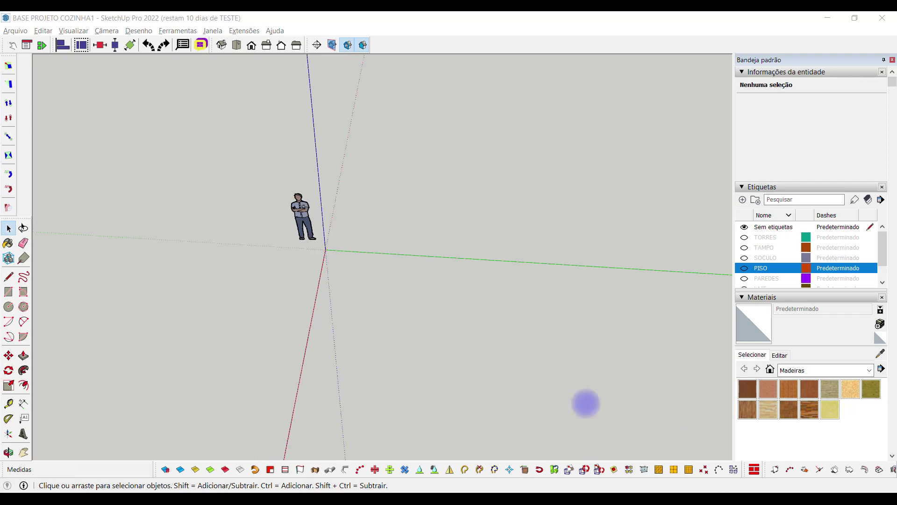
Orbit the empty scene around the origin to see the human figure from a new angle
middle_drag(312, 321, 478, 322)
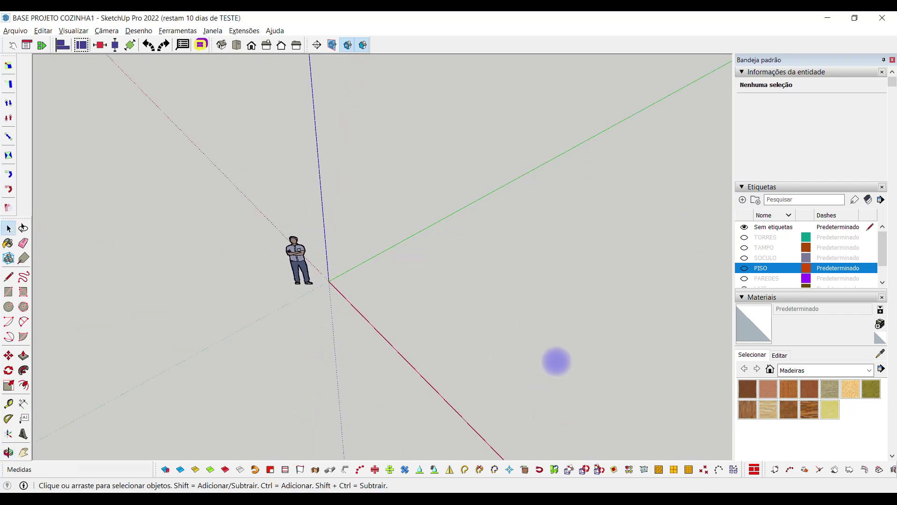
middle_drag(554, 360, 445, 316)
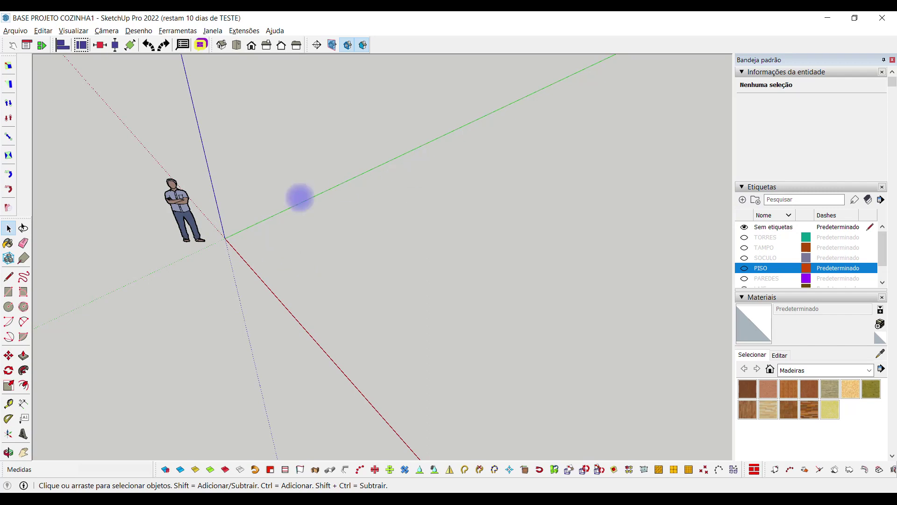
middle_drag(254, 311, 341, 329)
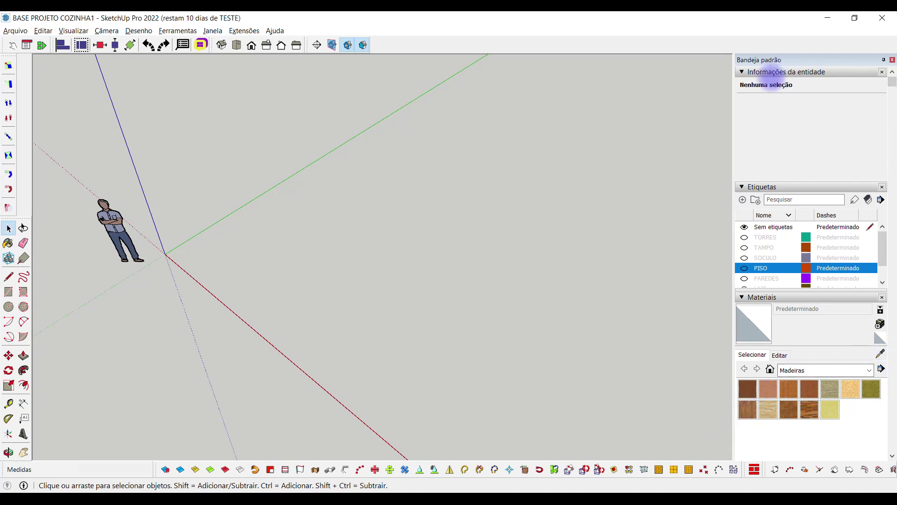
Collapse the Tags, Materials and Entity Info panels and auto-hide the tray
click(746, 187)
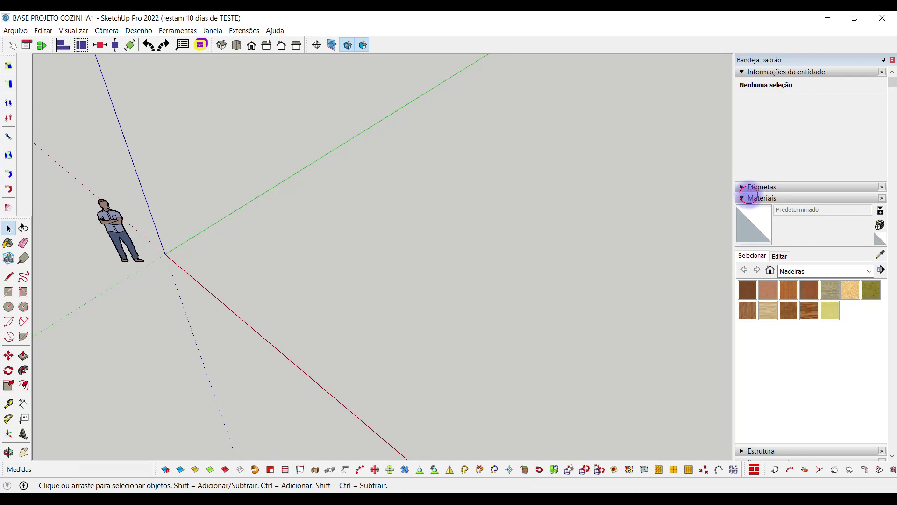
click(748, 197)
click(747, 71)
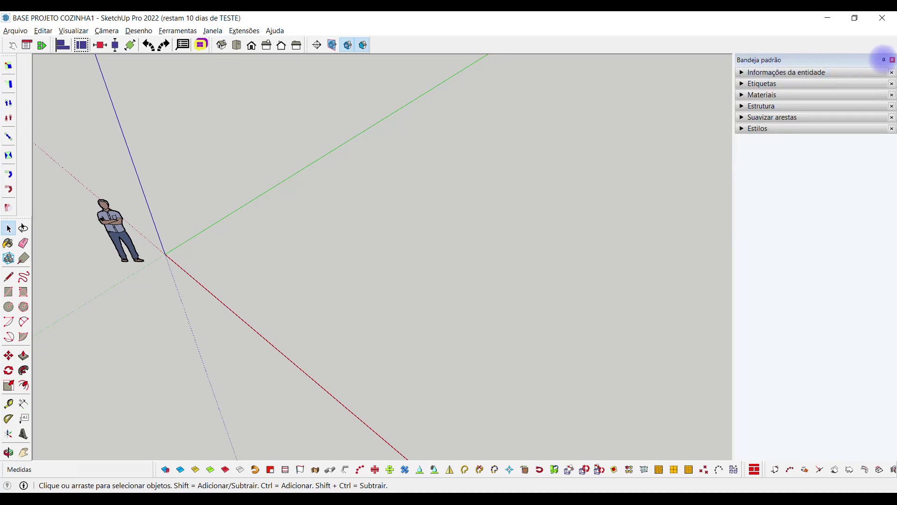
click(883, 59)
middle_drag(303, 319, 299, 279)
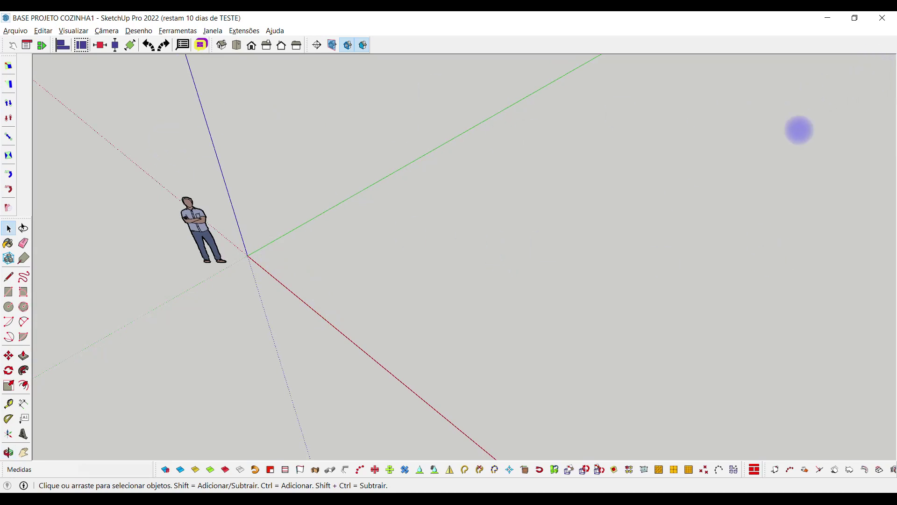
Show the default tray again from the Window menu and remove the Tags panel
click(210, 30)
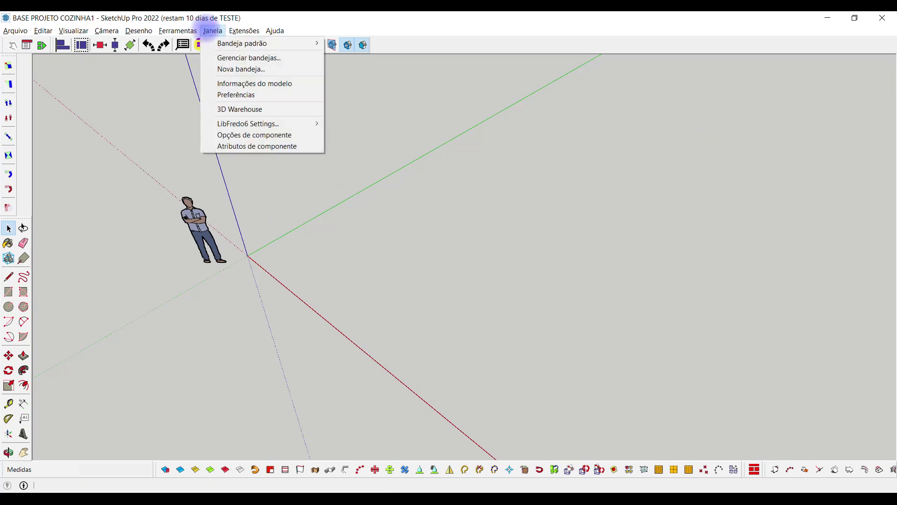
mouse_move(222, 44)
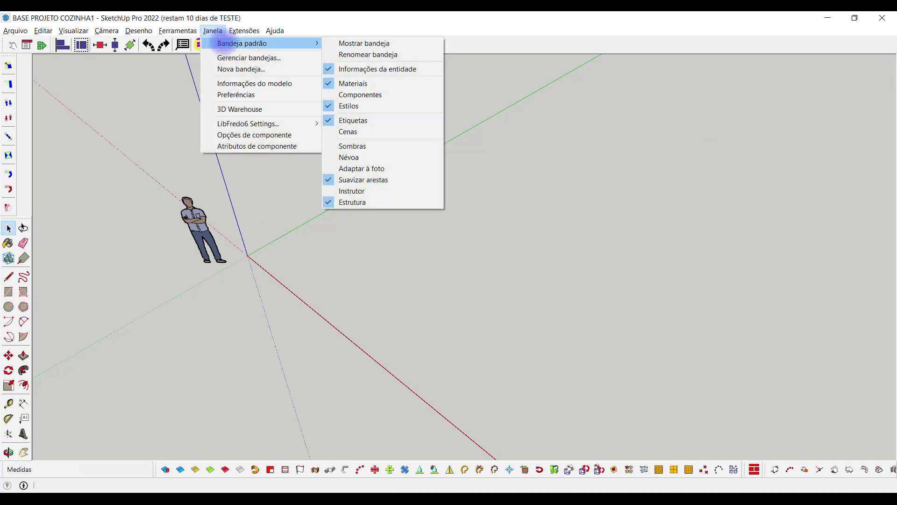
click(338, 43)
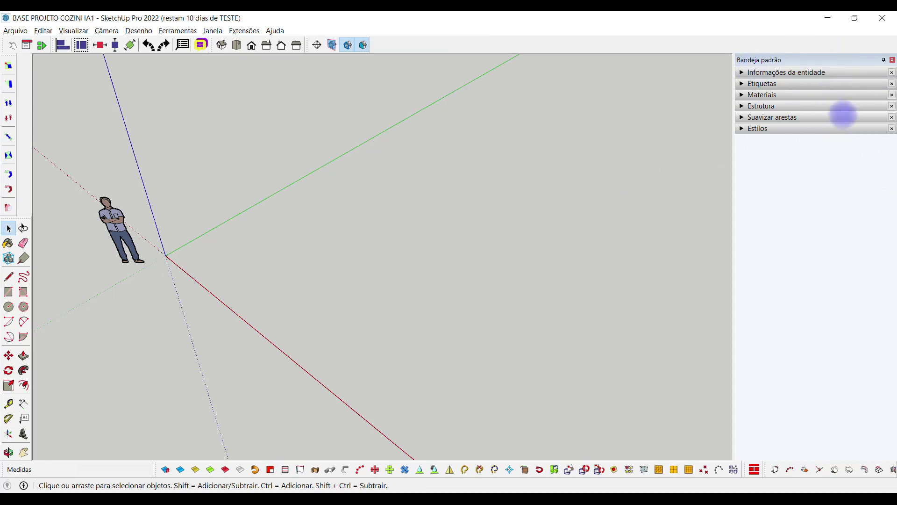
click(890, 83)
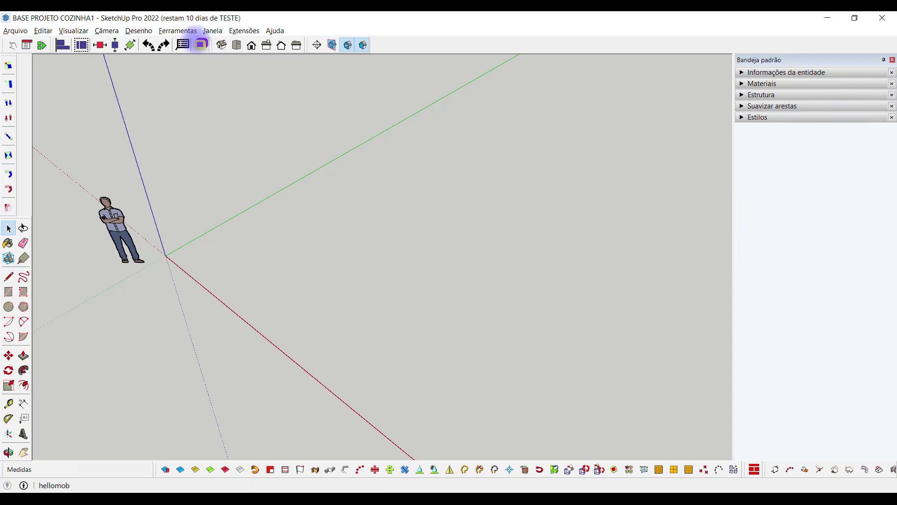
Add the Tags panel back and expand Styles, Soften Edges and Outliner
click(212, 31)
mouse_move(217, 43)
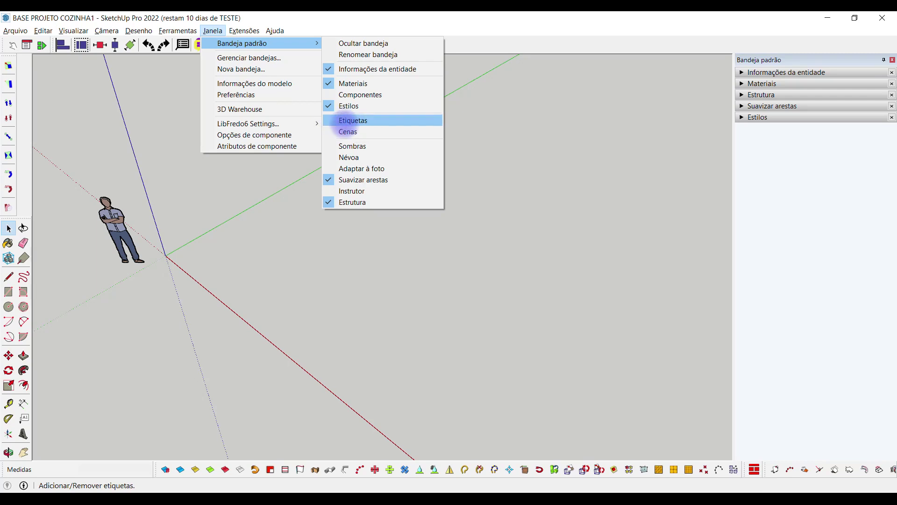
click(332, 121)
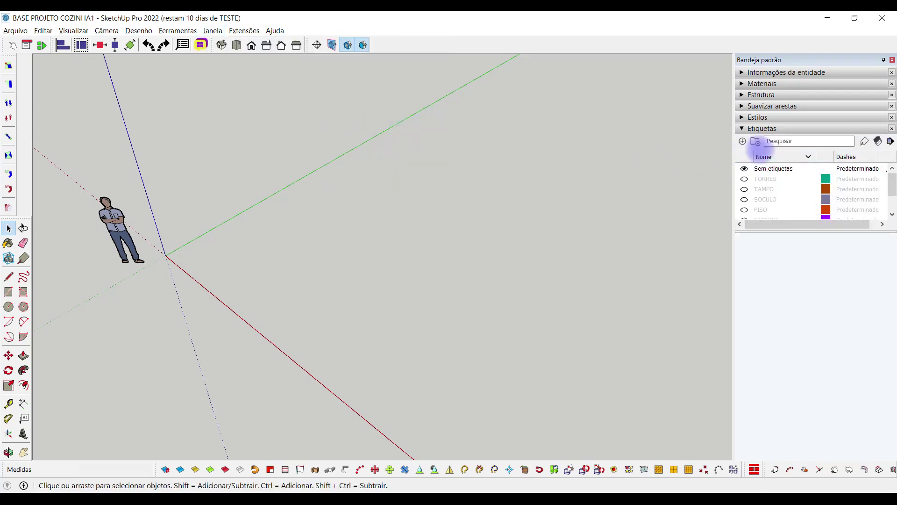
click(756, 117)
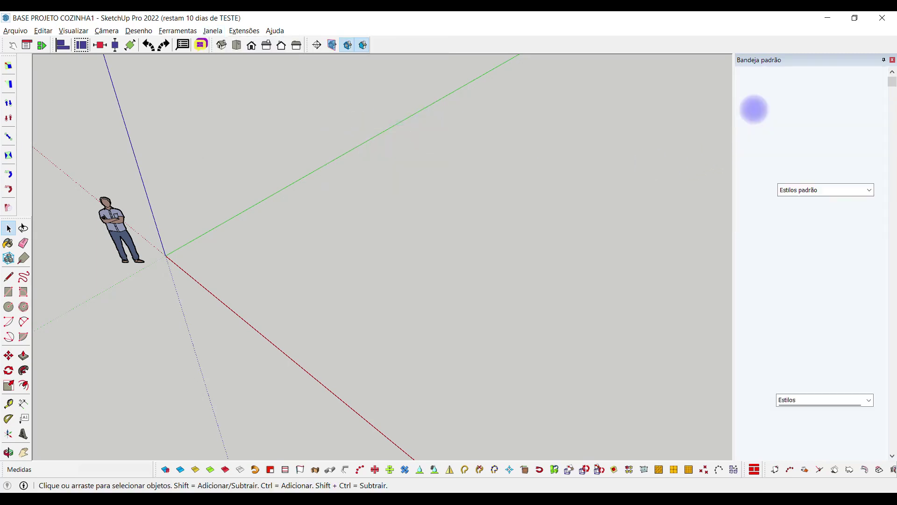
click(757, 106)
click(757, 95)
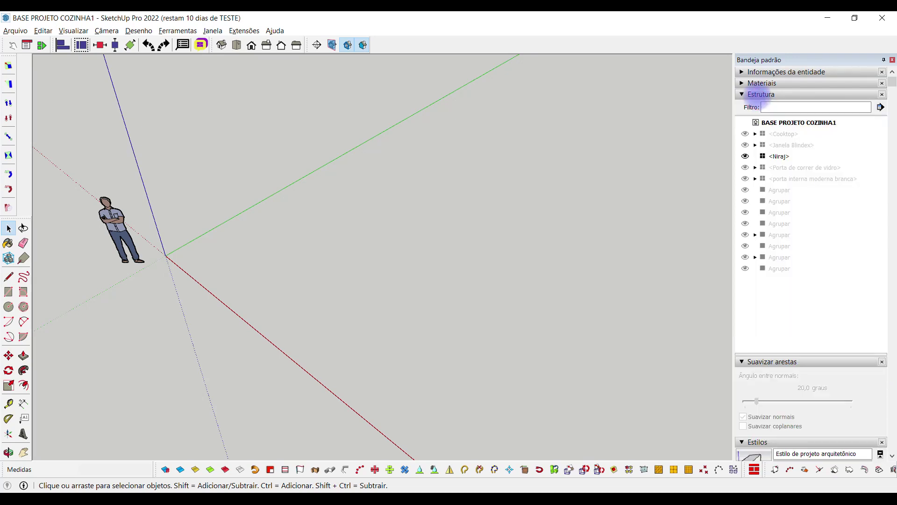
Look through the Window menu options, then dismiss them without changes
click(216, 29)
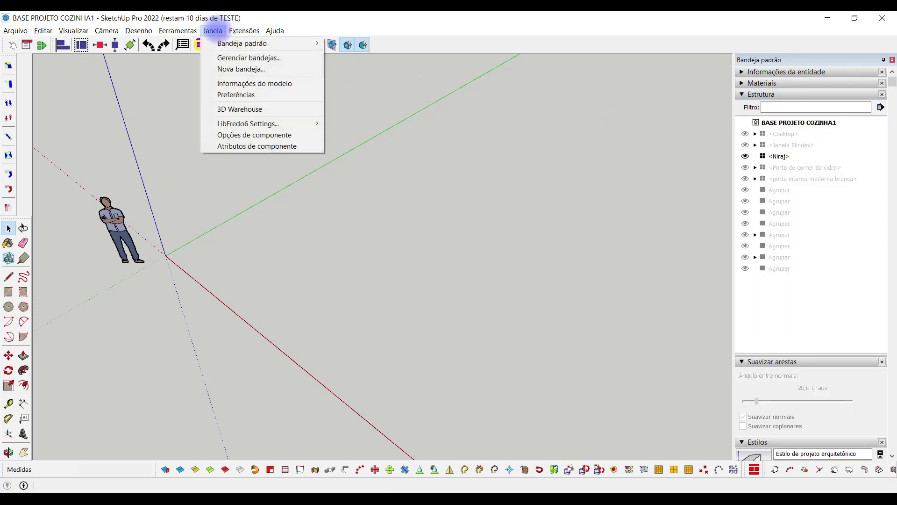
mouse_move(275, 30)
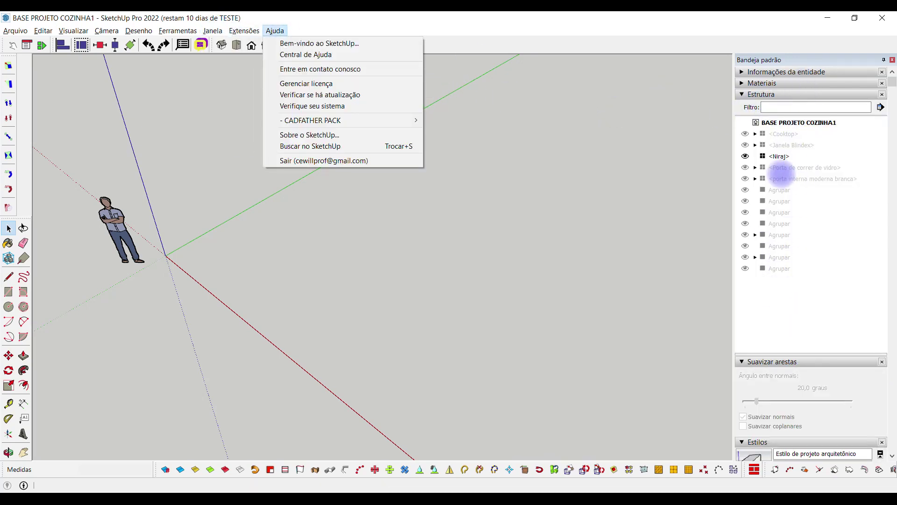
mouse_move(213, 31)
mouse_move(223, 45)
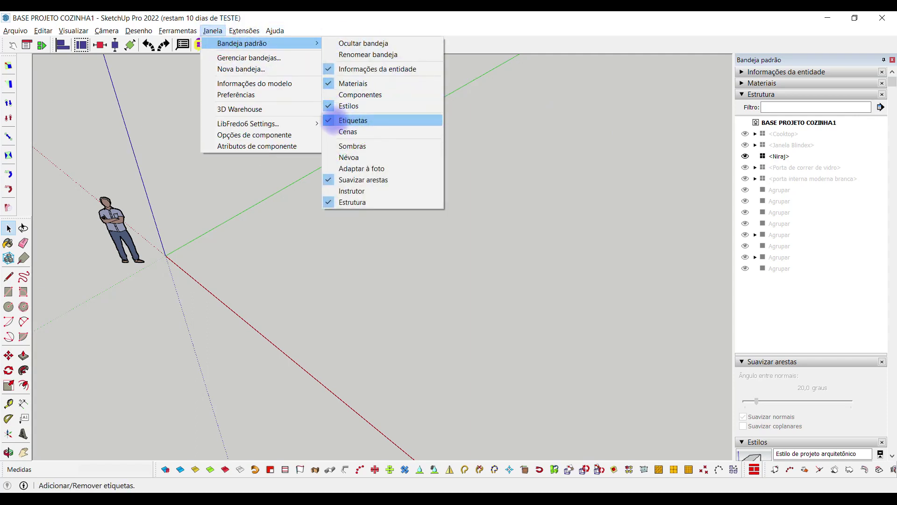
click(889, 83)
Collapse Styles, Outliner and Soften Edges, then remove the Soften Edges and Outliner panels
drag(890, 83, 892, 327)
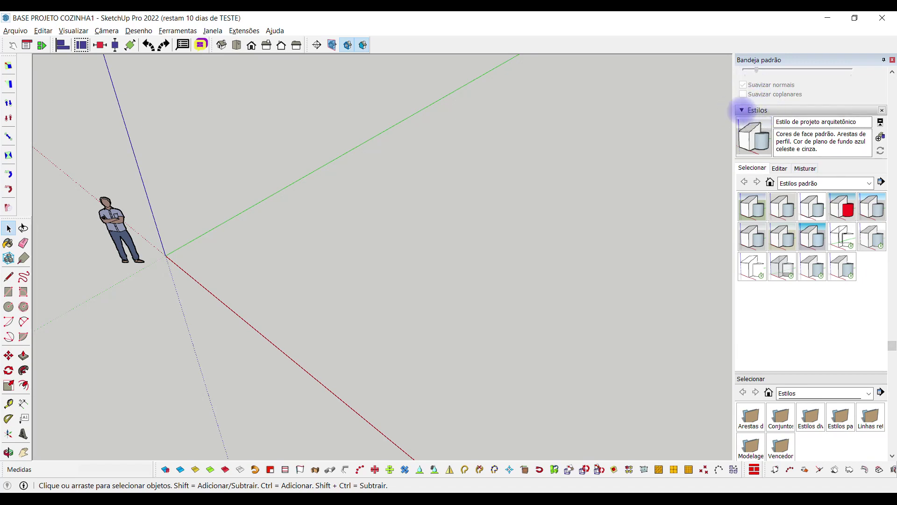
click(743, 110)
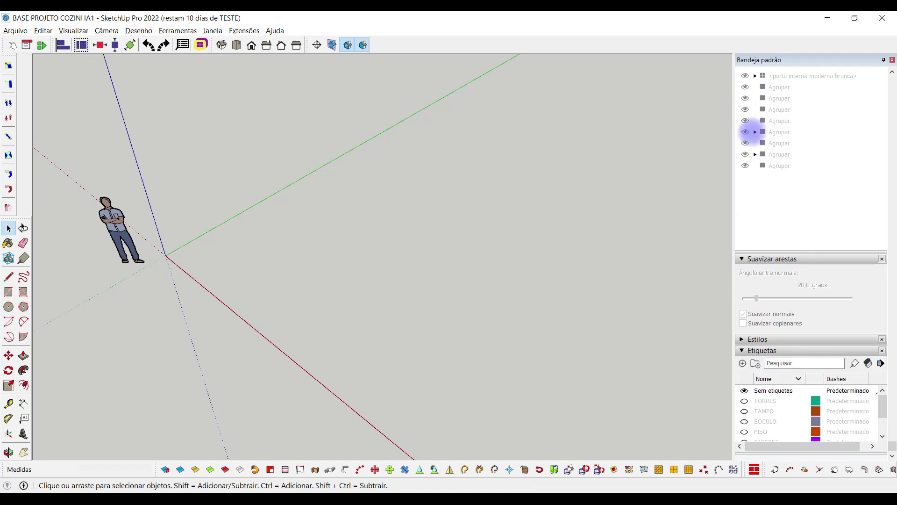
scroll(753, 131, up, 3)
click(747, 95)
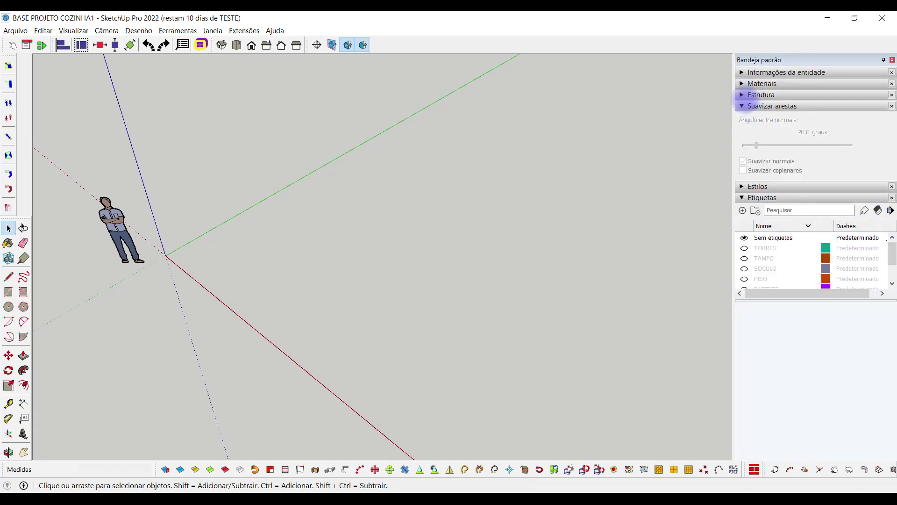
click(754, 107)
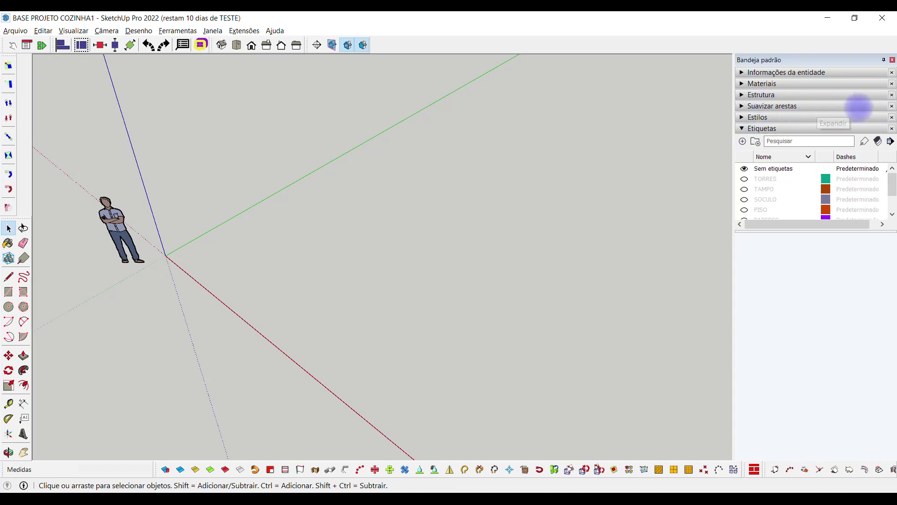
click(892, 106)
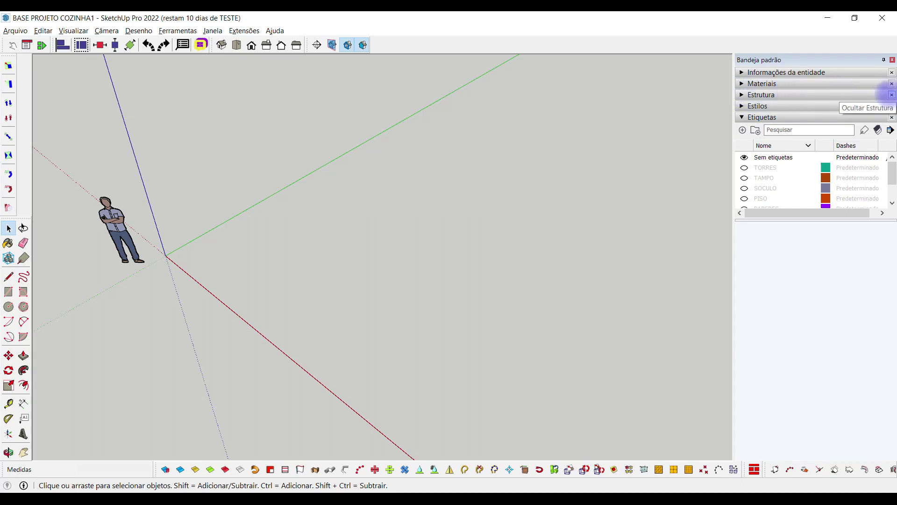
click(891, 94)
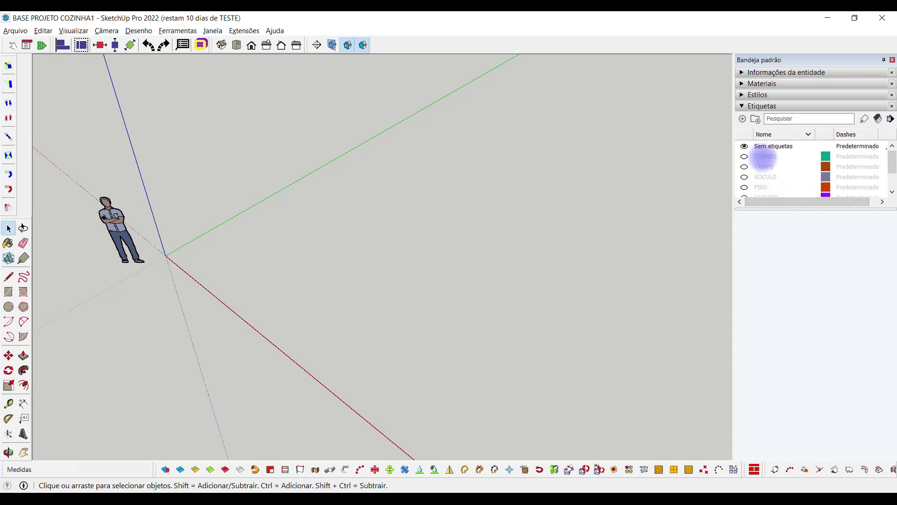
Scroll the Etiquetas tag list to reveal the LAJE and GESSO tags
scroll(771, 174, down, 1)
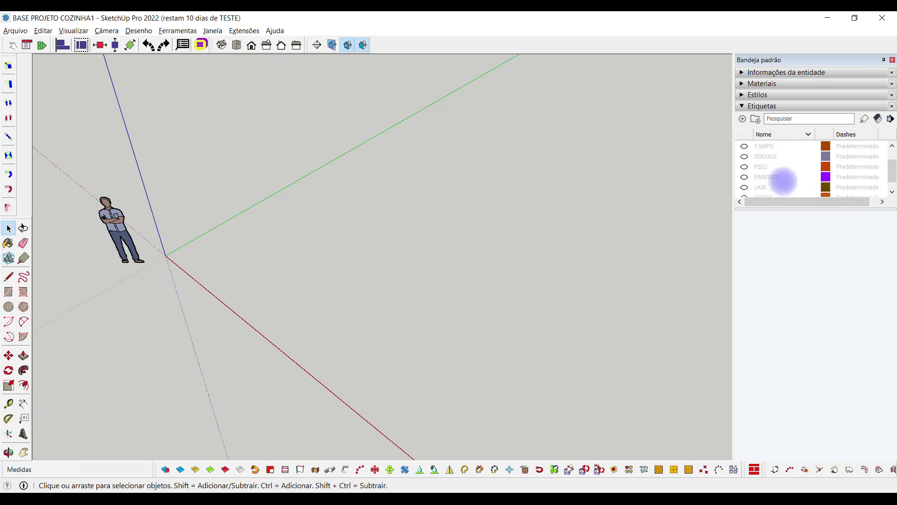
scroll(774, 184, down, 1)
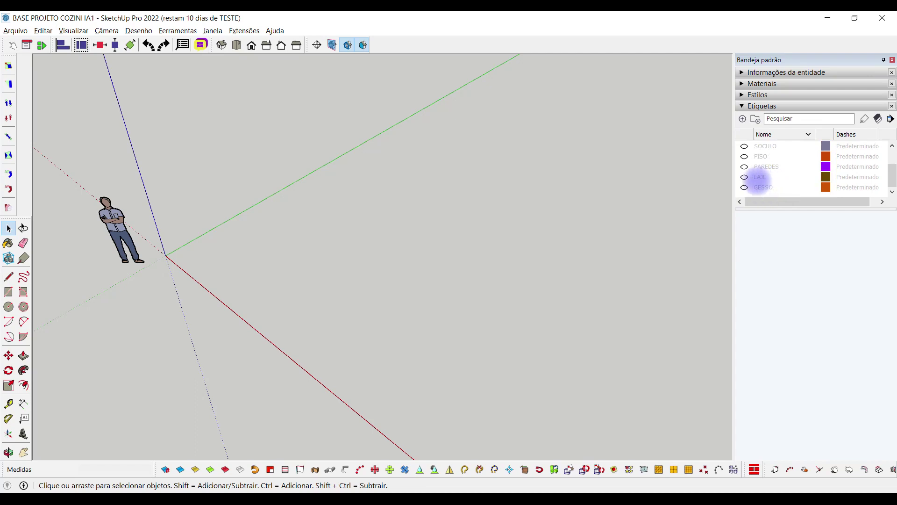
scroll(770, 181, up, 1)
scroll(769, 181, up, 1)
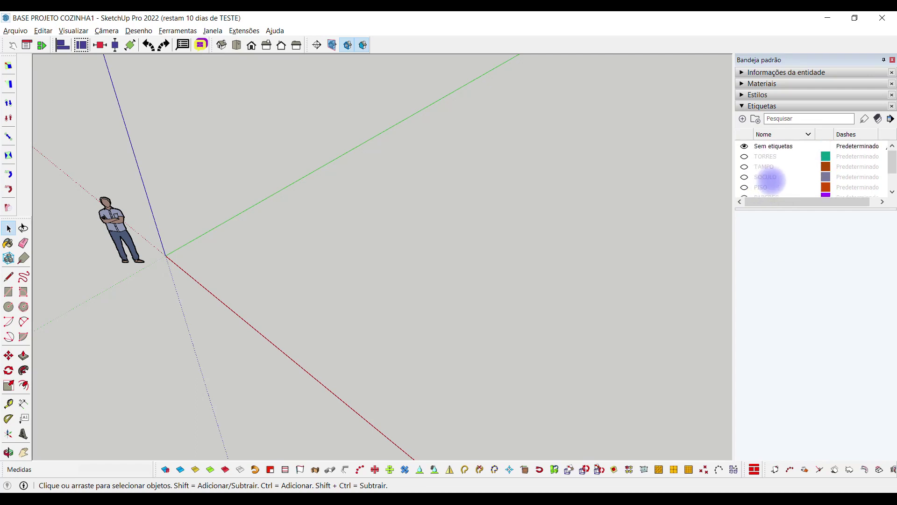
scroll(770, 181, down, 1)
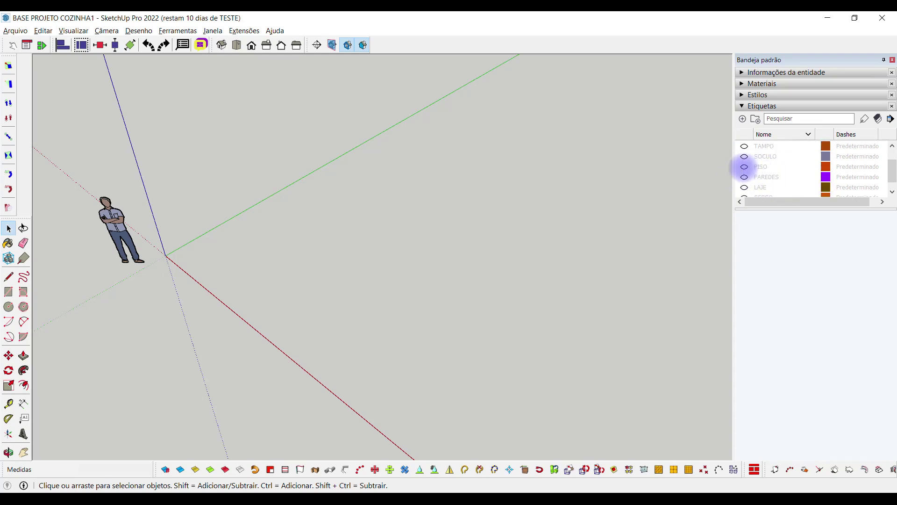
click(744, 166)
middle_drag(472, 239, 262, 304)
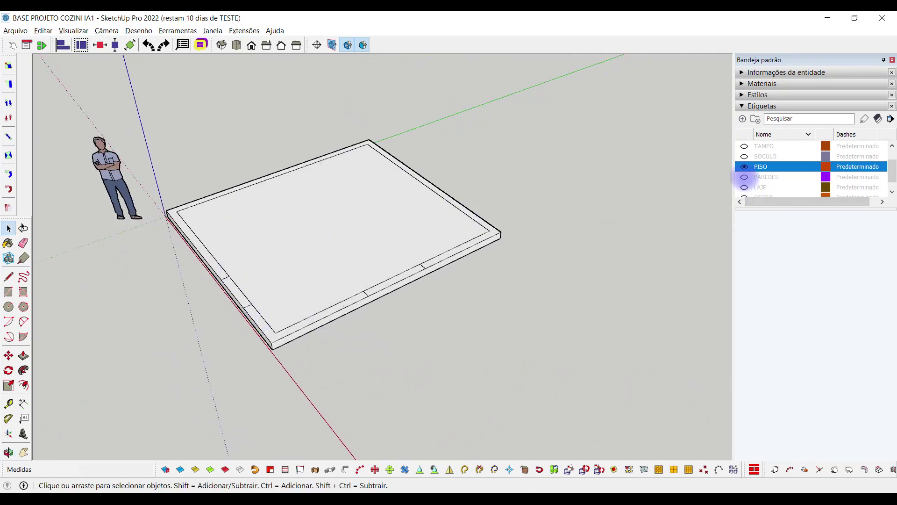
click(744, 176)
middle_drag(407, 195, 259, 129)
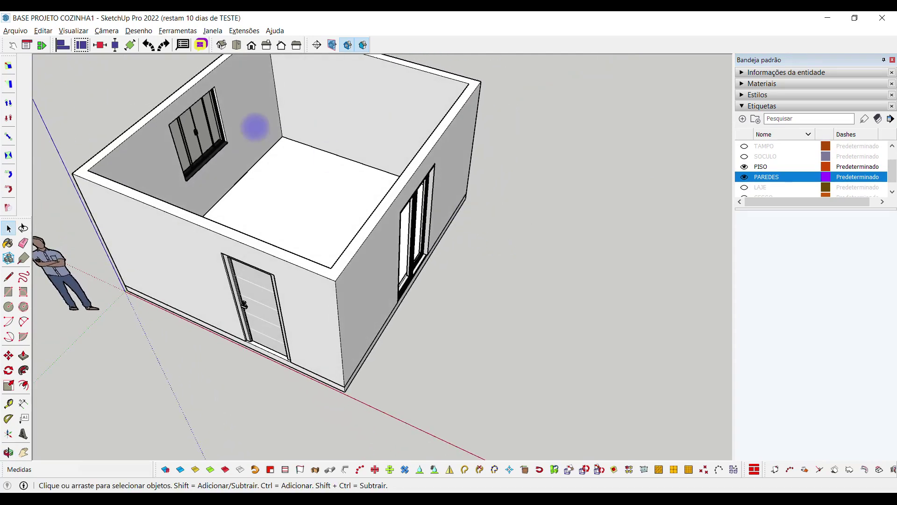
scroll(356, 144, down, 5)
middle_drag(357, 145, 295, 195)
scroll(336, 225, up, 5)
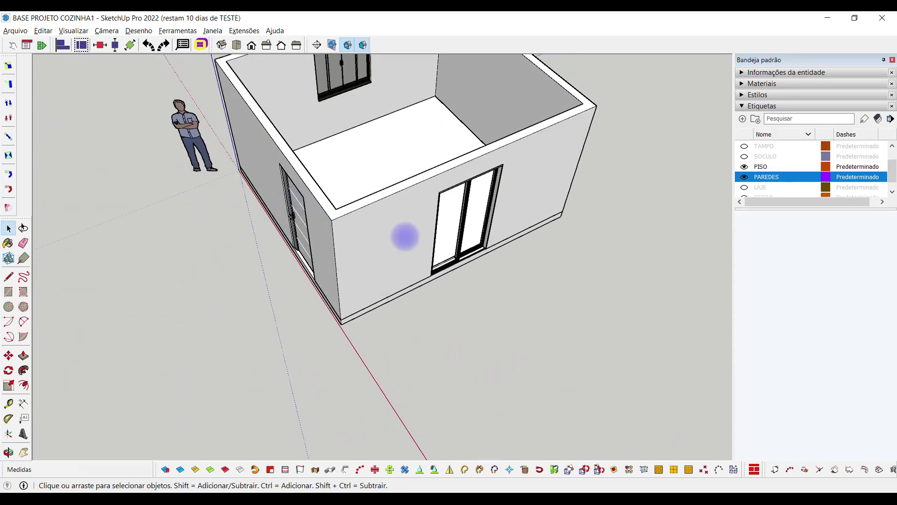
scroll(345, 182, down, 3)
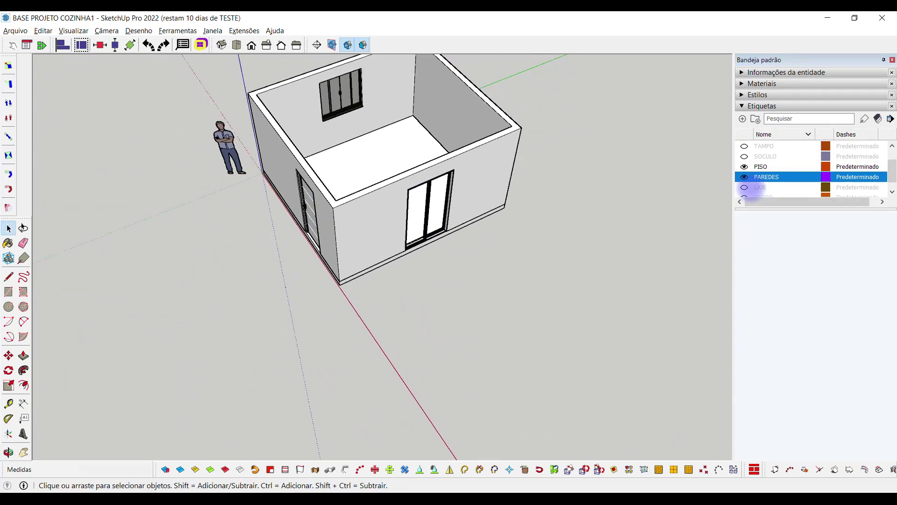
scroll(746, 189, down, 1)
click(744, 187)
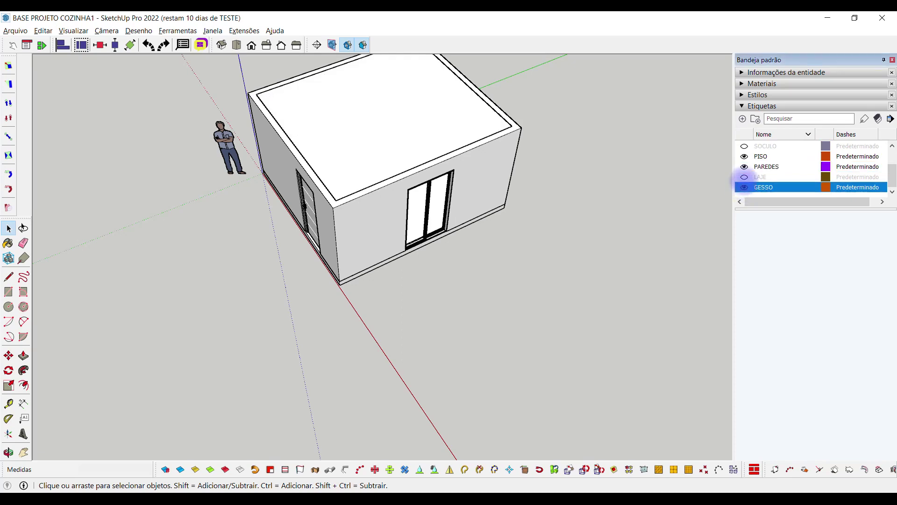
click(745, 177)
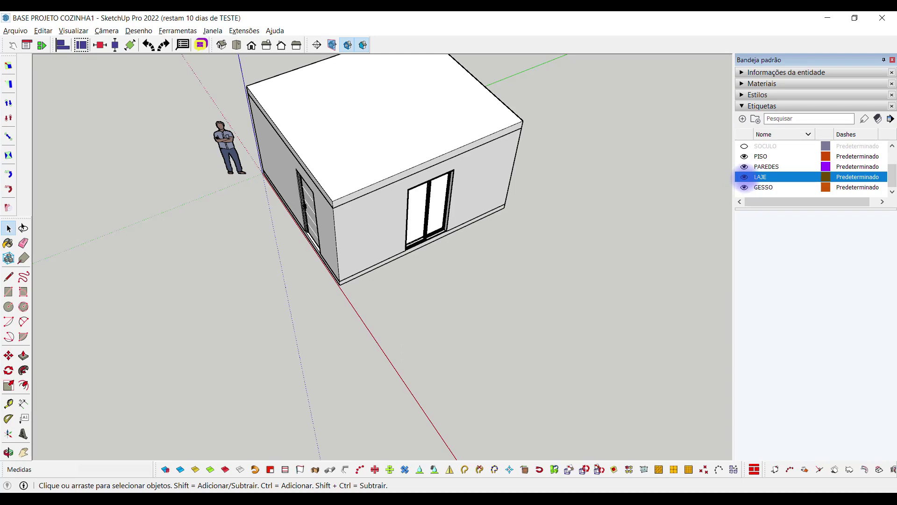
click(744, 177)
click(744, 187)
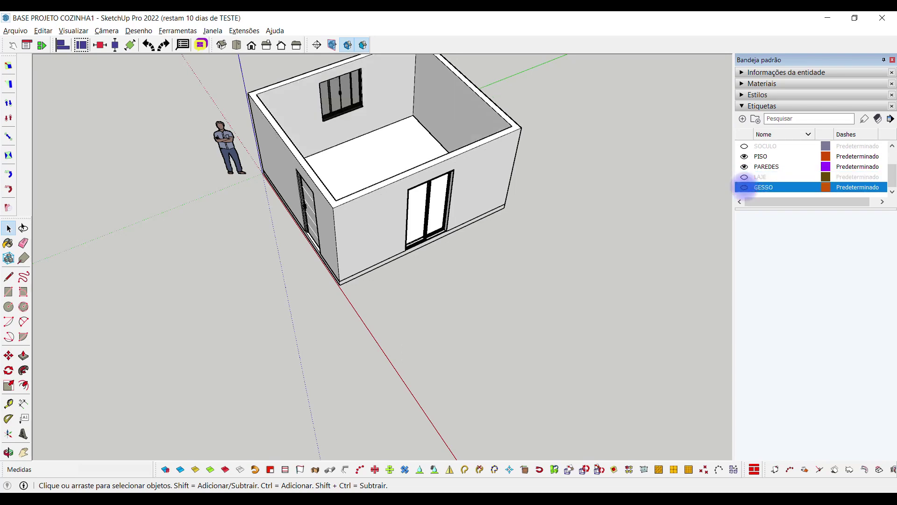
click(744, 177)
click(744, 187)
click(744, 177)
click(744, 187)
click(745, 177)
click(744, 176)
click(744, 176)
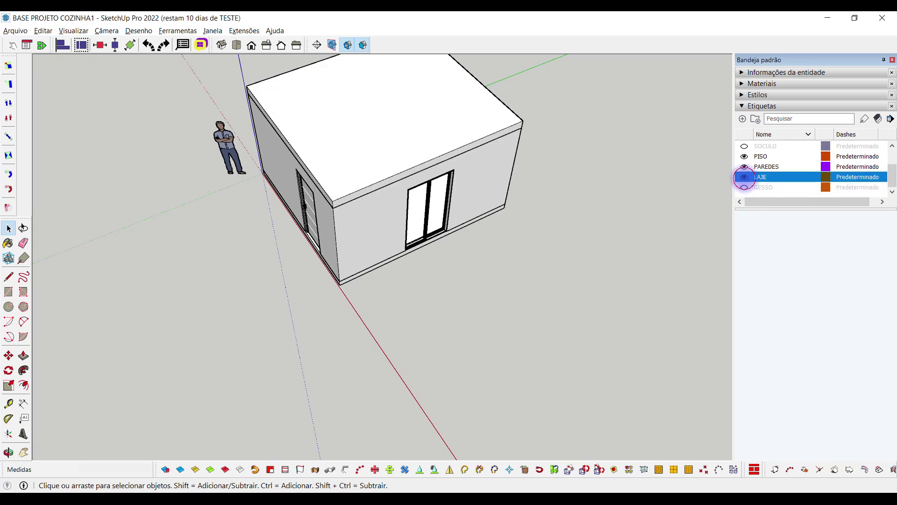
click(745, 176)
click(744, 187)
click(745, 187)
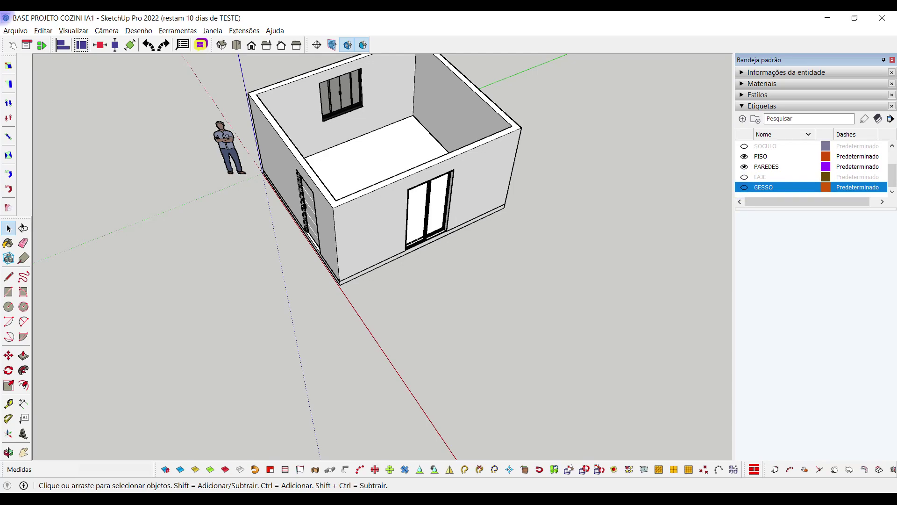
Zoom into the room and turn on the SOCULO tag to show the L-shaped plinth
middle_drag(367, 245, 393, 245)
scroll(380, 173, up, 2)
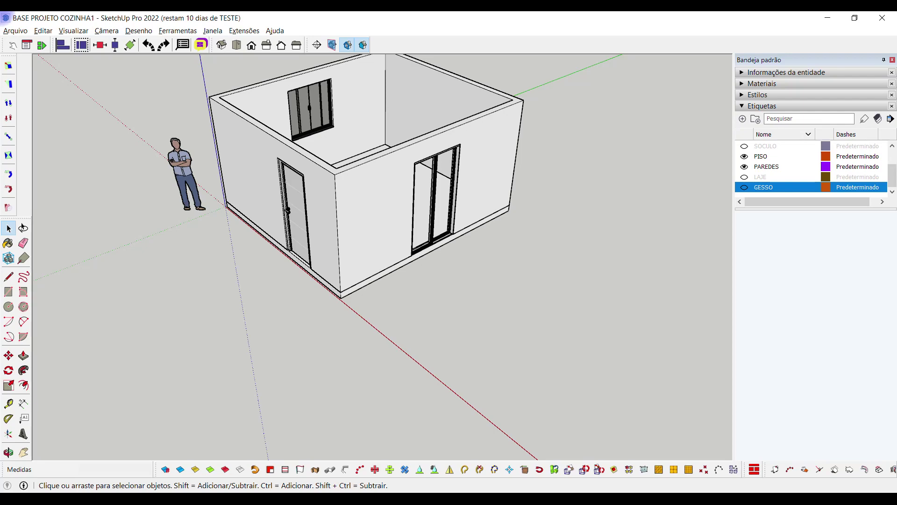
middle_drag(364, 197, 369, 238)
scroll(355, 215, up, 3)
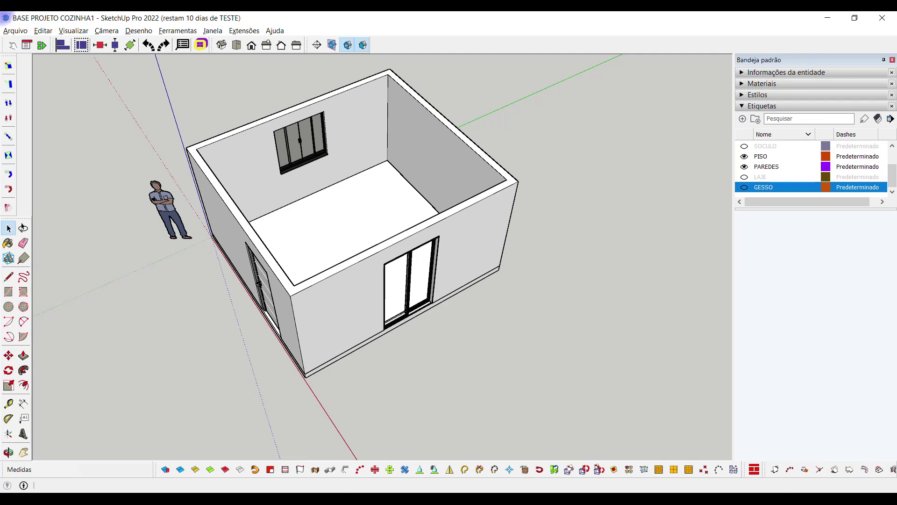
middle_drag(448, 149, 456, 154)
scroll(458, 187, up, 3)
scroll(813, 168, up, 1)
click(744, 166)
middle_drag(608, 280, 514, 299)
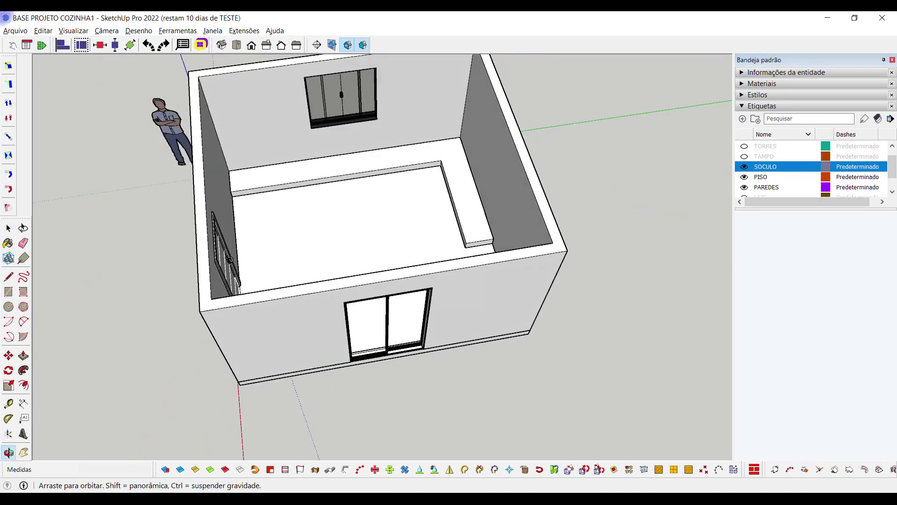
scroll(247, 196, up, 2)
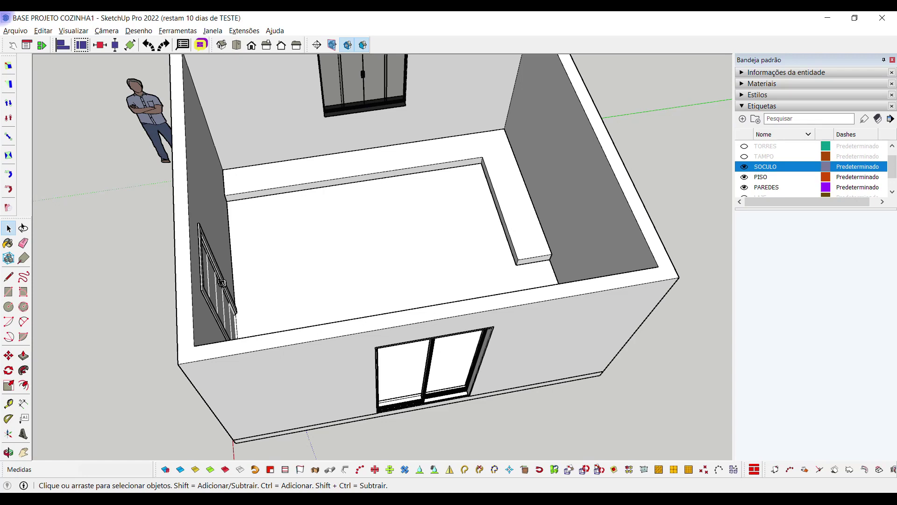
scroll(369, 271, down, 1)
Turn on the TAMPO tag to show the countertop with sink and cooktop
scroll(813, 168, up, 1)
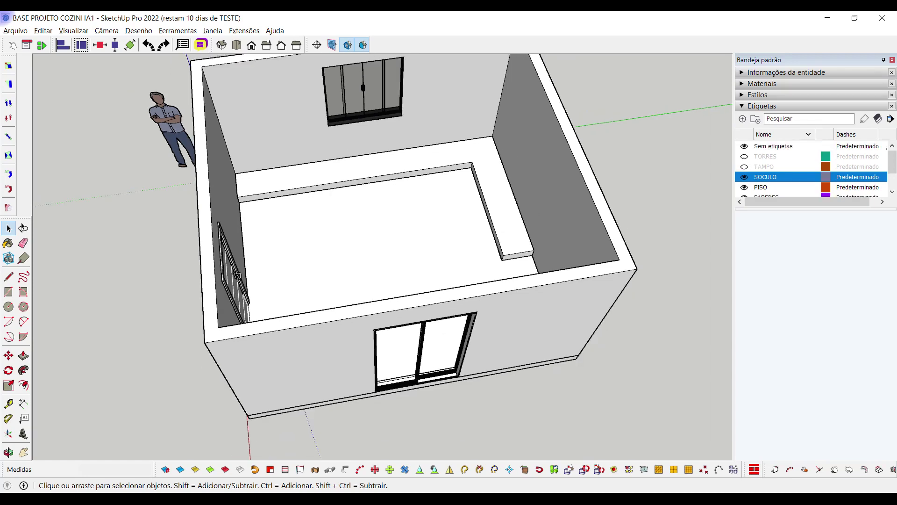
click(744, 166)
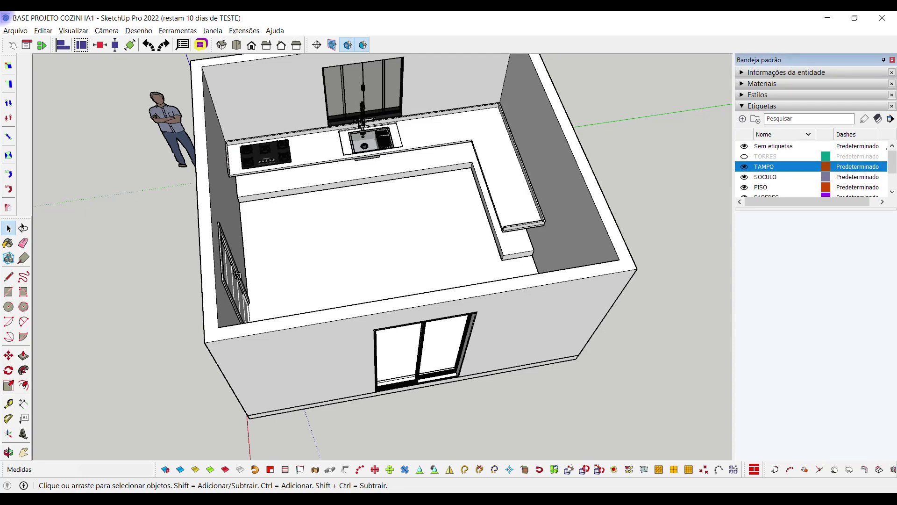
scroll(402, 174, up, 2)
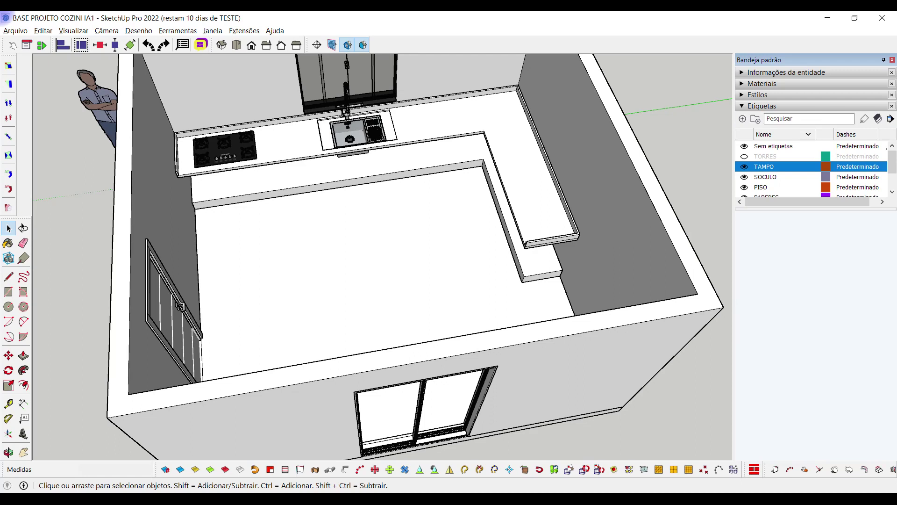
scroll(239, 150, down, 2)
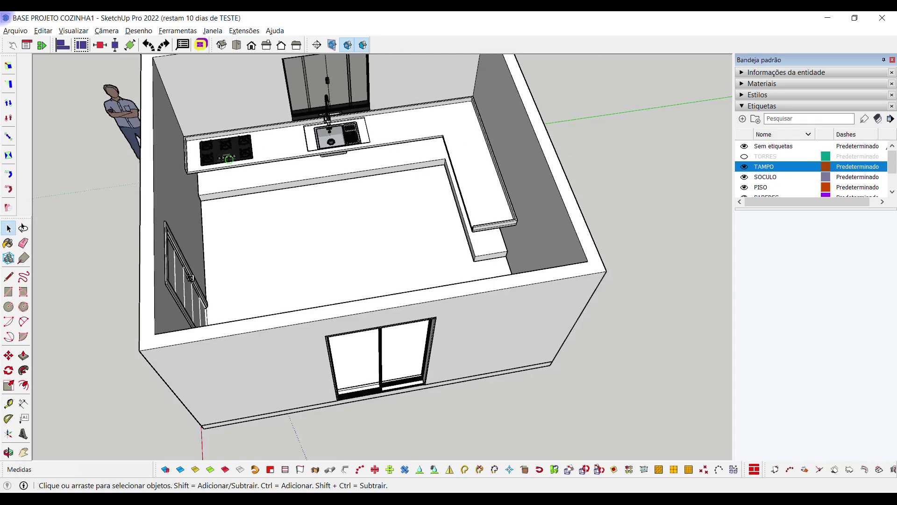
Turn on the TORRES tag to show the fridge and oven tower
key(o)
drag(355, 253, 280, 215)
key(space)
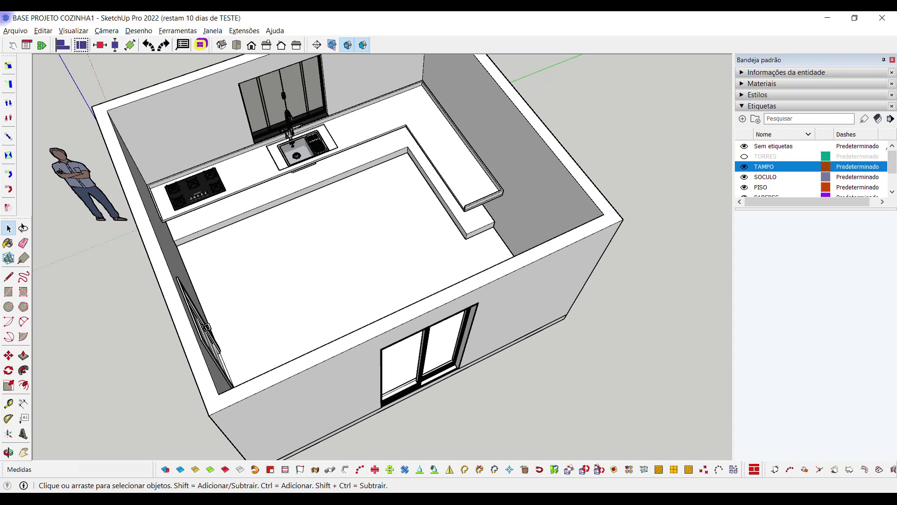
middle_drag(355, 252, 318, 240)
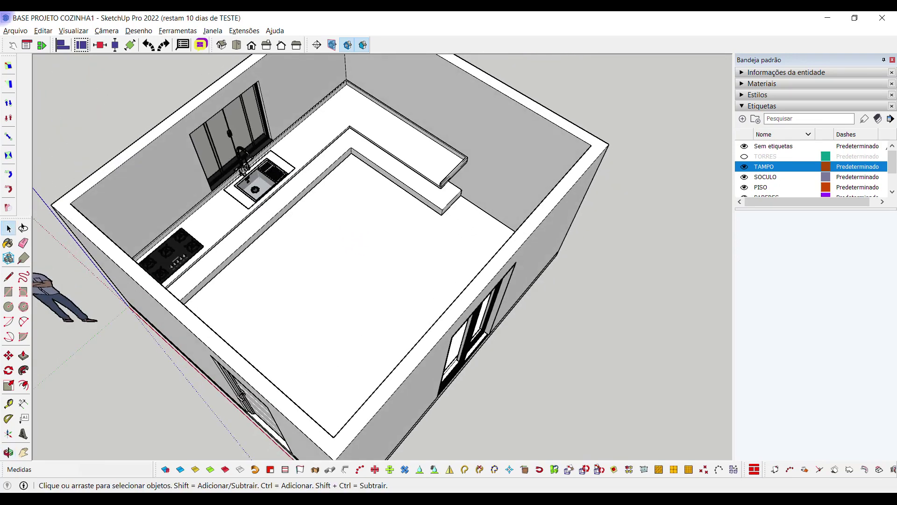
click(744, 156)
middle_drag(299, 420, 420, 426)
scroll(430, 194, up, 8)
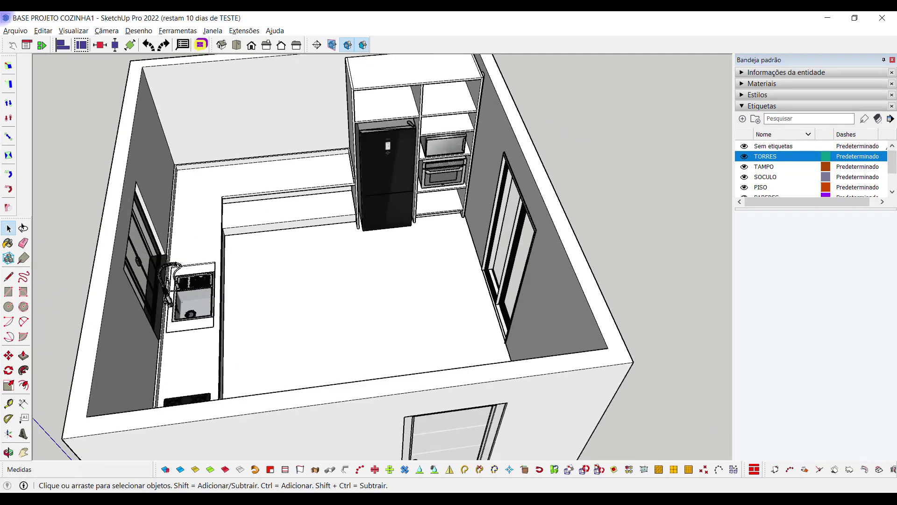
middle_drag(420, 426, 444, 421)
scroll(394, 140, down, 3)
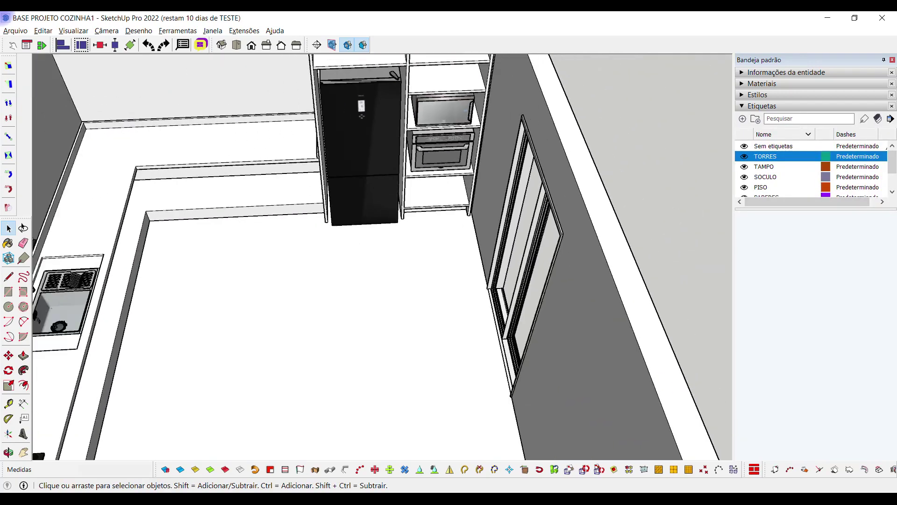
scroll(395, 140, down, 3)
middle_drag(395, 140, 420, 140)
scroll(421, 140, up, 3)
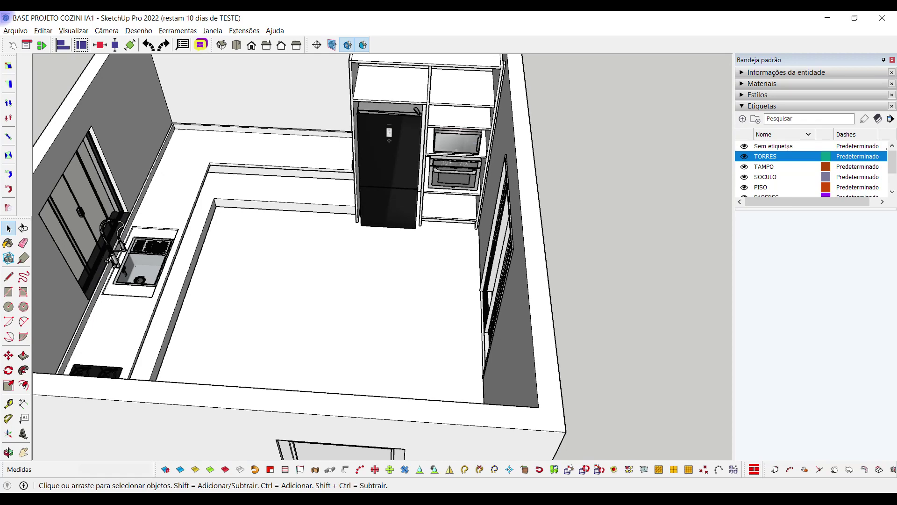
scroll(344, 423, down, 3)
middle_drag(345, 423, 234, 377)
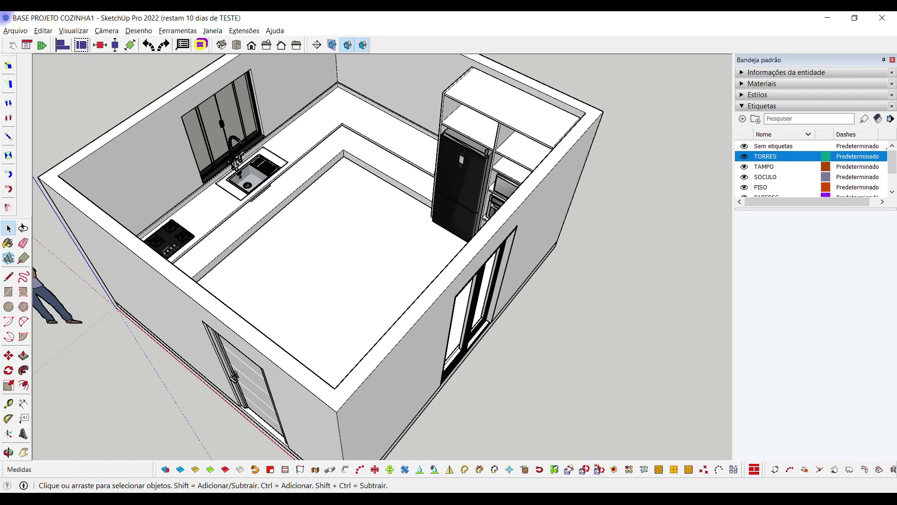
scroll(325, 248, down, 2)
middle_drag(327, 253, 369, 254)
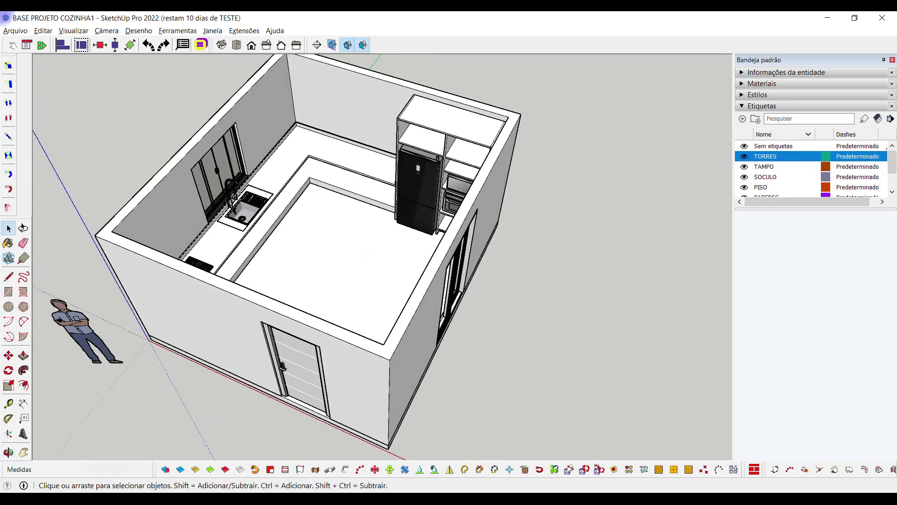
scroll(357, 224, down, 4)
Draw a rectangle on the ground beside the house and push/pull it into a test box
key(r)
click(426, 337)
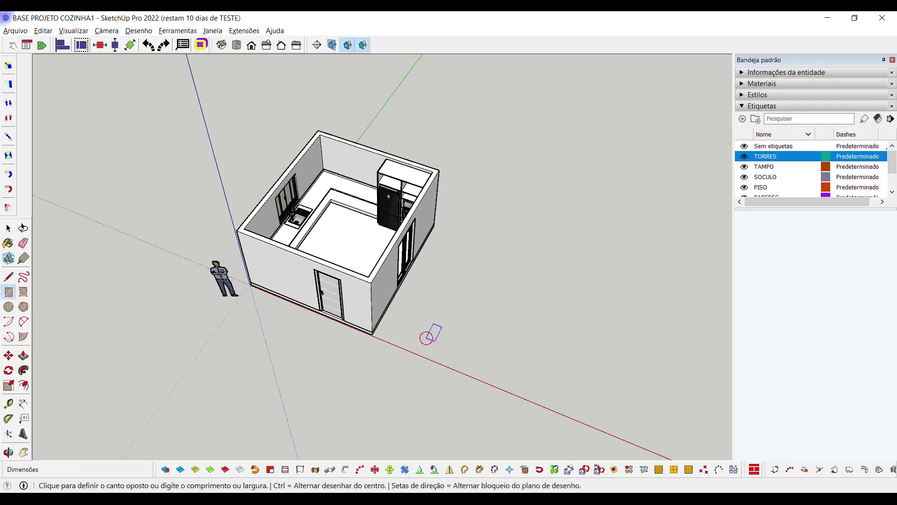
click(504, 289)
key(space)
scroll(495, 332, up, 2)
key(p)
click(467, 306)
click(467, 296)
Delete the test box
middle_drag(467, 296, 556, 383)
scroll(336, 166, up, 2)
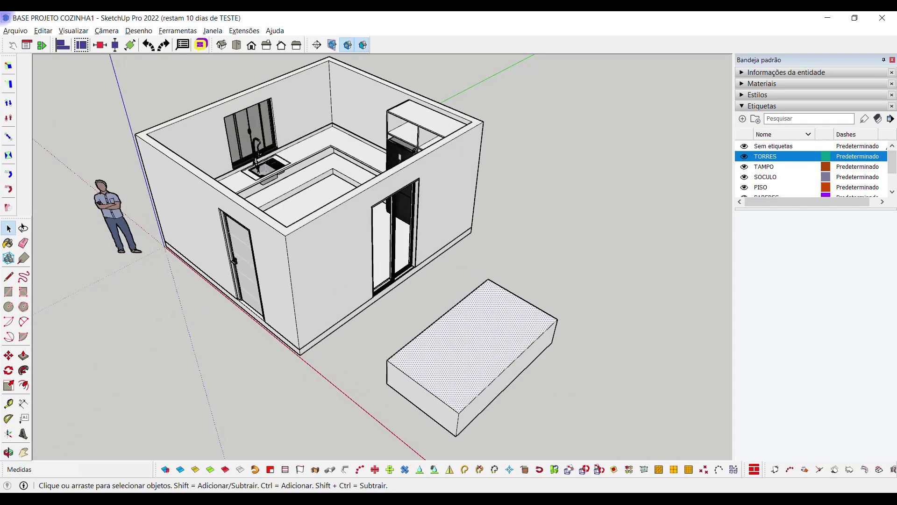
scroll(408, 239, down, 1)
click(464, 312)
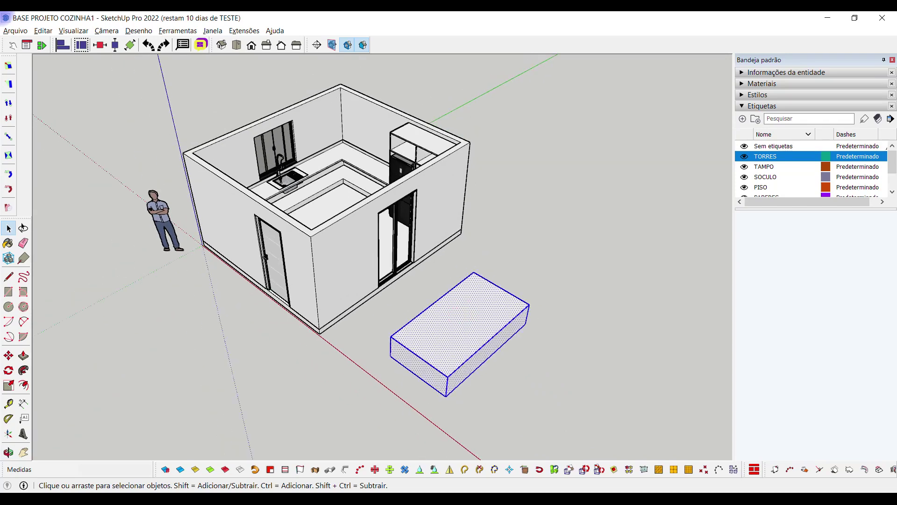
key(Delete)
middle_drag(421, 233, 463, 241)
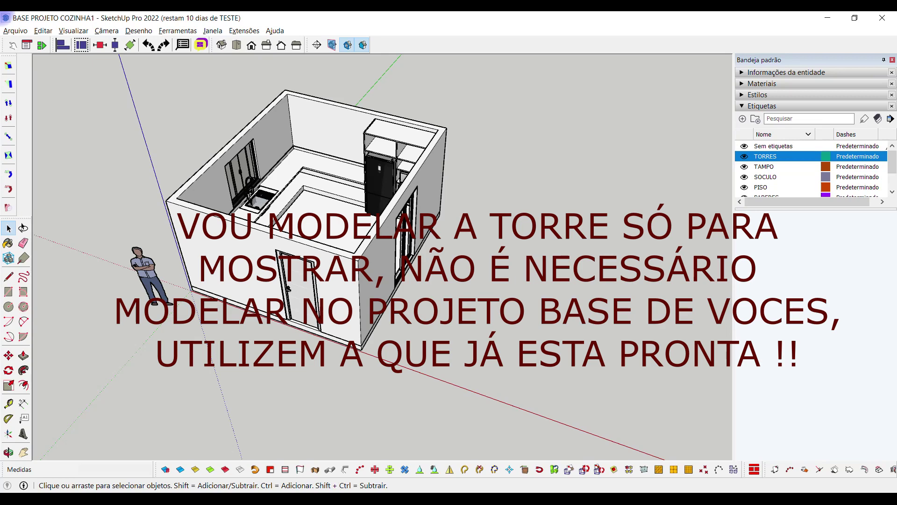
Copy the fridge and oven tower with Ctrl+Move to outside the house's right wall
click(380, 135)
middle_drag(381, 135, 388, 140)
scroll(383, 149, up, 3)
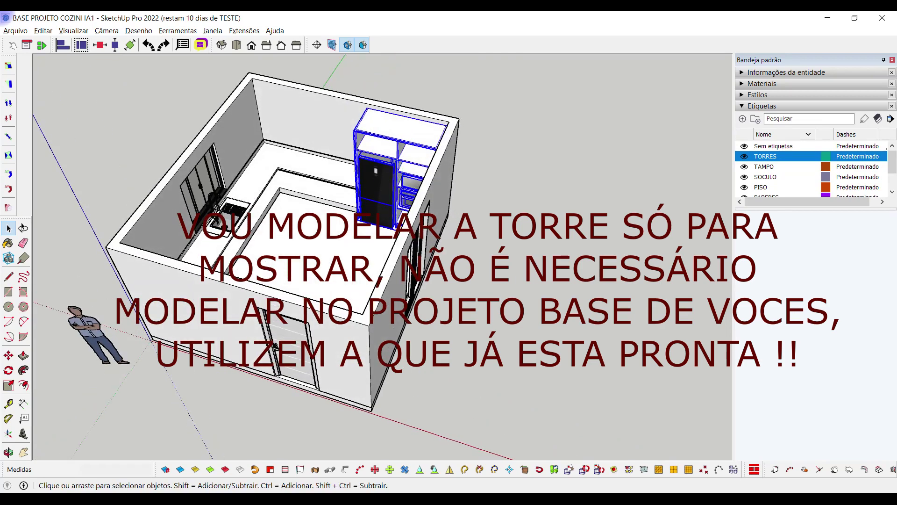
key(m)
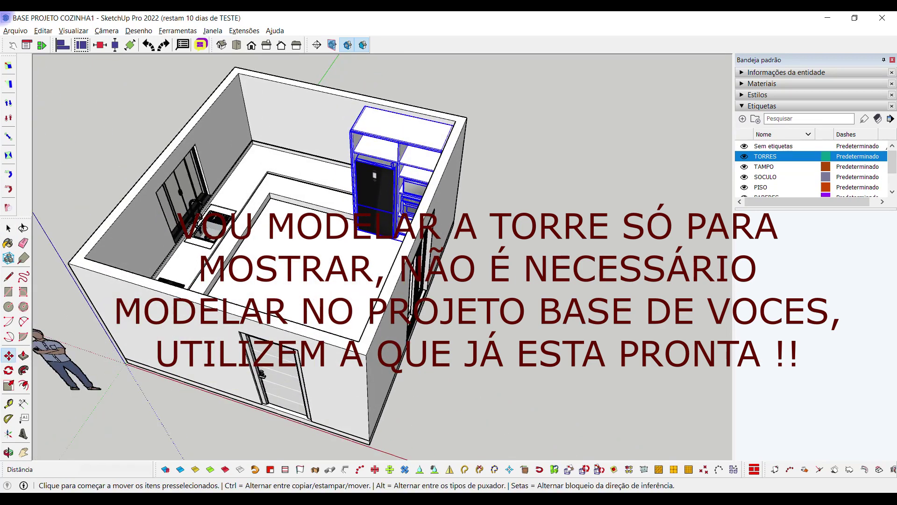
key(ctrl)
click(385, 127)
click(524, 159)
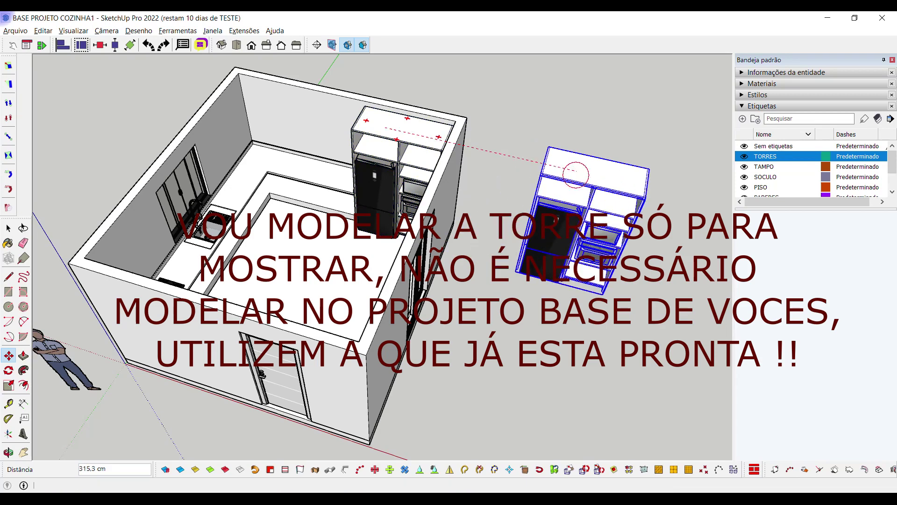
key(space)
click(608, 262)
Dimension the copied tower's top width as 157,5 cm
middle_drag(608, 262, 496, 243)
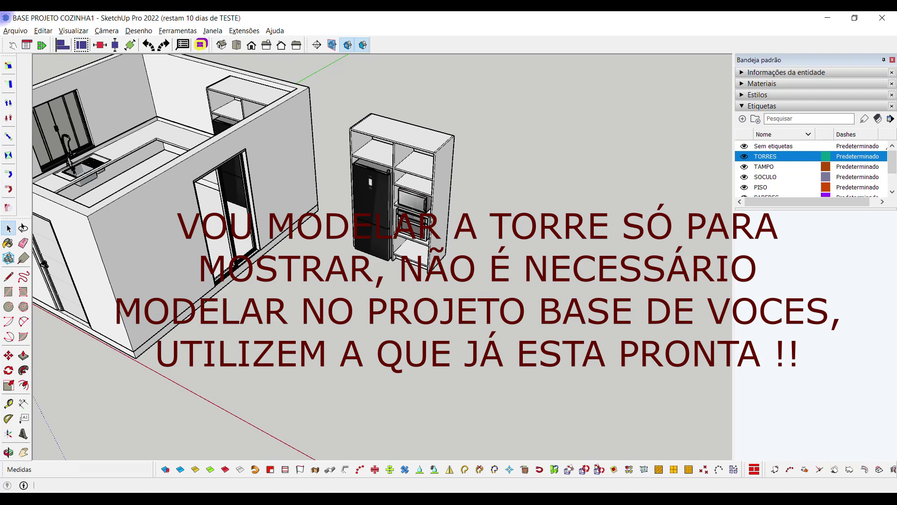
middle_drag(374, 233, 364, 230)
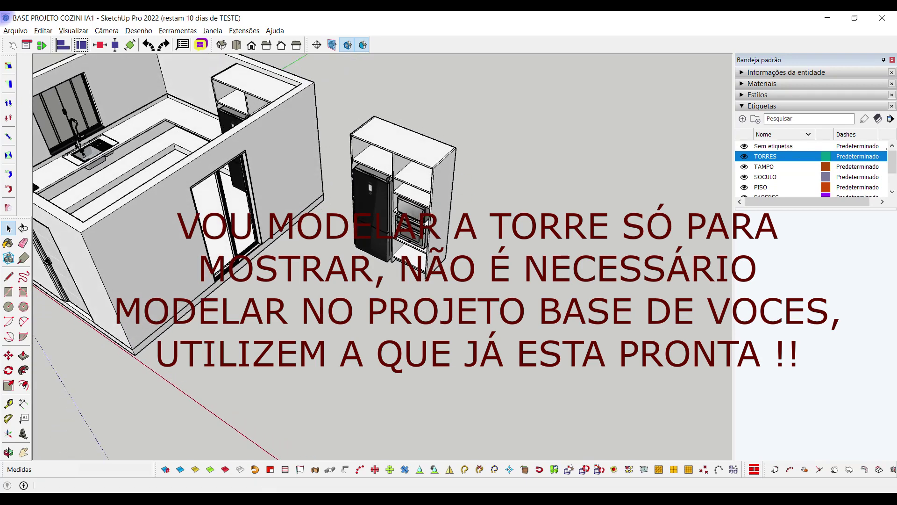
scroll(458, 196, up, 3)
scroll(393, 196, down, 3)
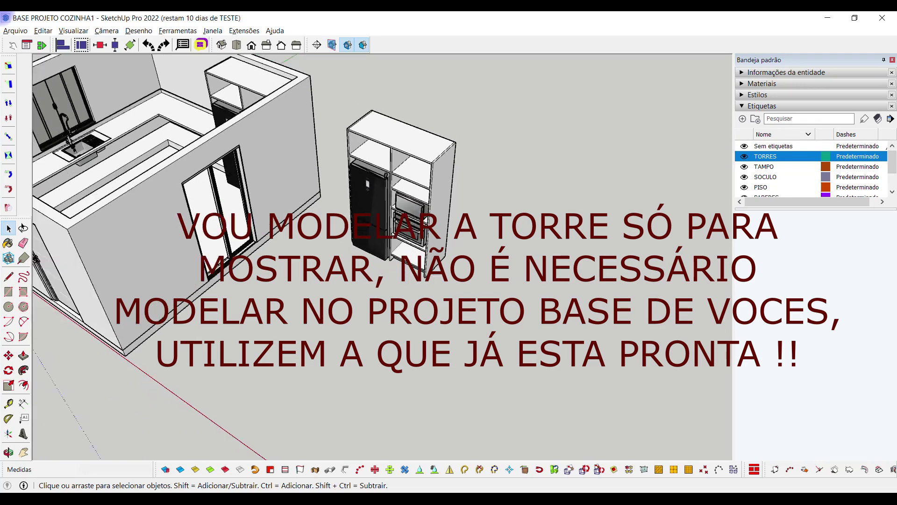
scroll(392, 196, up, 3)
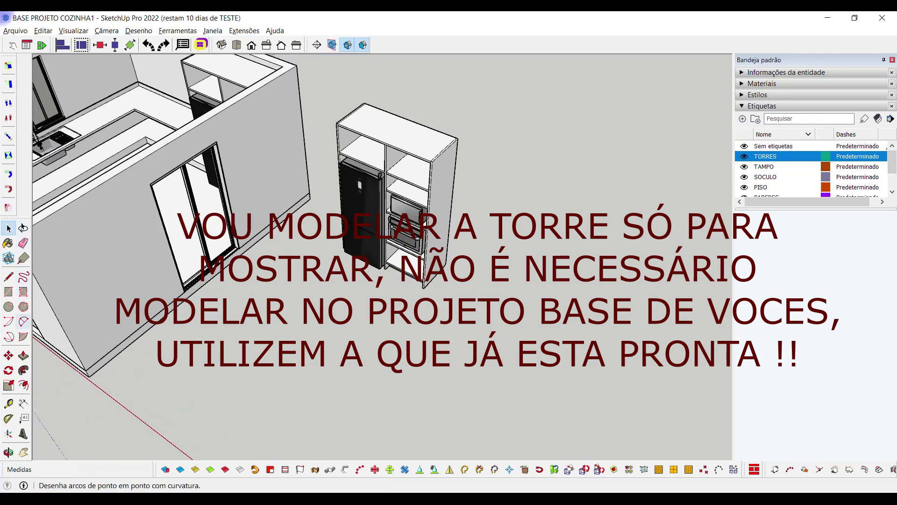
click(23, 403)
scroll(358, 113, up, 5)
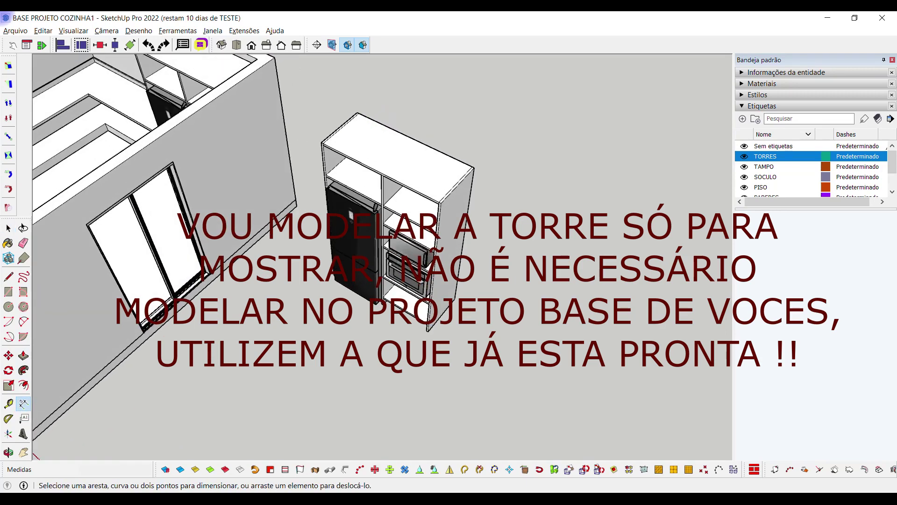
click(355, 113)
click(589, 223)
click(486, 140)
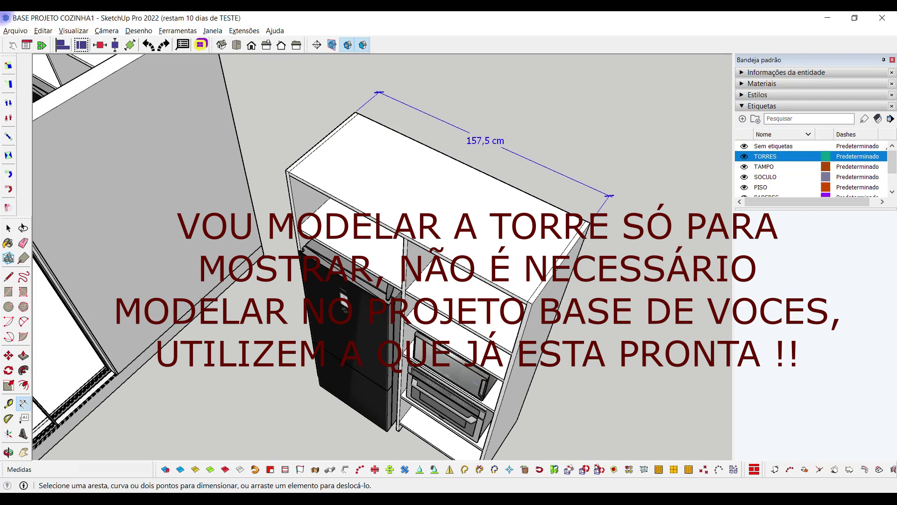
Add the tower's 65,0 cm depth and 240,0 cm height dimensions
click(589, 223)
click(533, 304)
click(580, 327)
click(532, 304)
shift+middle_drag(532, 304, 528, 92)
click(472, 350)
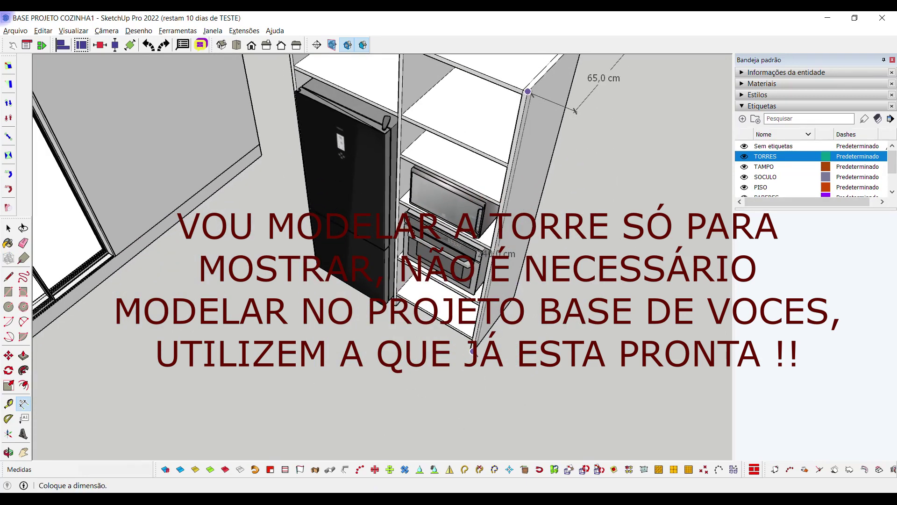
click(521, 359)
Dimension the side panel's 2,5 cm thickness
scroll(521, 360, down, 2)
middle_drag(521, 359, 518, 334)
click(528, 203)
scroll(527, 204, up, 2)
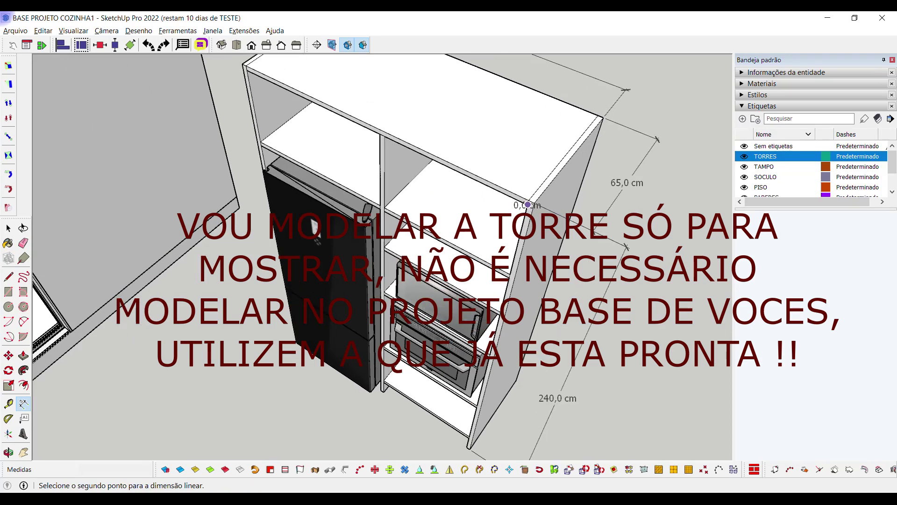
scroll(528, 202, up, 2)
click(528, 208)
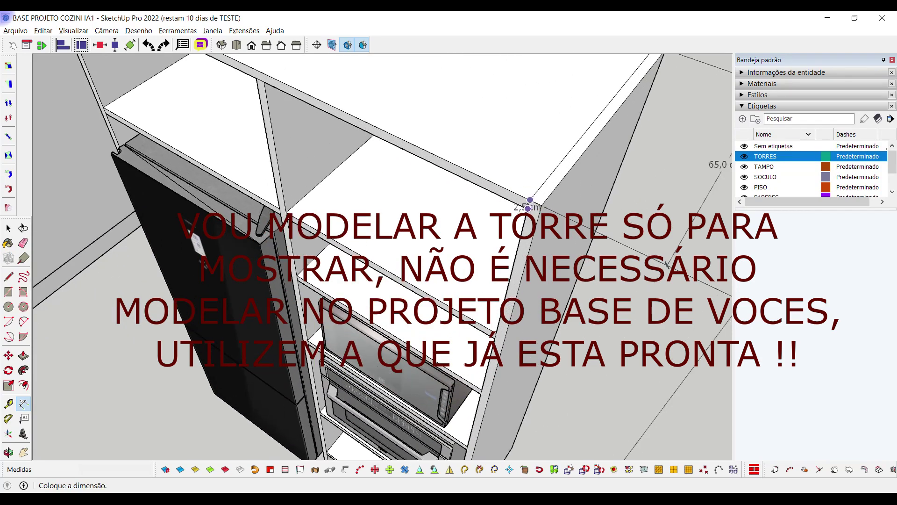
click(573, 222)
key(space)
scroll(514, 220, down, 3)
scroll(327, 234, down, 5)
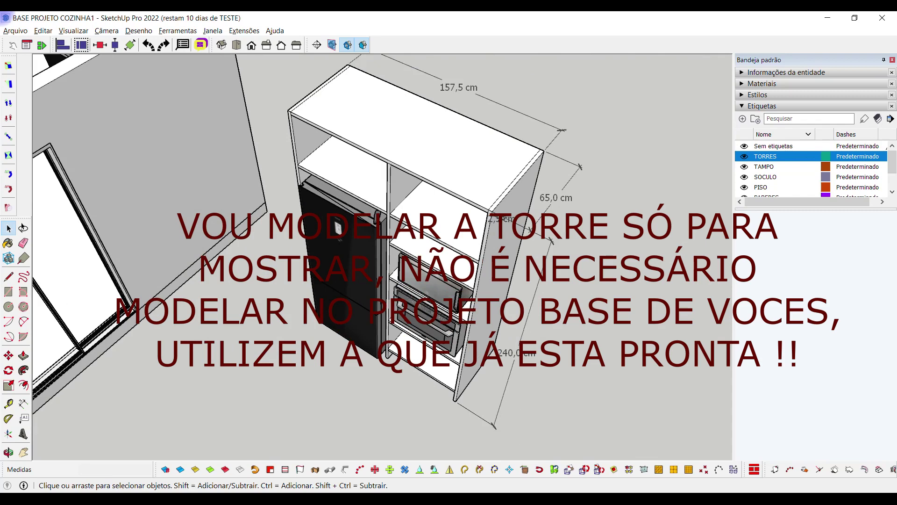
scroll(408, 254, down, 3)
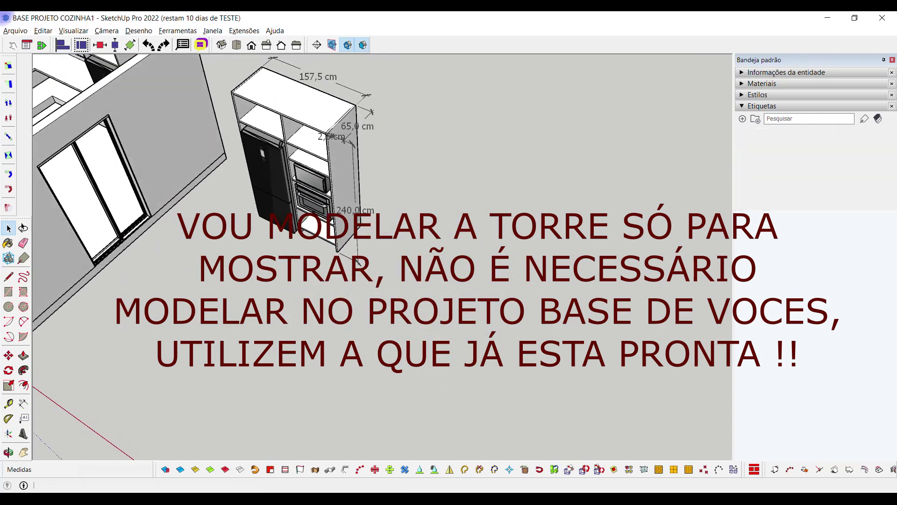
Draw a 157,5 by 65 cm rectangle on the ground beside the tower
key(r)
click(435, 269)
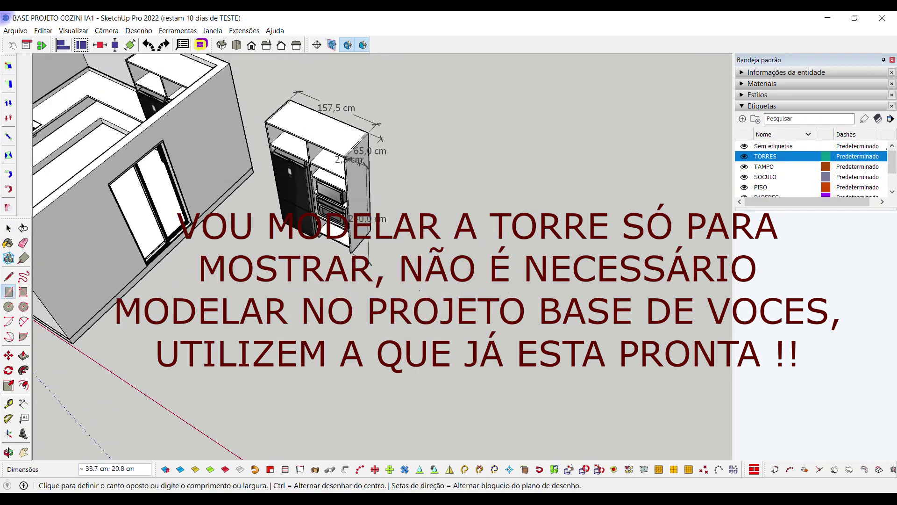
text(157,5)
key(Return)
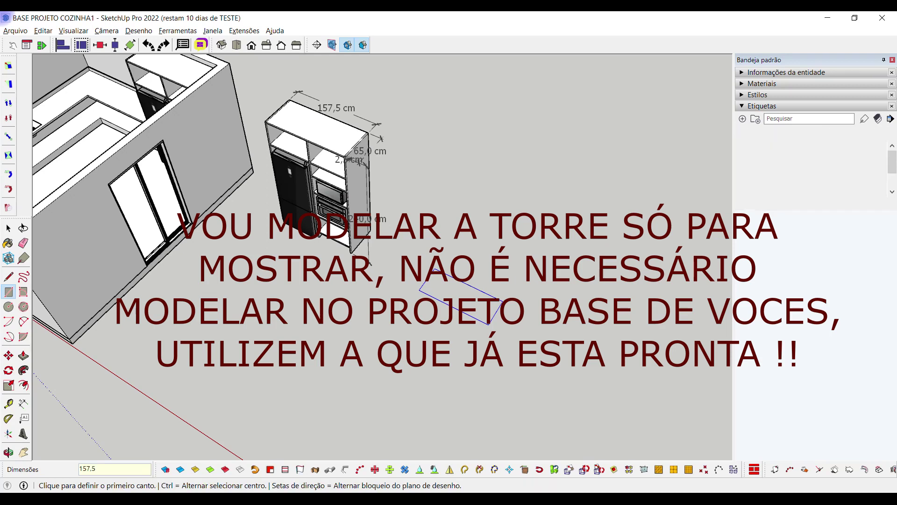
click(420, 290)
text(1)
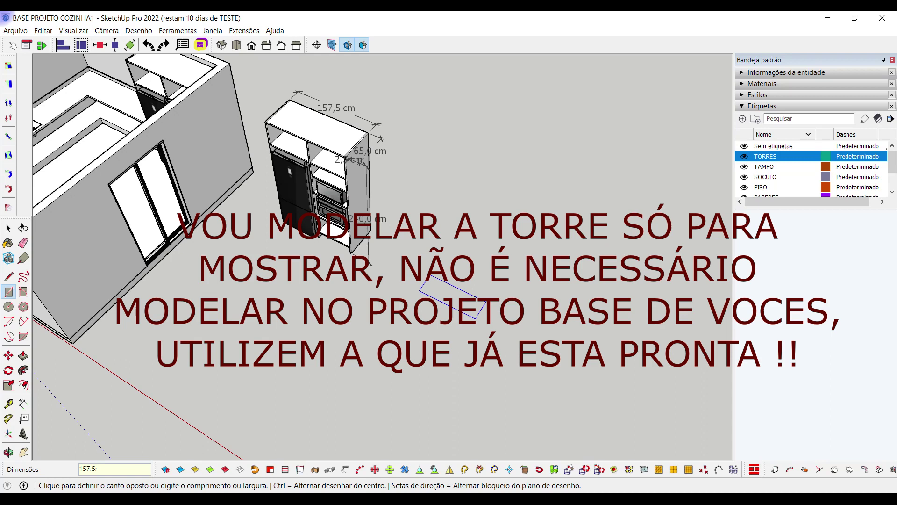
key(Return)
key(space)
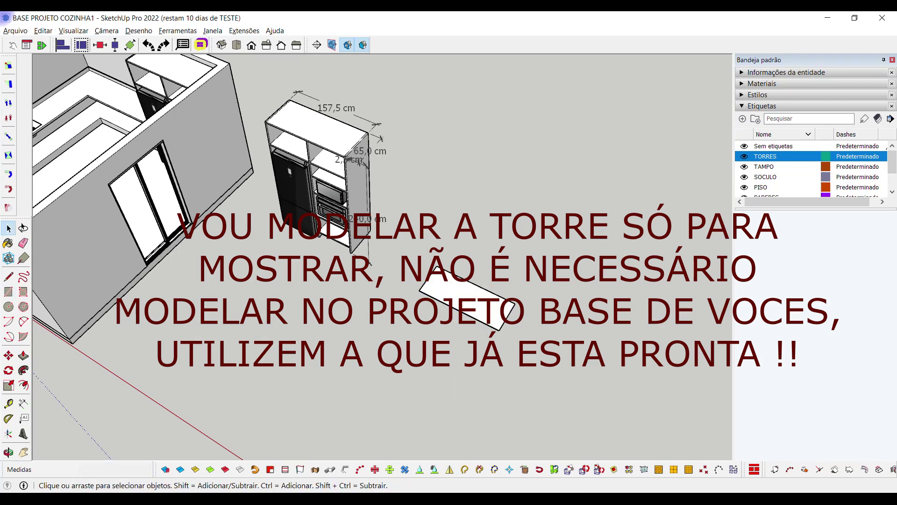
Push/pull the rectangle up 240 cm into a solid block
key(p)
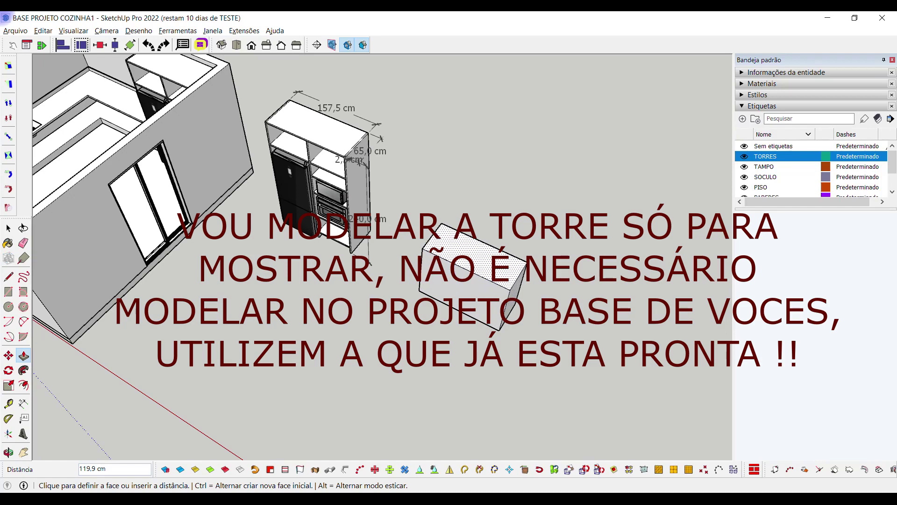
text(240)
key(Return)
middle_drag(449, 281, 472, 271)
key(space)
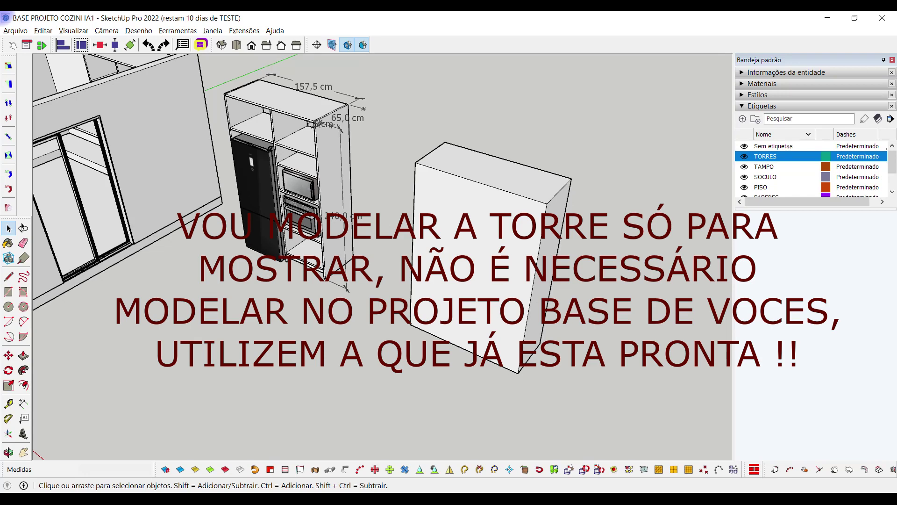
middle_drag(472, 271, 483, 266)
Offset the block's left, top and right front edges 2,5 cm inward to outline a frame
click(408, 175)
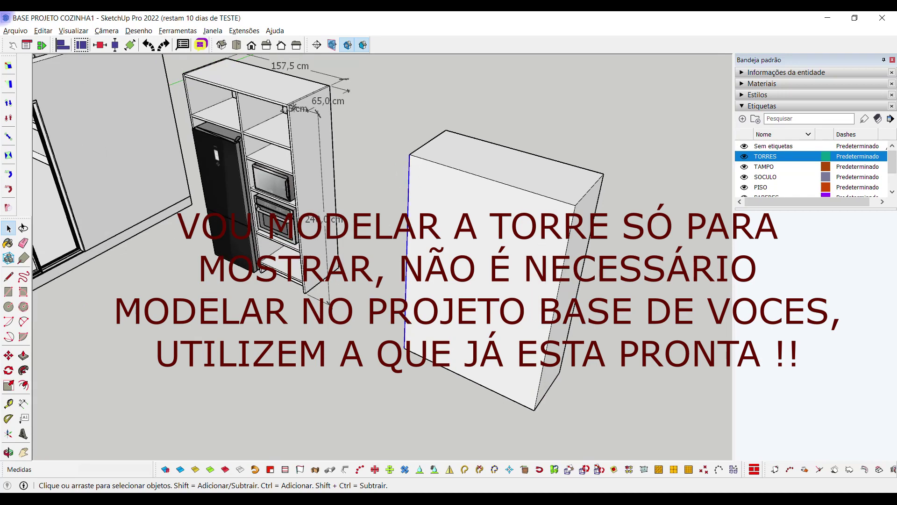
ctrl+click(430, 161)
ctrl+click(568, 243)
key(f)
click(568, 242)
key(Return)
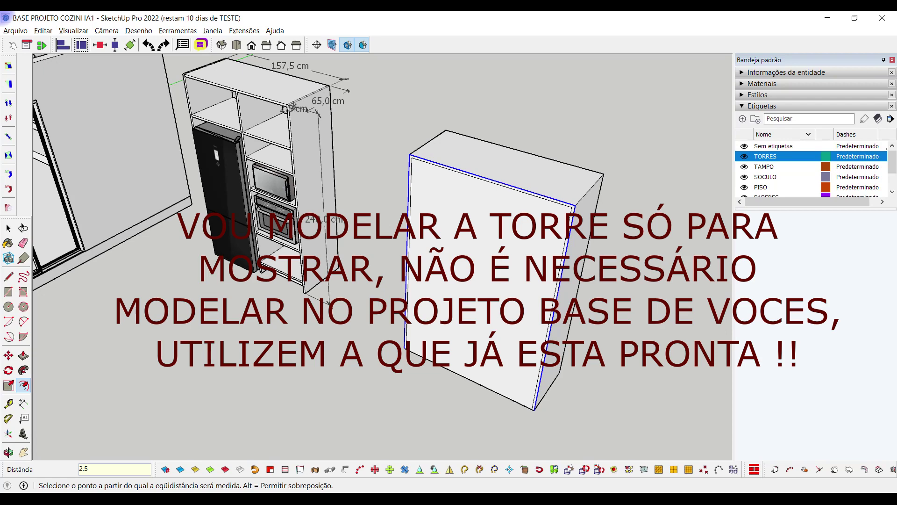
key(space)
Dimension the tower's right bay at 70,0 cm
middle_drag(449, 252, 407, 250)
key(t)
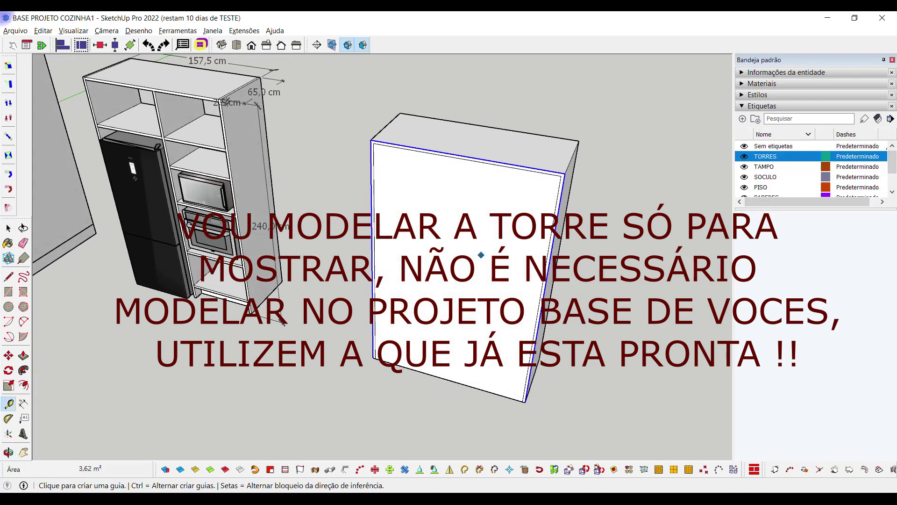
middle_drag(181, 157, 211, 157)
key(r)
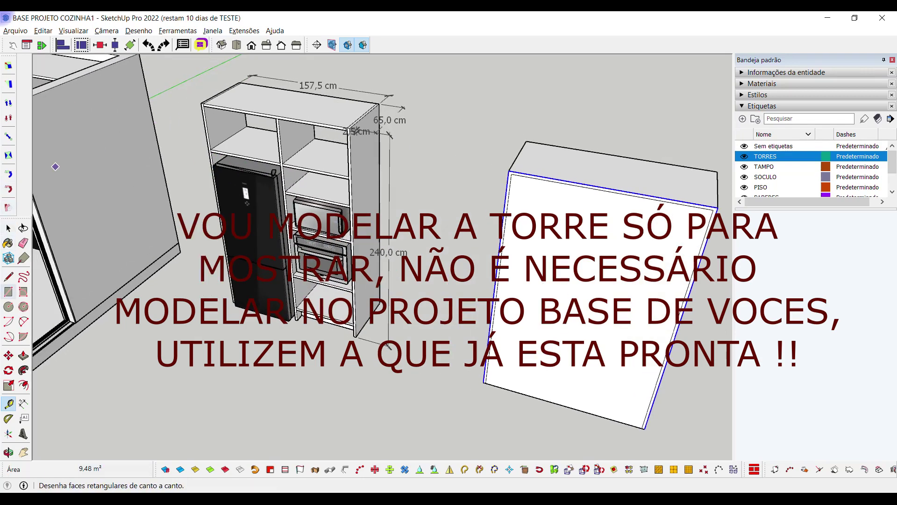
key(d)
scroll(324, 89, up, 2)
scroll(367, 149, up, 3)
click(358, 134)
scroll(358, 134, down, 2)
click(136, 96)
click(220, 140)
Add a guide 70 cm from the block's right edge, then start another guide from it
middle_drag(220, 140, 280, 187)
scroll(211, 179, down, 3)
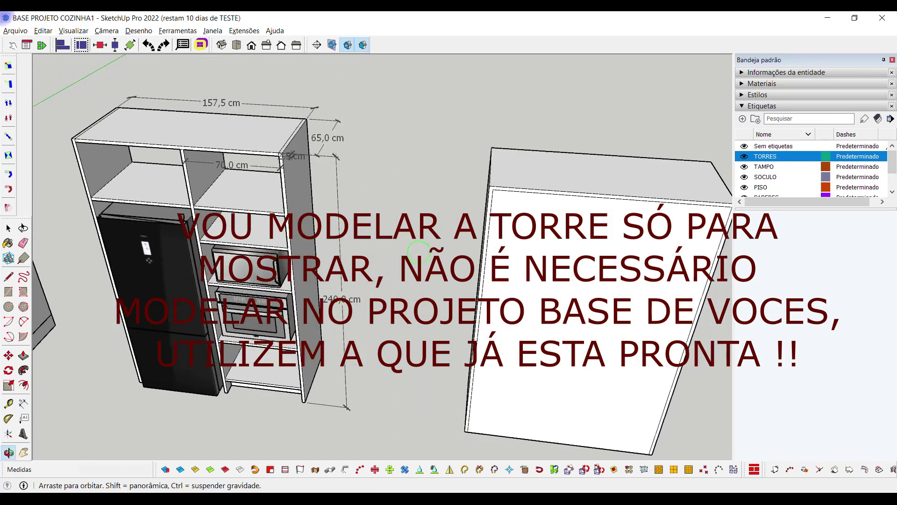
scroll(467, 257, up, 3)
key(t)
click(579, 187)
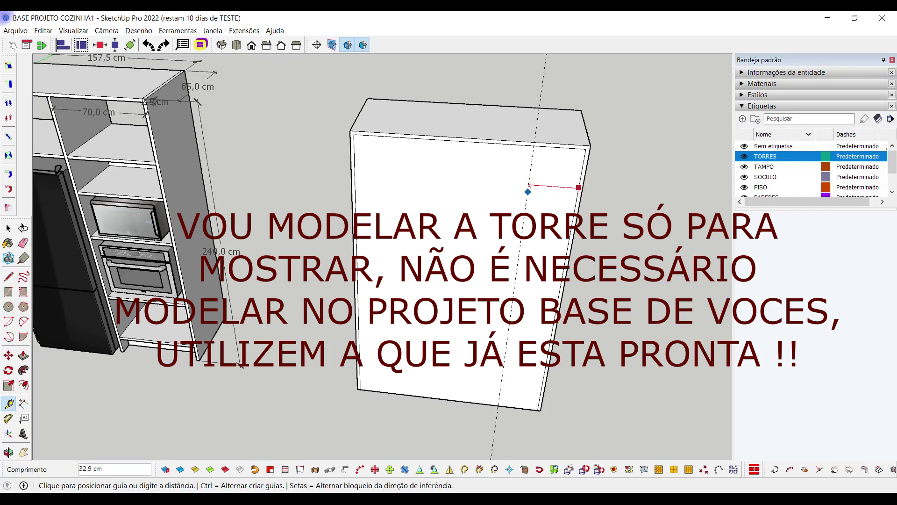
text(70)
key(Return)
click(472, 180)
Set the second guide 2,5 cm further along and draw a rectangle from the top edge down that guide
text(2,5)
key(Return)
key(r)
scroll(473, 155, down, 3)
scroll(472, 140, up, 2)
click(473, 146)
scroll(472, 150, down, 3)
scroll(466, 203, up, 3)
click(457, 339)
Erase the guides and orbit to check the two door panels on the block's front
scroll(457, 340, down, 3)
key(space)
key(e)
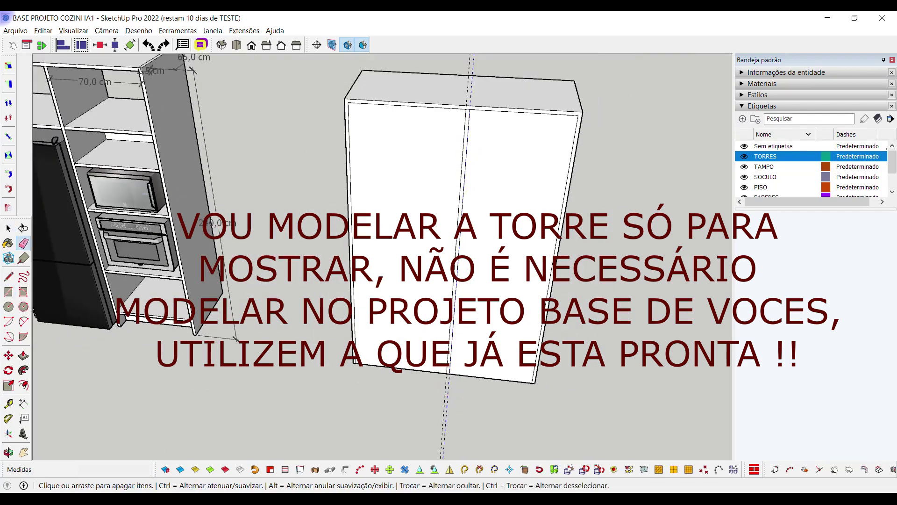
scroll(439, 365, down, 2)
scroll(460, 243, up, 2)
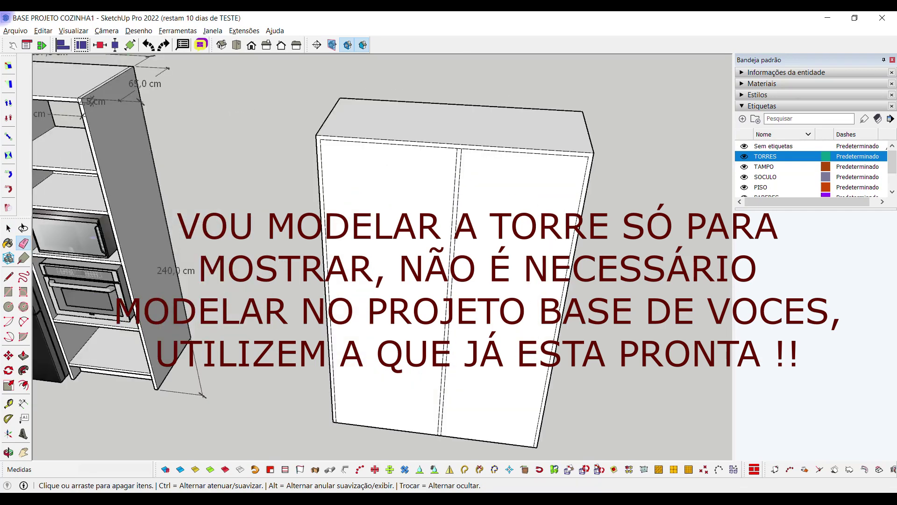
scroll(458, 206, down, 3)
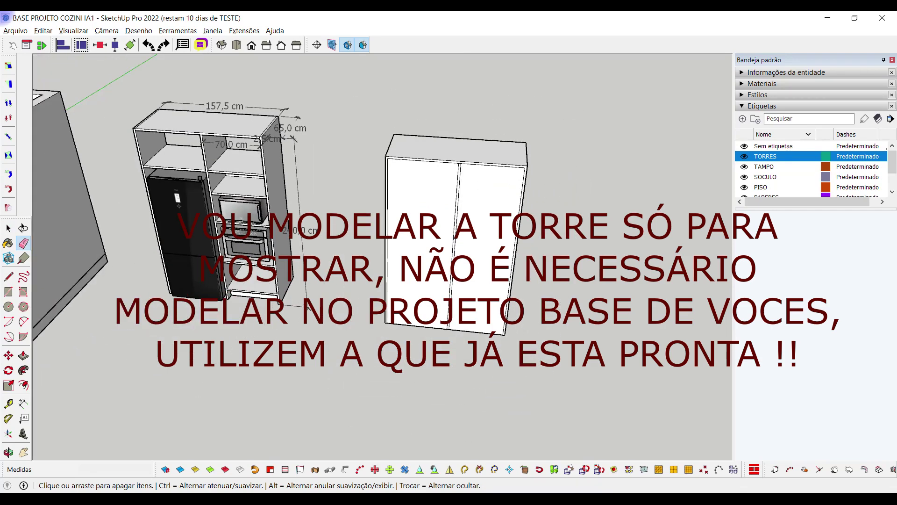
middle_drag(458, 205, 477, 207)
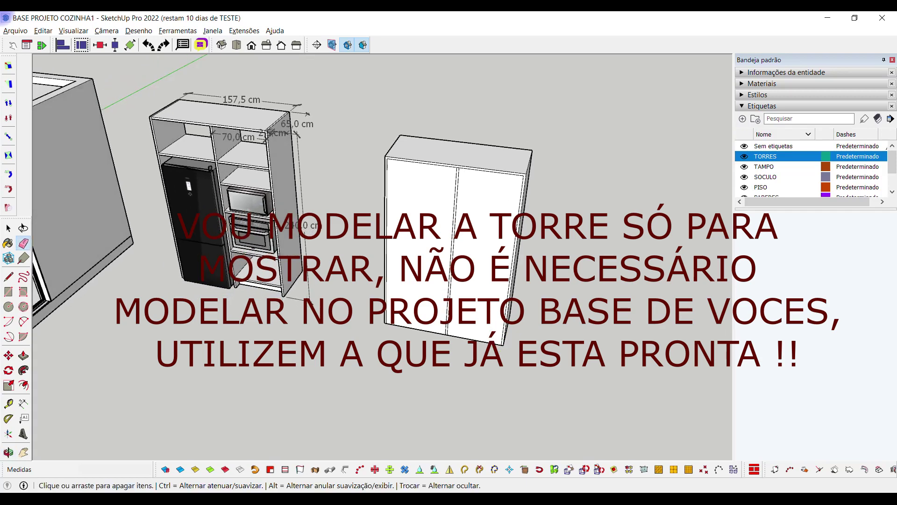
scroll(403, 192, up, 2)
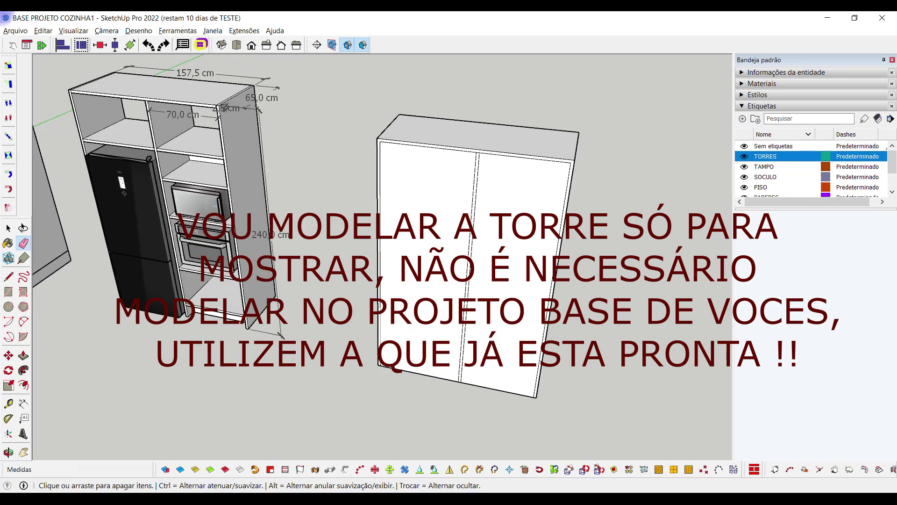
Dimension the tower's top shelf height at 45,0 cm
click(23, 402)
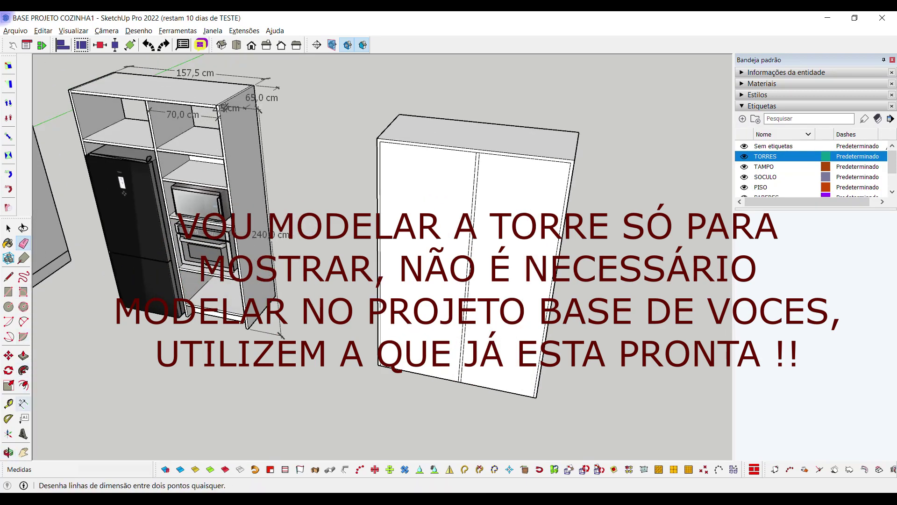
scroll(70, 94, up, 1)
click(70, 94)
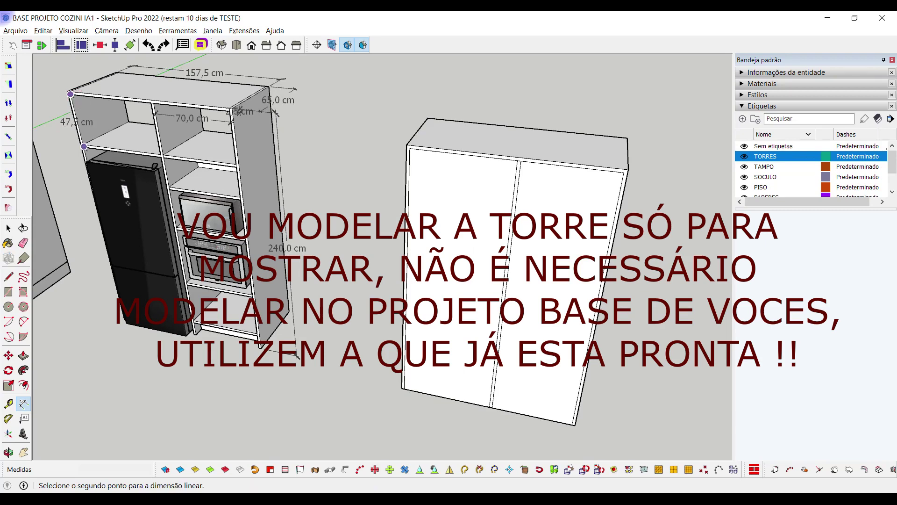
scroll(84, 146, up, 2)
click(82, 144)
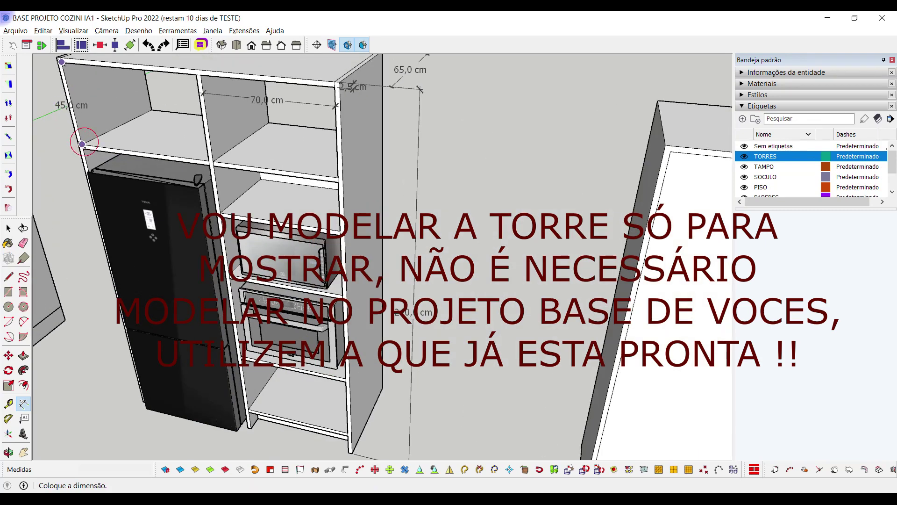
click(114, 142)
scroll(159, 117, down, 4)
Place a guide 45 cm below the block's top edge
key(t)
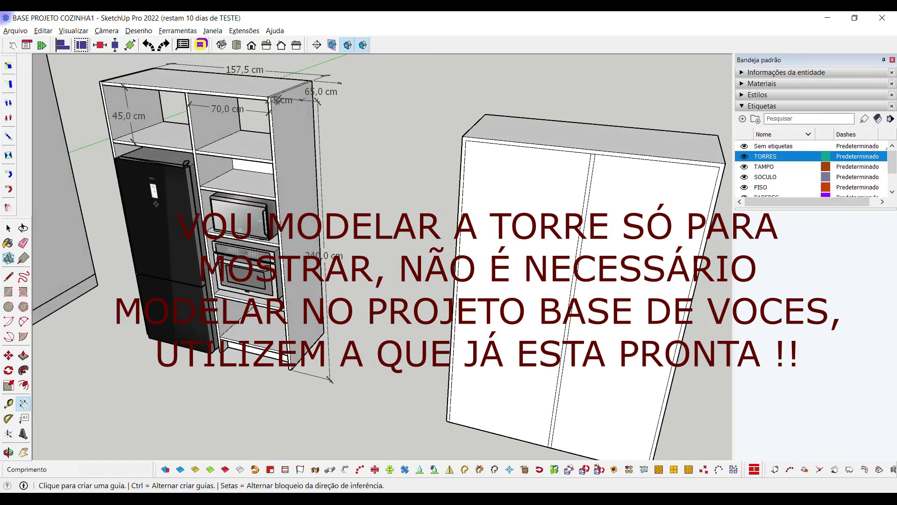
click(542, 147)
text(45)
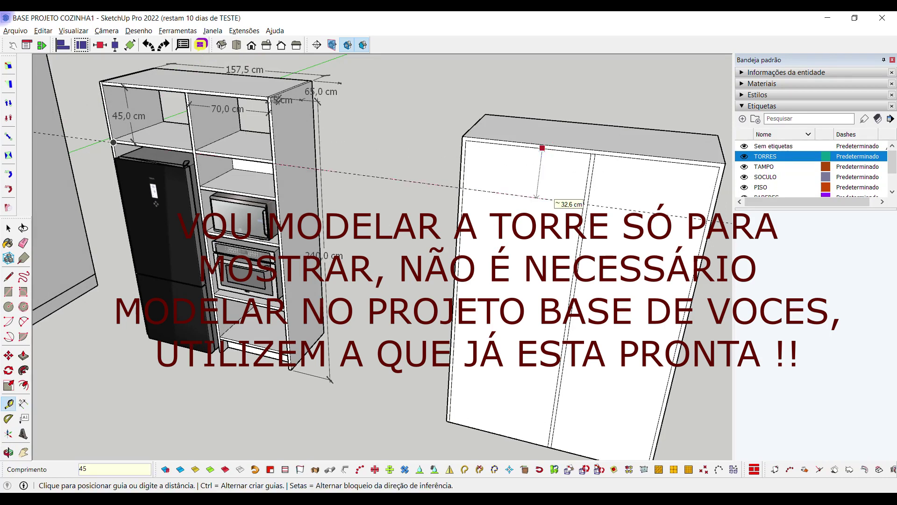
key(Return)
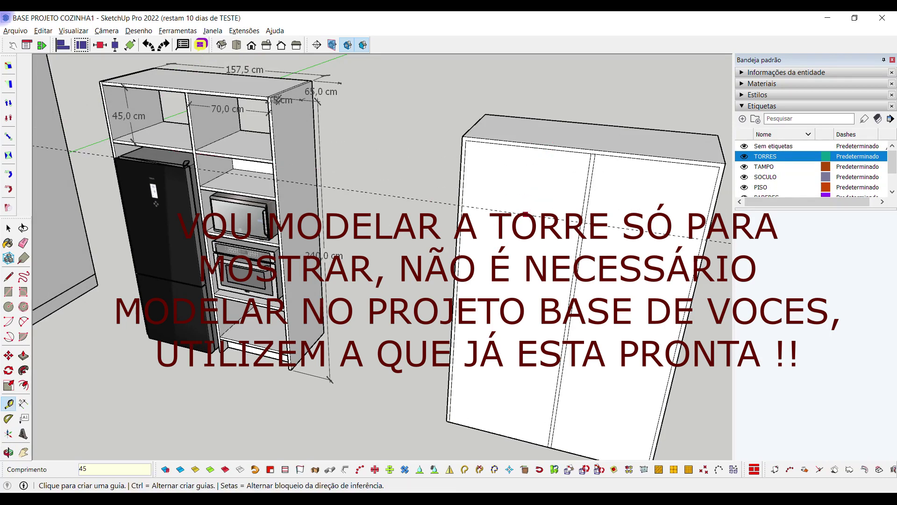
click(534, 216)
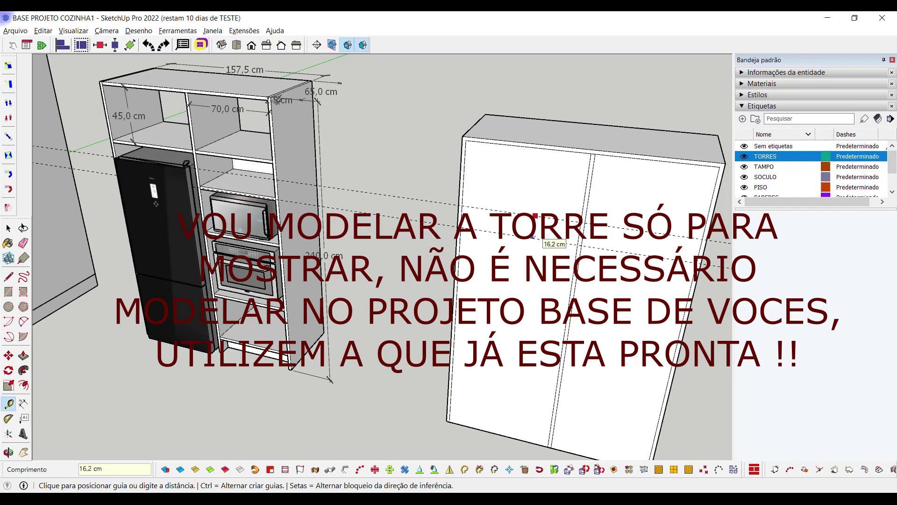
key(Return)
Try starting rectangles on the tower front, cancel both, and orbit around the white tower
key(r)
scroll(449, 210, up, 5)
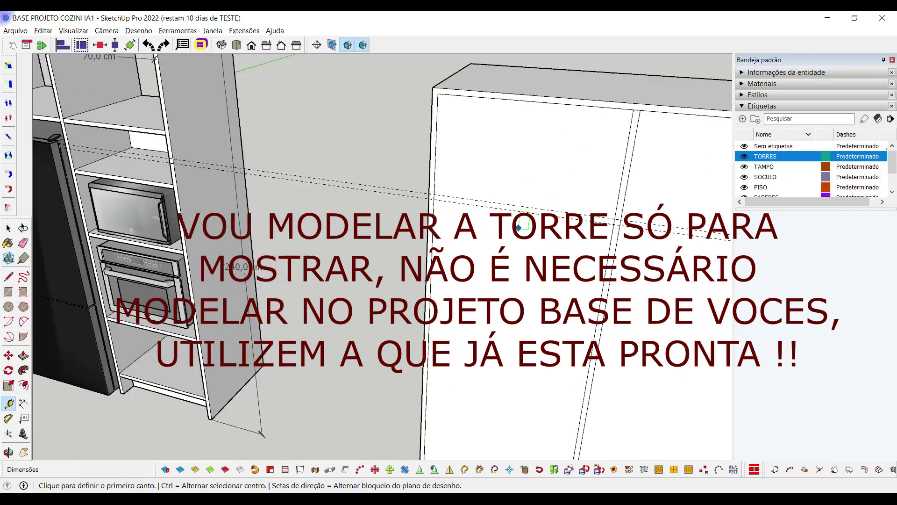
click(404, 184)
scroll(420, 196, down, 2)
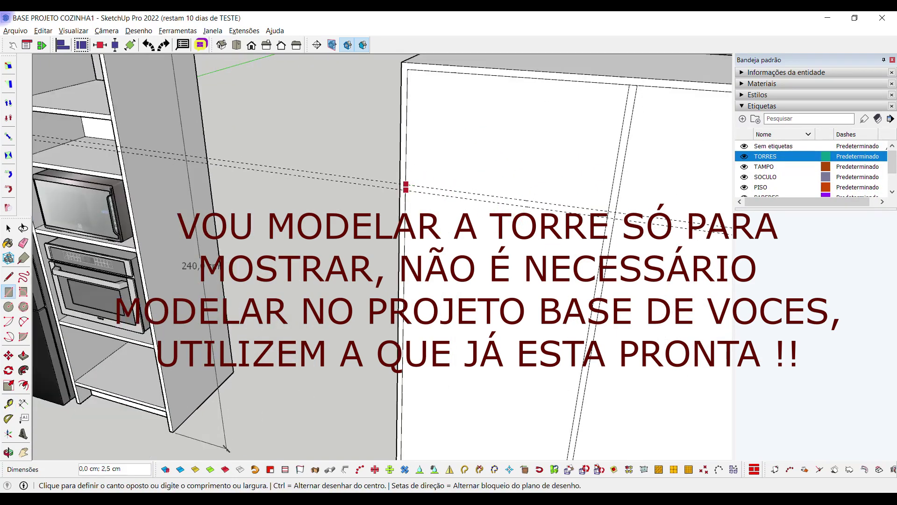
scroll(570, 220, up, 1)
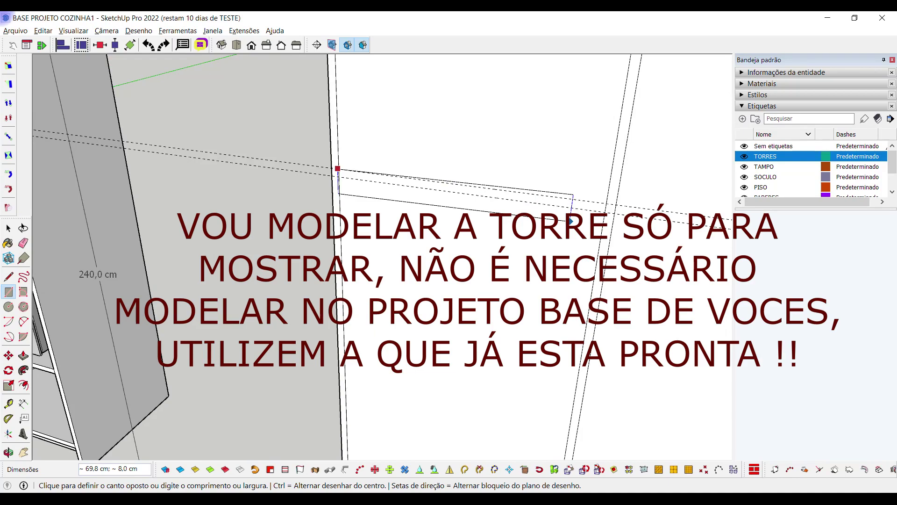
key(Escape)
mouse_move(378, 184)
middle_down()
mouse_move(346, 192)
mouse_move(353, 150)
middle_up()
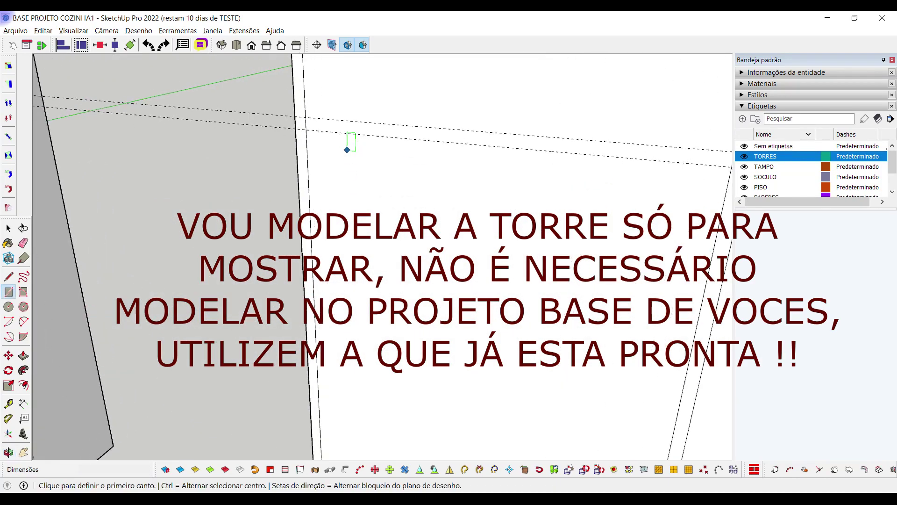
click(305, 115)
scroll(308, 122, down, 3)
key(Escape)
scroll(336, 180, down, 5)
key(e)
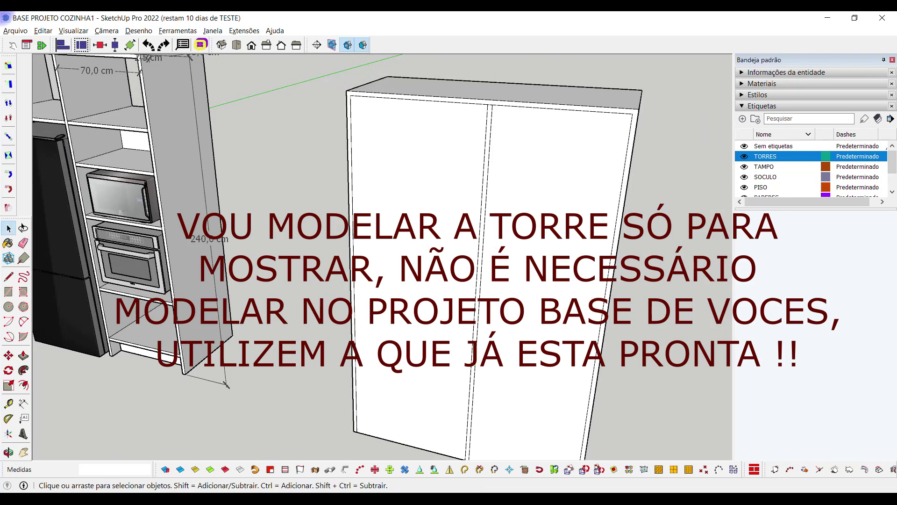
scroll(393, 140, down, 2)
Place guides 45 cm below the white tower's top and 2,5 cm lower
key(t)
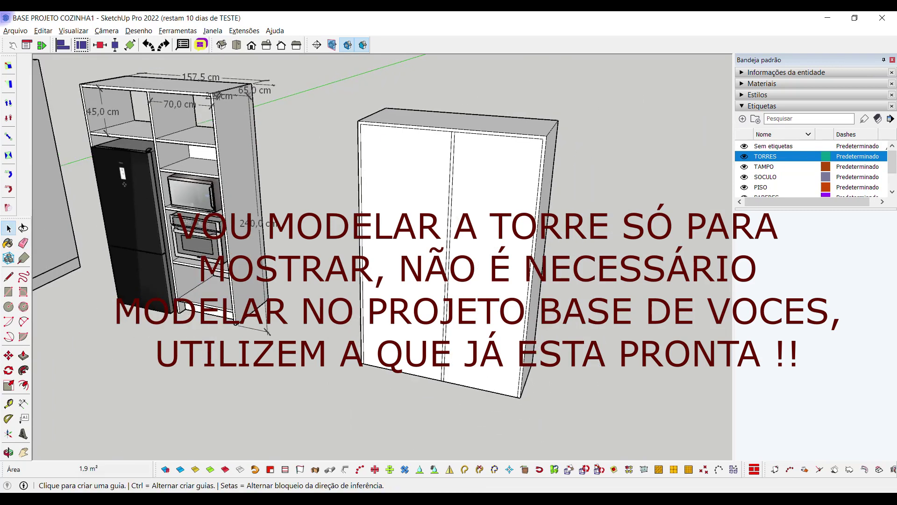
scroll(392, 140, up, 2)
click(394, 122)
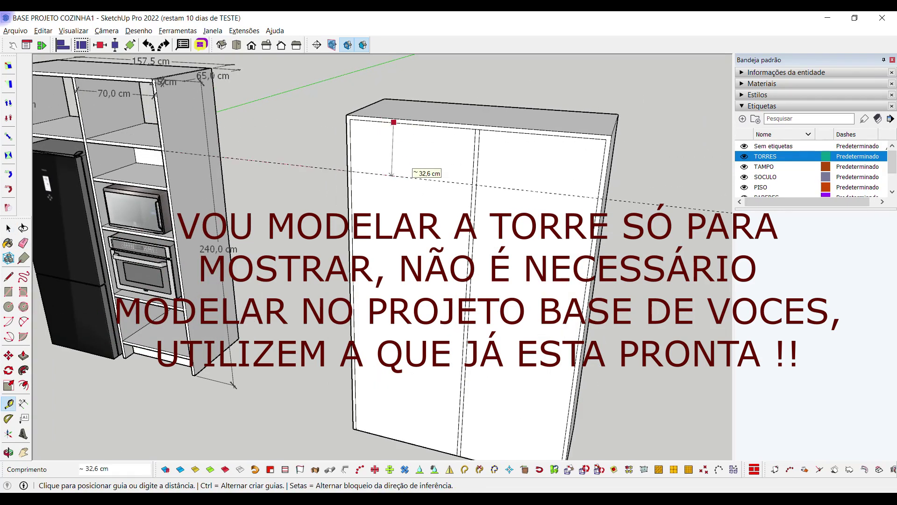
middle_drag(392, 175, 405, 142)
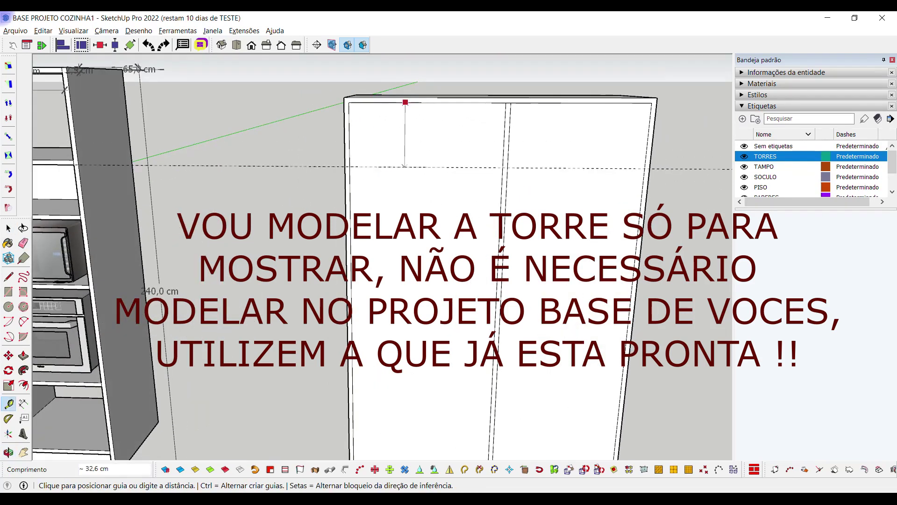
text(45)
key(Return)
click(448, 190)
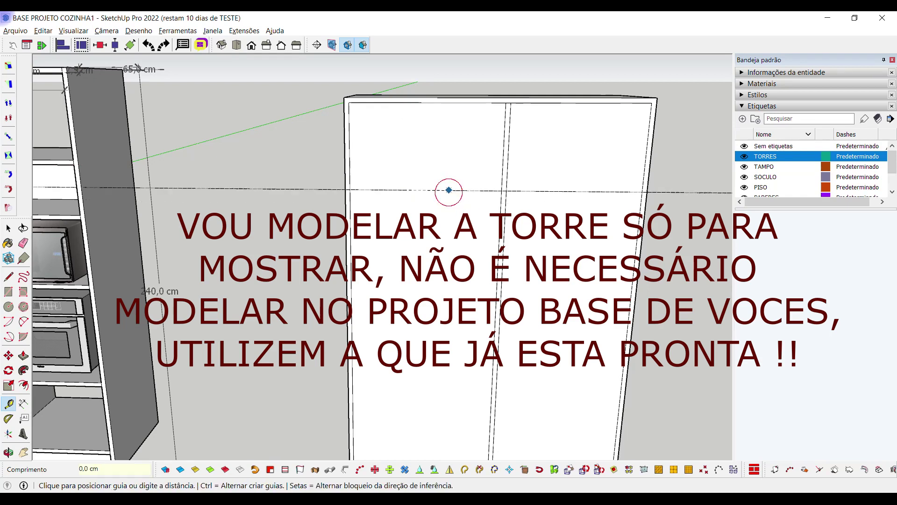
key(Return)
Draw the 2,5 cm strip rectangles between the guides across both doors
key(r)
scroll(339, 190, up, 4)
click(340, 190)
scroll(339, 190, down, 3)
click(546, 201)
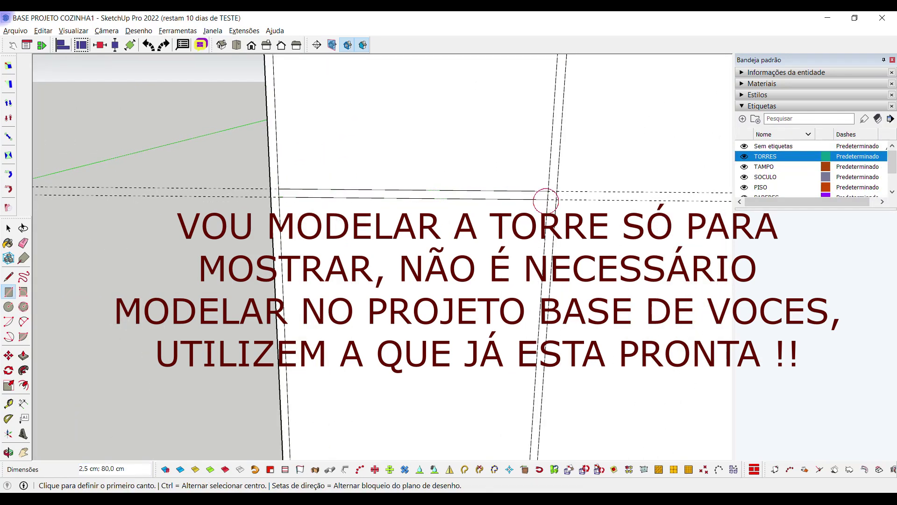
scroll(421, 192, down, 3)
click(419, 190)
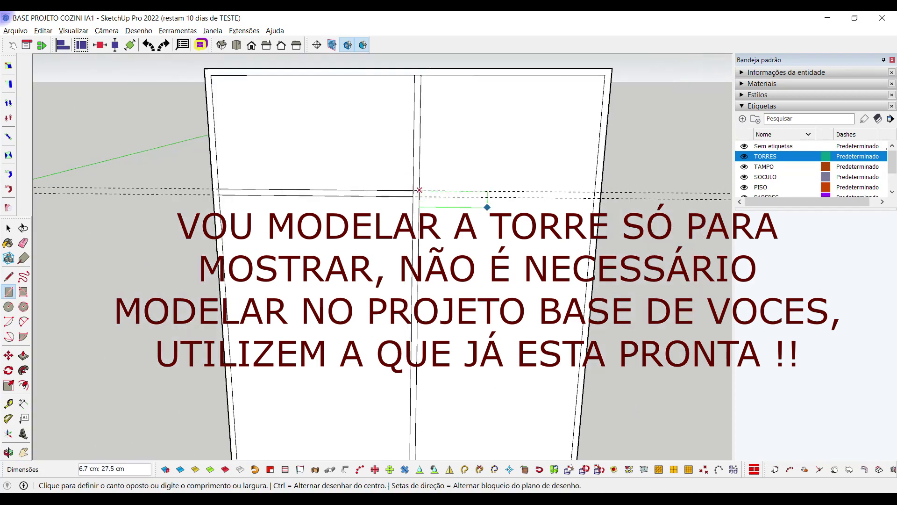
middle_drag(383, 256, 285, 243)
key(space)
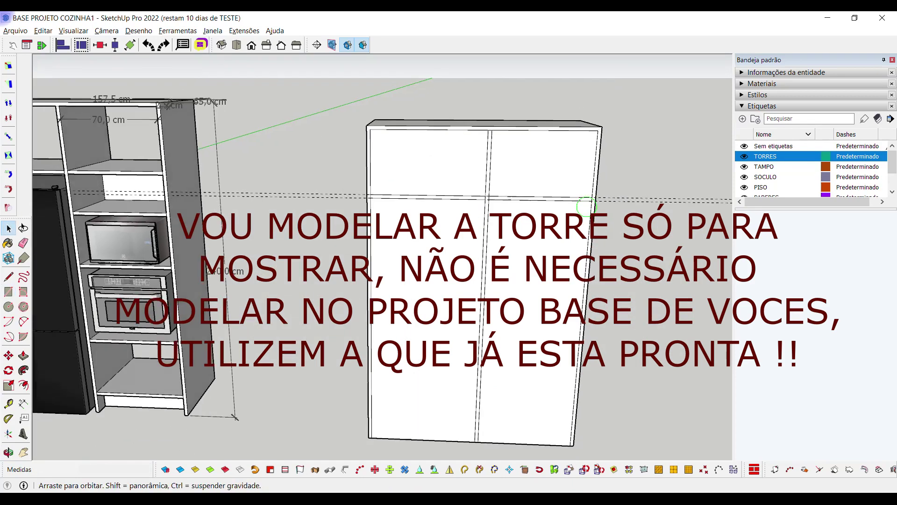
scroll(327, 234, down, 2)
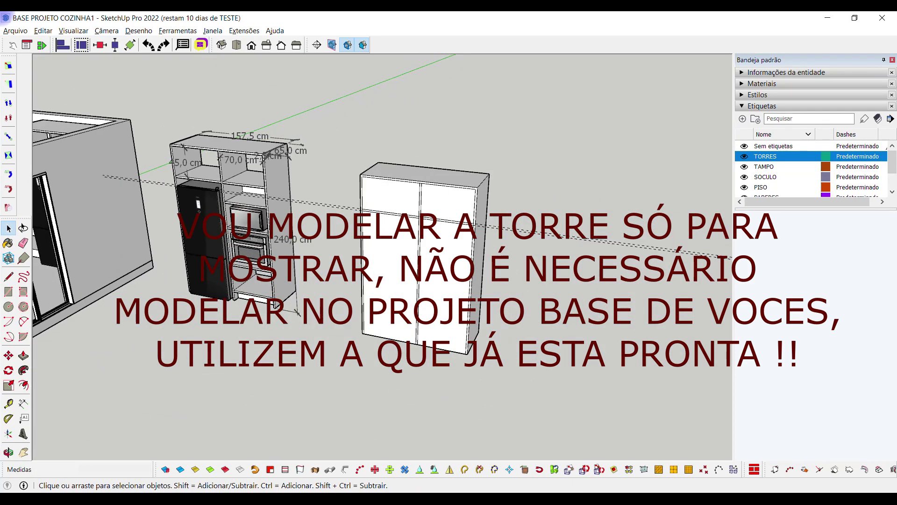
Erase the leftover guides, then pan, orbit and zoom in on the fridge tower's shelves
key(e)
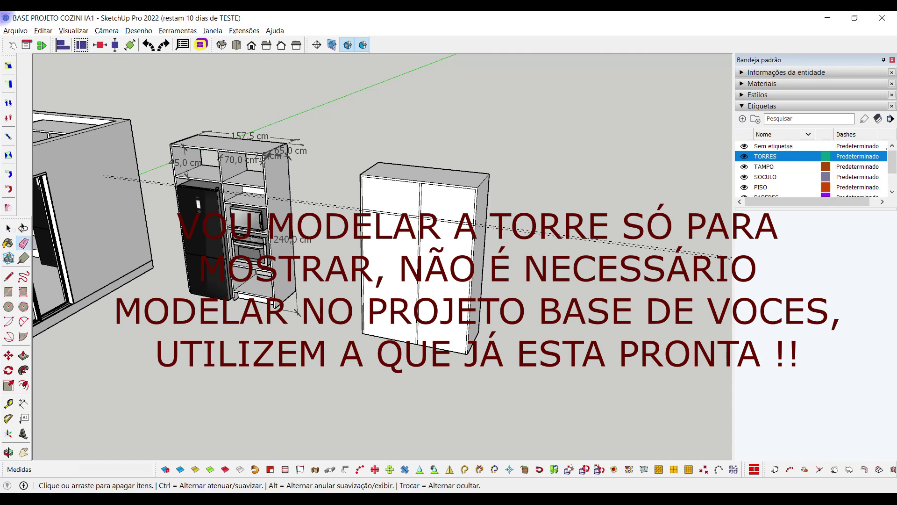
scroll(517, 239, up, 2)
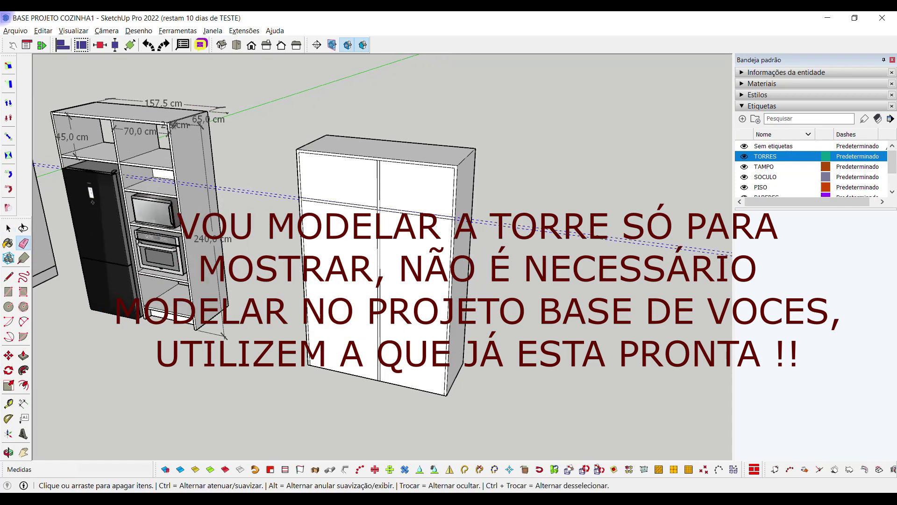
key(space)
shift+middle_drag(327, 234, 373, 250)
scroll(421, 234, up, 1)
middle_drag(421, 234, 458, 239)
scroll(458, 239, up, 3)
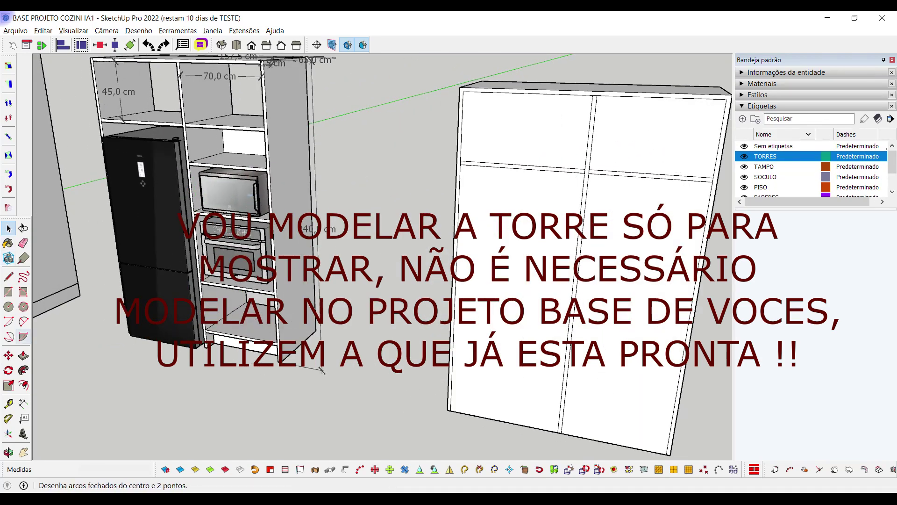
scroll(215, 201, up, 2)
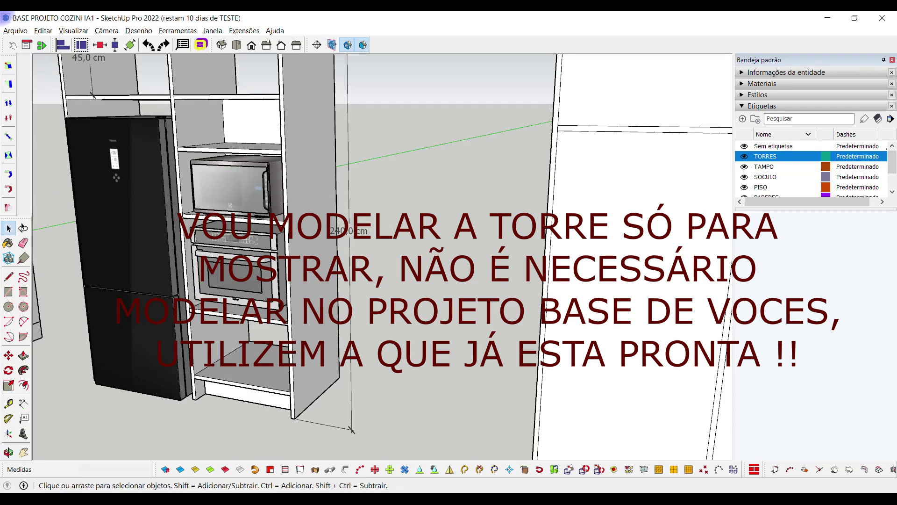
middle_drag(374, 234, 364, 219)
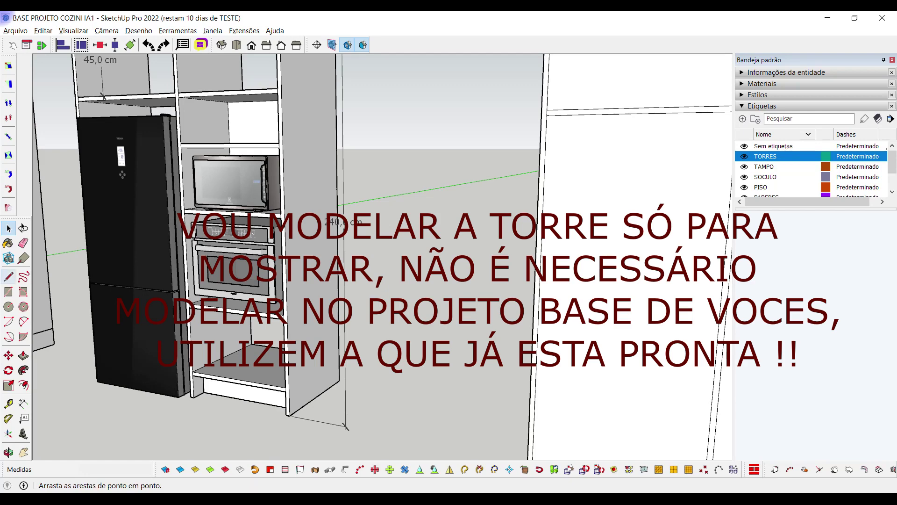
Dimension the fridge tower's top niche from its top corner to the shelf at 27,5 cm
click(23, 403)
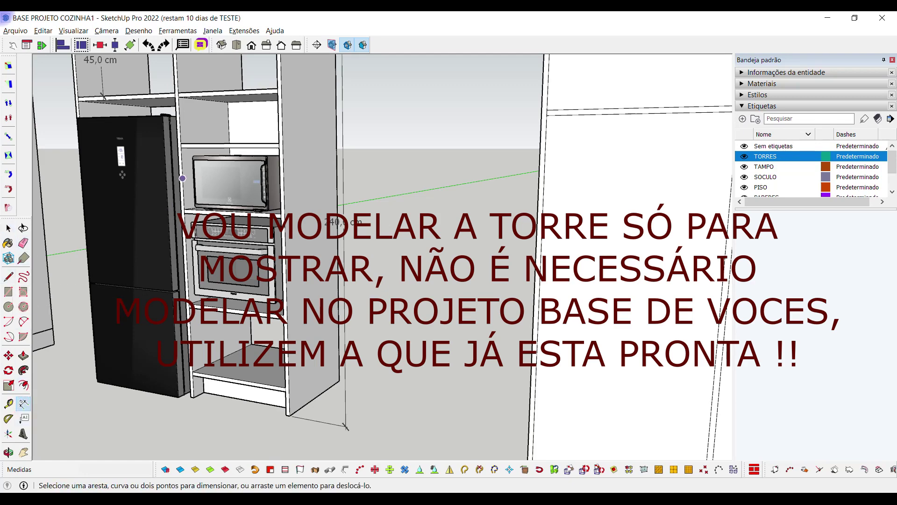
scroll(183, 179, up, 2)
click(177, 68)
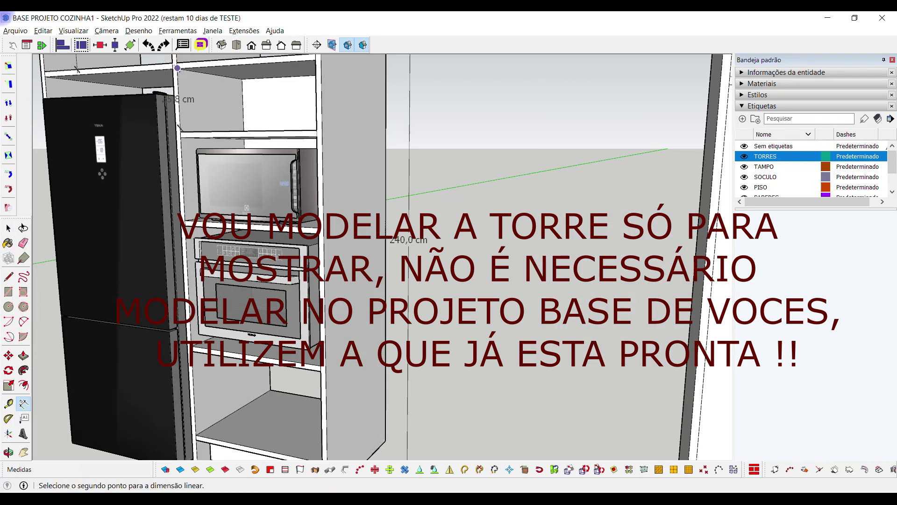
click(179, 133)
click(213, 105)
scroll(310, 323, down, 3)
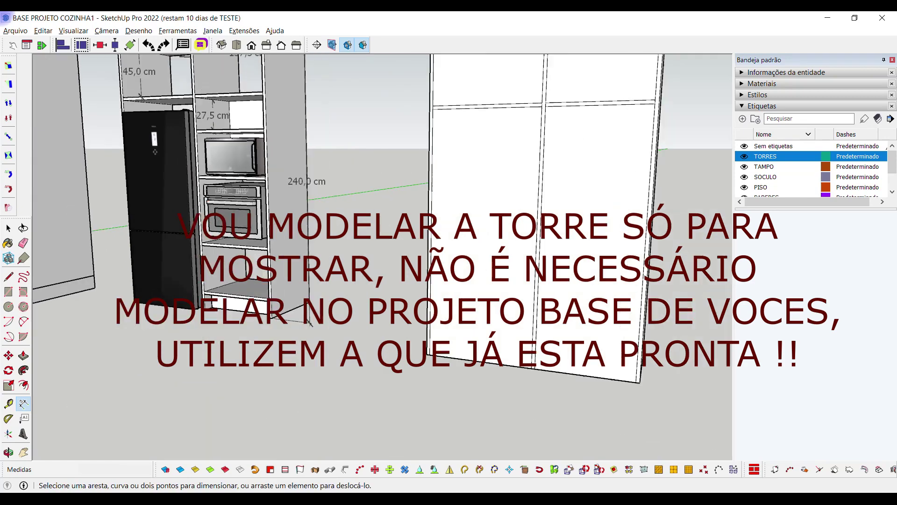
scroll(224, 210, down, 2)
scroll(568, 140, up, 2)
Place guides 27,5 cm below the white tower's strip and 2,5 cm further down
key(t)
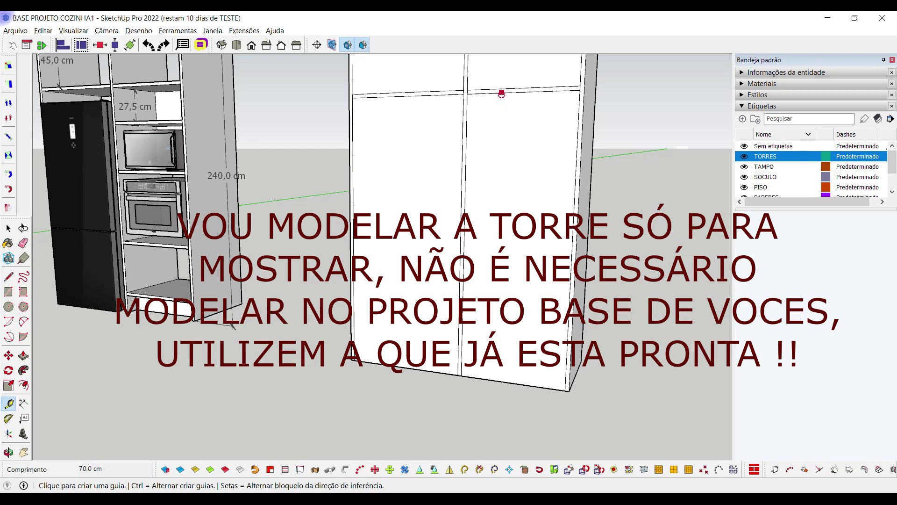
click(501, 93)
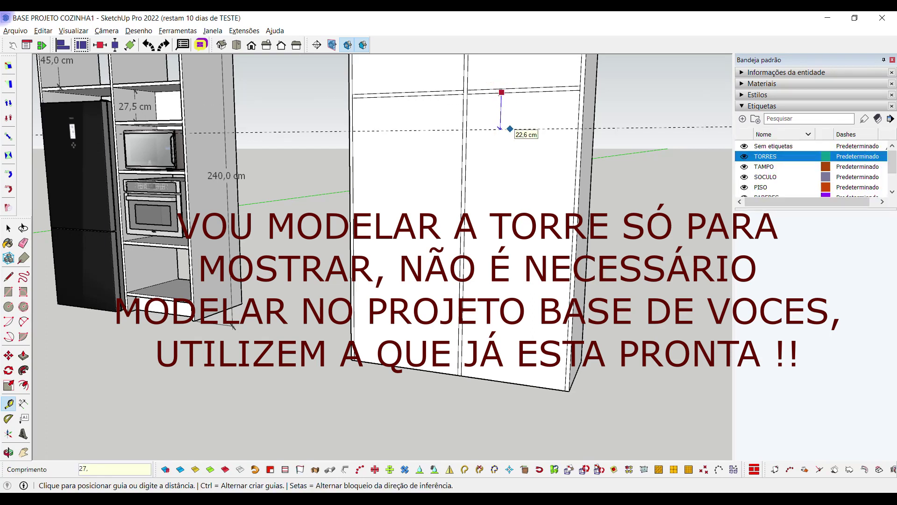
key(Return)
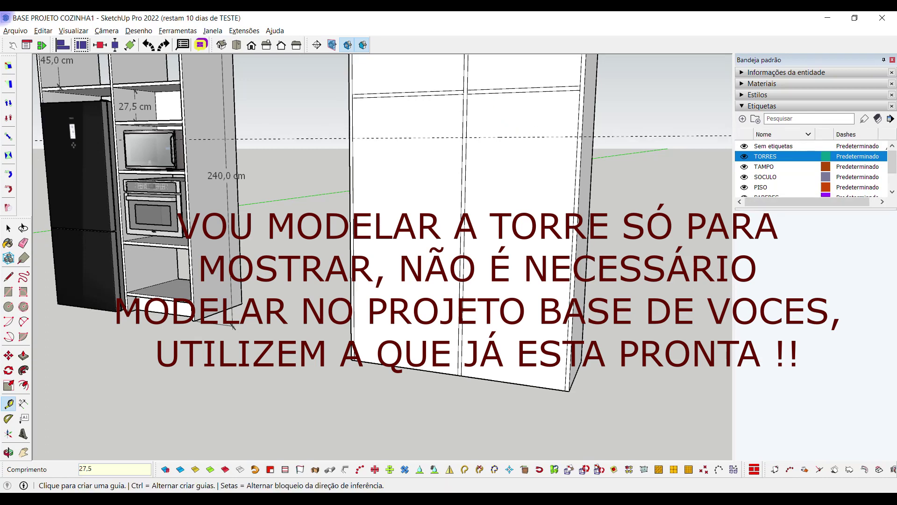
click(515, 137)
text(2,5)
key(Return)
scroll(516, 170, up, 5)
Draw a 2,5 cm strip rectangle between the two new guides across the white tower
key(r)
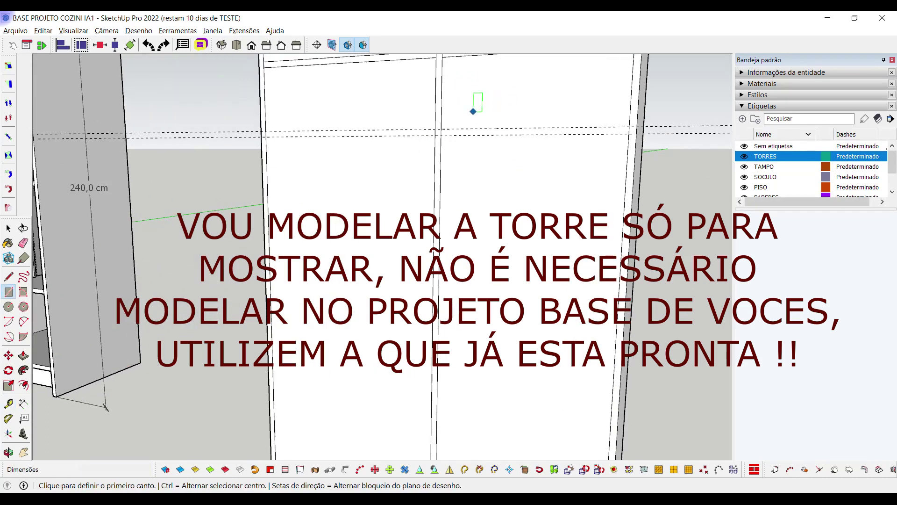
click(439, 129)
click(647, 135)
key(space)
scroll(647, 135, down, 5)
scroll(647, 136, down, 2)
scroll(280, 141, up, 4)
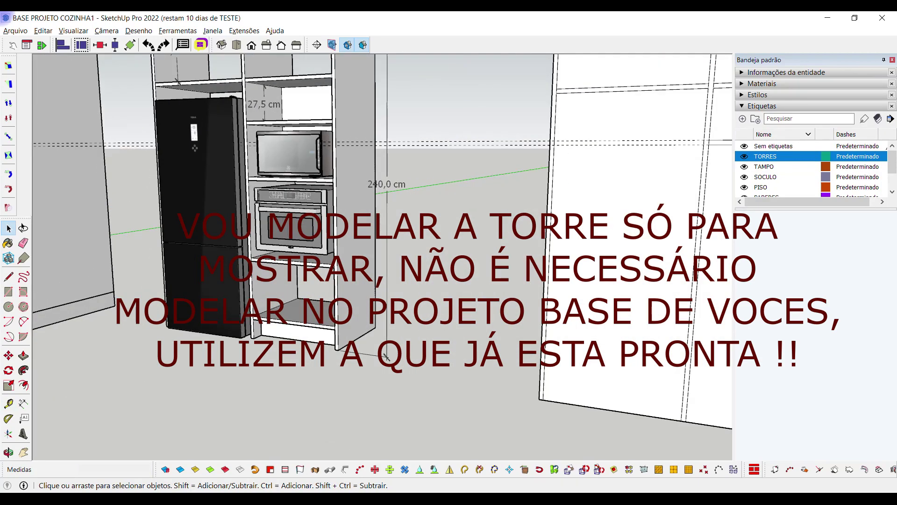
Orbit and zoom in on the oven tower's shelves
scroll(373, 211, down, 3)
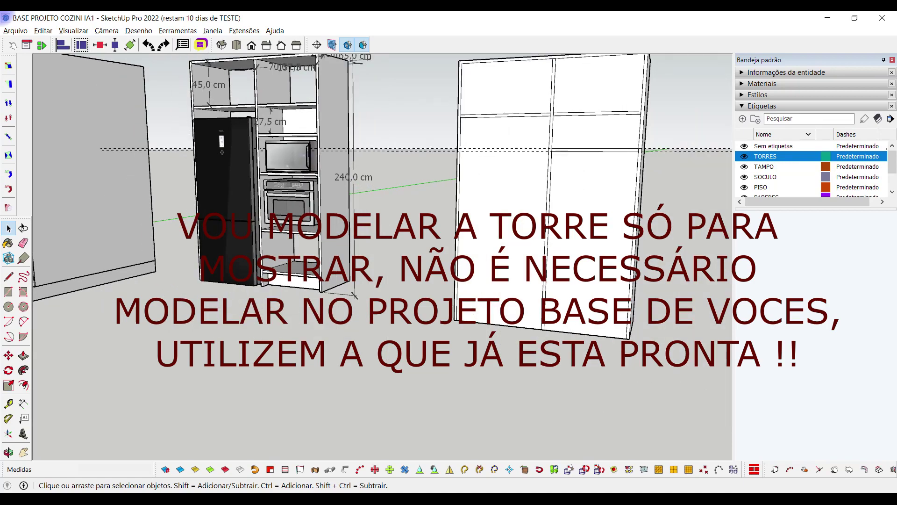
scroll(374, 210, up, 3)
middle_drag(537, 150, 607, 140)
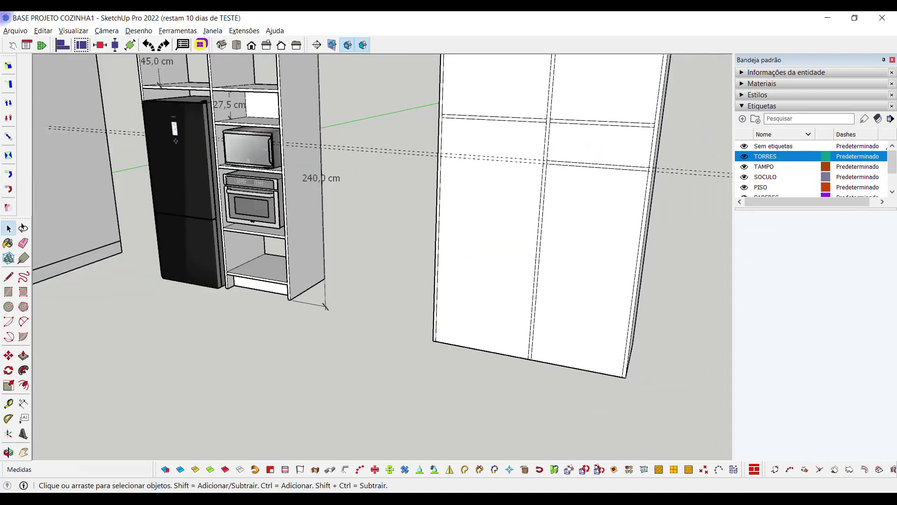
scroll(374, 210, down, 3)
middle_drag(374, 210, 308, 205)
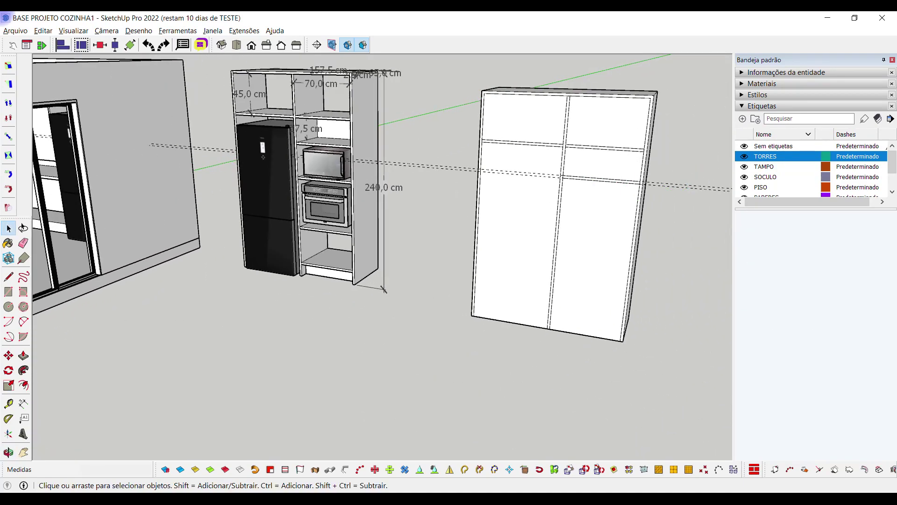
scroll(626, 187, up, 3)
scroll(626, 187, down, 2)
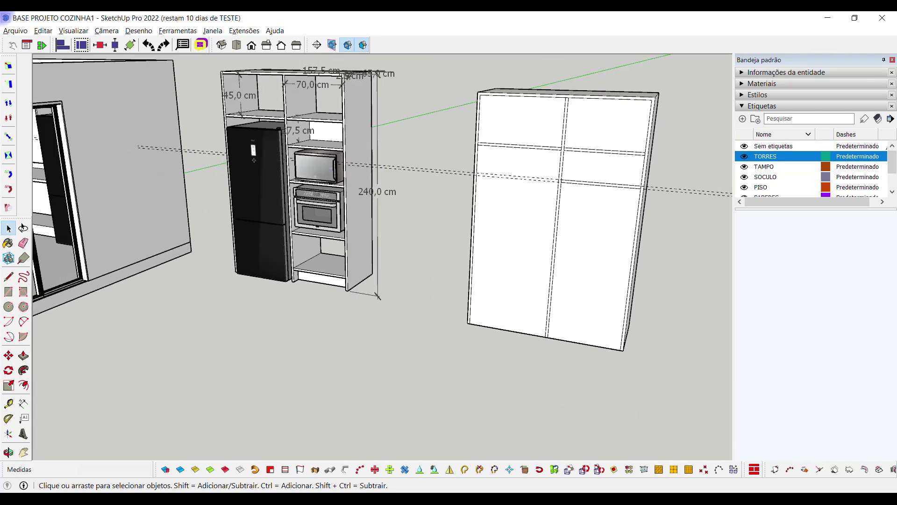
scroll(339, 162, up, 3)
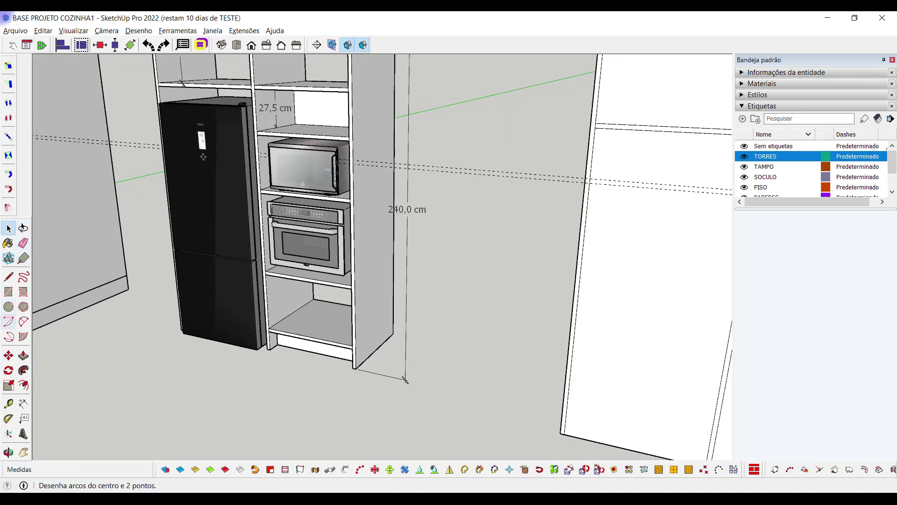
click(23, 403)
scroll(320, 183, up, 2)
scroll(245, 126, up, 2)
Dimension the open tower's microwave niche height as 37,5 cm
click(226, 110)
click(234, 210)
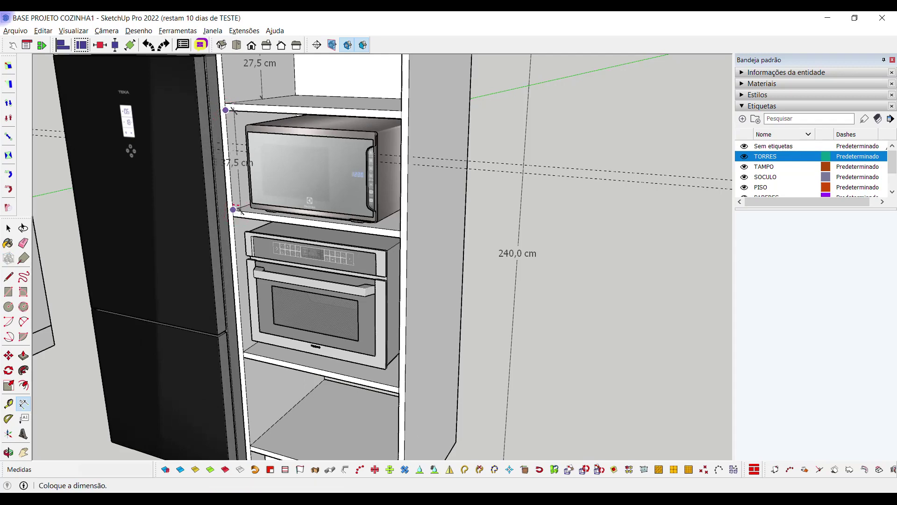
click(240, 200)
scroll(243, 199, down, 5)
scroll(561, 197, up, 3)
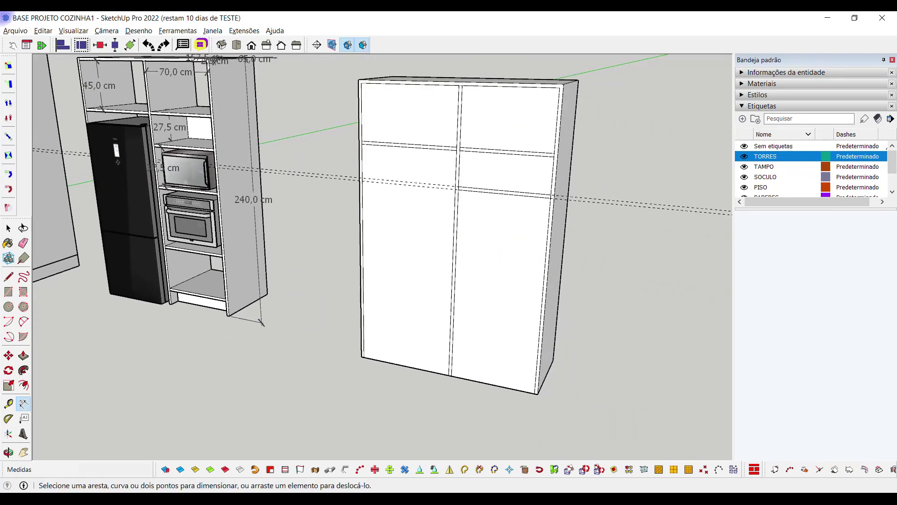
Place a Tape Measure guide 37.5 cm below the right cabinet's upper division
key(t)
click(507, 176)
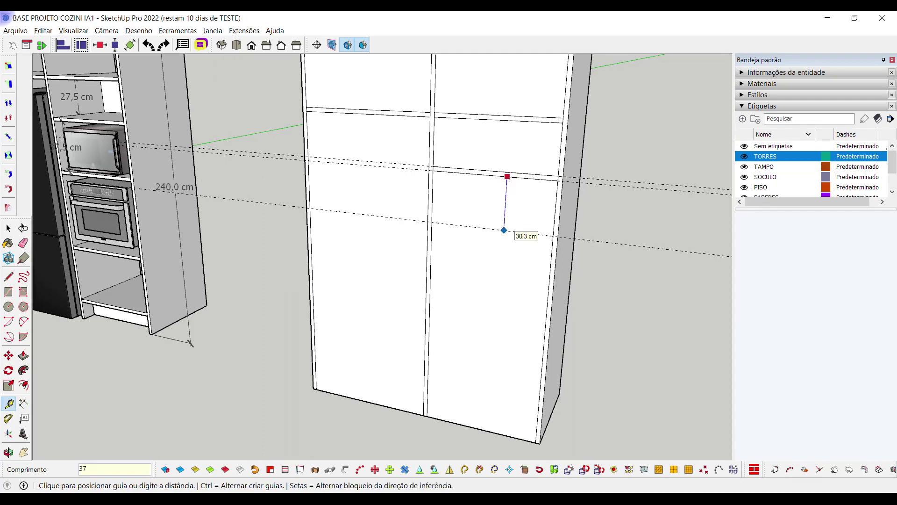
text(37.5)
key(Return)
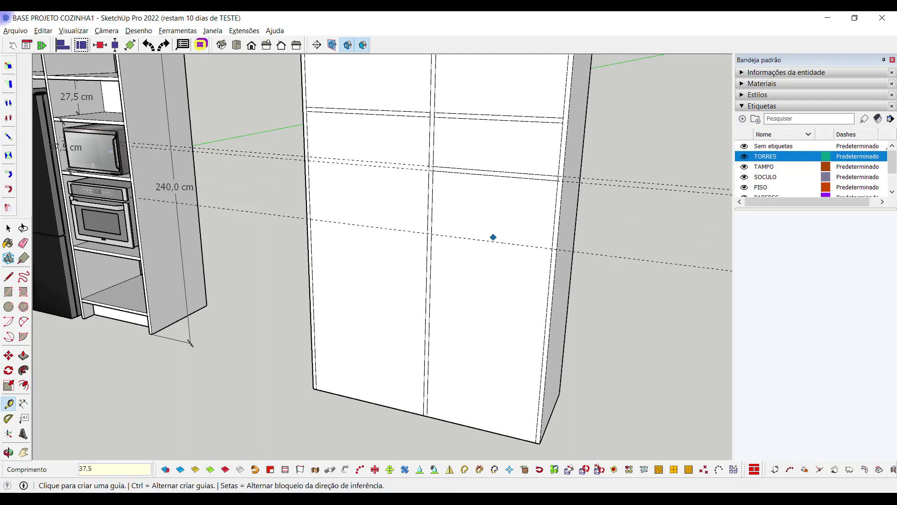
click(473, 239)
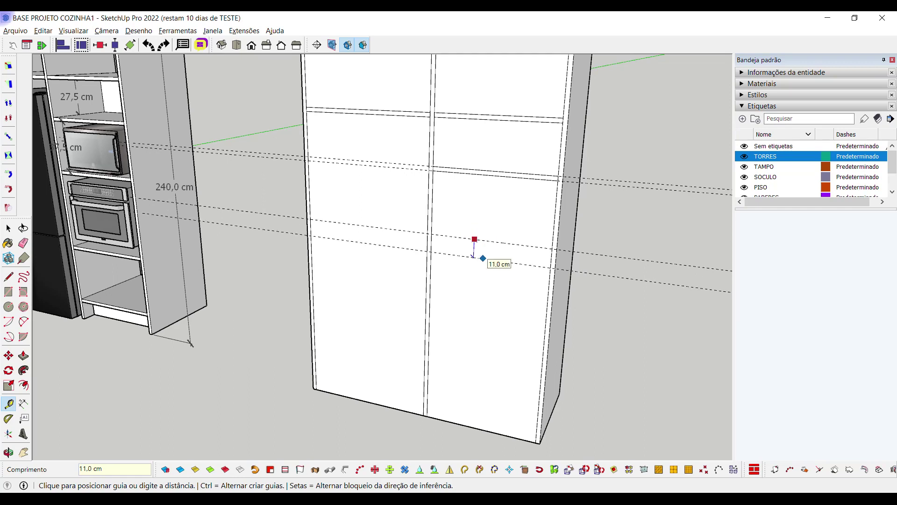
key(Return)
key(space)
Orbit and zoom to inspect the fridge, microwave and oven tower
middle_drag(513, 257, 428, 226)
key(r)
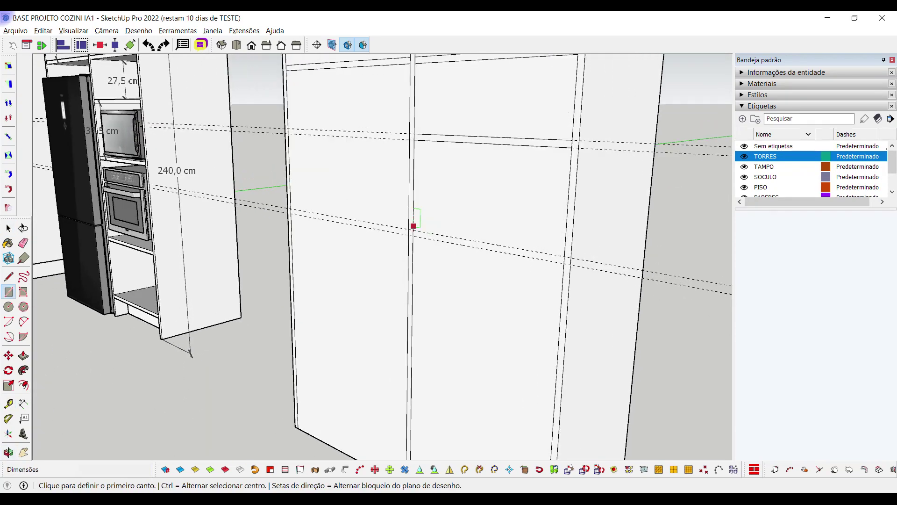
click(413, 229)
key(space)
middle_drag(565, 264, 467, 252)
scroll(327, 229, up, 3)
scroll(373, 233, up, 2)
middle_drag(348, 263, 318, 245)
scroll(327, 250, up, 5)
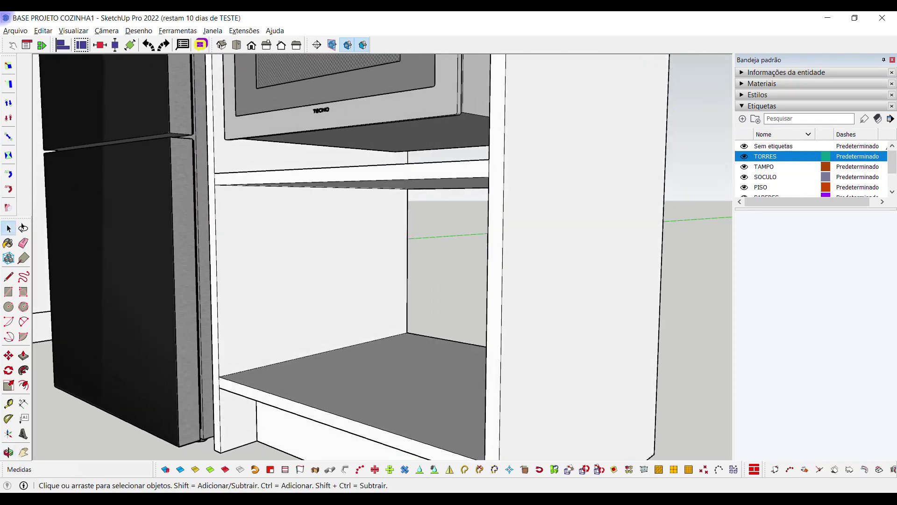
scroll(395, 371, down, 5)
middle_drag(373, 355, 348, 253)
scroll(395, 372, up, 3)
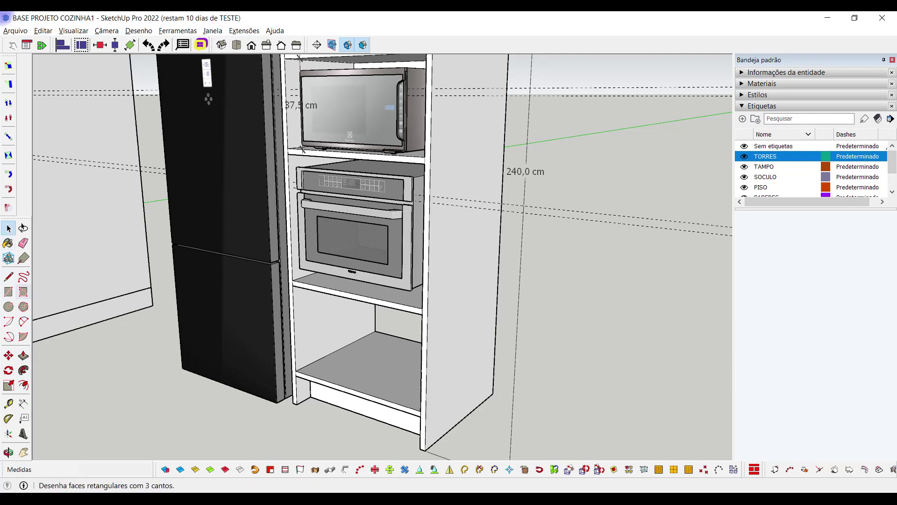
Add a height dimension to the oven in the tower
click(23, 402)
scroll(343, 190, up, 3)
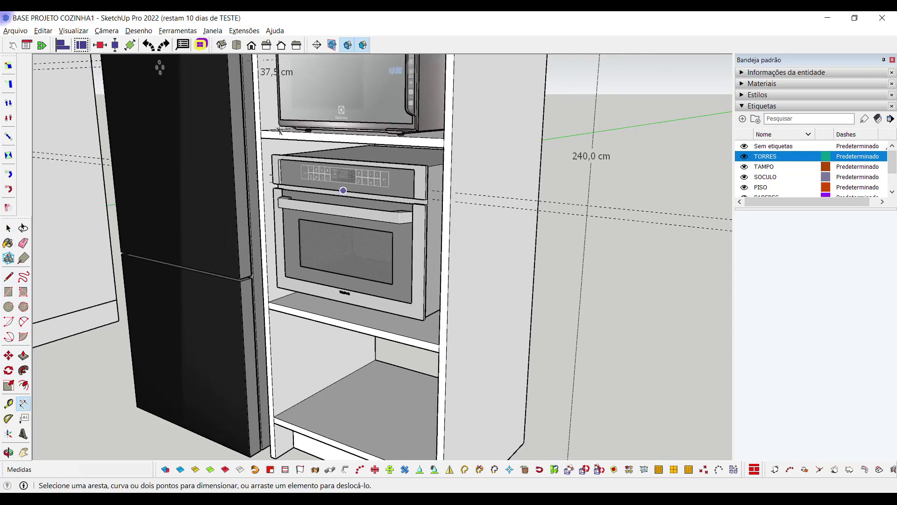
click(279, 131)
click(268, 301)
click(283, 229)
scroll(281, 294, down, 5)
On the tall right cabinet, place a guide 37.4 cm below a division and another 2,5 cm lower
middle_drag(374, 257, 327, 248)
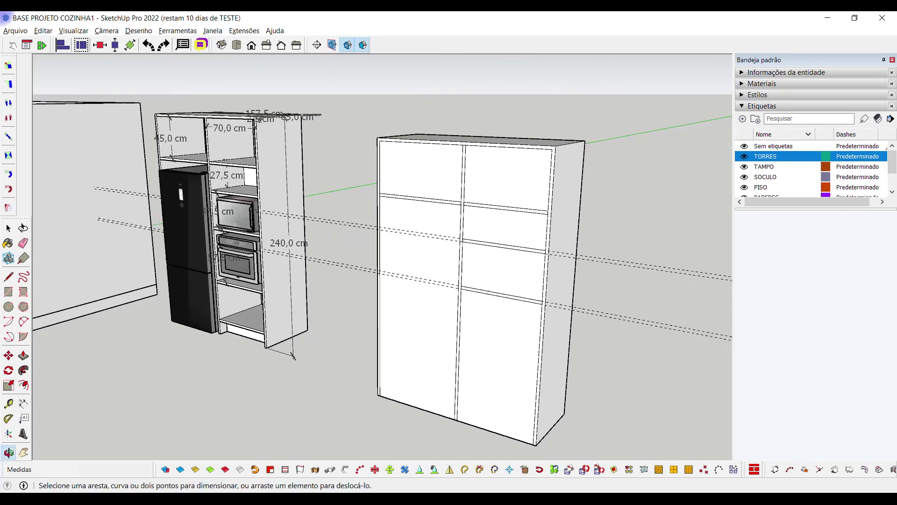
scroll(421, 234, up, 2)
key(t)
click(505, 276)
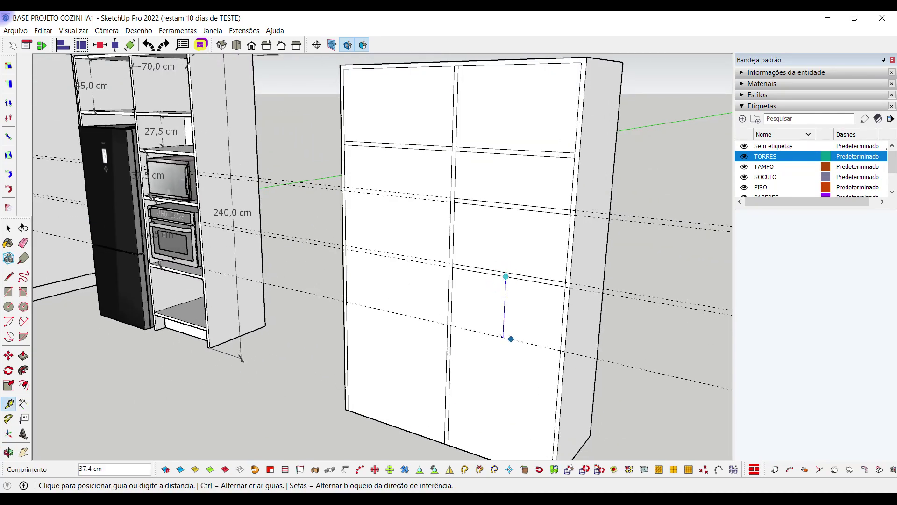
click(511, 338)
click(495, 366)
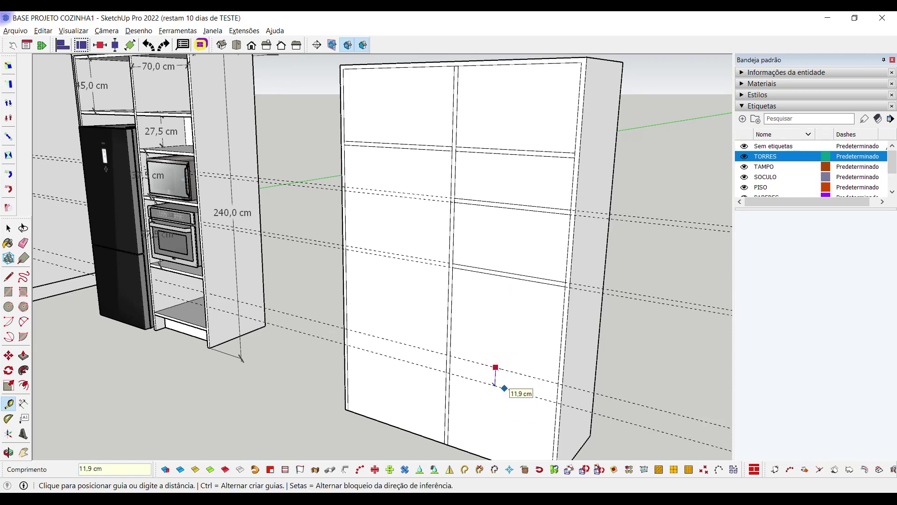
text(2,5)
key(Return)
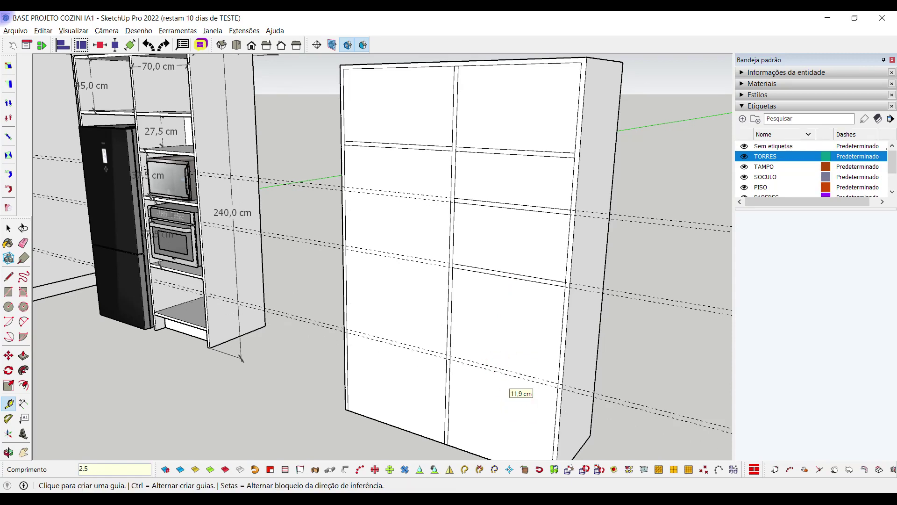
Draw the 2.5 cm shelf strip rectangle between the new guides across the right bay
key(r)
scroll(478, 365, up, 6)
click(408, 328)
scroll(408, 328, down, 3)
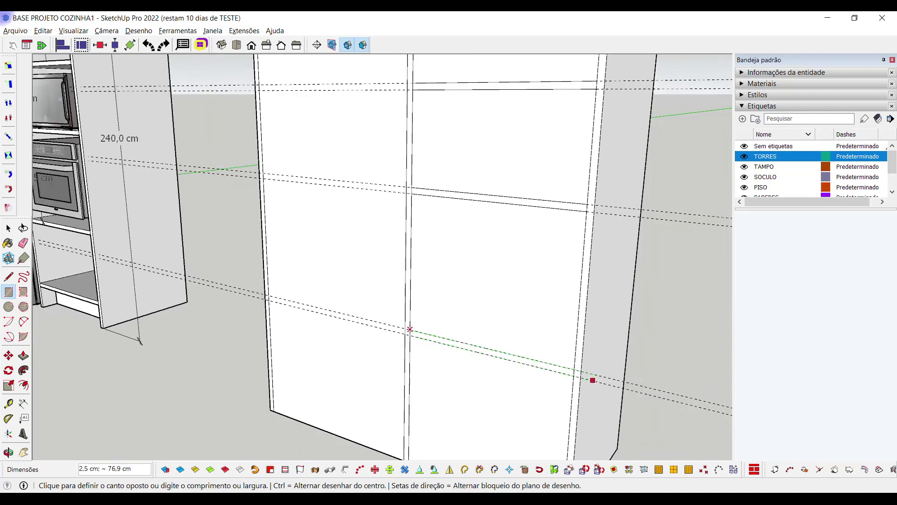
scroll(579, 376, up, 1)
click(566, 375)
key(space)
scroll(566, 375, down, 2)
scroll(540, 390, down, 2)
scroll(248, 229, up, 6)
key(shift+p)
Dimension the oven tower's plinth height as 15 cm
key(d)
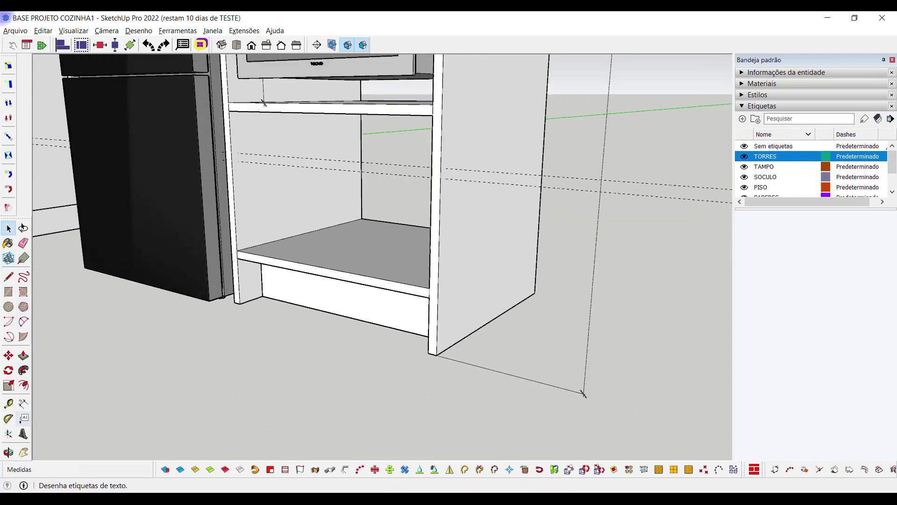
scroll(236, 297, up, 3)
click(248, 295)
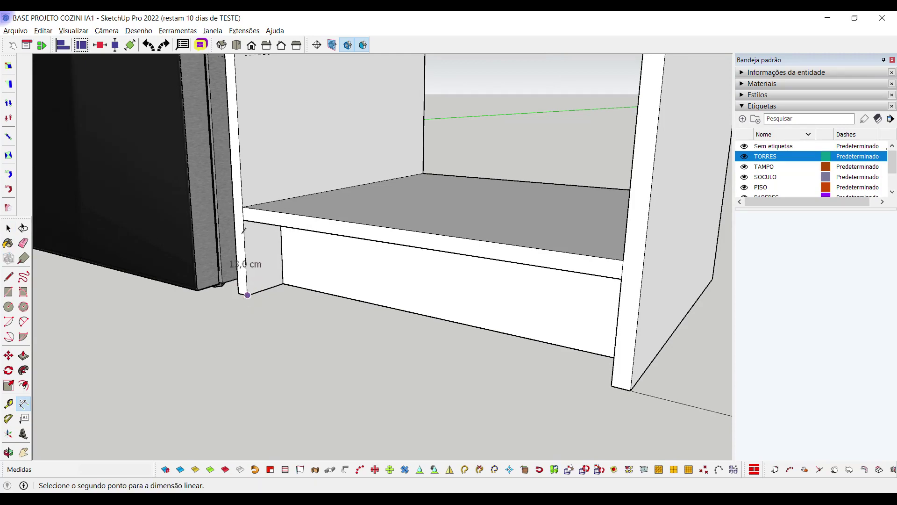
click(244, 220)
click(290, 252)
key(space)
scroll(290, 252, down, 5)
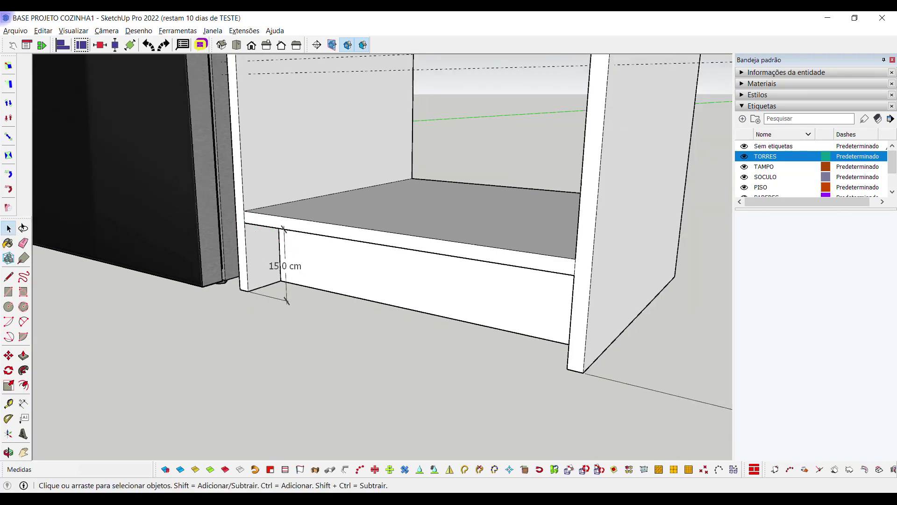
On the right cabinet, place a guide 15 cm above the bottom and a 2,5 cm guide above it
middle_drag(630, 367, 516, 364)
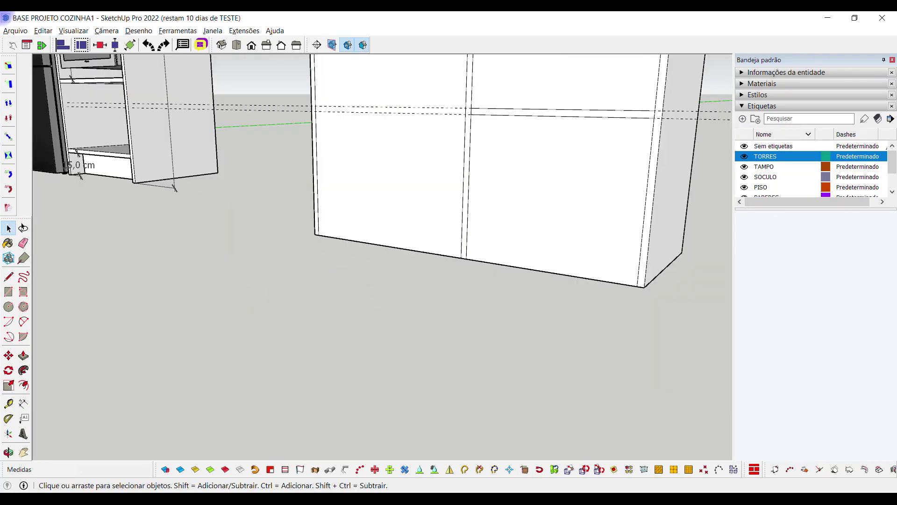
middle_drag(439, 254, 455, 299)
key(t)
click(461, 331)
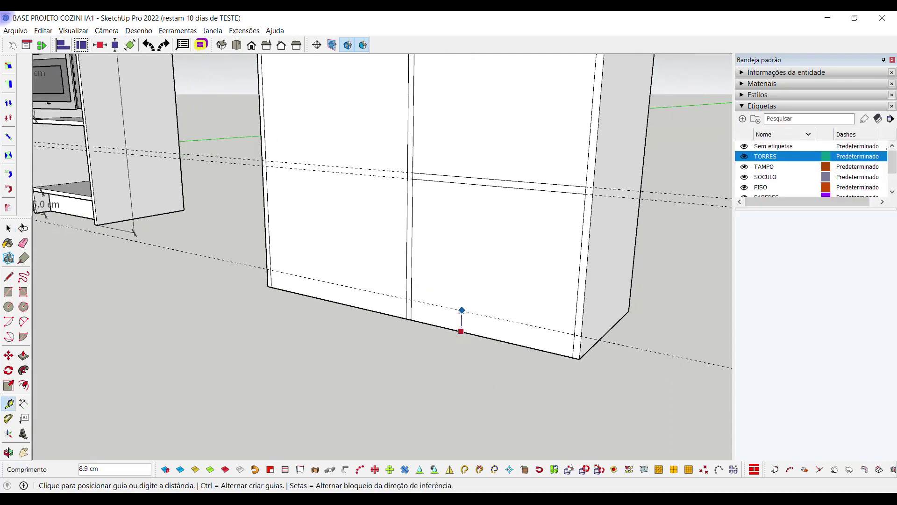
text(15)
key(Return)
click(451, 293)
key(Return)
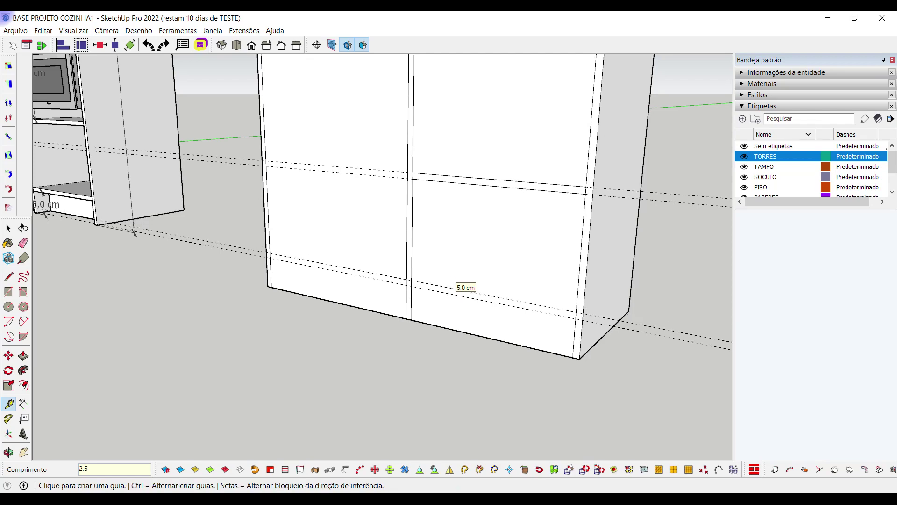
Draw the 2.5 x 53.8 cm strip rectangle between the guides and deselect the guides
key(r)
scroll(380, 275, up, 5)
click(429, 277)
scroll(429, 277, down, 3)
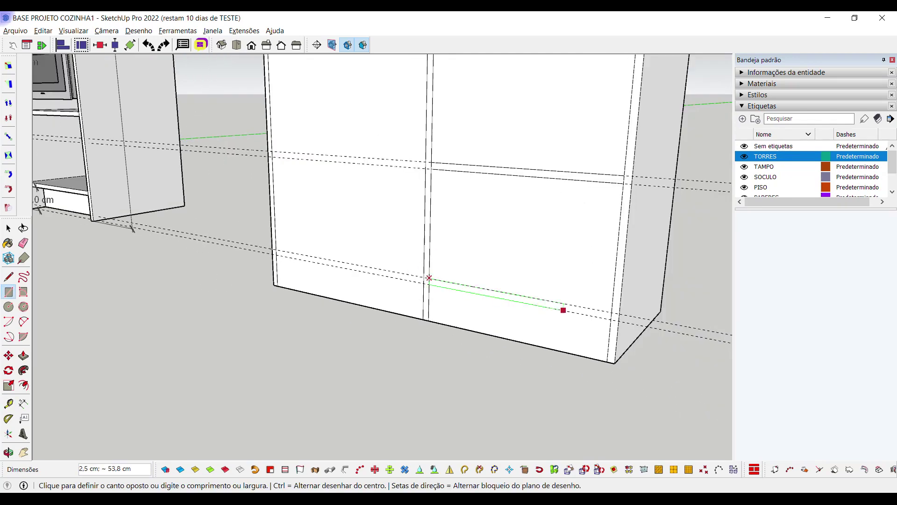
click(606, 318)
key(space)
scroll(617, 327, down, 5)
key(e)
key(ctrl+t)
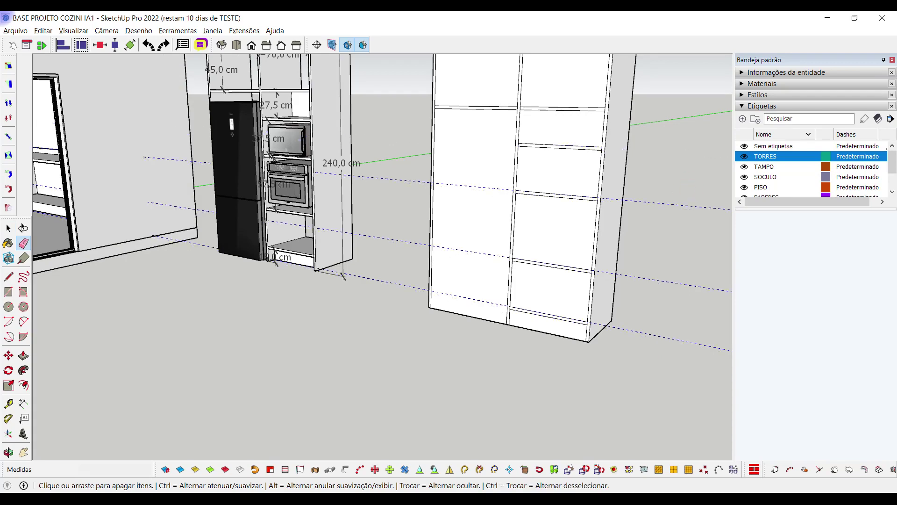
Push/Pull each front face of the right cabinet through to open the shelf compartments
key(space)
scroll(567, 247, down, 3)
middle_drag(567, 246, 532, 280)
scroll(533, 280, up, 2)
key(p)
click(450, 273)
click(514, 130)
click(541, 110)
double_click(552, 155)
double_click(553, 233)
double_click(544, 299)
middle_drag(537, 336, 547, 348)
double_click(541, 351)
Recess the cabinet's plinth face 10 cm inward
click(537, 387)
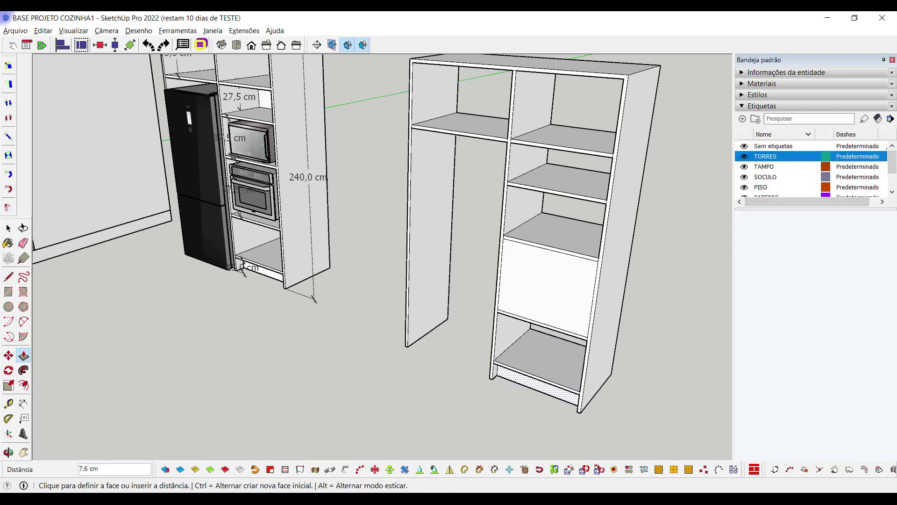
key(Return)
middle_drag(537, 387, 369, 220)
key(space)
scroll(327, 262, up, 3)
scroll(327, 262, down, 3)
scroll(336, 257, up, 3)
scroll(337, 257, down, 2)
scroll(346, 248, up, 3)
Draw a 70 x 67.5 cm back face rectangle inside the compartment
key(r)
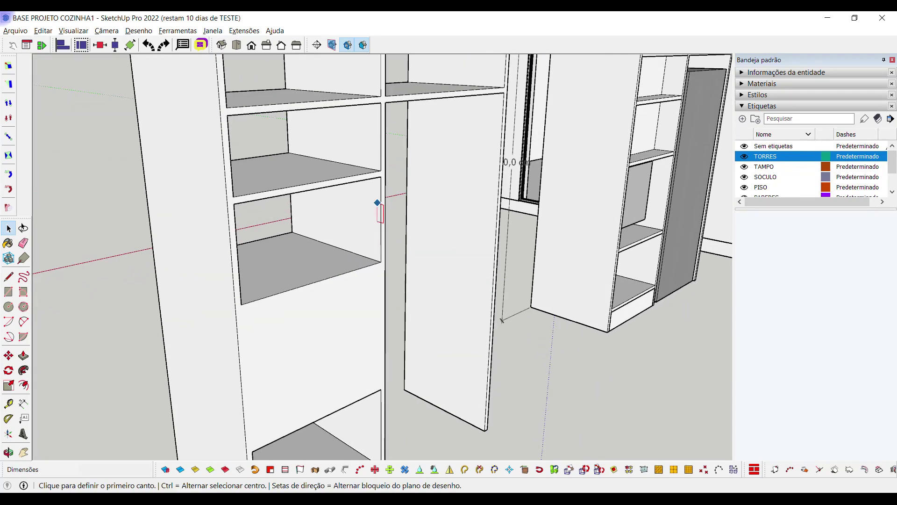
click(382, 102)
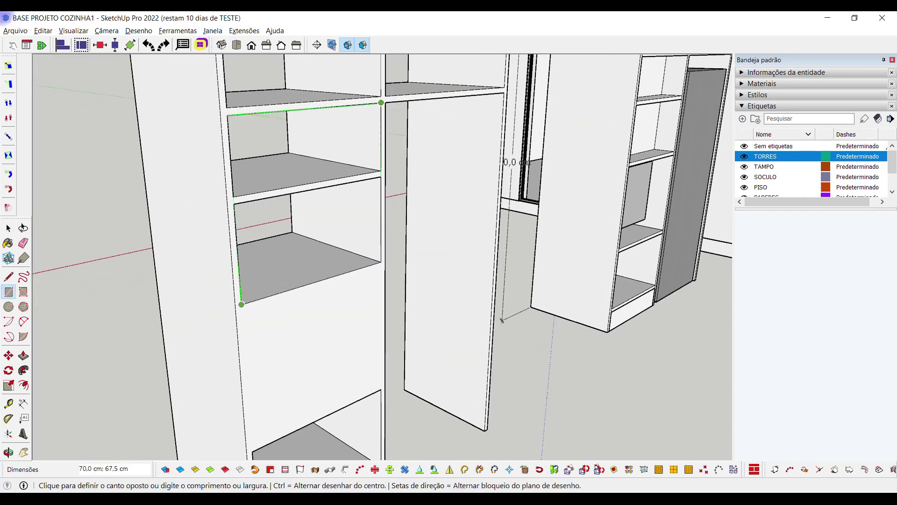
click(247, 302)
middle_drag(240, 304, 434, 201)
key(space)
Push/Pull the middle and upper back faces to give the panels thickness
click(436, 189)
key(p)
click(434, 200)
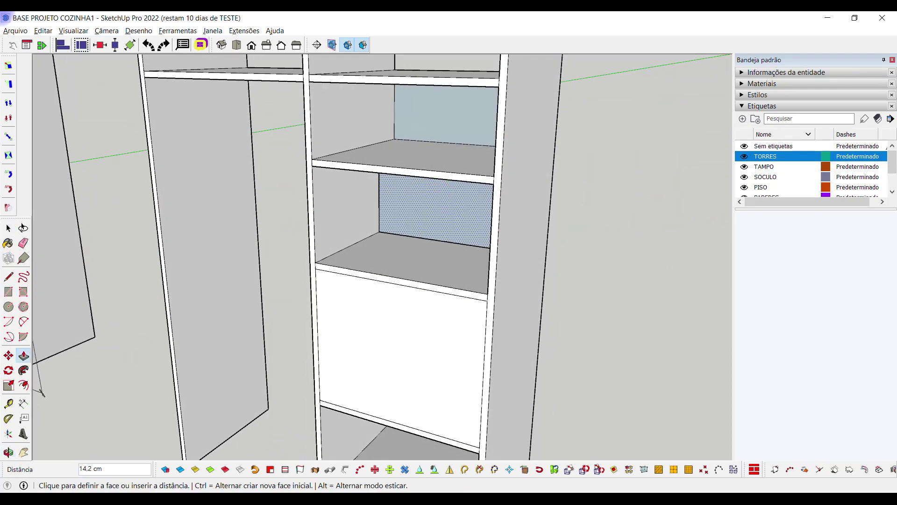
click(428, 211)
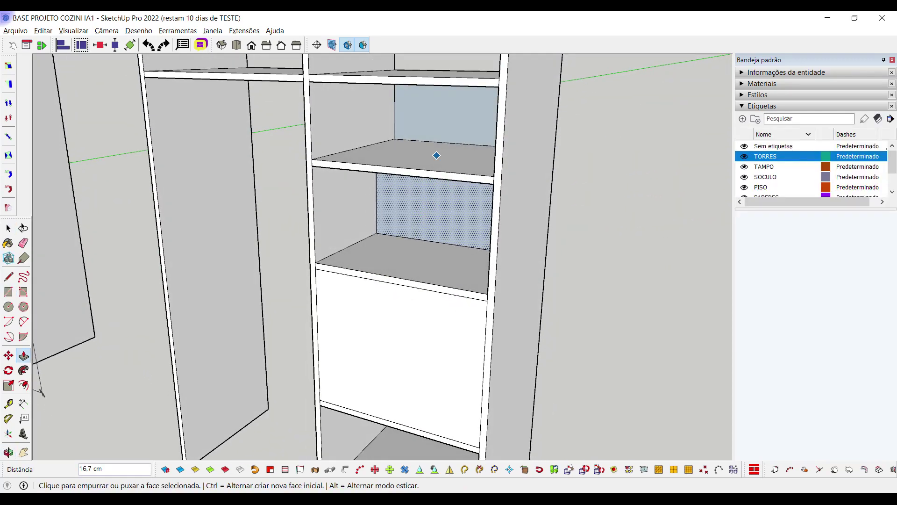
key(space)
key(p)
click(444, 115)
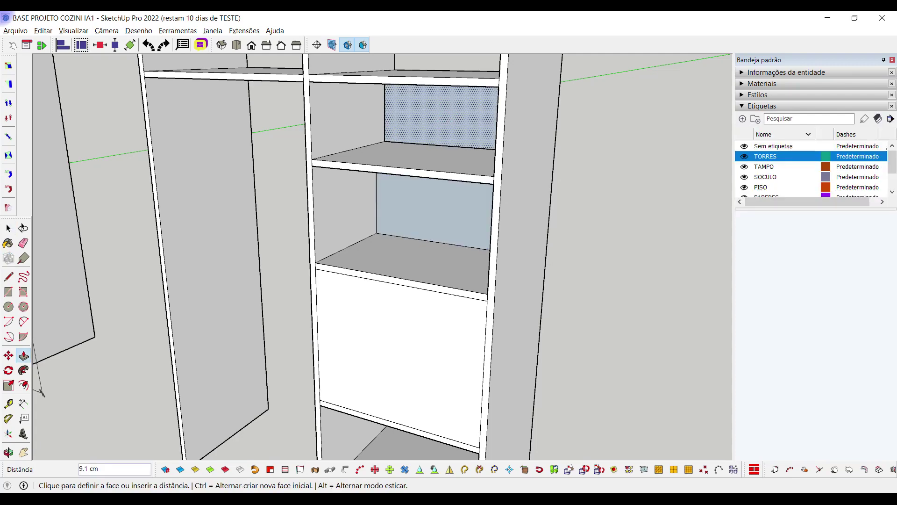
scroll(448, 207, down, 5)
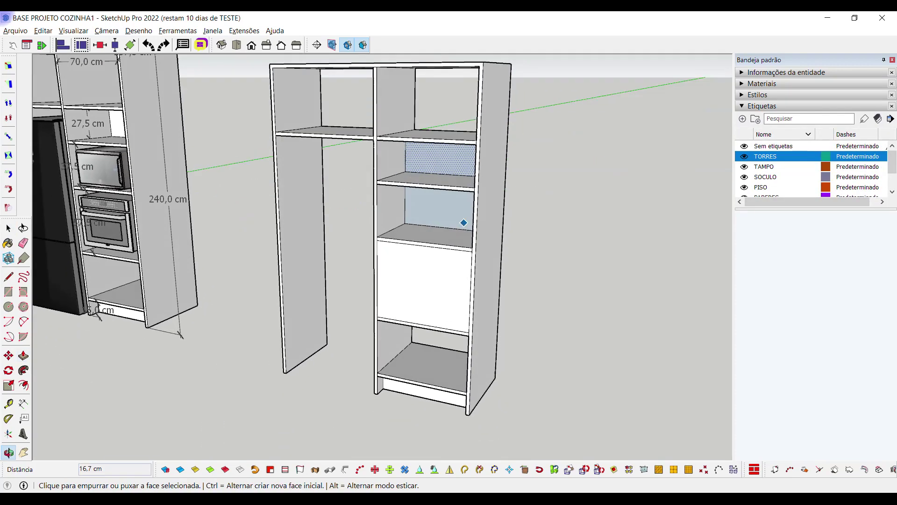
click(586, 293)
key(space)
Reverse the middle and upper back panel faces so white faces show, then view the layout from above
right_click(455, 214)
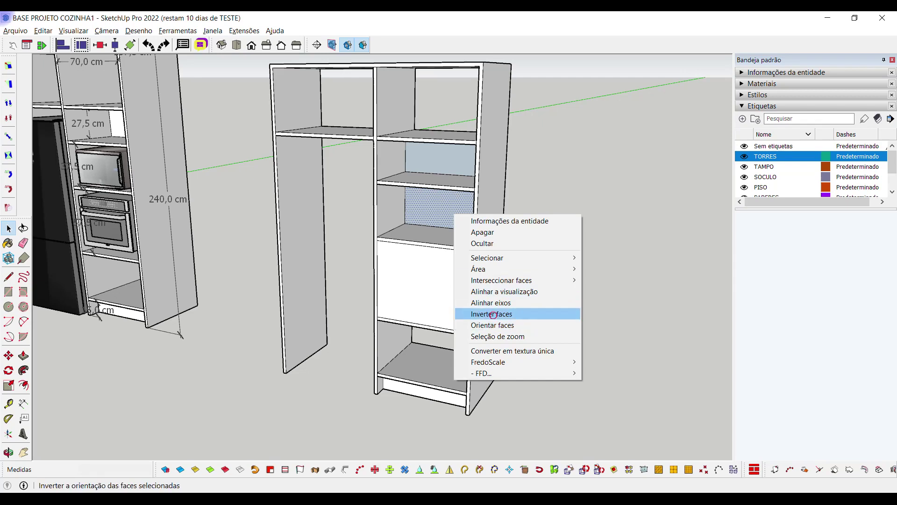
click(490, 313)
right_click(444, 167)
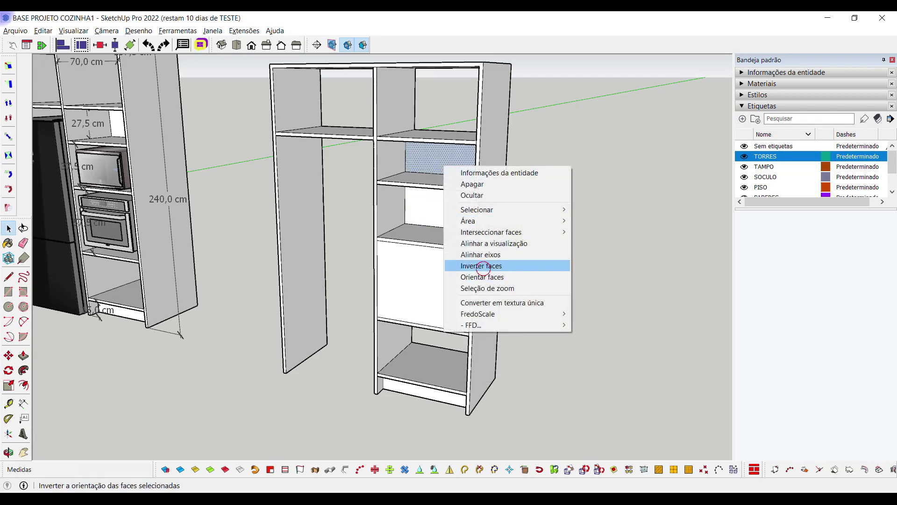
click(483, 266)
middle_drag(483, 267, 420, 248)
middle_drag(262, 241, 269, 266)
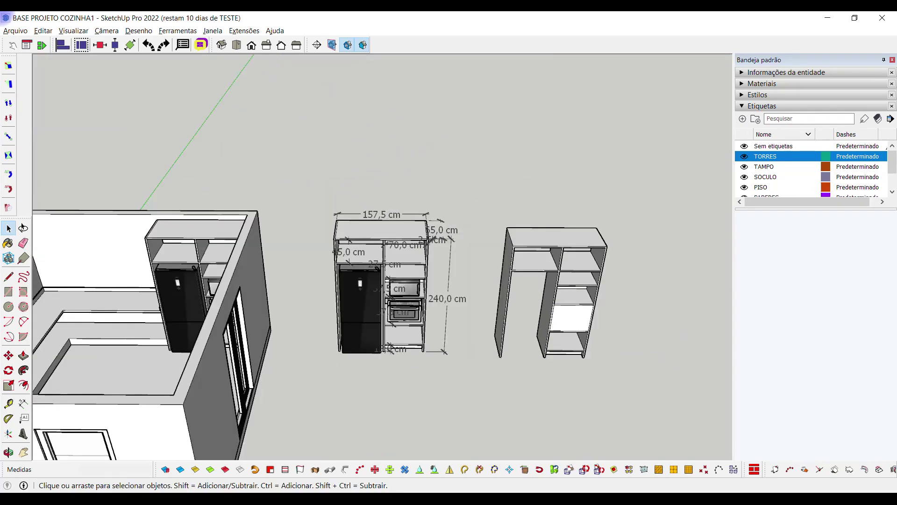
Cancel the two stray line starts on the shelf edge and return to selection
scroll(468, 290, up, 10)
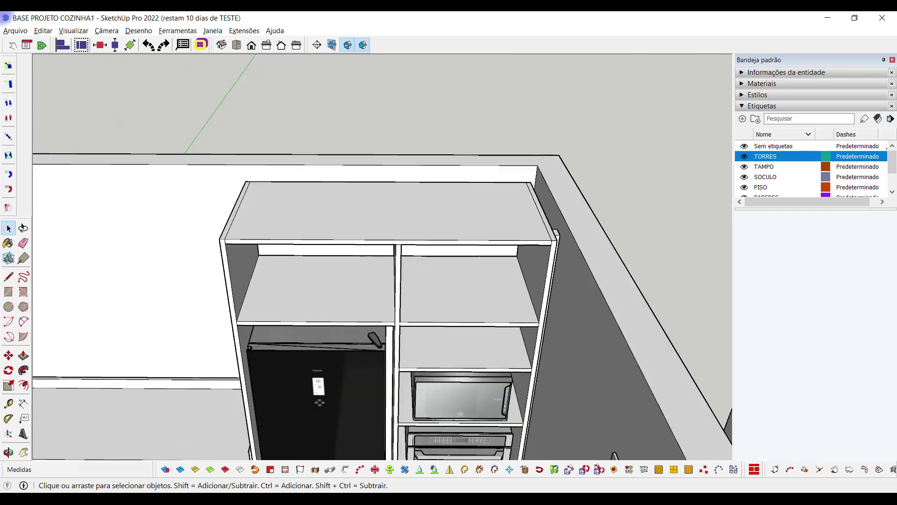
scroll(382, 257, down, 8)
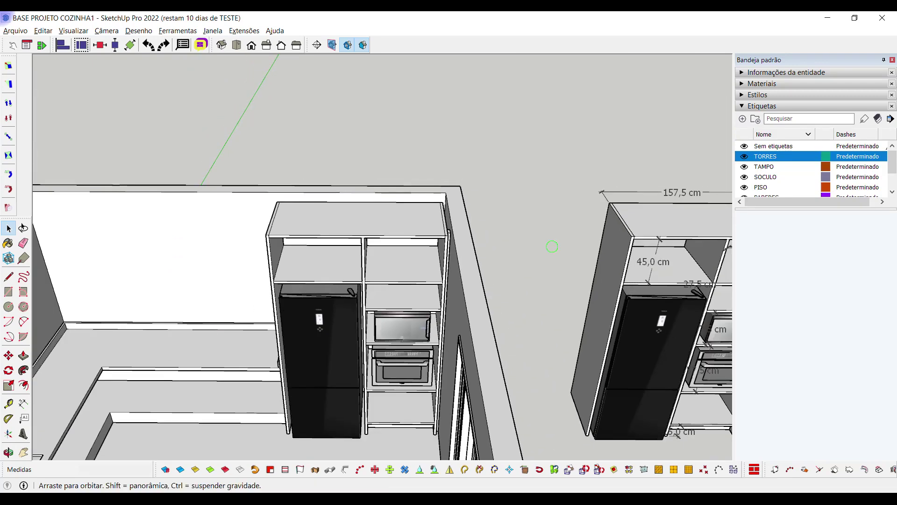
scroll(514, 280, up, 1)
scroll(426, 348, up, 5)
key(l)
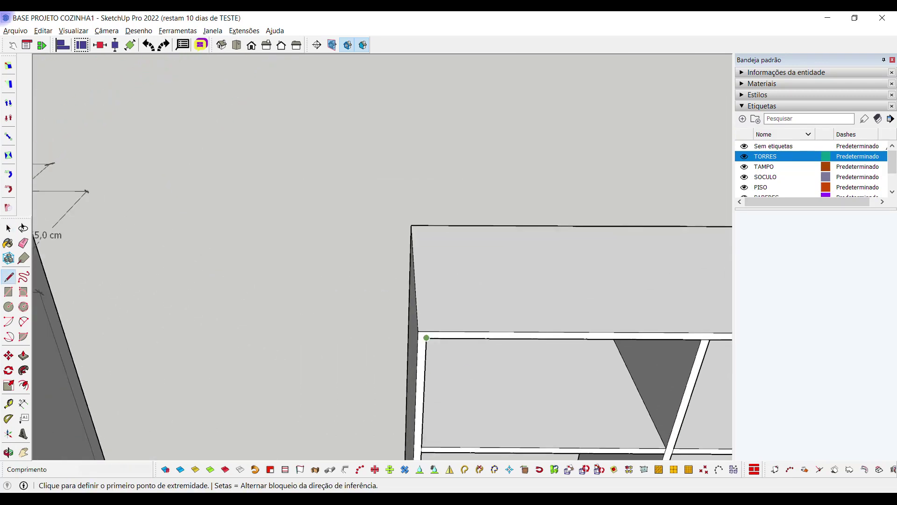
click(424, 333)
key(Escape)
click(427, 331)
key(Escape)
key(space)
Frame the two spare cabinet towers, select them both and delete them
scroll(421, 228, down, 6)
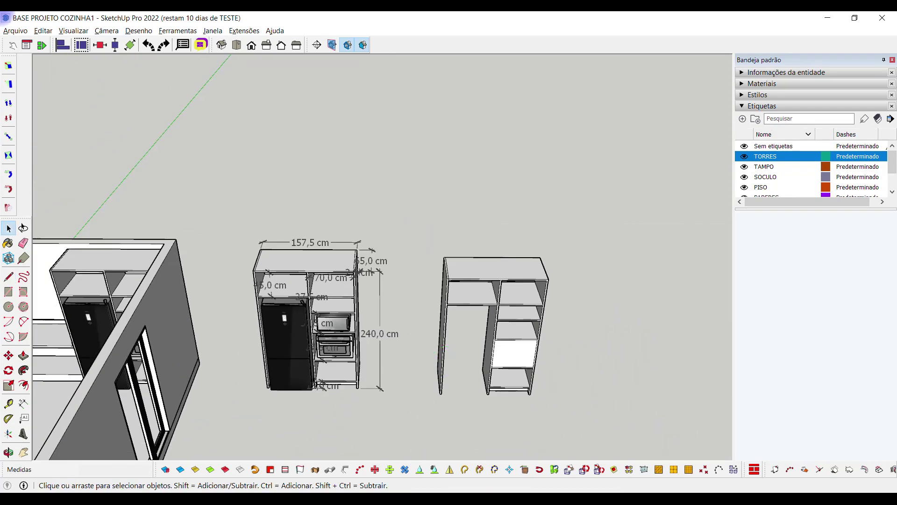
shift+middle_drag(448, 337, 453, 333)
key(ctrl+a)
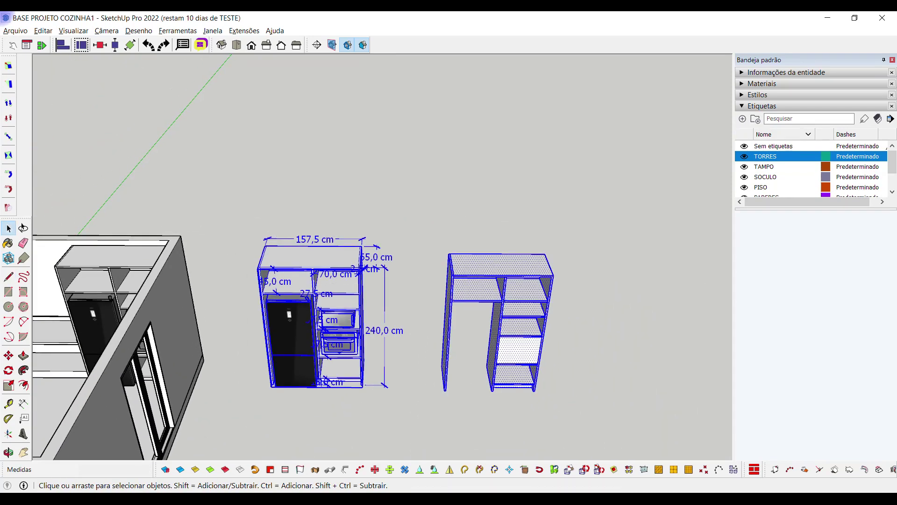
key(Delete)
Select the corner tower and zoom in on its shelf and post junction
middle_drag(299, 262, 354, 258)
click(354, 259)
scroll(353, 259, up, 1)
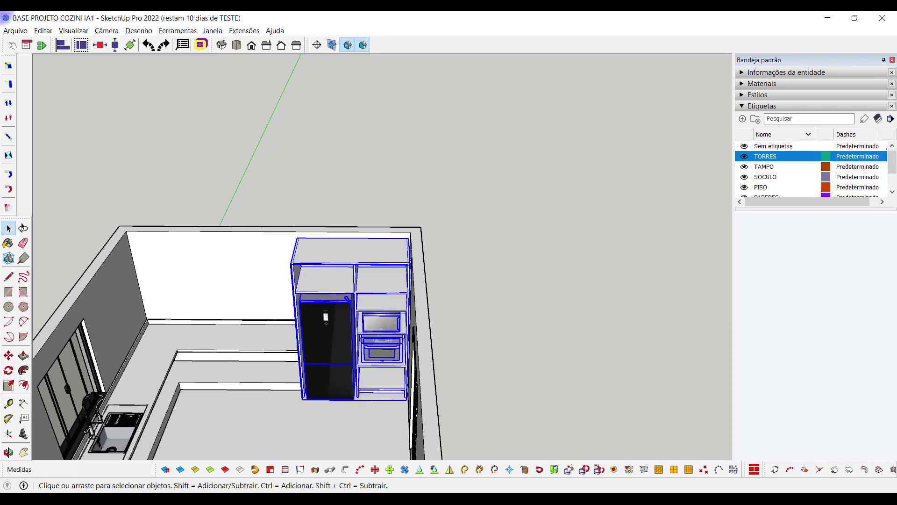
middle_drag(354, 259, 310, 252)
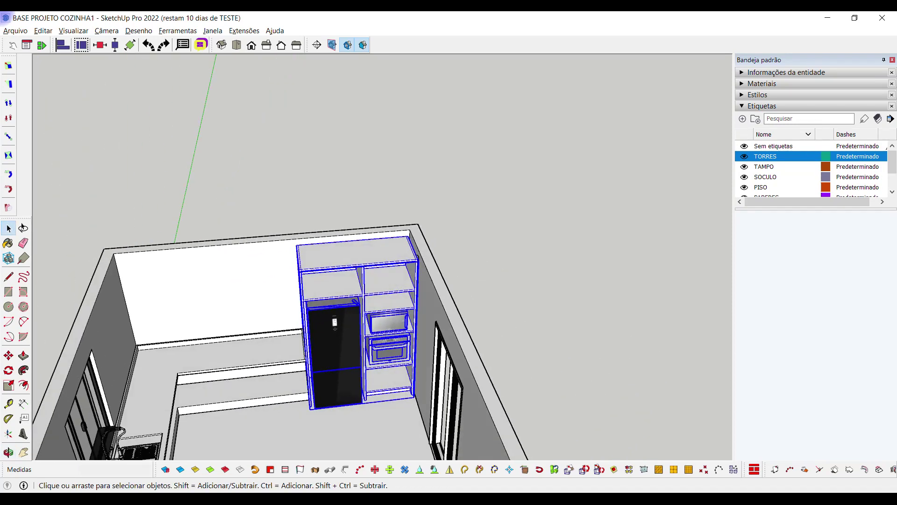
middle_drag(303, 258, 306, 266)
scroll(411, 205, up, 5)
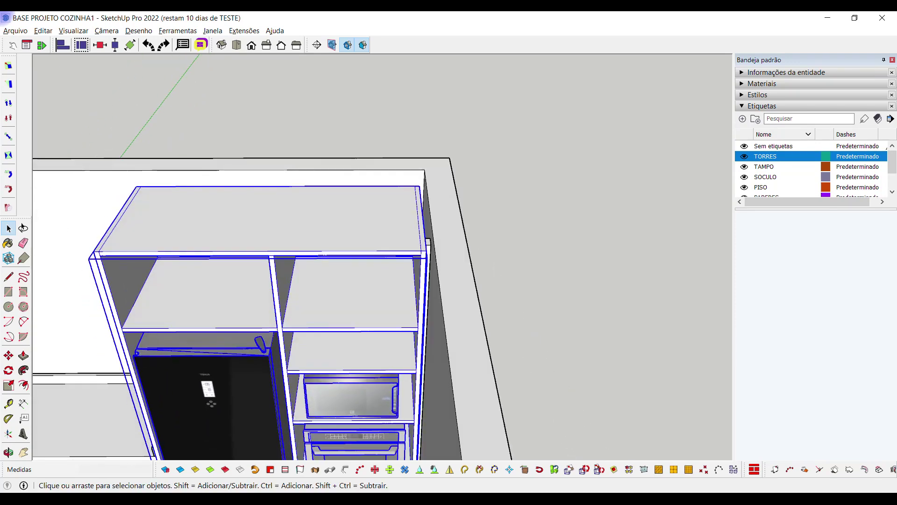
scroll(415, 252, up, 5)
middle_drag(415, 252, 413, 256)
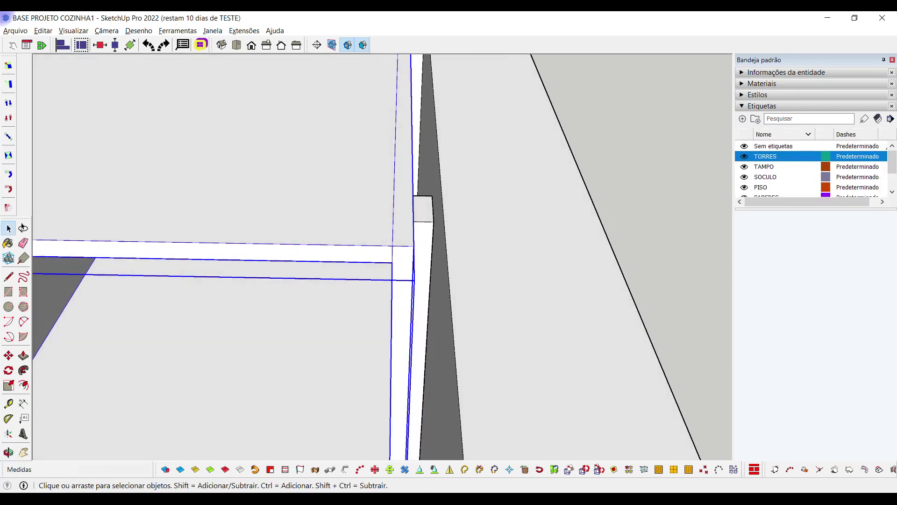
scroll(412, 252, down, 8)
scroll(411, 252, up, 4)
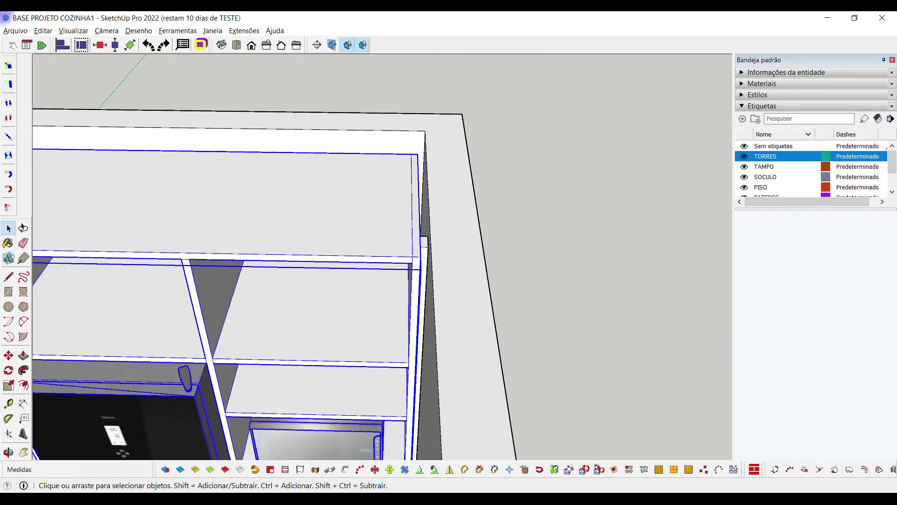
scroll(420, 259, up, 3)
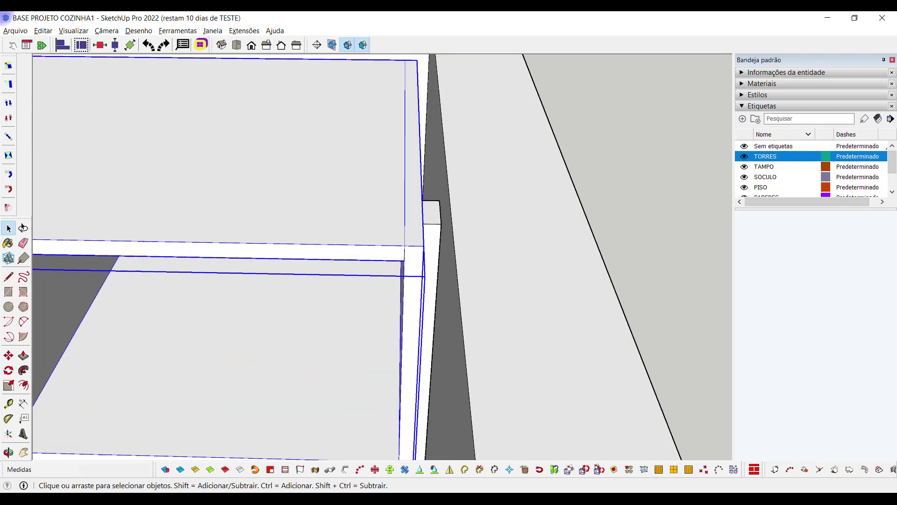
scroll(420, 259, down, 6)
Orbit out to view the whole corner tower from above and other angles
middle_drag(421, 260, 409, 236)
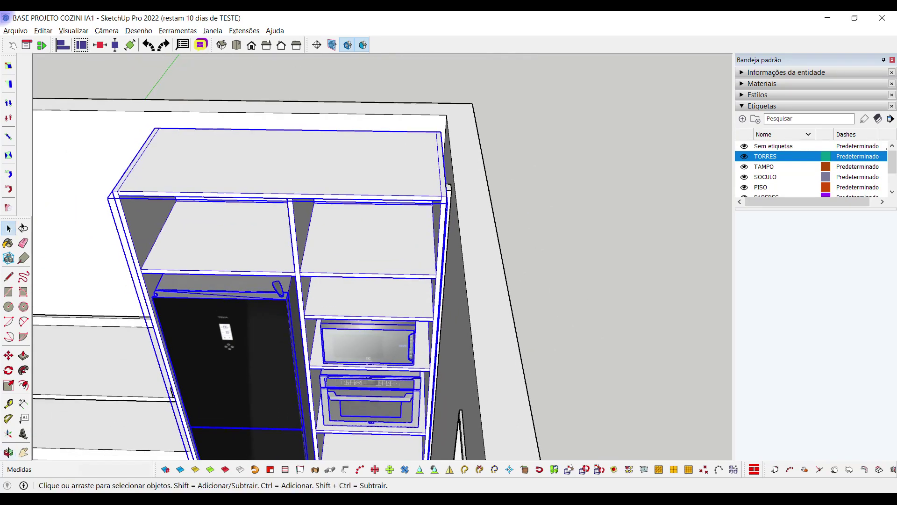
scroll(355, 280, down, 4)
middle_drag(355, 280, 374, 264)
scroll(411, 281, down, 3)
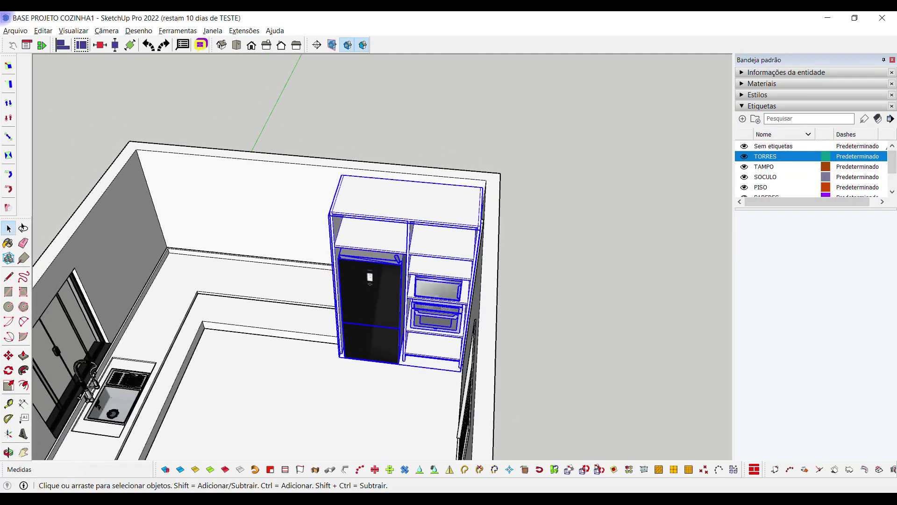
scroll(420, 281, up, 4)
scroll(370, 306, down, 5)
middle_drag(370, 307, 483, 279)
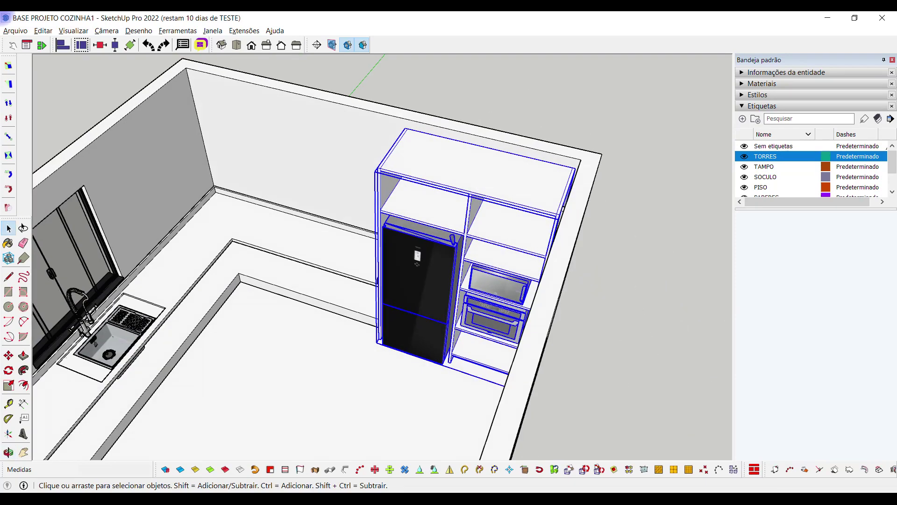
click(638, 347)
middle_drag(638, 346, 532, 283)
scroll(594, 294, down, 3)
mouse_move(416, 499)
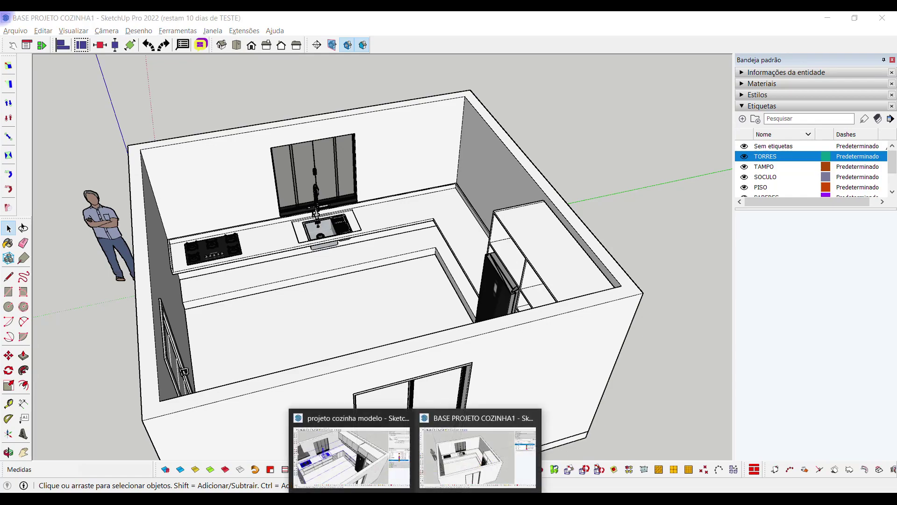
click(352, 462)
click(572, 128)
middle_drag(572, 128, 514, 299)
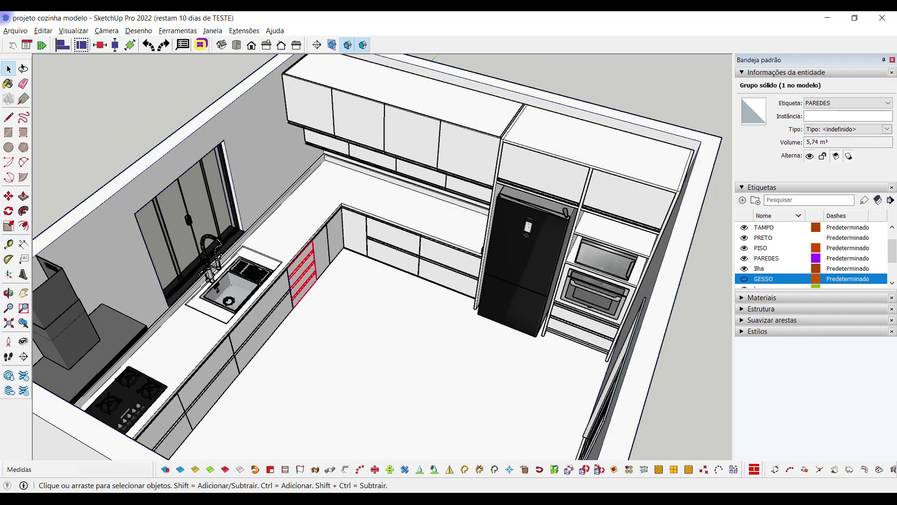
click(395, 252)
click(356, 237)
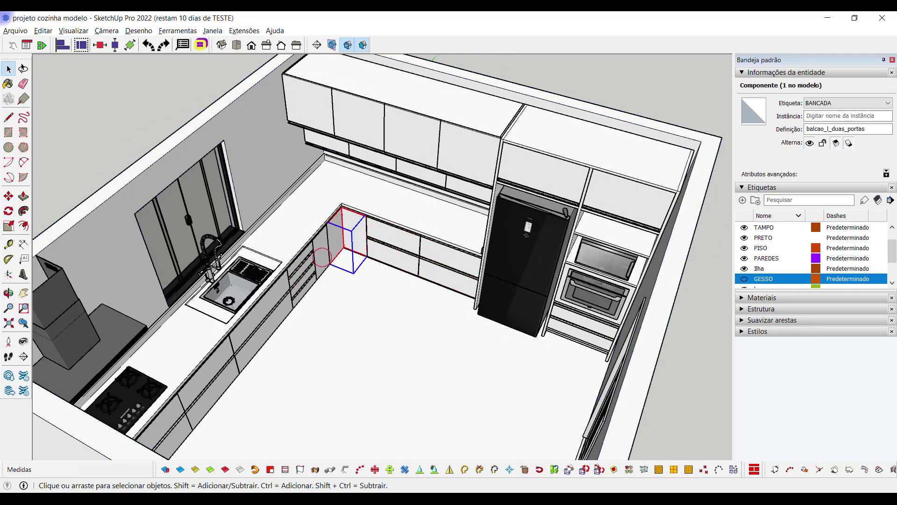
click(285, 303)
click(255, 322)
click(230, 366)
click(181, 422)
middle_click(423, 336)
middle_drag(422, 336, 187, 317)
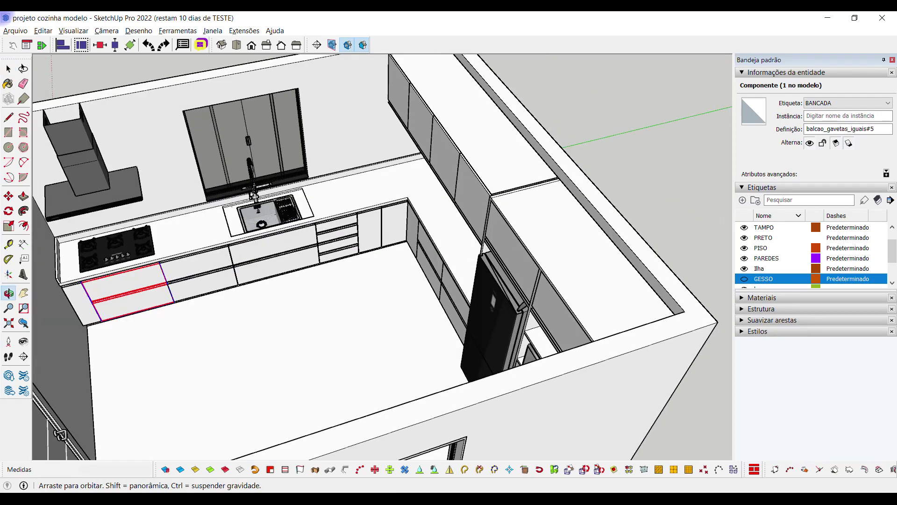
click(78, 305)
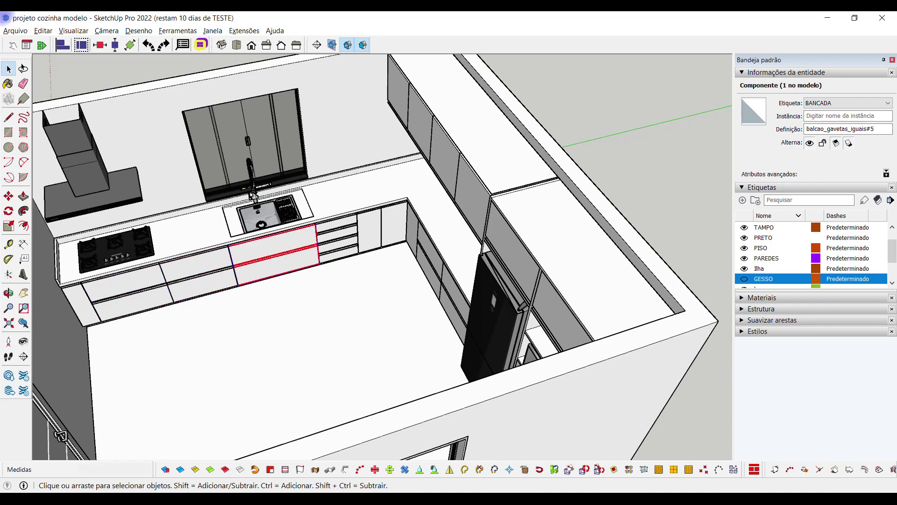
middle_drag(367, 229, 370, 229)
scroll(370, 229, down, 5)
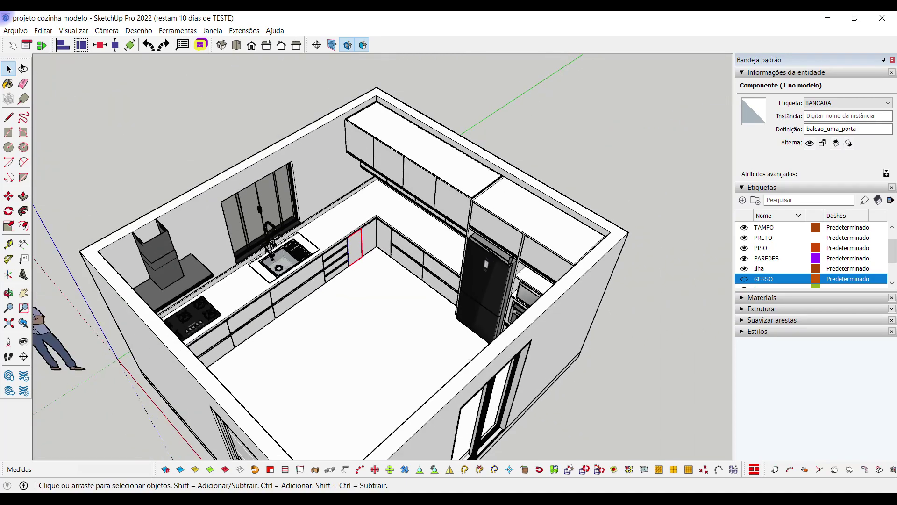
click(149, 244)
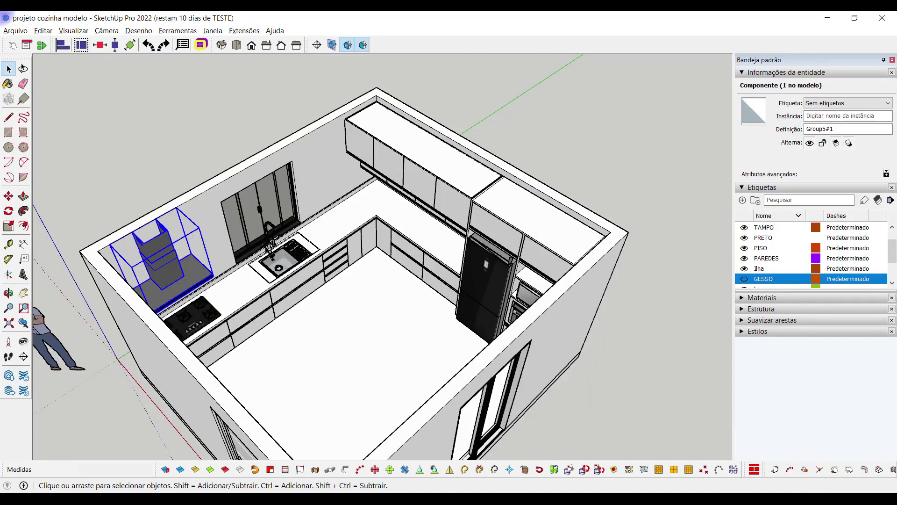
Orbit around the reference kitchen and base kitchen models to review them
scroll(233, 271, up, 2)
middle_drag(233, 271, 285, 270)
scroll(243, 280, up, 5)
scroll(262, 275, down, 6)
middle_drag(363, 324, 336, 327)
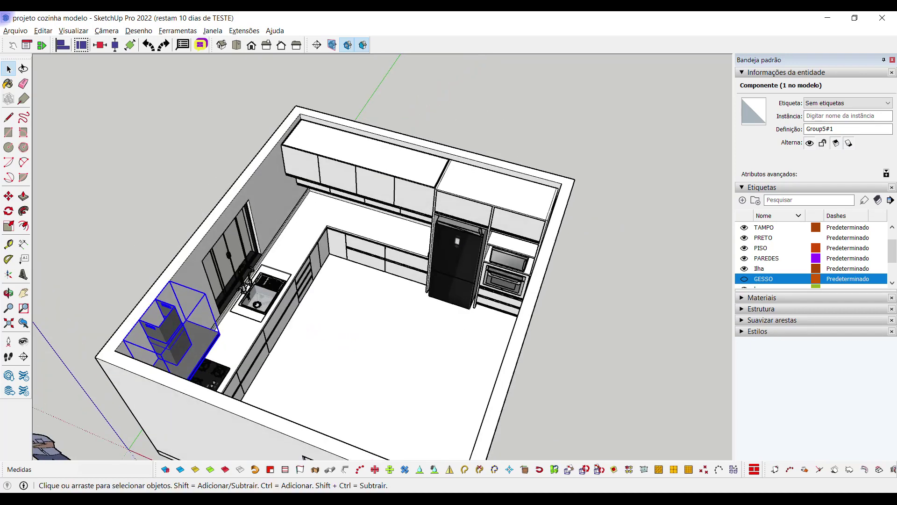
middle_drag(397, 305, 392, 306)
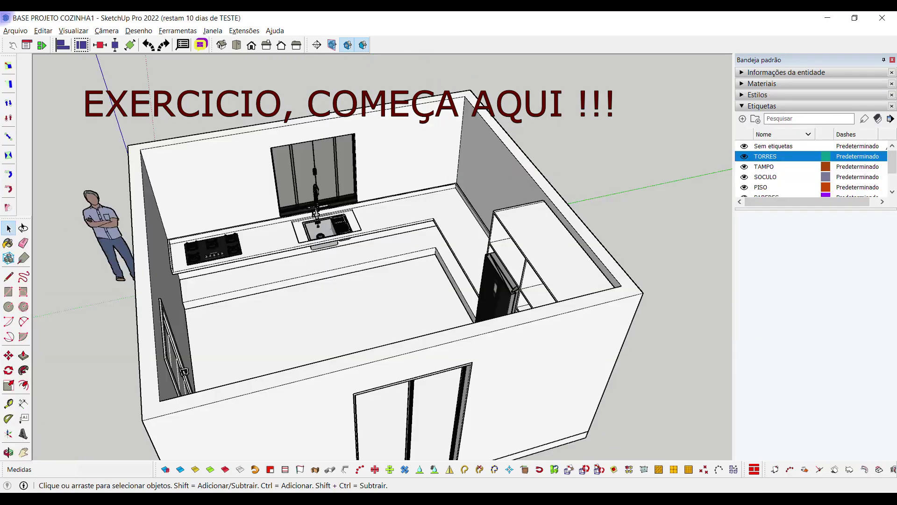
middle_drag(364, 275, 378, 277)
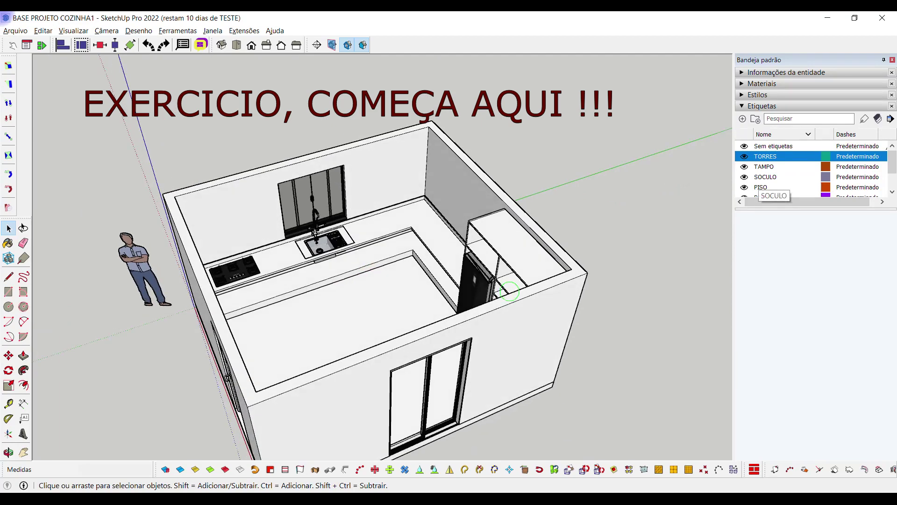
middle_drag(374, 280, 388, 280)
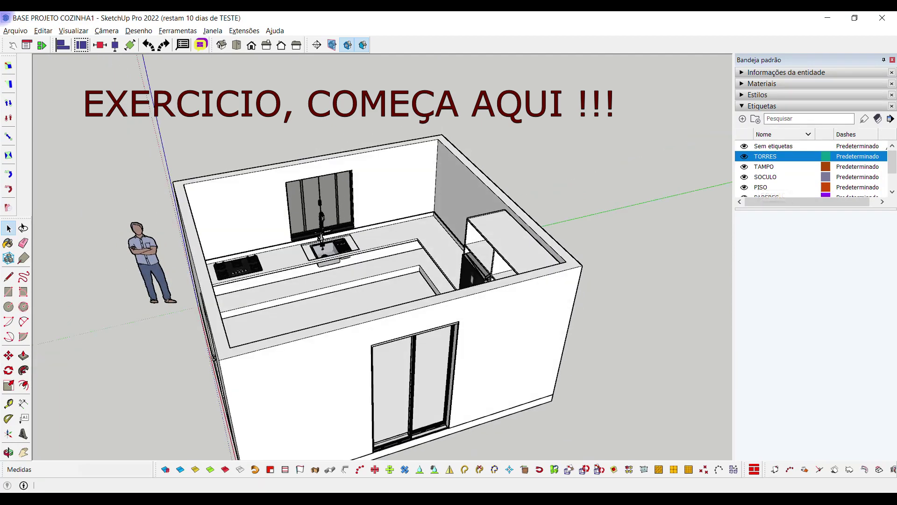
scroll(813, 170, down, 1)
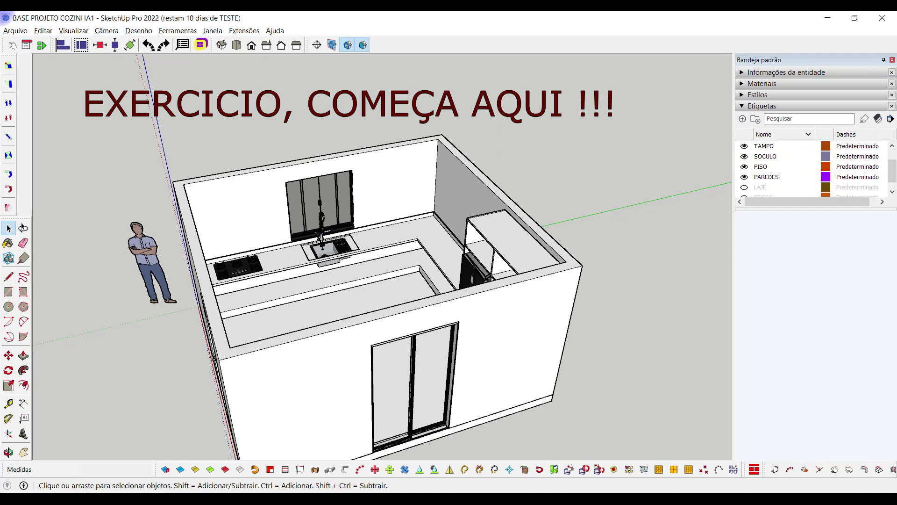
Turn off the PAREDES, TAMPO and TORRES tags, leaving the bare floor slab in view
click(766, 176)
click(744, 177)
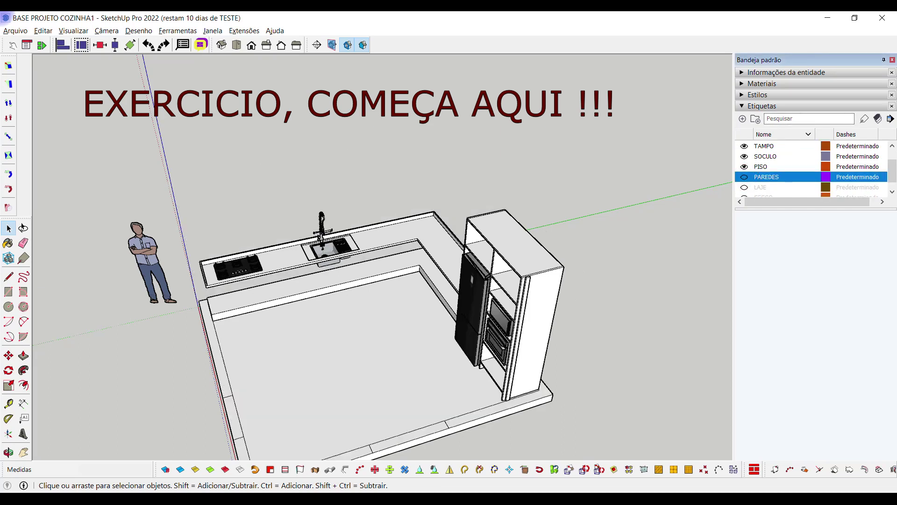
click(766, 146)
click(744, 145)
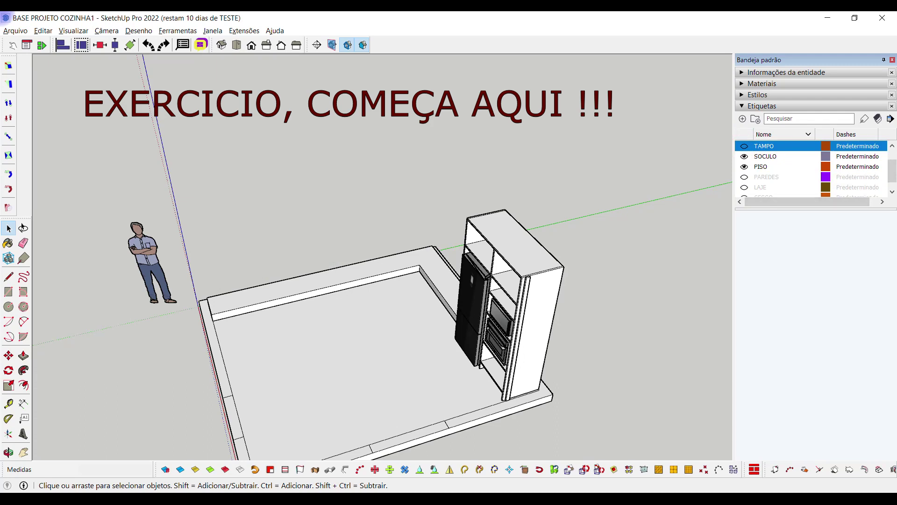
scroll(813, 167, up, 2)
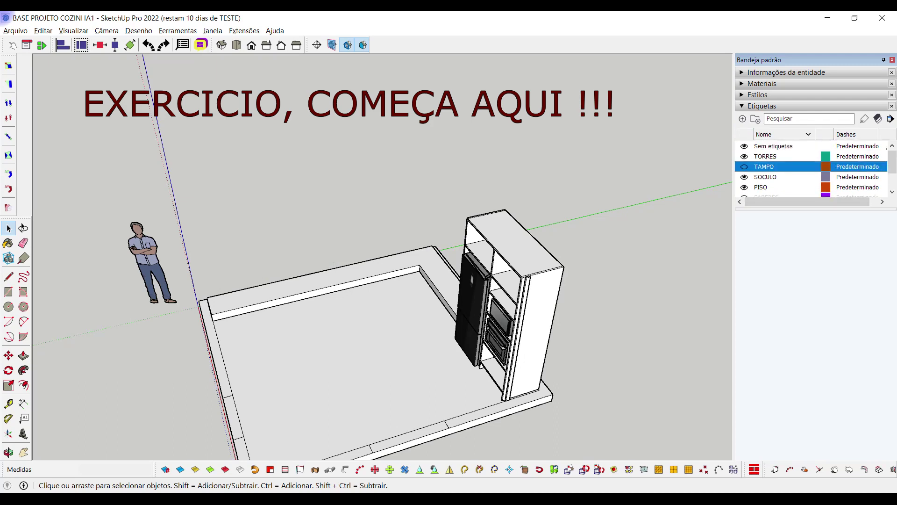
click(765, 156)
click(744, 156)
middle_drag(374, 233, 388, 226)
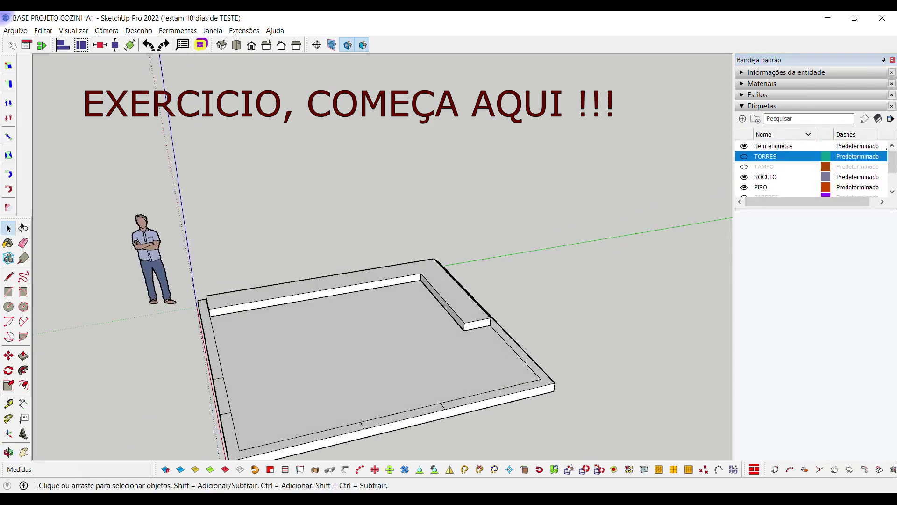
middle_drag(374, 234, 402, 229)
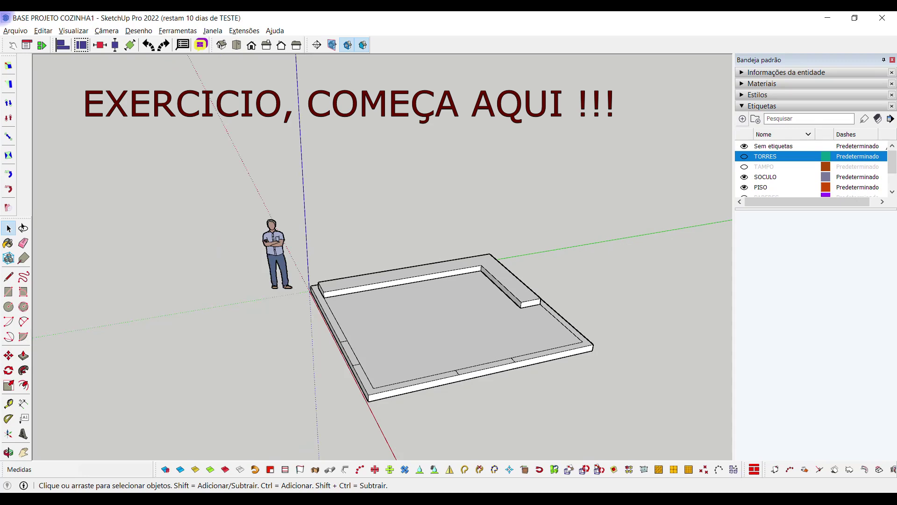
Add a new tag named BANC and delete the original BANCADA tag
click(742, 119)
text(BANCADA)
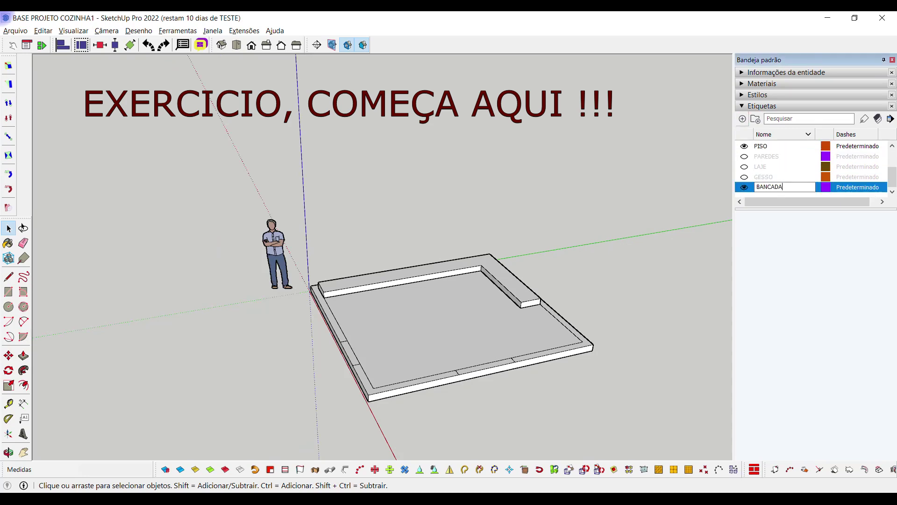
key(Return)
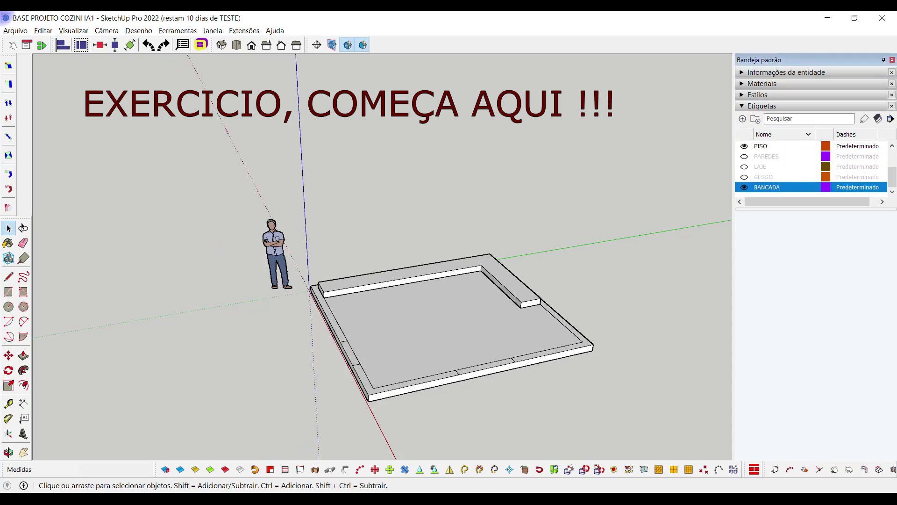
scroll(811, 169, right, 1)
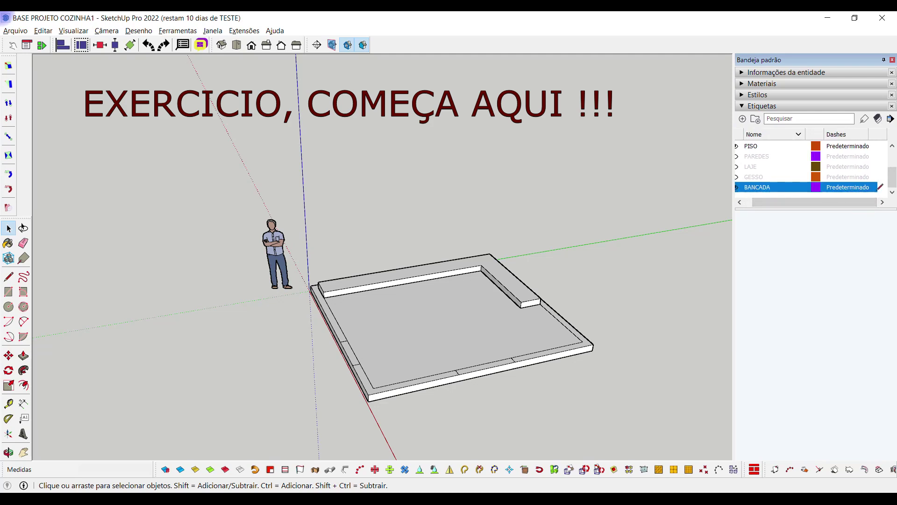
drag(813, 202, 805, 202)
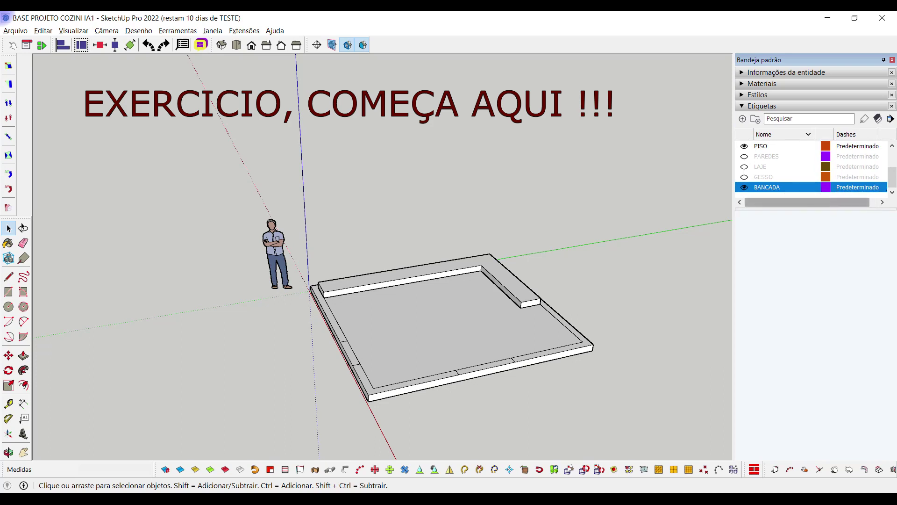
drag(805, 203, 813, 203)
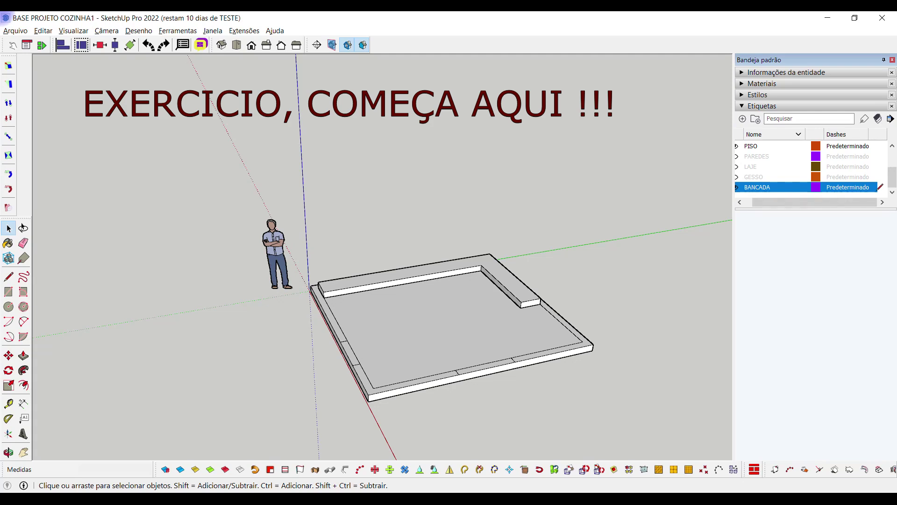
drag(785, 202, 777, 202)
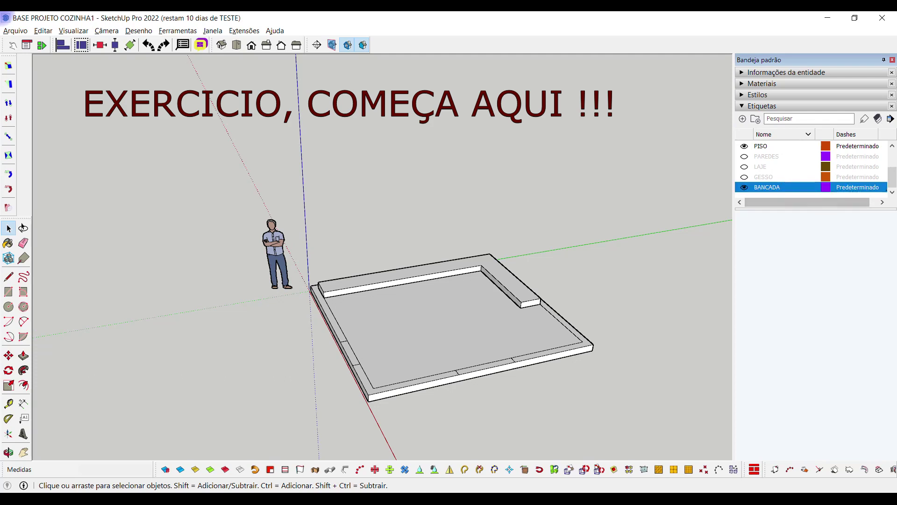
right_click(736, 167)
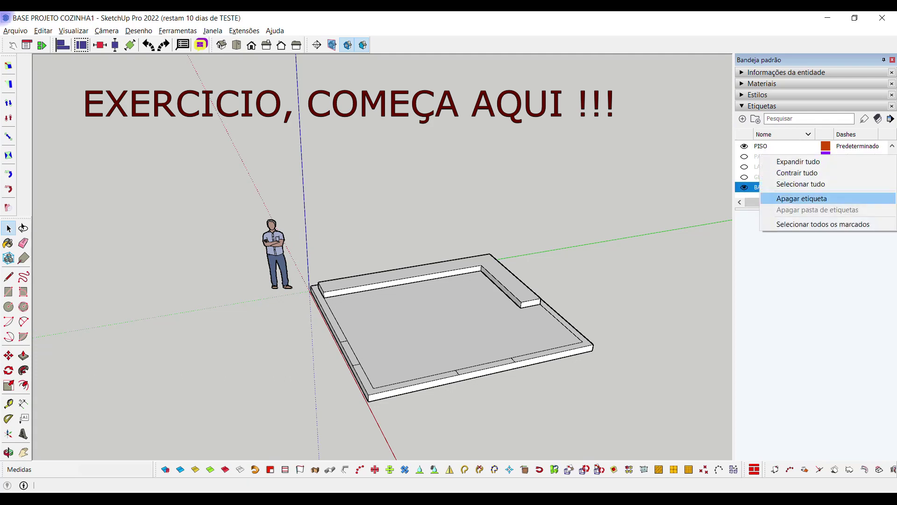
click(785, 197)
drag(810, 202, 818, 202)
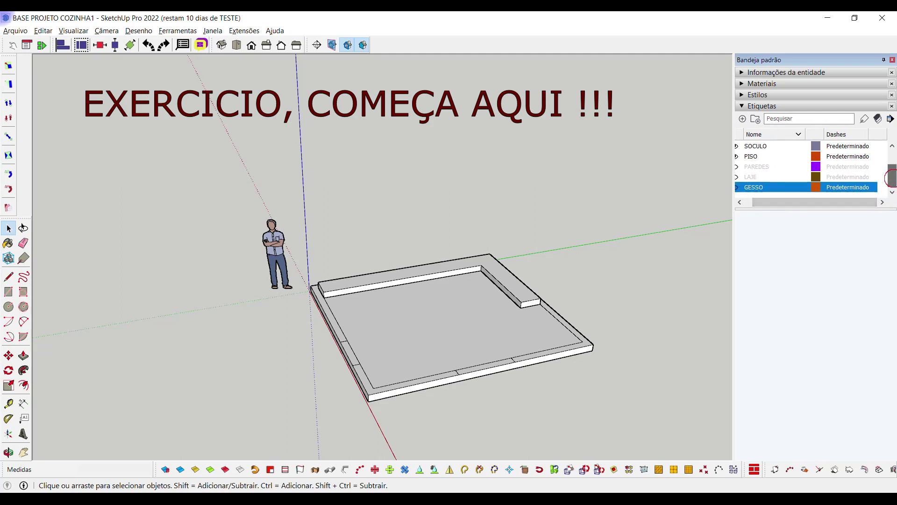
scroll(806, 168, up, 2)
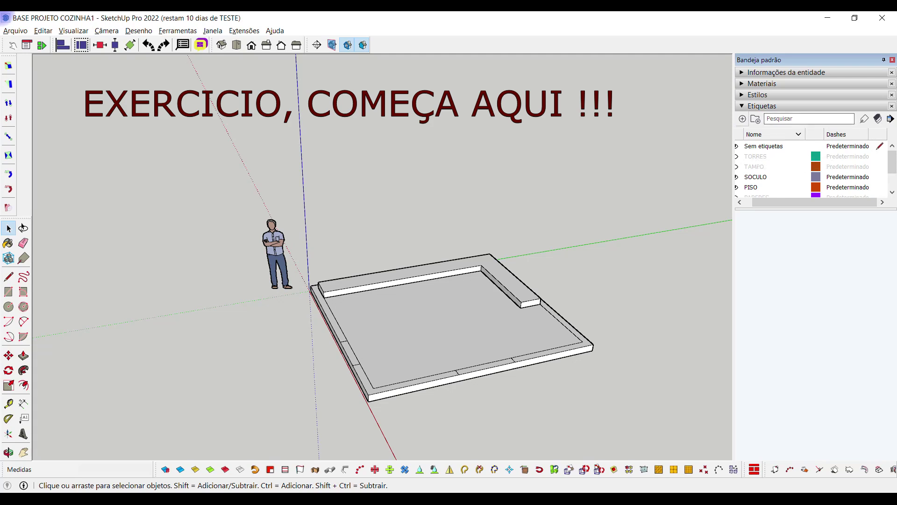
Create a new BANCADA tag, then launch the hellomob plugin window
click(742, 119)
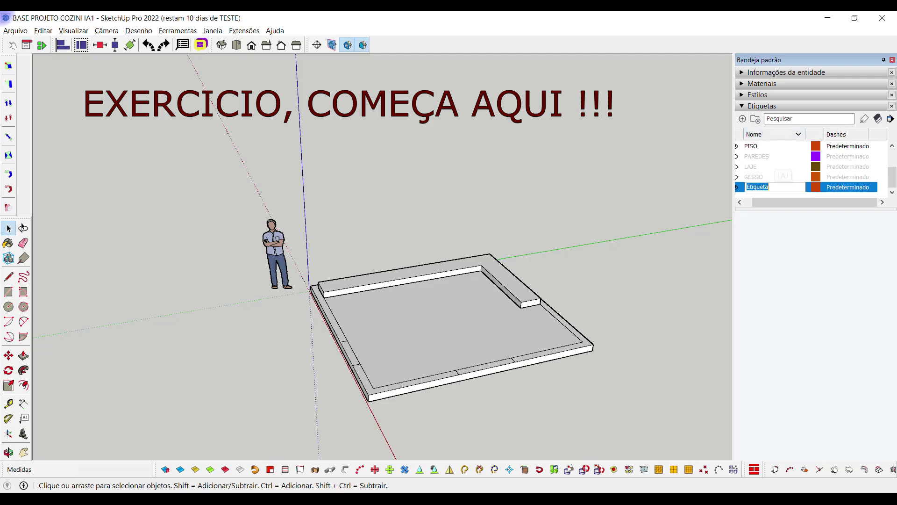
text(BANCADA)
key(Return)
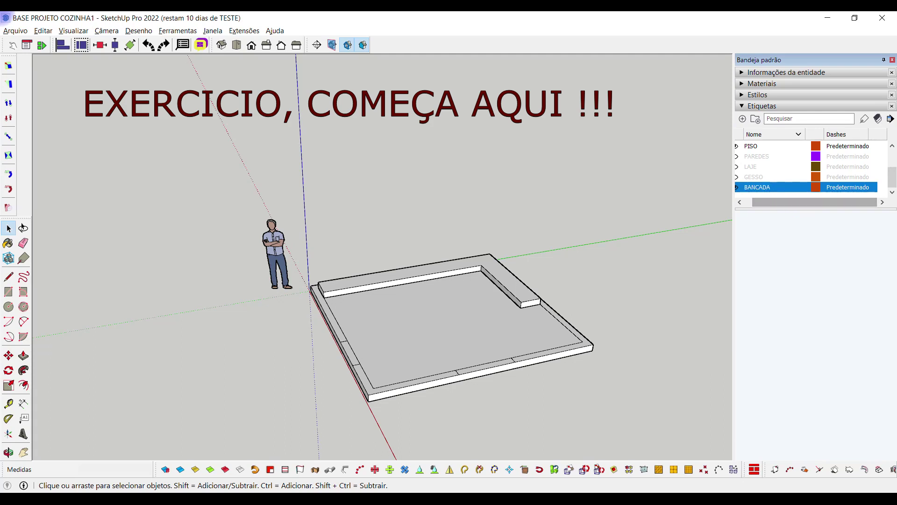
middle_drag(467, 327, 467, 304)
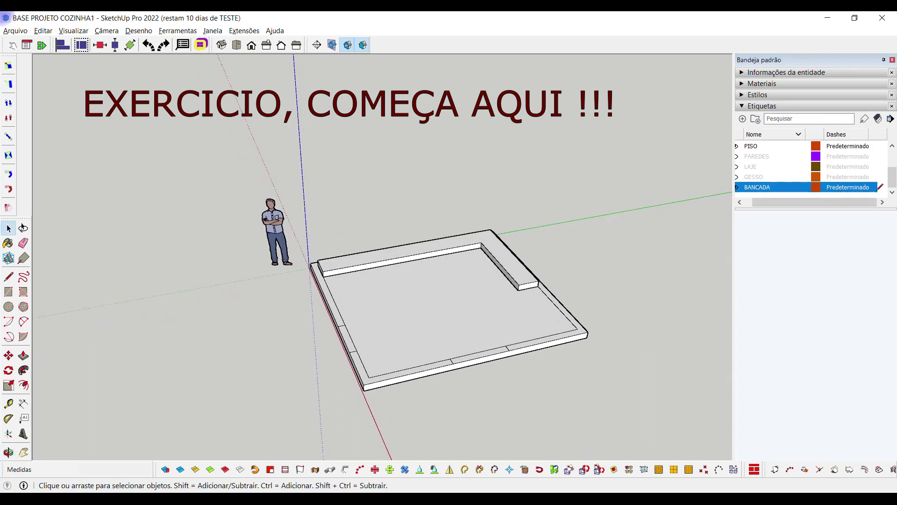
click(201, 44)
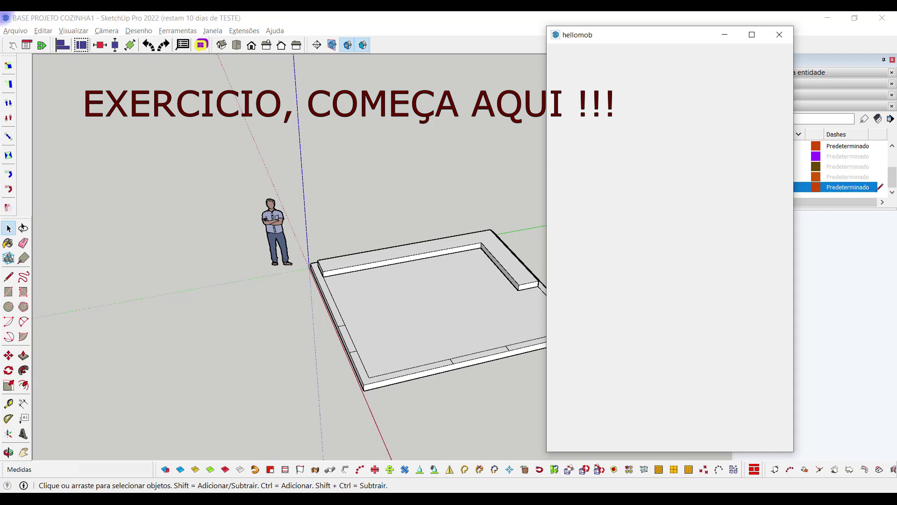
Move the hellomob window left and log in with the account e-mail and password
drag(607, 34, 117, 51)
click(142, 210)
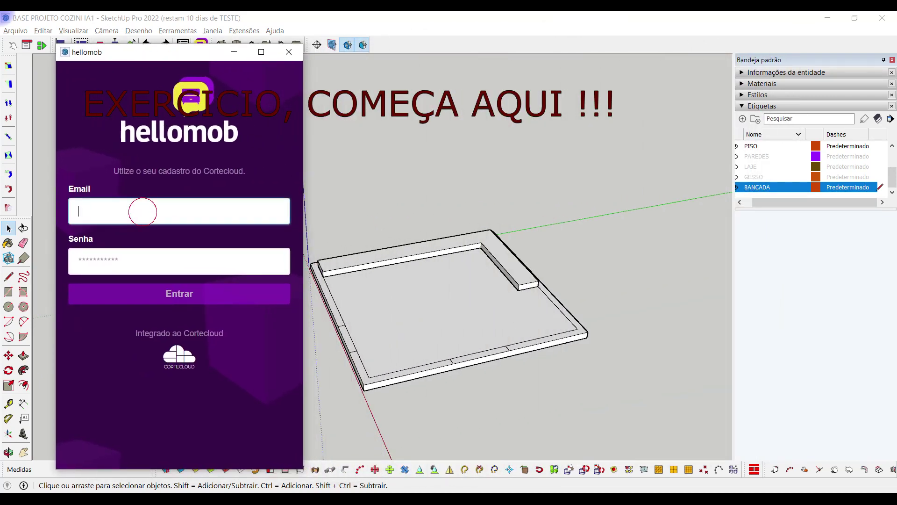
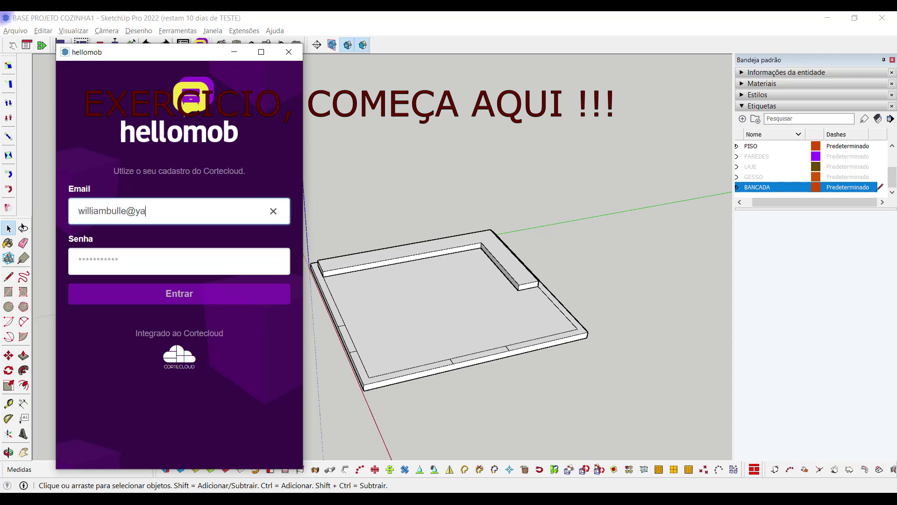
key(Tab)
text(*)
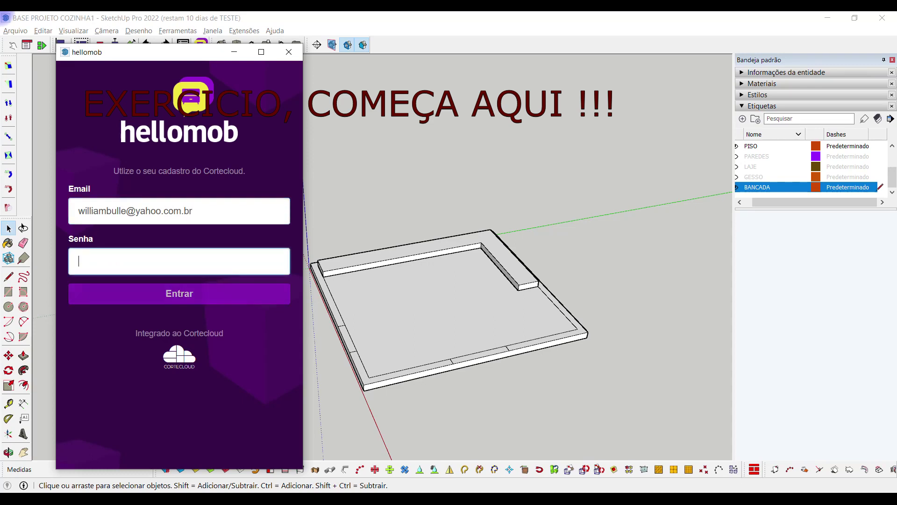
text(*******)
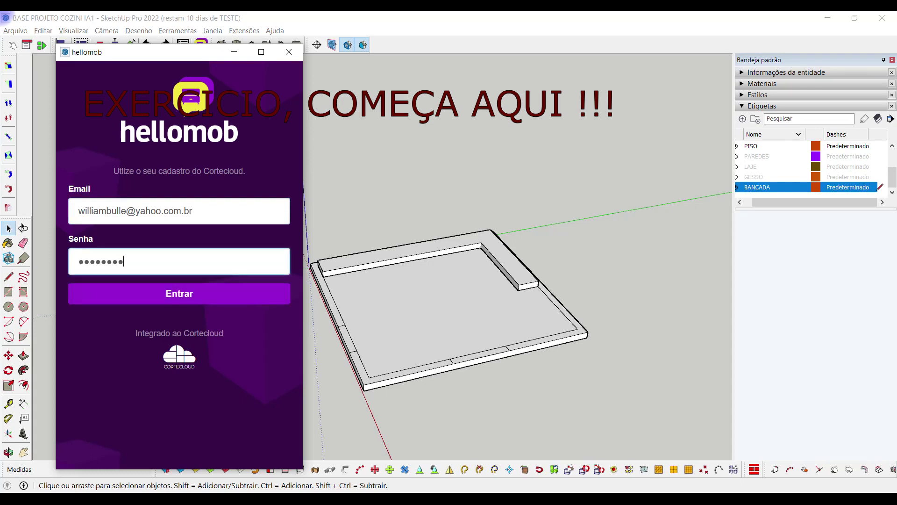
key(Return)
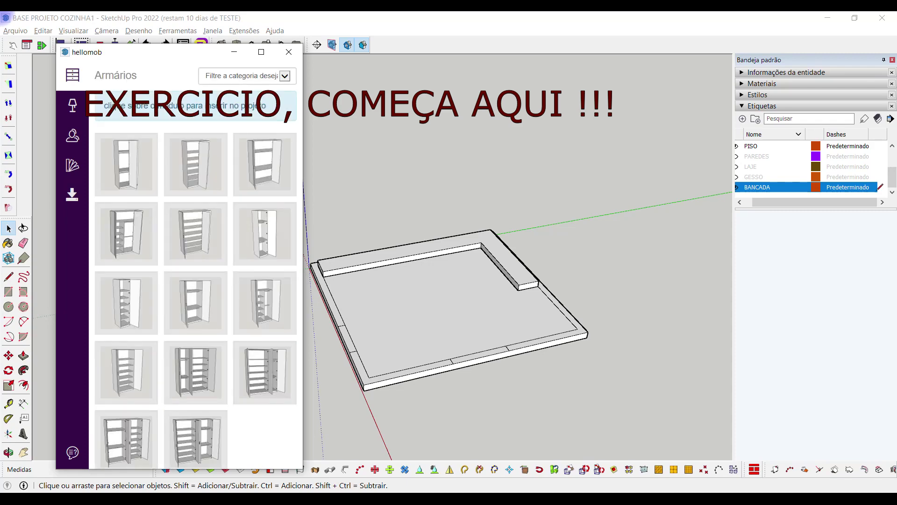
Scroll the catalogue to Balcões Em L, choose Balcão L 2 portas, and minimize hellomob
scroll(195, 219, down, 2)
scroll(195, 206, down, 17)
scroll(195, 206, down, 12)
scroll(265, 140, down, 3)
scroll(195, 265, down, 1)
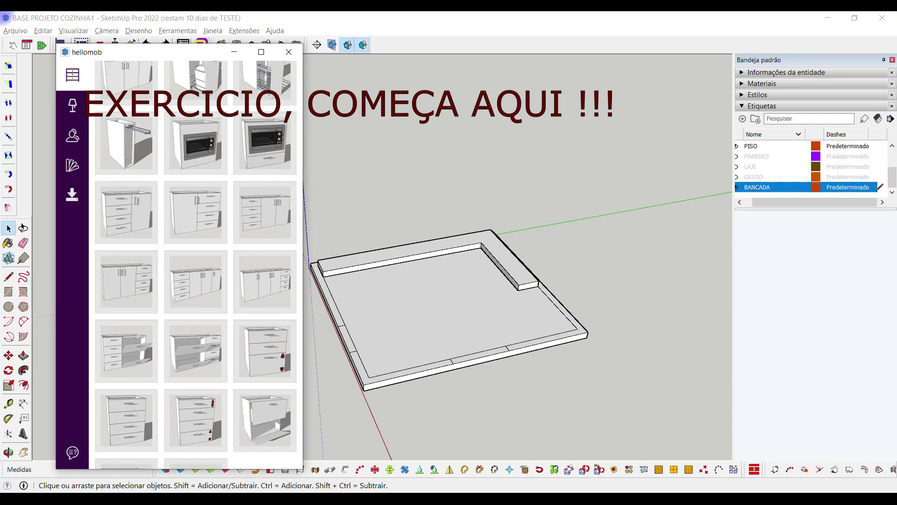
scroll(265, 175, down, 5)
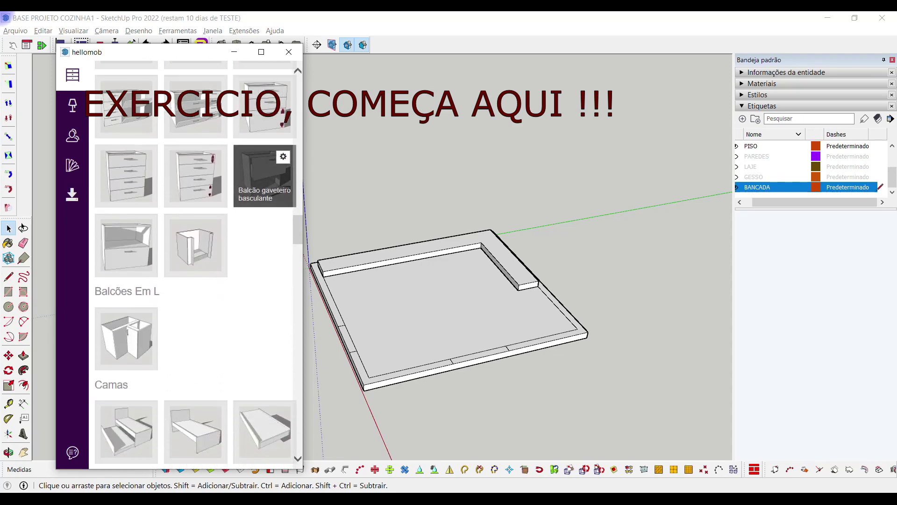
scroll(126, 338, up, 5)
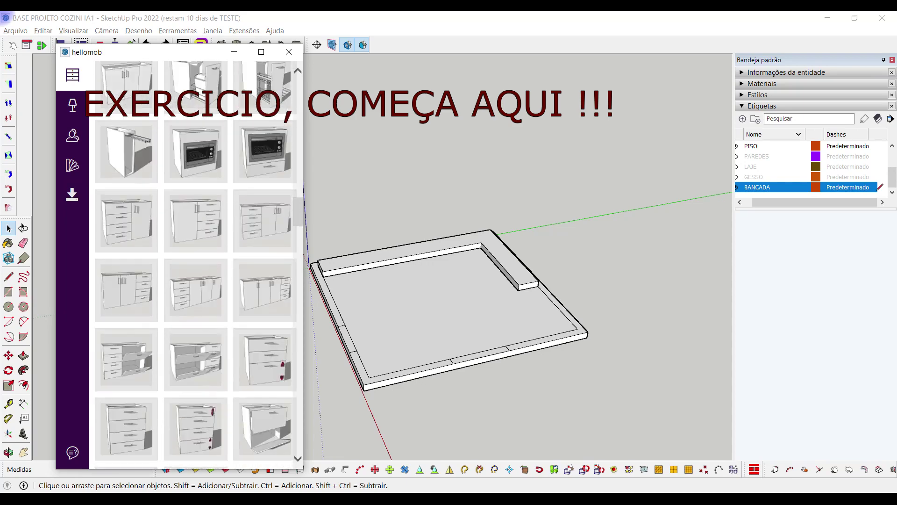
scroll(127, 290, down, 5)
mouse_move(126, 339)
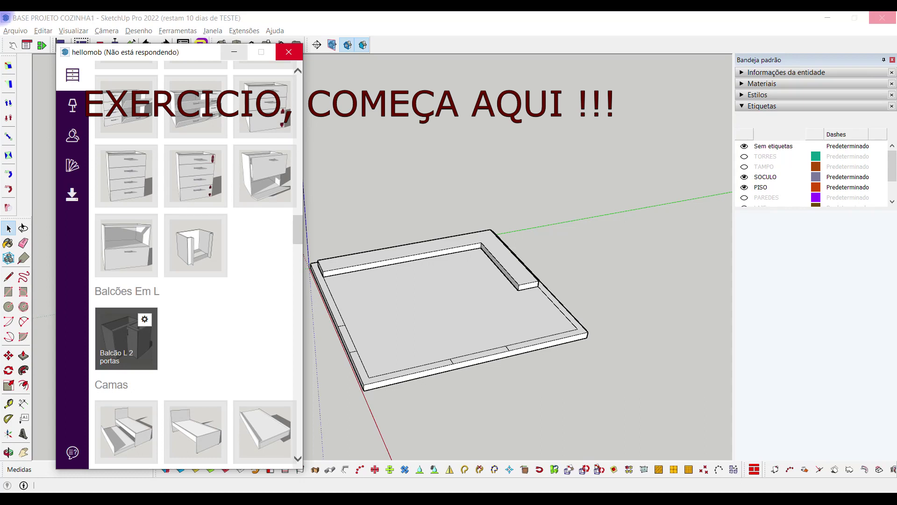
click(234, 51)
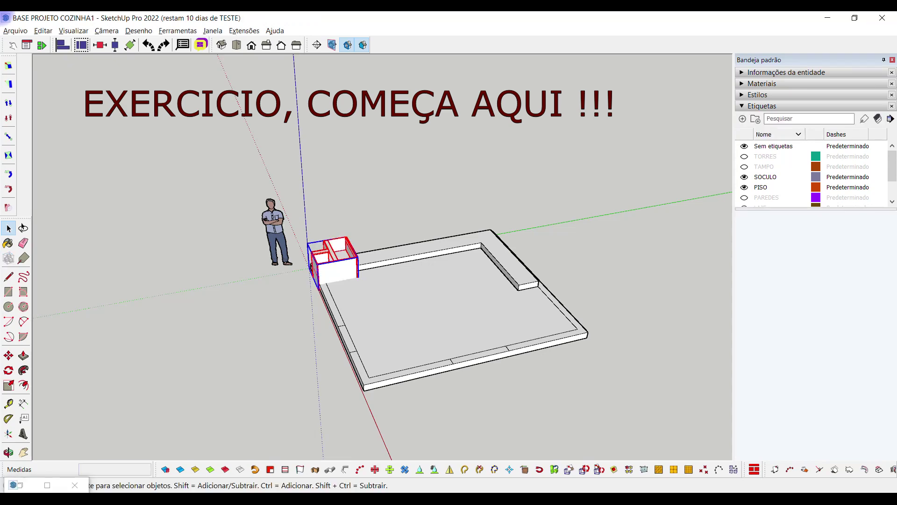
Use Move (M) to shift the Balcão L 2 portas cabinet beside the slab along the red axis
middle_drag(355, 280, 359, 271)
scroll(358, 271, up, 3)
scroll(358, 271, down, 3)
key(m)
click(346, 261)
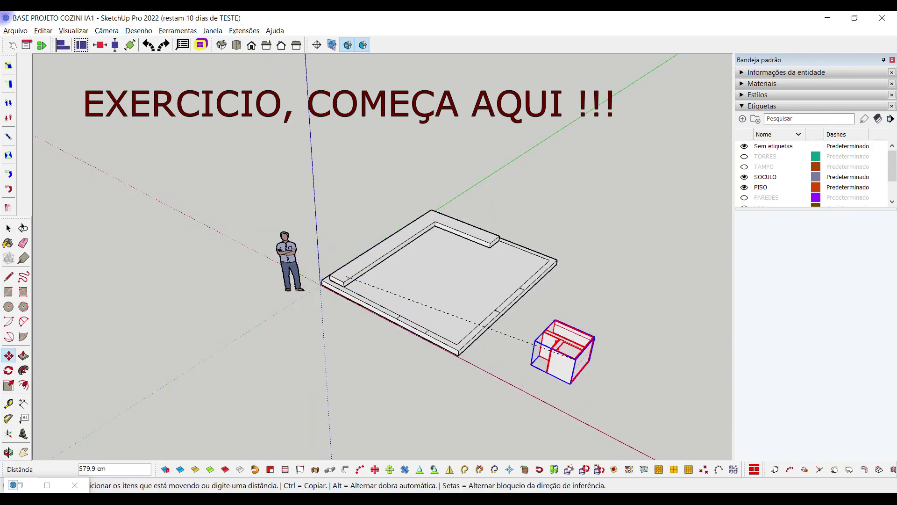
click(506, 403)
key(space)
middle_drag(506, 403, 467, 374)
scroll(444, 392, up, 2)
In the cabinet's component options, set both right and left box depths to 600
right_click(472, 262)
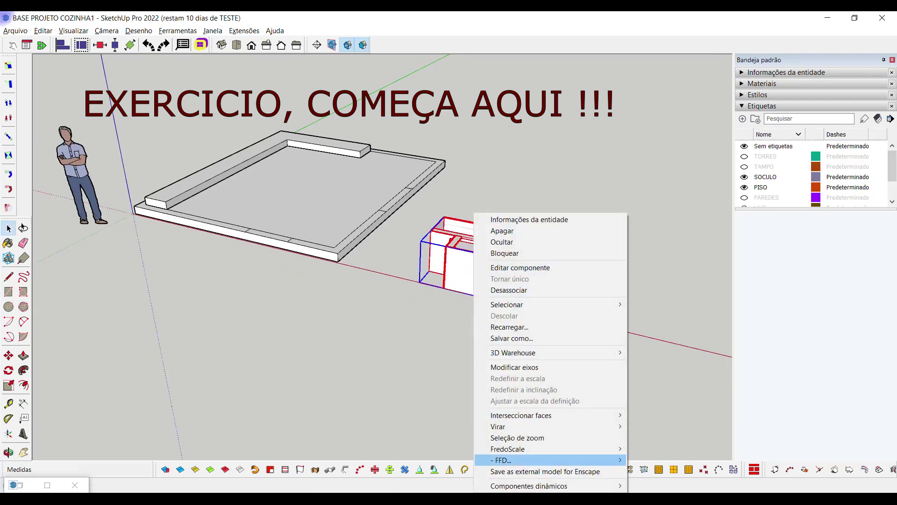
mouse_move(528, 485)
click(664, 448)
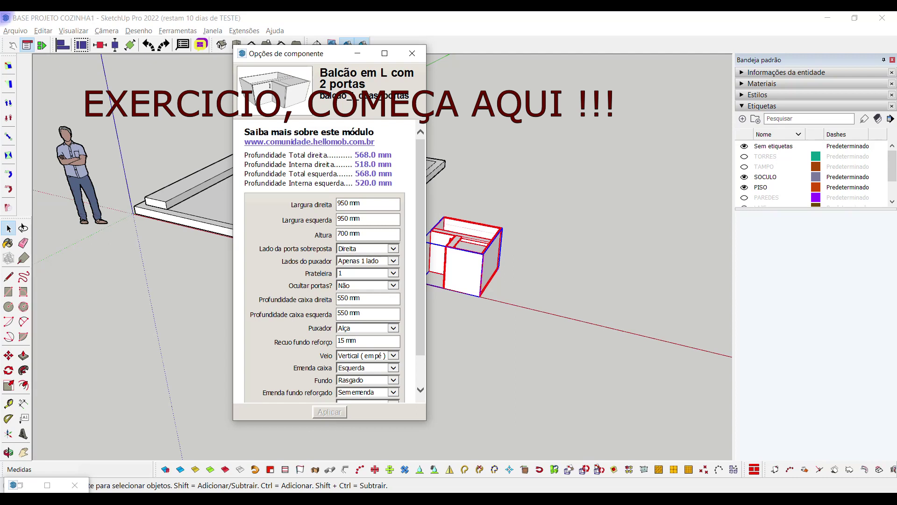
drag(290, 53, 146, 59)
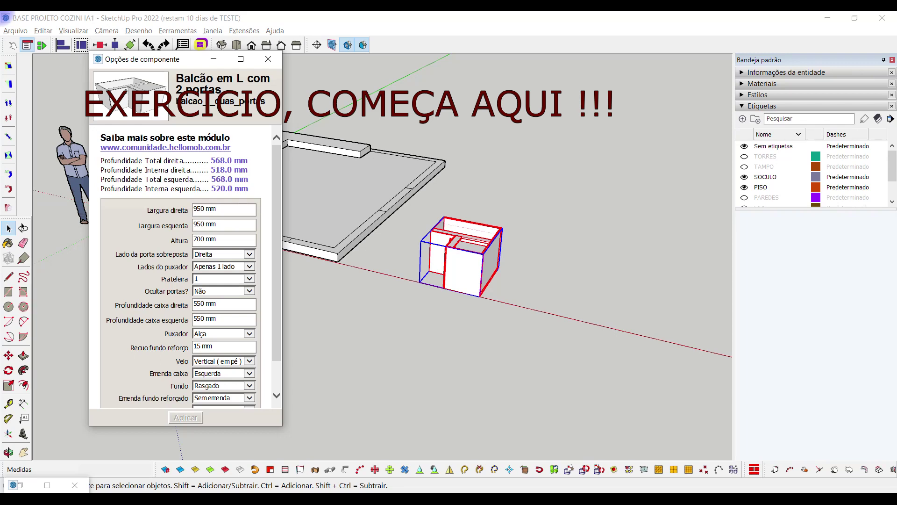
double_click(199, 304)
text(600)
key(Tab)
text(600)
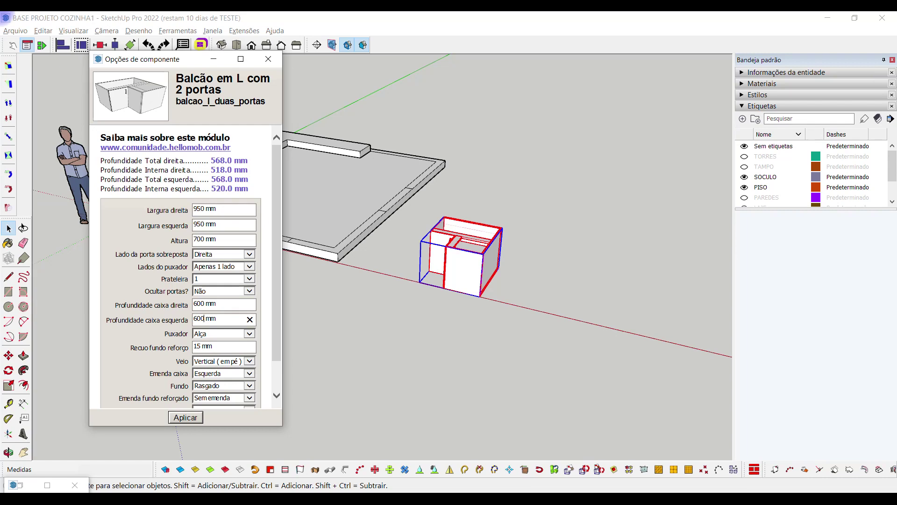
Set Perfil handles on both sides (Dois lados), apply, and minimize the options window
click(249, 333)
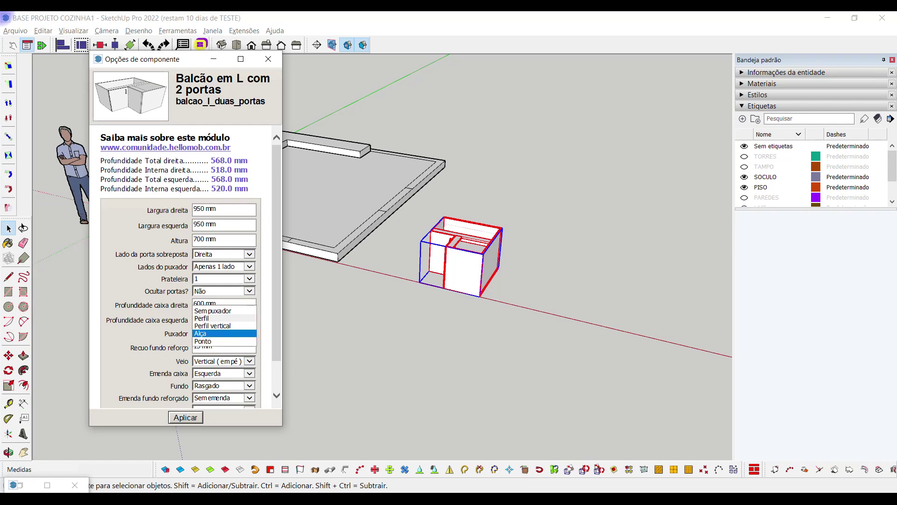
click(211, 318)
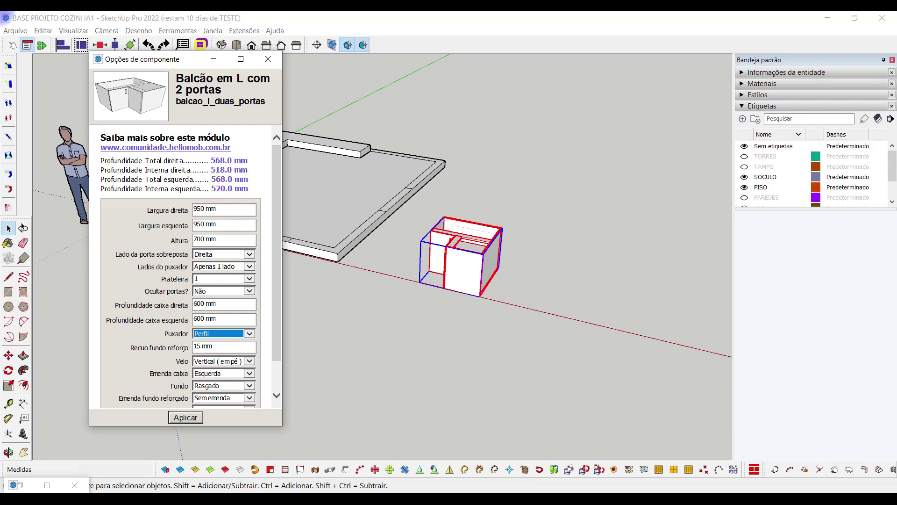
click(249, 266)
click(210, 278)
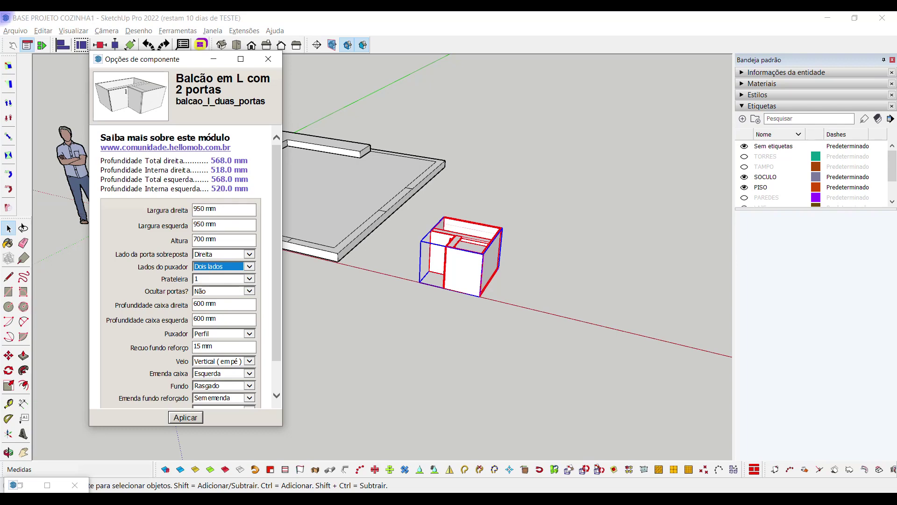
scroll(191, 266, down, 2)
click(186, 417)
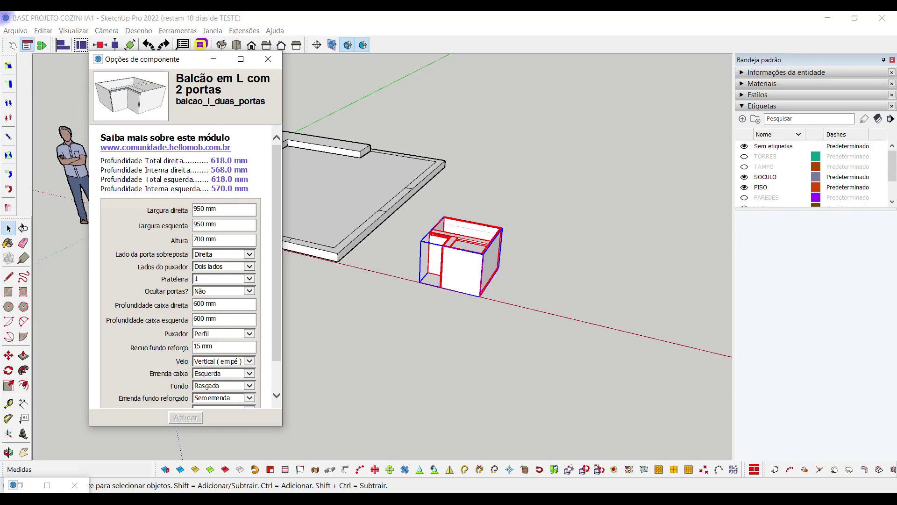
drag(161, 58, 143, 53)
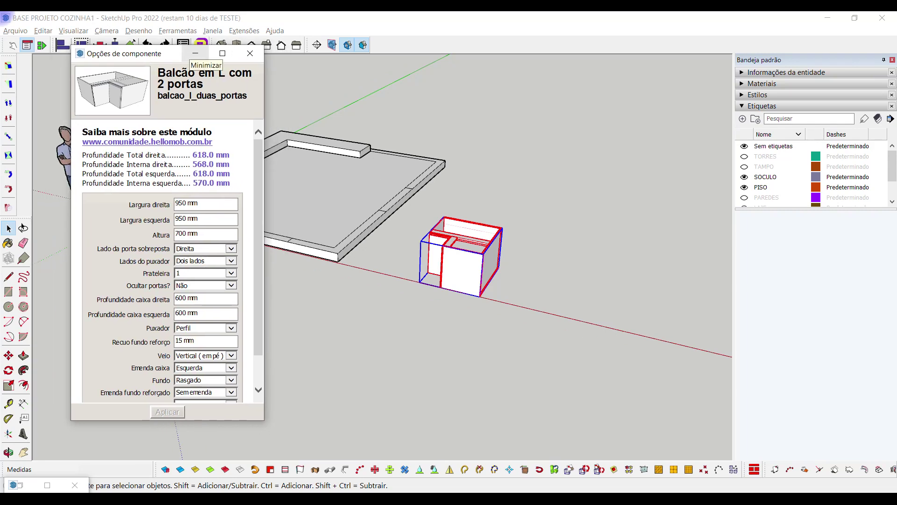
drag(163, 53, 314, 65)
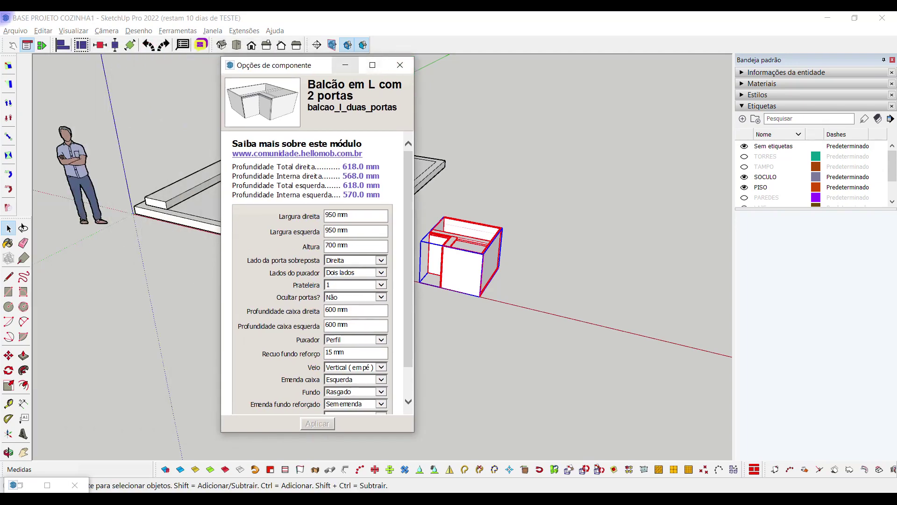
click(345, 65)
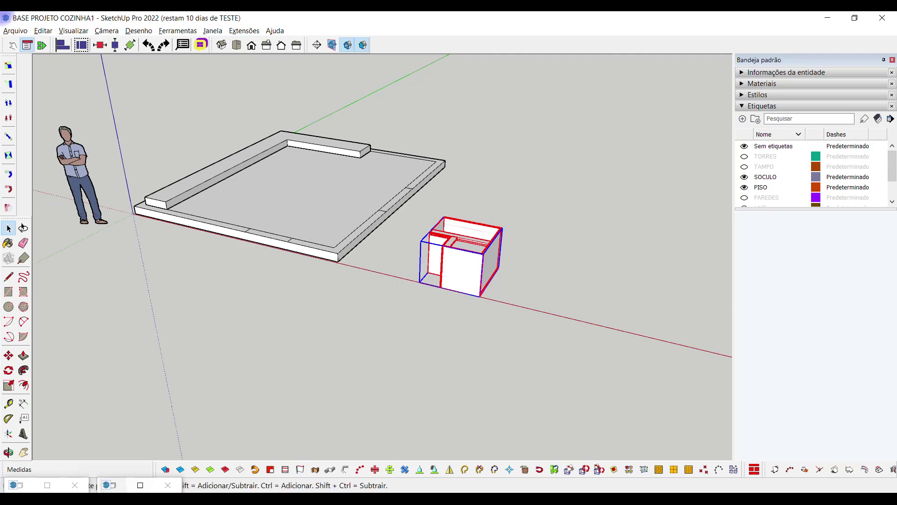
Rotate the L-shaped cabinet in quarter turns until it faces the right way
middle_drag(140, 196, 28, 206)
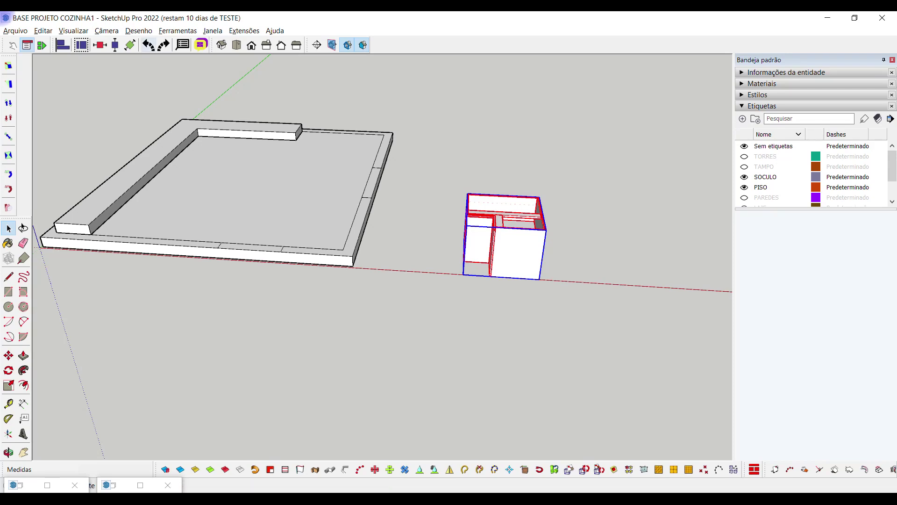
click(148, 45)
click(532, 239)
middle_drag(374, 280, 537, 299)
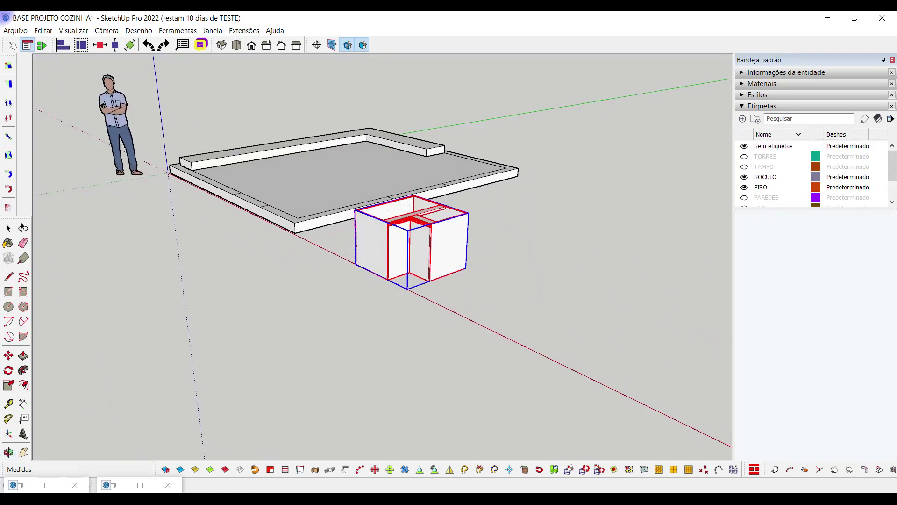
click(440, 228)
click(440, 228)
click(440, 228)
click(440, 228)
scroll(444, 224, up, 1)
key(space)
Move the cabinet by its corner to a spot near the slab corner
middle_drag(443, 223, 584, 201)
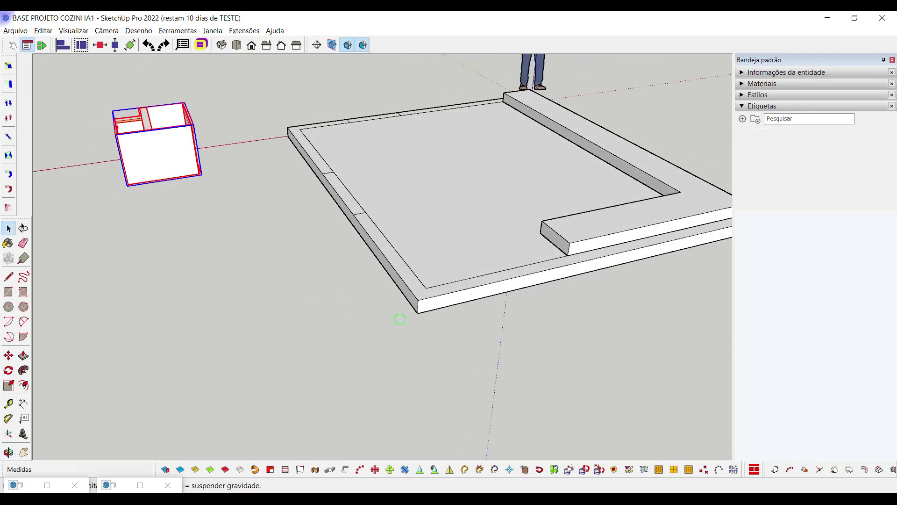
scroll(327, 187, up, 4)
scroll(218, 159, up, 3)
key(m)
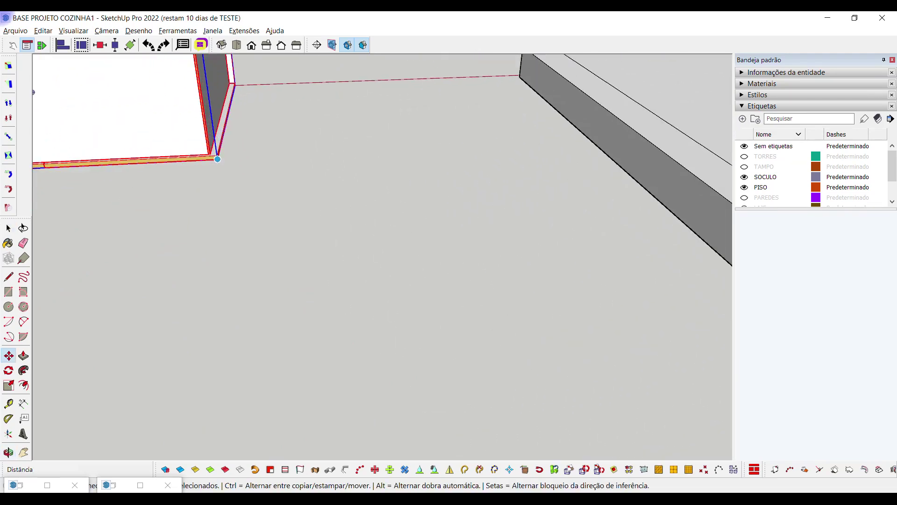
click(217, 159)
scroll(211, 153, down, 3)
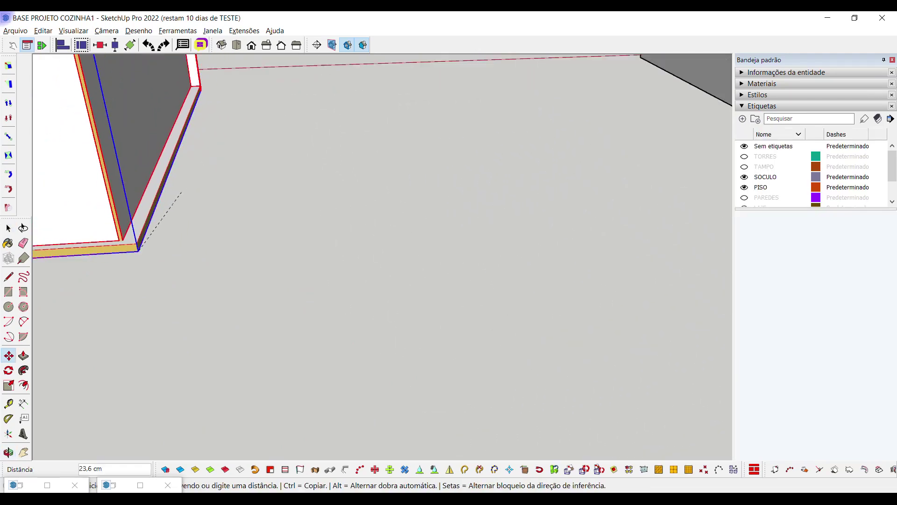
scroll(140, 238, down, 5)
scroll(374, 304, up, 6)
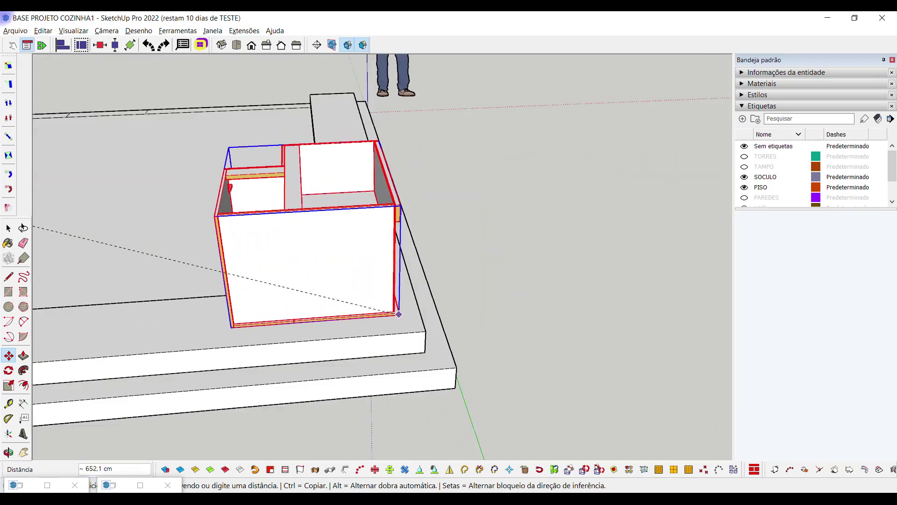
click(425, 331)
scroll(426, 330, up, 8)
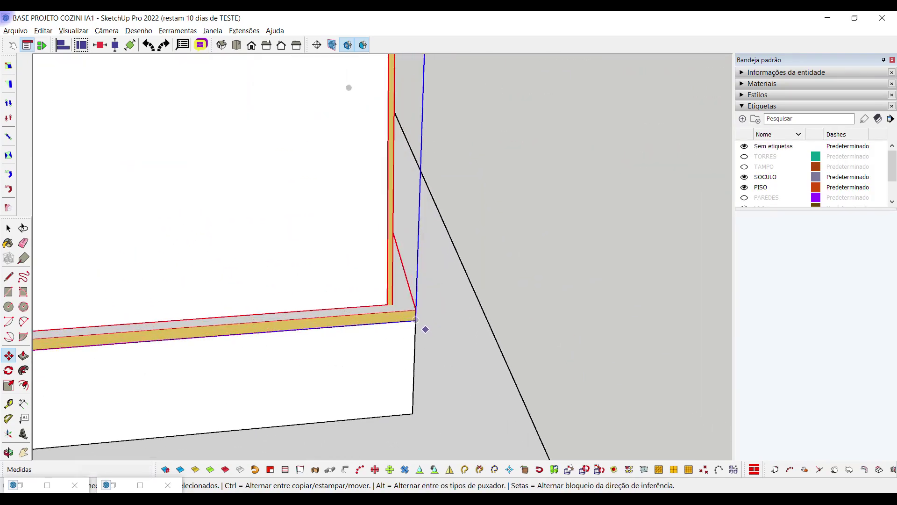
Snap the cabinet's corner onto the plinth corner and inspect the placement
click(412, 317)
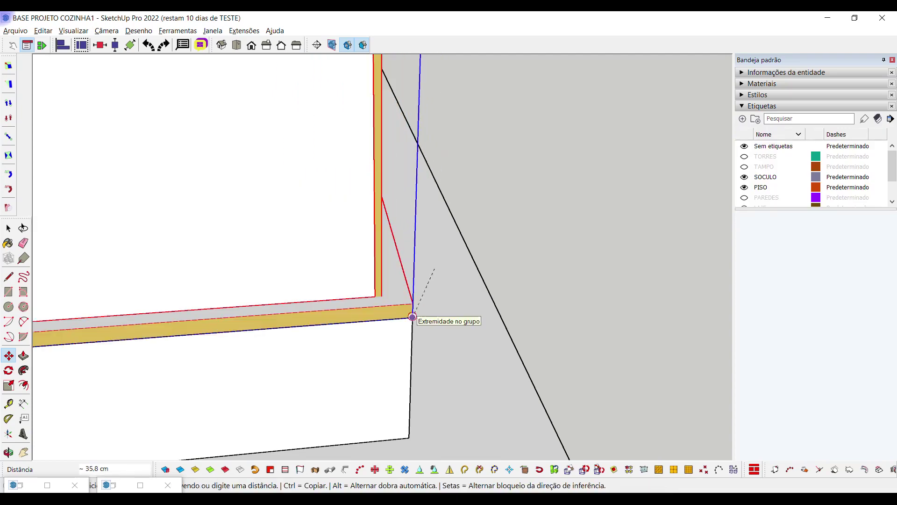
click(412, 317)
scroll(338, 321, down, 2)
scroll(338, 321, down, 6)
middle_drag(454, 364, 467, 196)
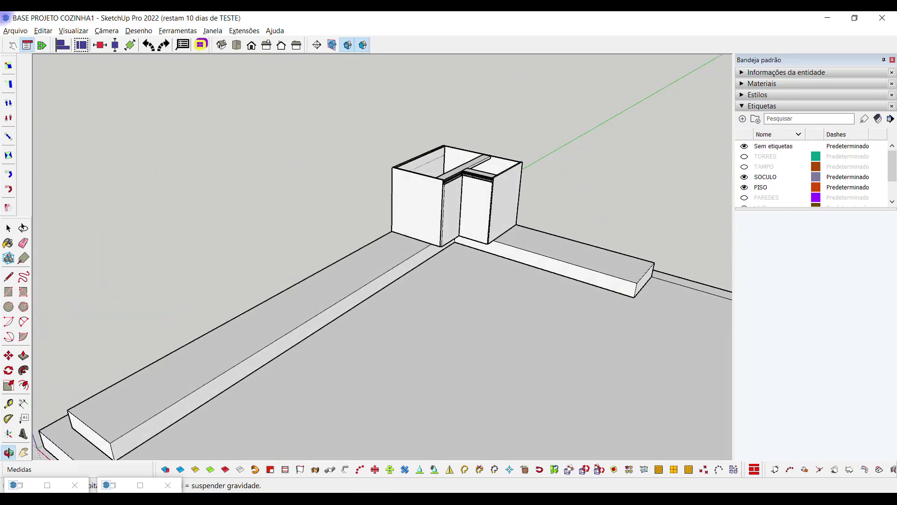
scroll(467, 197, up, 3)
key(space)
middle_drag(420, 197, 514, 196)
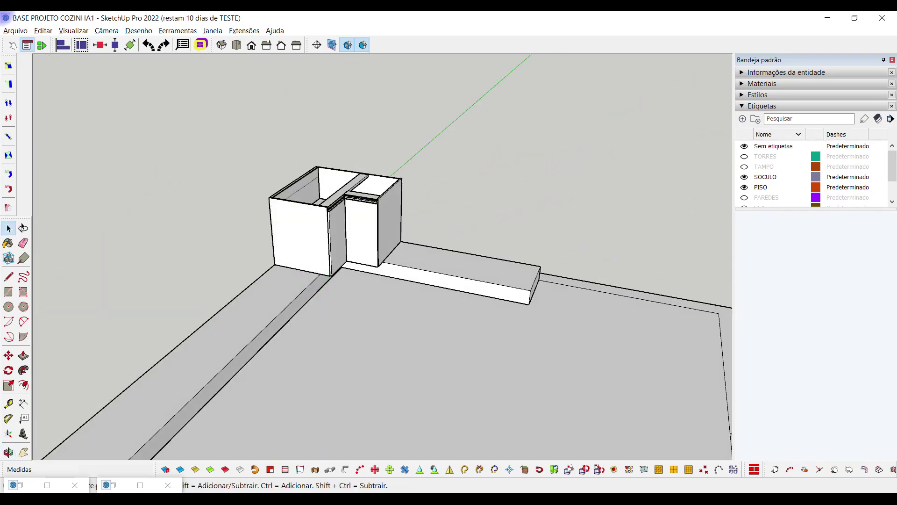
Switch to the projeto cozinha modelo window and view its fridge and base cabinets
click(415, 499)
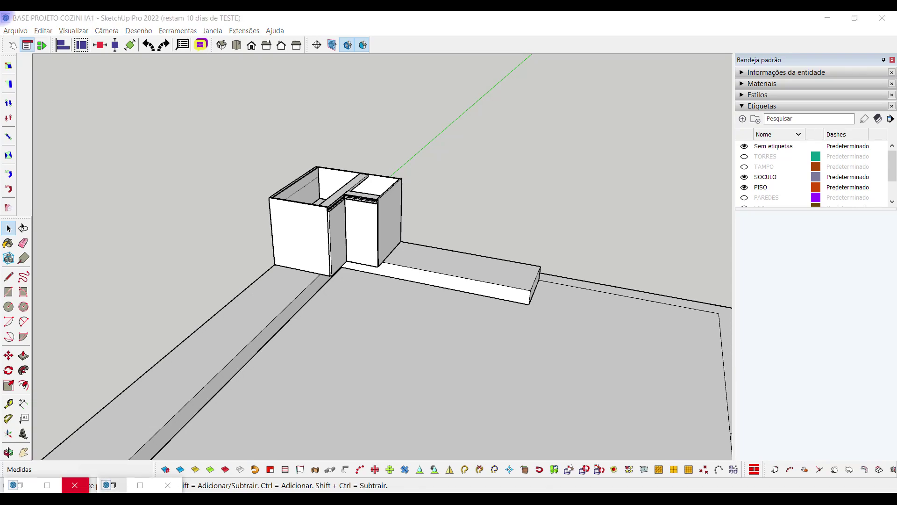
click(352, 455)
middle_drag(374, 233, 355, 234)
scroll(467, 233, up, 5)
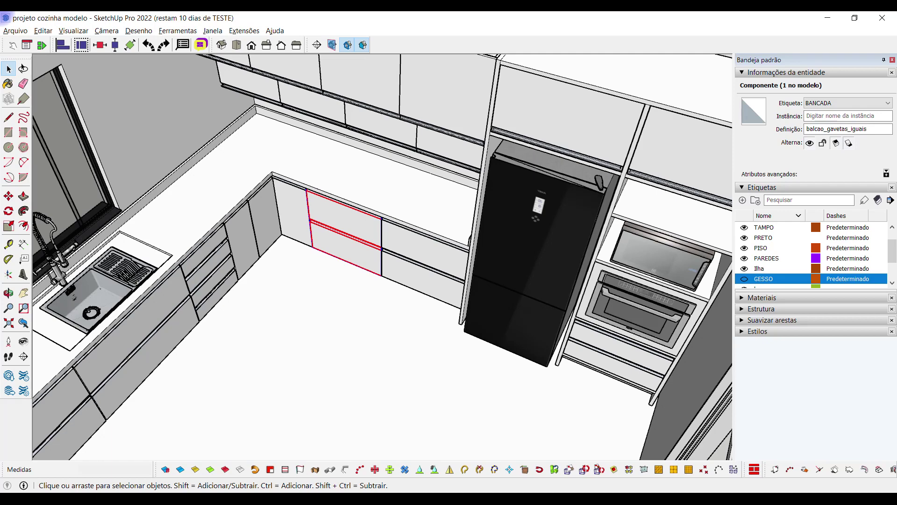
Check the reference drawer cabinet's component options (700 mm, two drawers), then return to BASE PROJETO COZINHA1
right_click(351, 246)
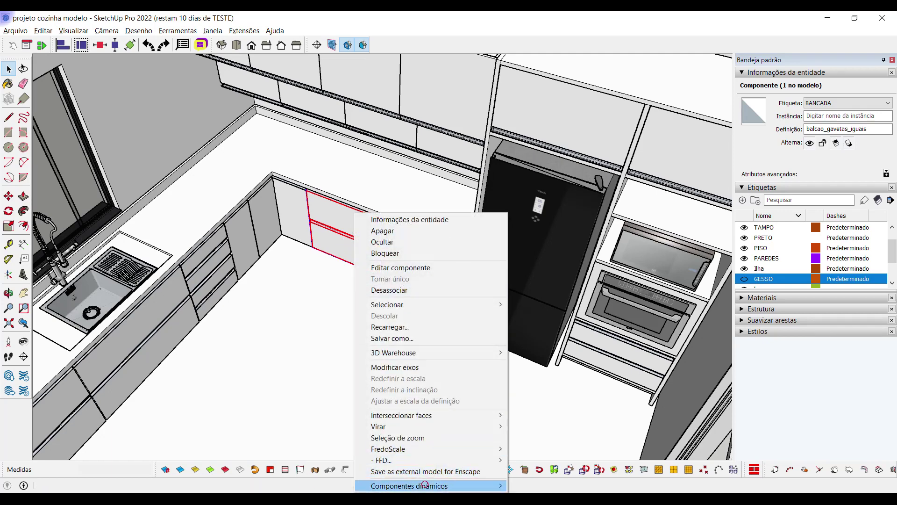
mouse_move(409, 485)
click(559, 448)
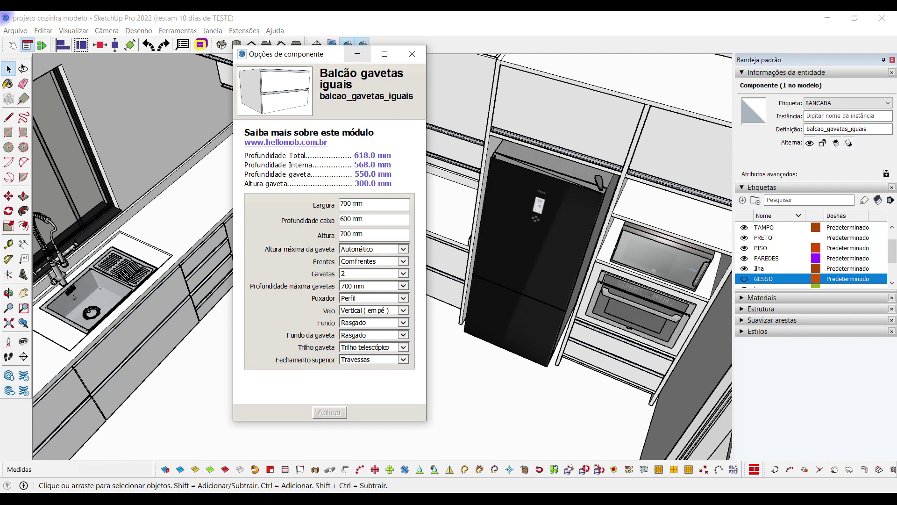
click(358, 53)
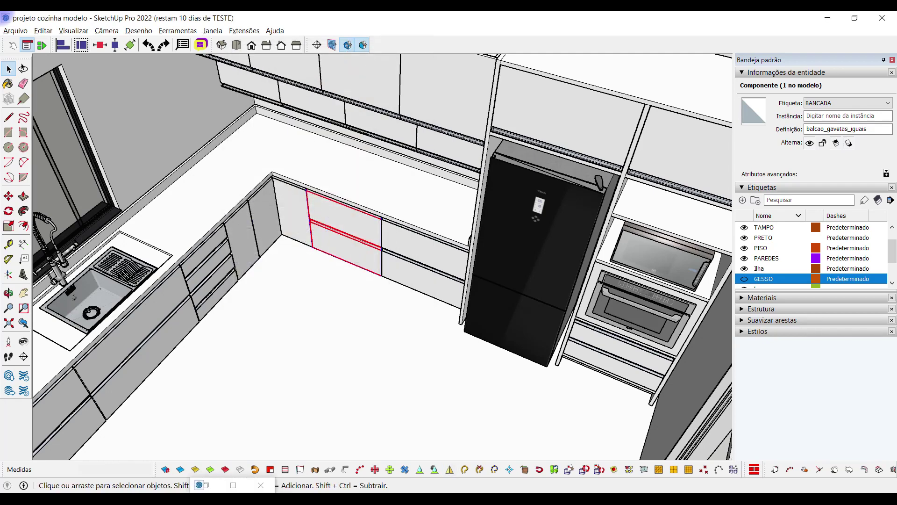
click(466, 466)
Select the placed corner cabinet, then clear the selection
click(334, 224)
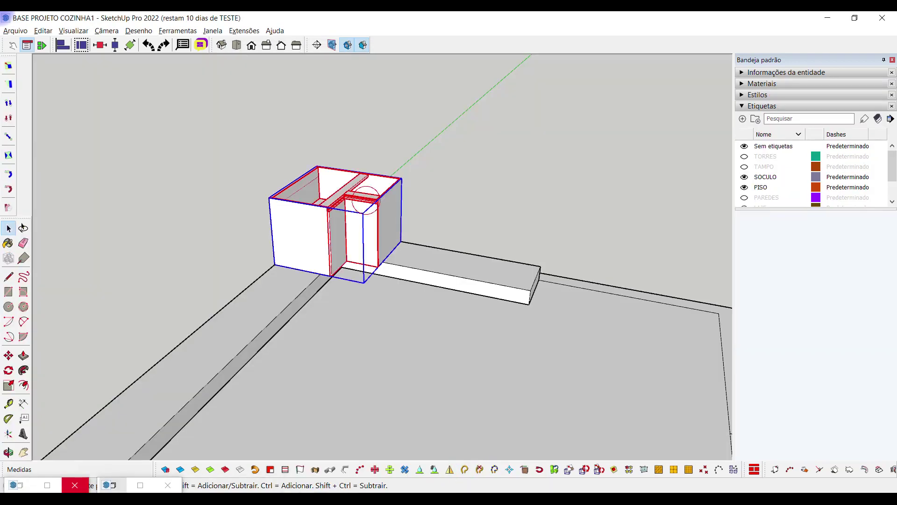
scroll(387, 238, down, 3)
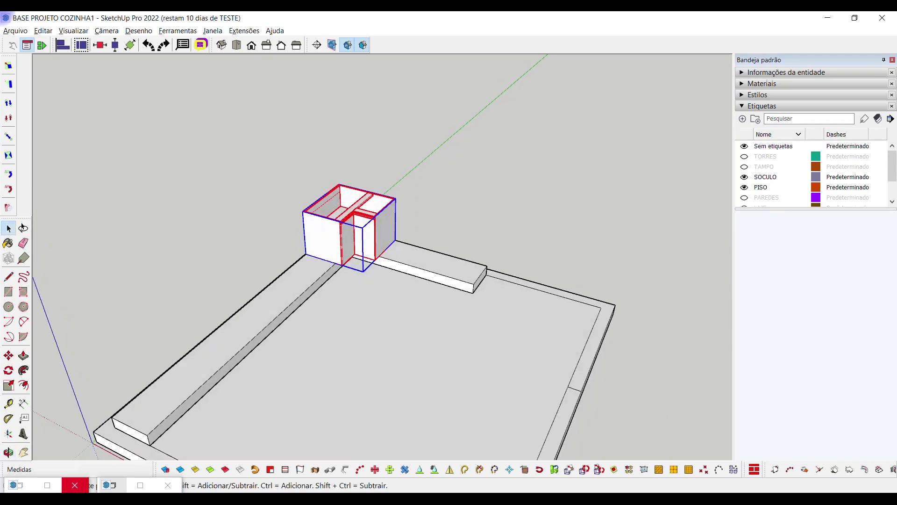
scroll(393, 255, up, 1)
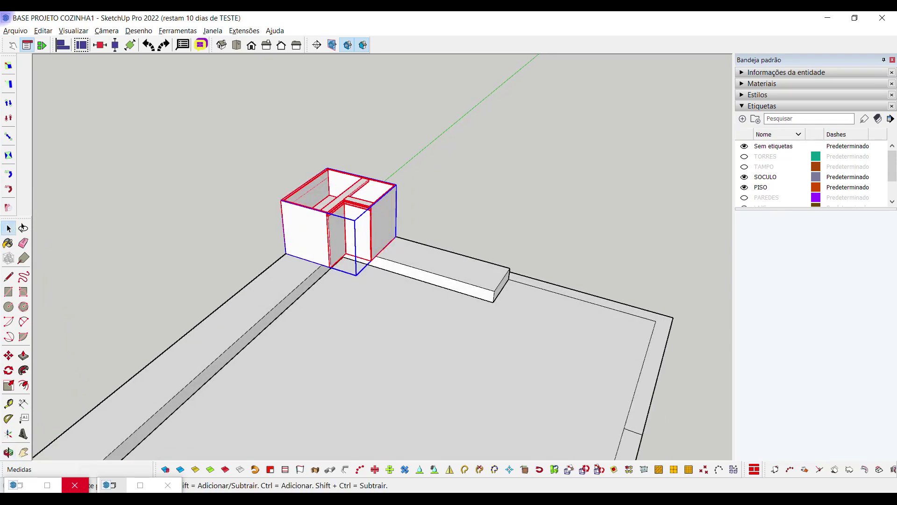
scroll(374, 233, down, 5)
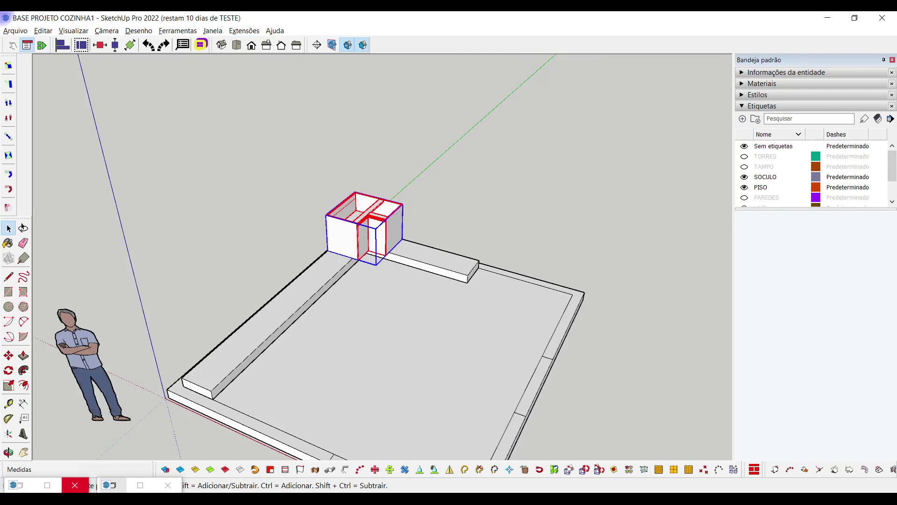
key(ctrl+t)
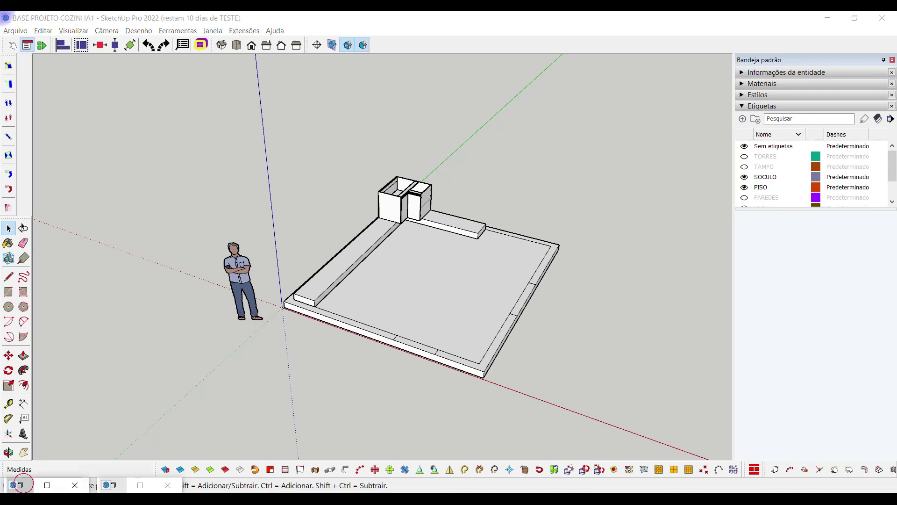
Close Model Info and the hellomob window, then reopen the hellomob library from its toolbar icon
click(16, 485)
click(22, 485)
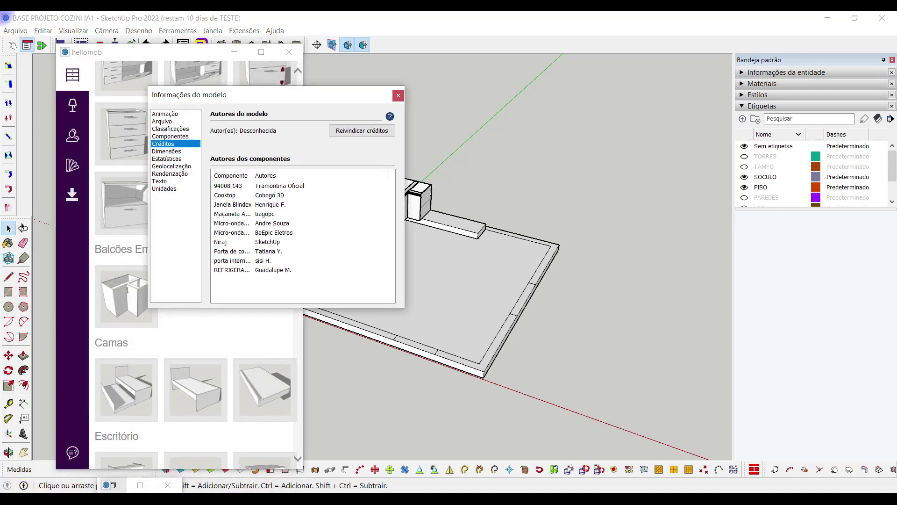
click(399, 95)
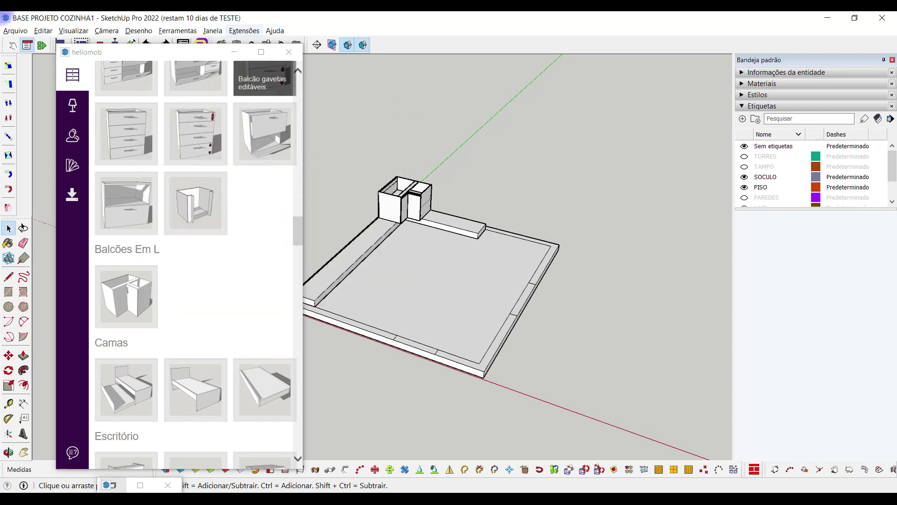
click(234, 52)
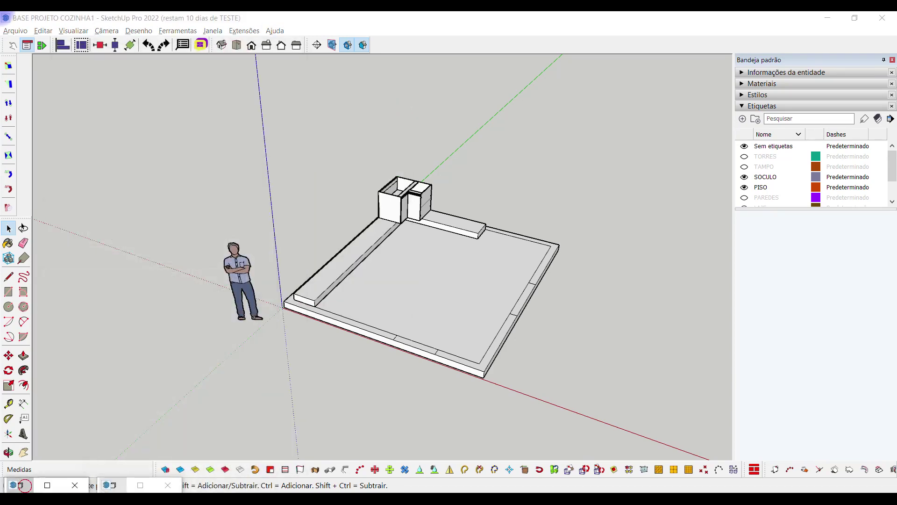
click(21, 484)
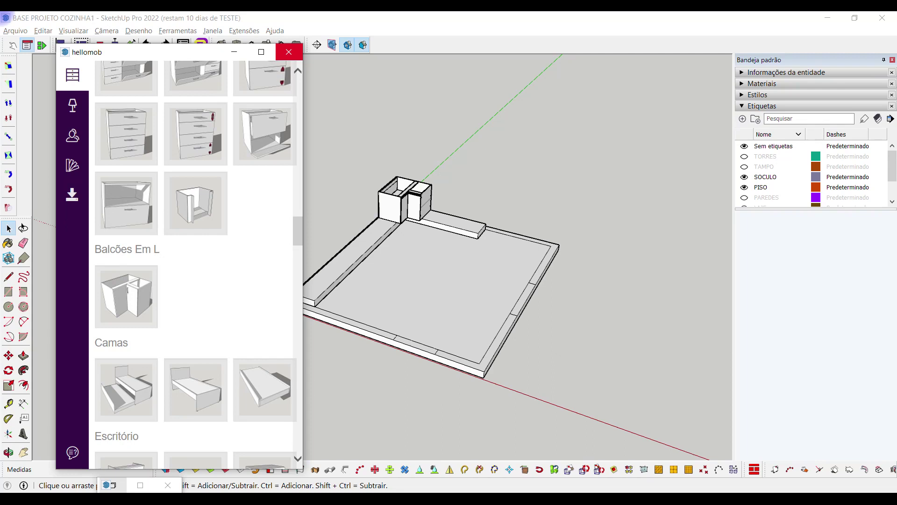
click(289, 52)
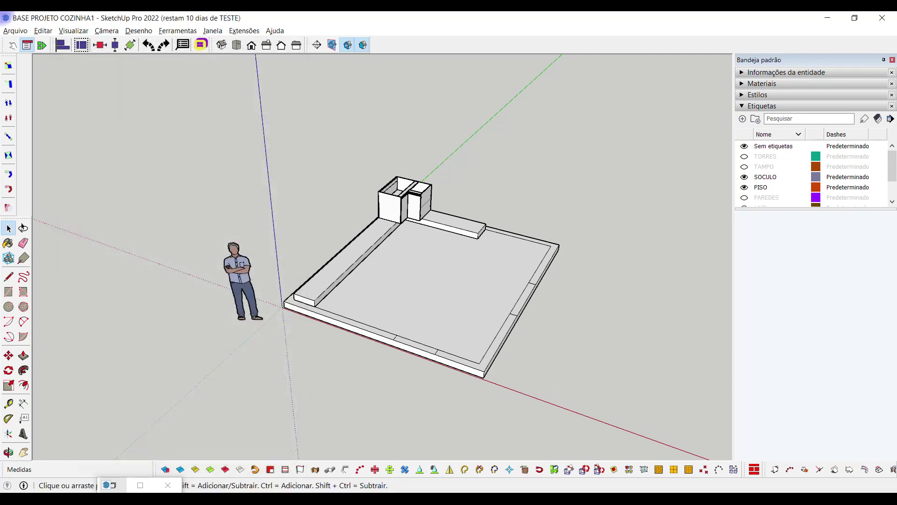
click(201, 45)
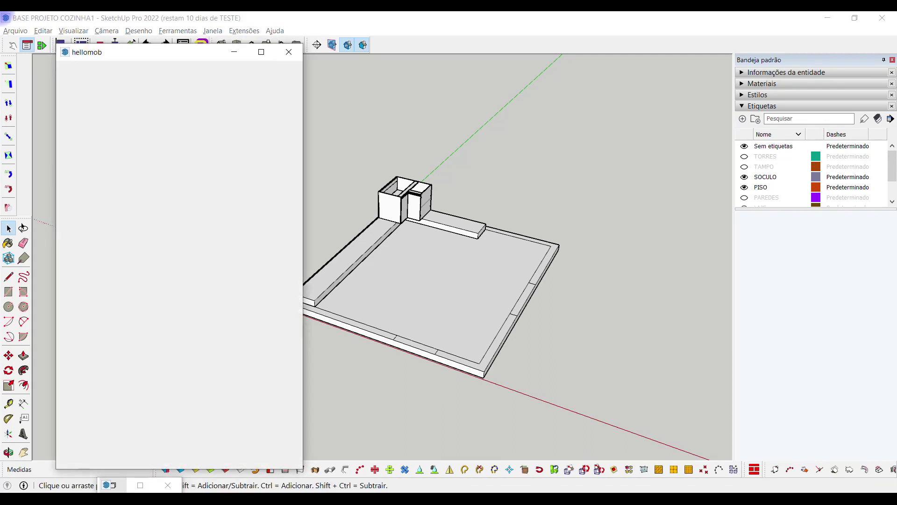
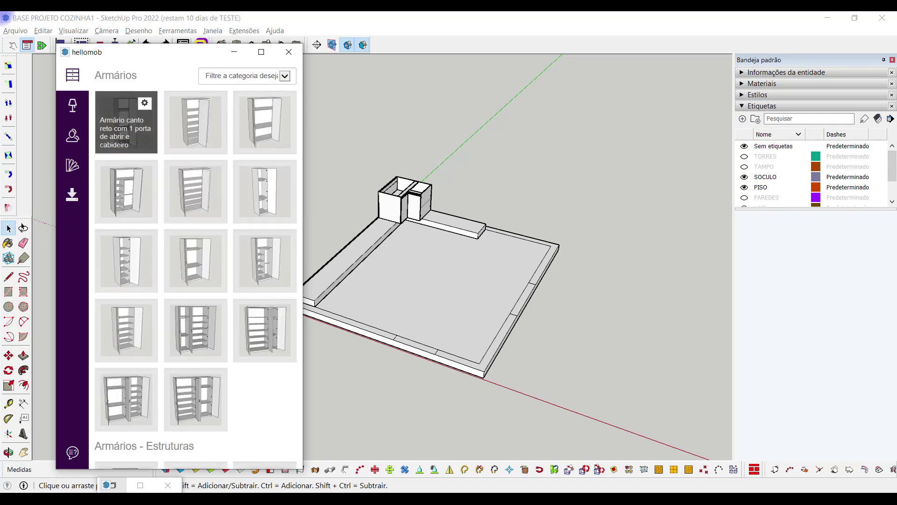
Move the inserted Balcão gavetas iguais drawer cabinet beside the floor slab's front edge
scroll(265, 262, down, 10)
scroll(195, 265, down, 15)
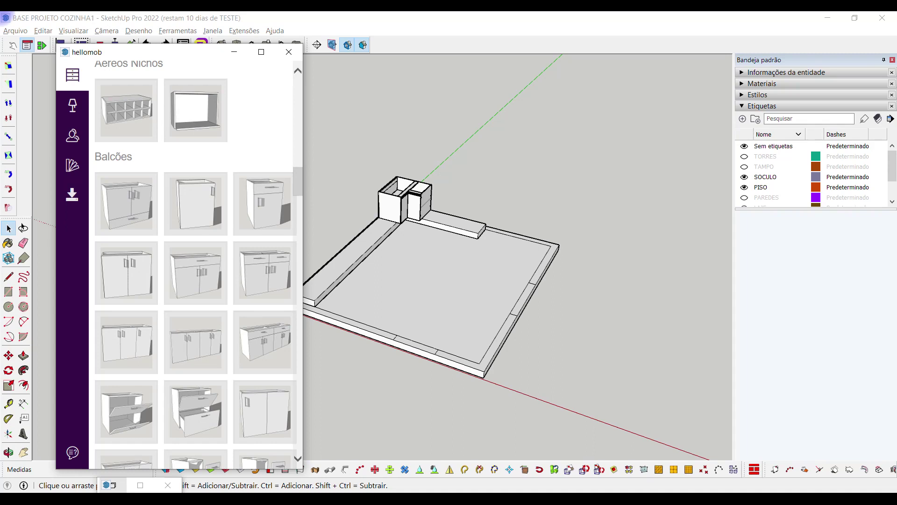
scroll(265, 299, down, 10)
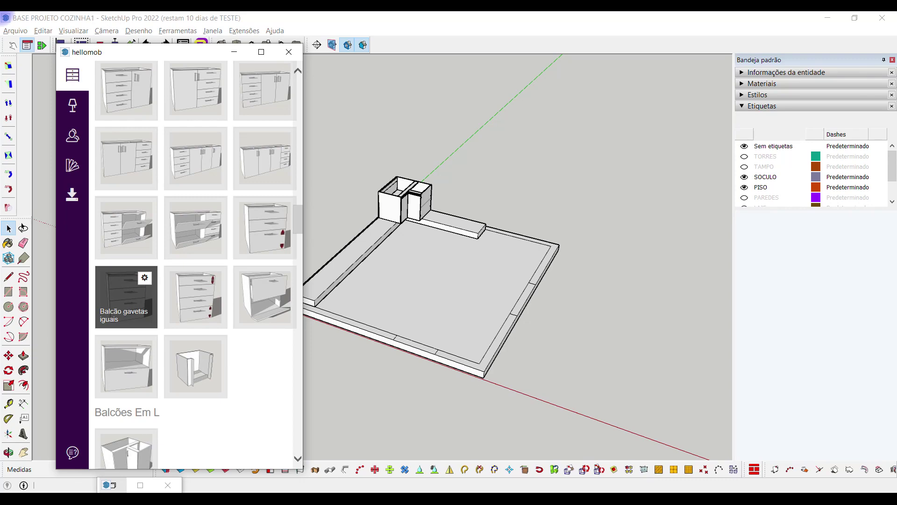
scroll(301, 303, up, 6)
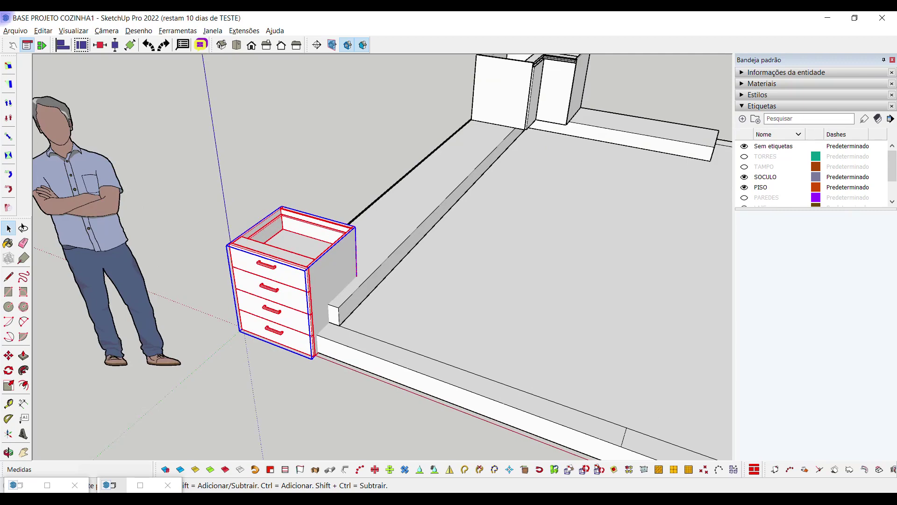
scroll(291, 280, down, 3)
key(m)
click(291, 280)
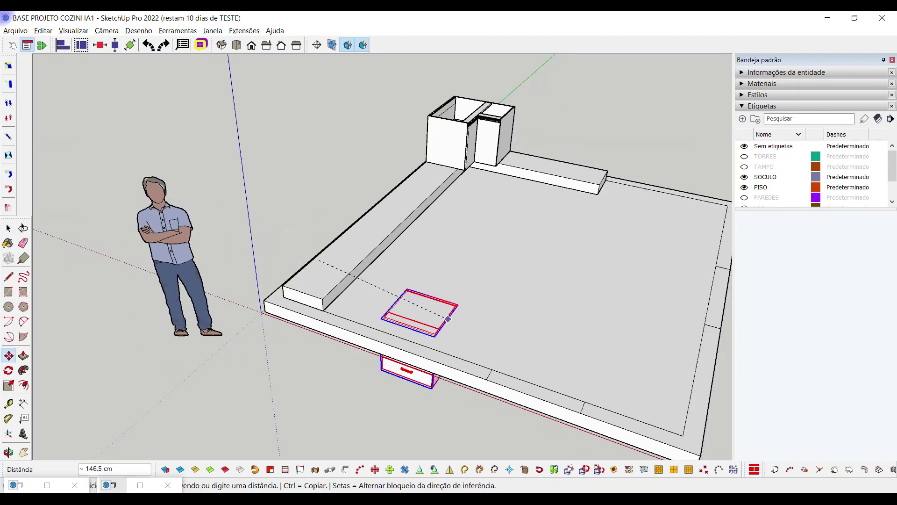
scroll(411, 310, up, 4)
click(113, 288)
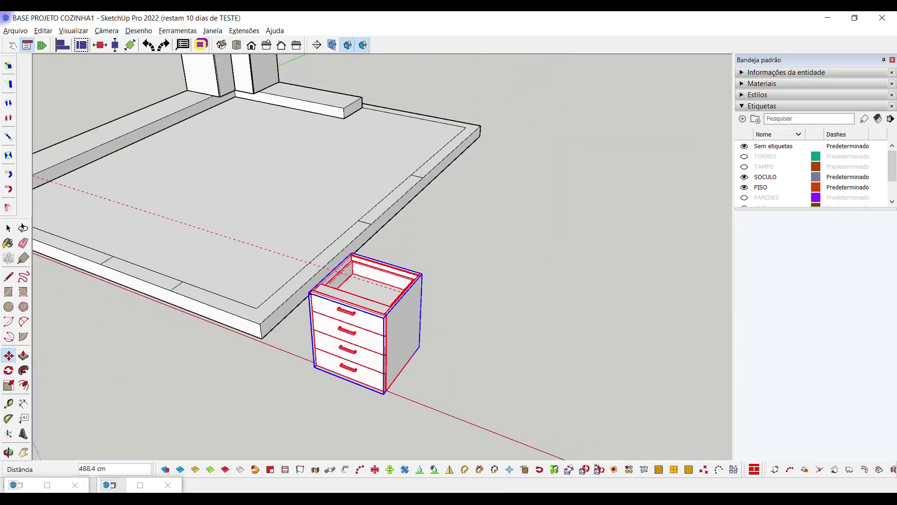
key(space)
scroll(365, 341, up, 1)
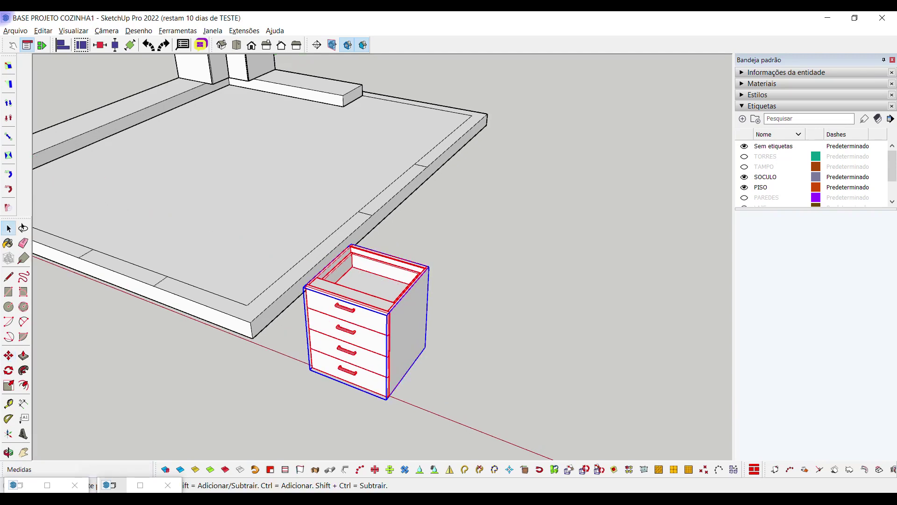
Bring up the drawer cabinet's Opções de componente window and move it off the cabinet
right_click(369, 325)
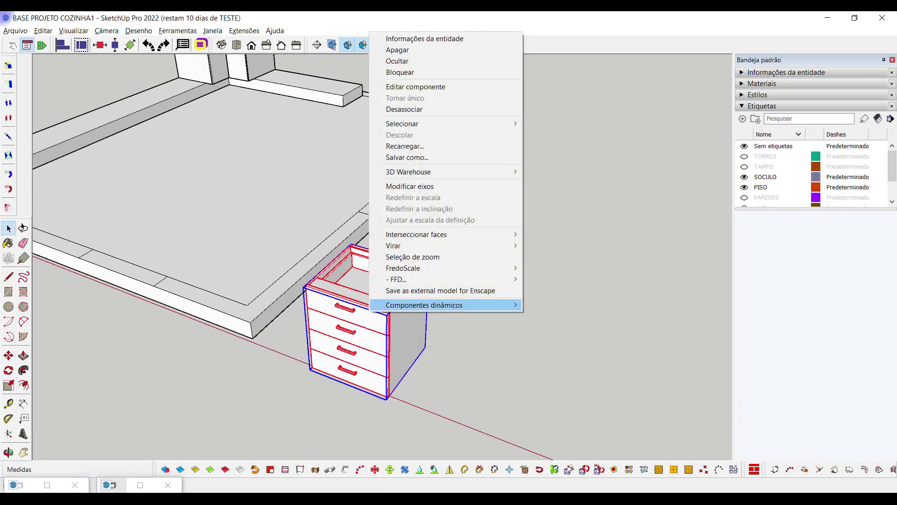
mouse_move(409, 304)
click(382, 323)
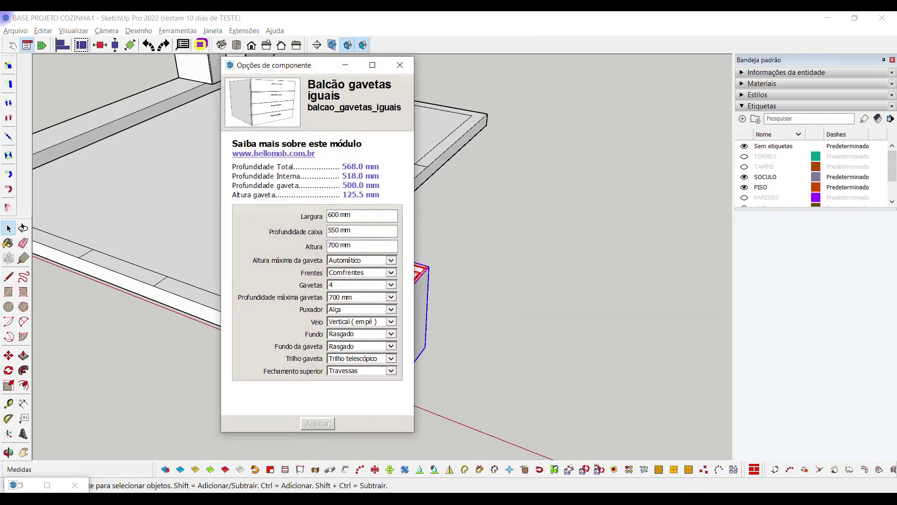
click(345, 65)
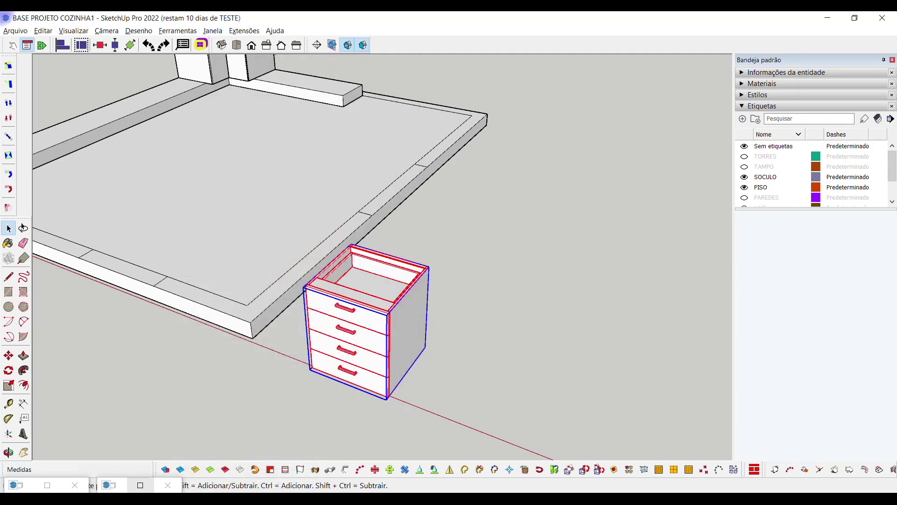
click(140, 485)
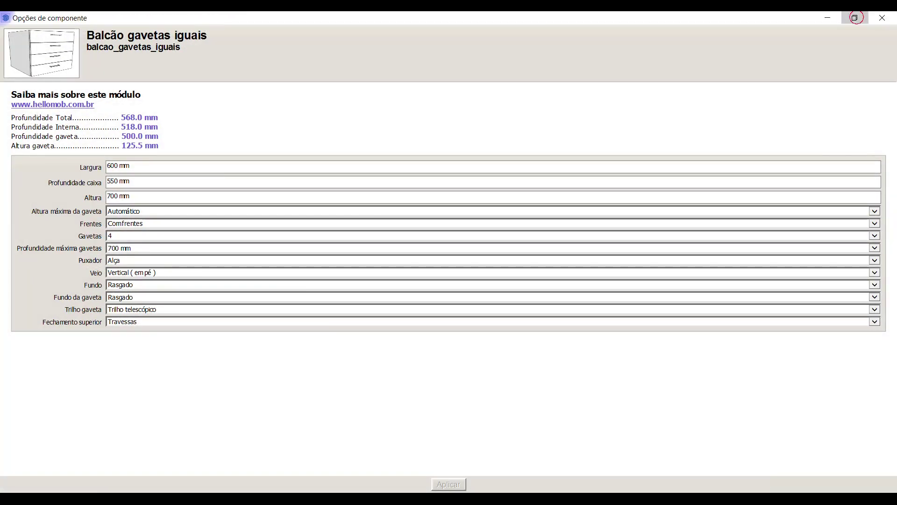
click(854, 17)
click(345, 65)
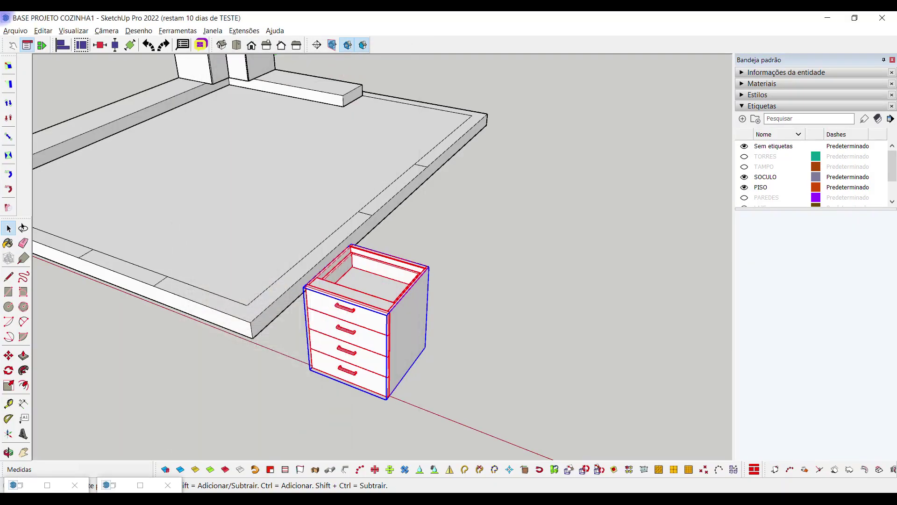
click(113, 485)
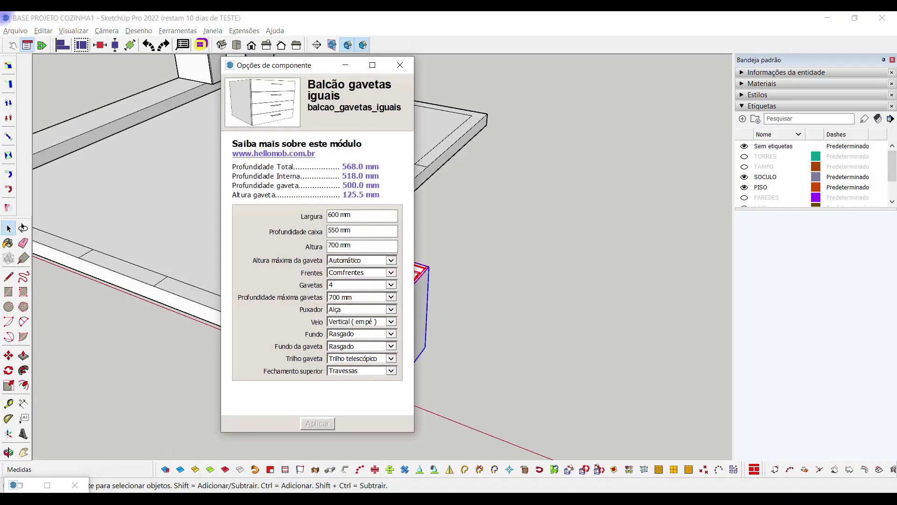
drag(293, 65, 576, 40)
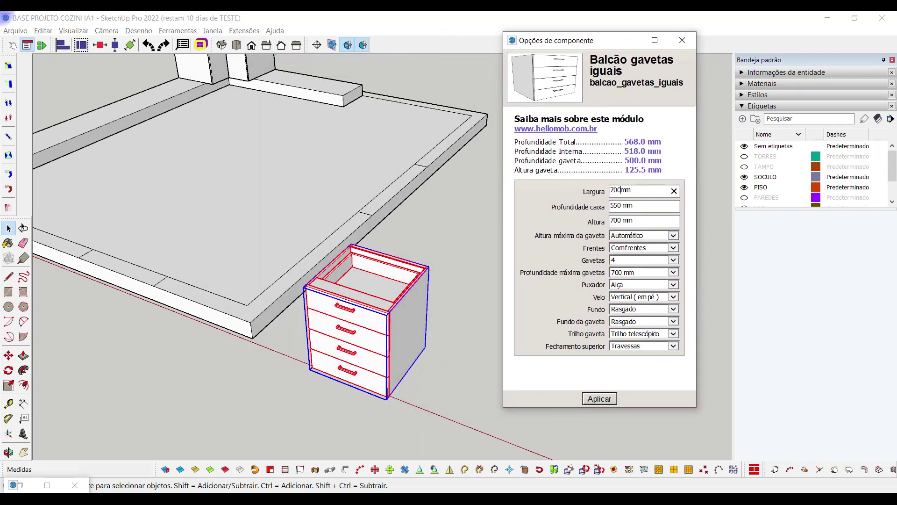
Set Largura 700 mm, Puxador Perfil and Gavetas 2, then apply and hide the window
click(620, 189)
click(583, 281)
click(638, 284)
click(623, 277)
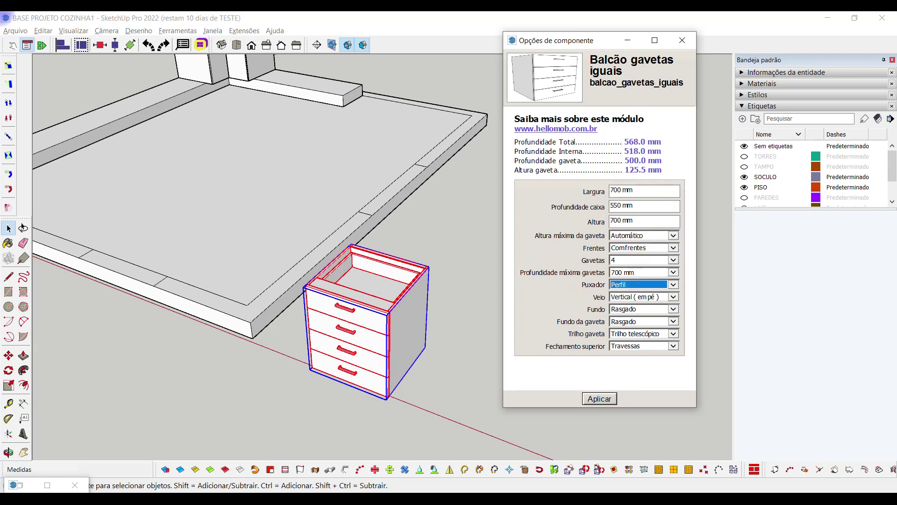
click(640, 260)
click(635, 246)
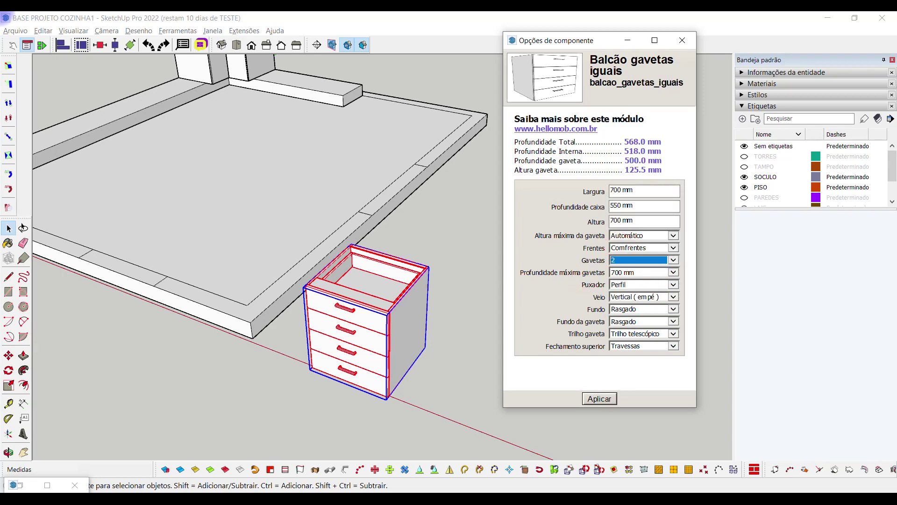
click(600, 398)
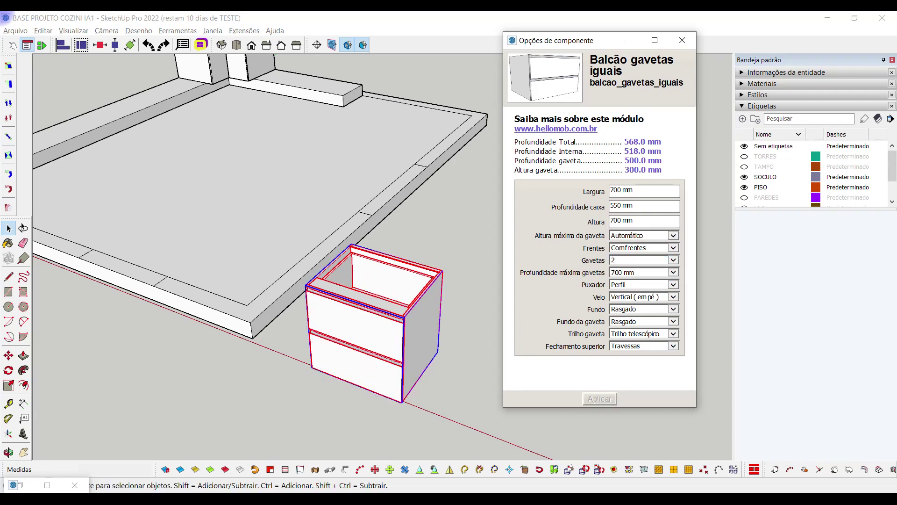
click(629, 40)
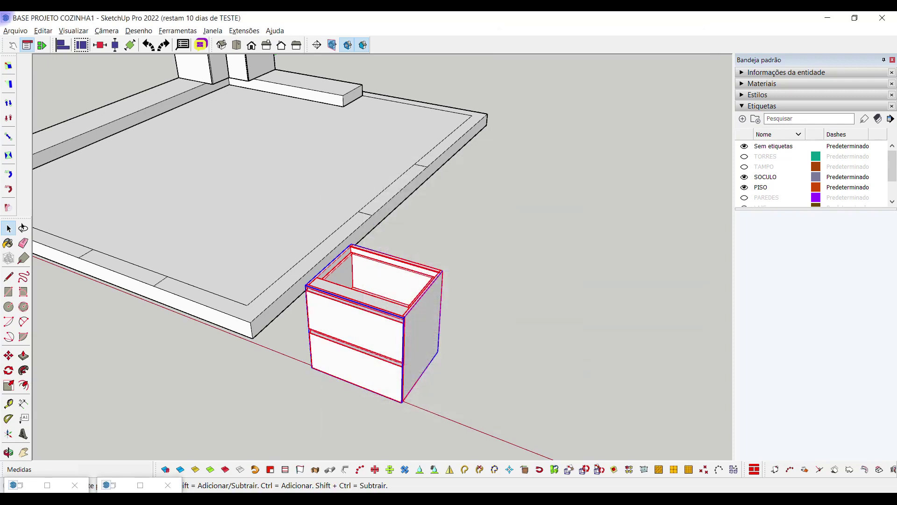
Snap the drawer cabinet's bottom corner against the corner cabinet on the plinth
middle_drag(523, 294, 270, 260)
scroll(201, 206, up, 5)
key(m)
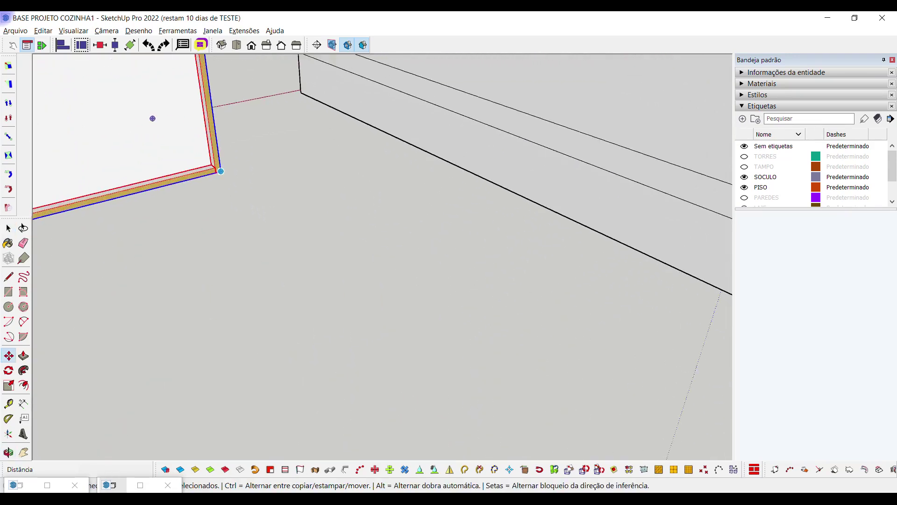
scroll(221, 171, down, 6)
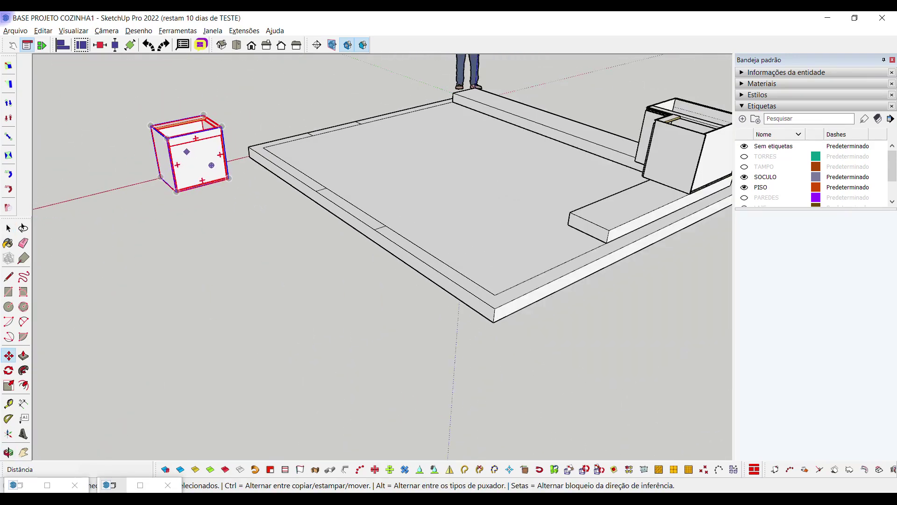
click(211, 165)
scroll(211, 165, down, 3)
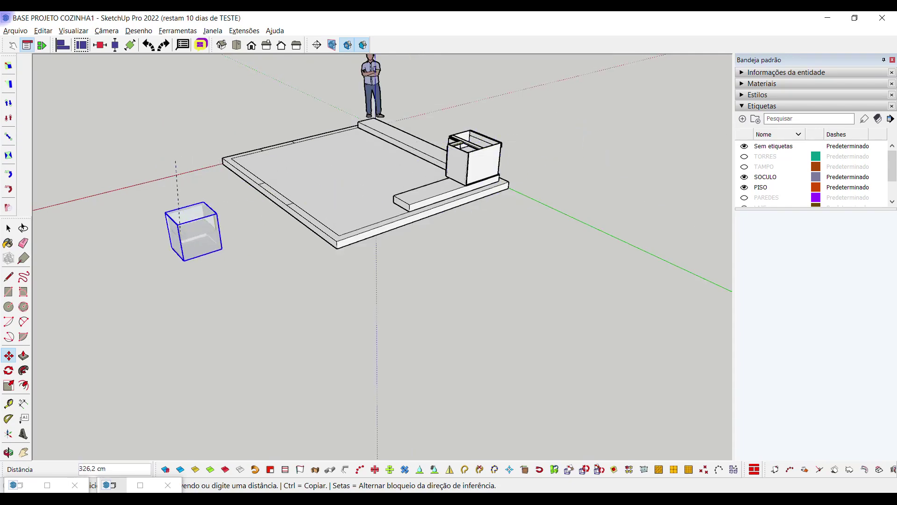
scroll(226, 208, up, 8)
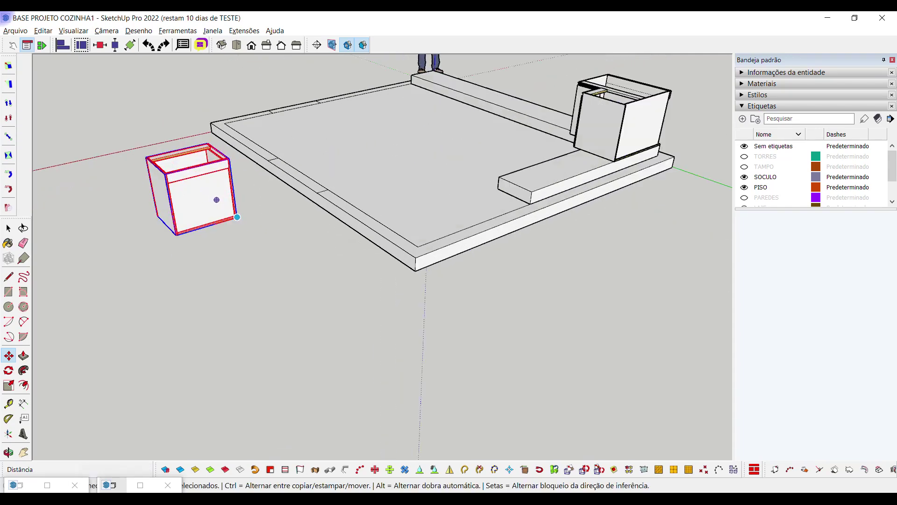
scroll(213, 214, down, 8)
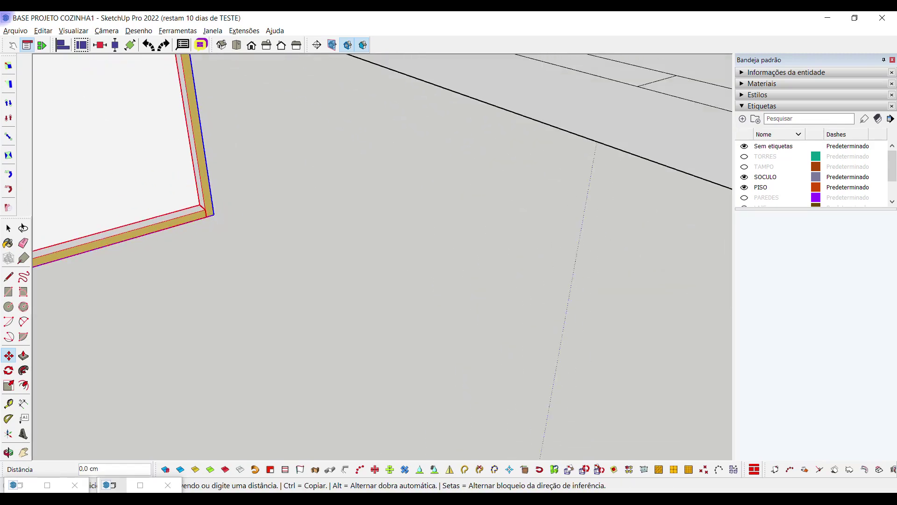
scroll(551, 106, up, 6)
scroll(553, 105, down, 7)
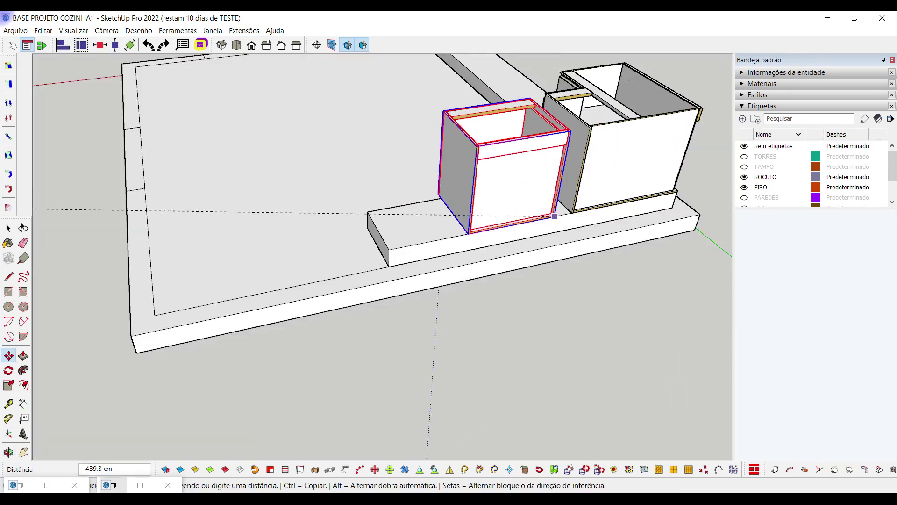
scroll(552, 101, up, 6)
scroll(551, 101, down, 7)
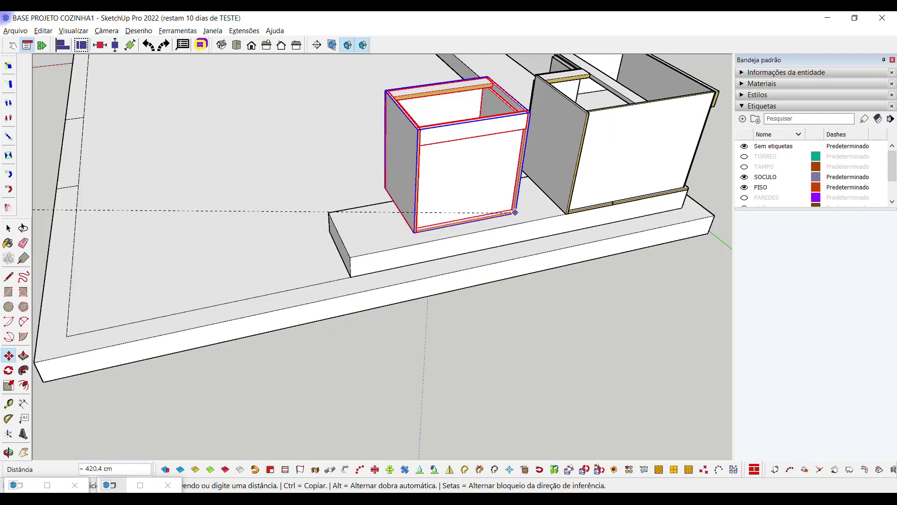
scroll(447, 257, up, 6)
scroll(446, 257, up, 2)
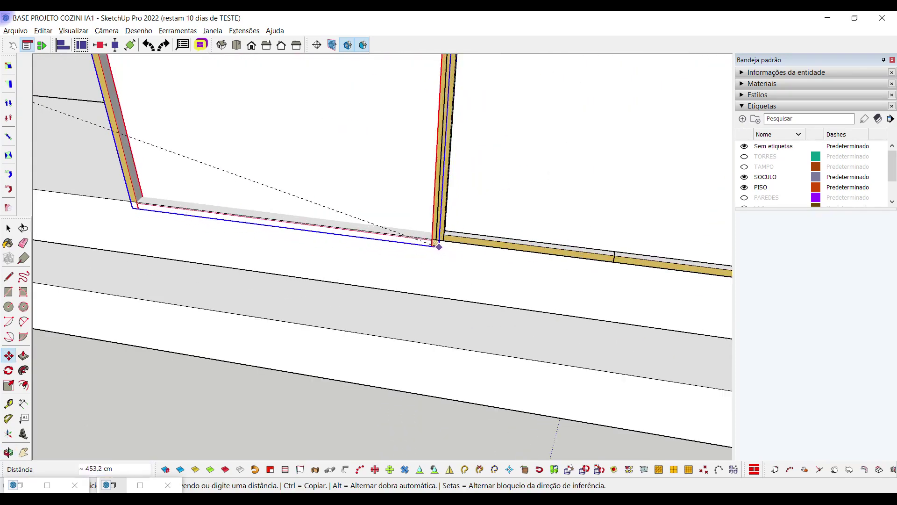
click(436, 239)
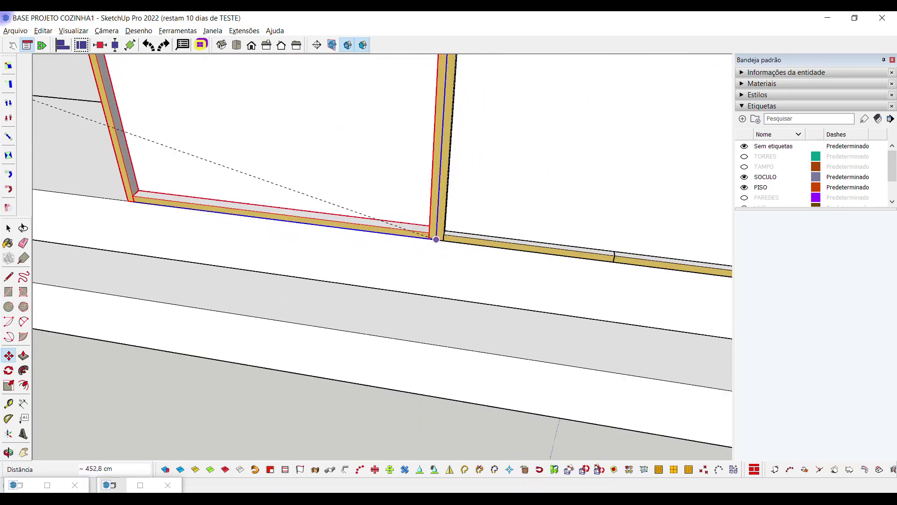
Orbit and walk the camera in to check both cabinets on the plinth
scroll(436, 239, down, 8)
middle_drag(436, 239, 411, 246)
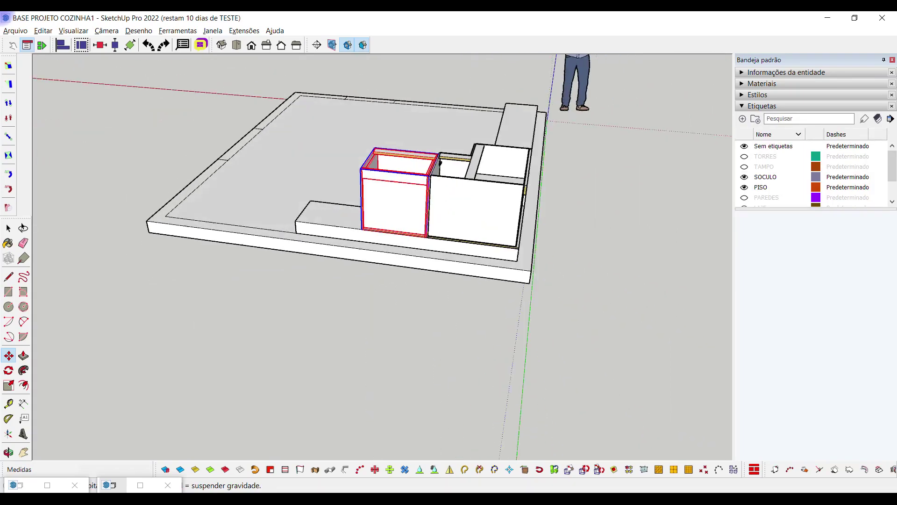
scroll(382, 232, up, 4)
scroll(380, 228, down, 6)
scroll(370, 225, up, 3)
middle_drag(370, 225, 467, 327)
key(space)
click(469, 328)
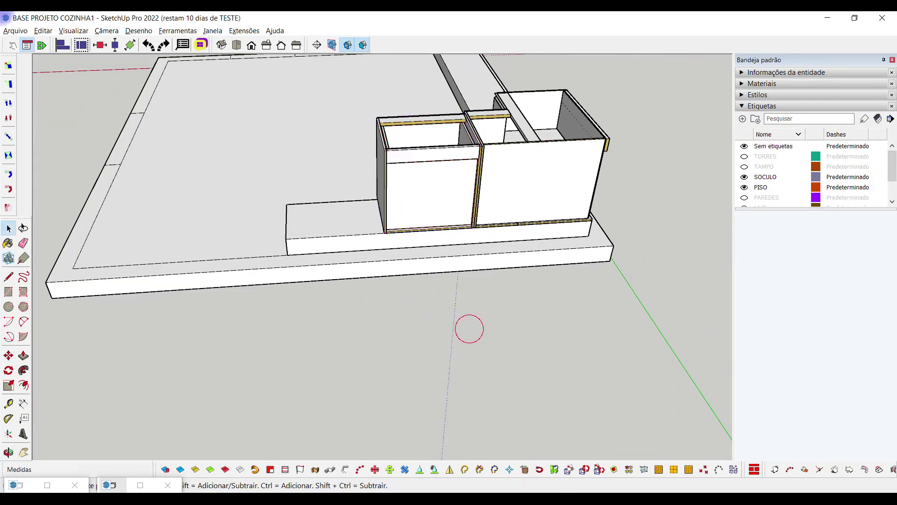
click(8, 452)
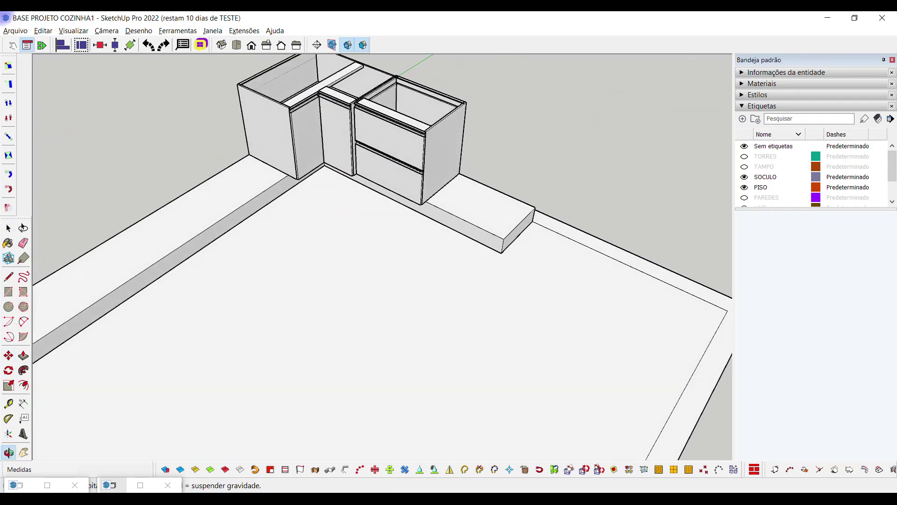
key(space)
scroll(382, 257, down, 5)
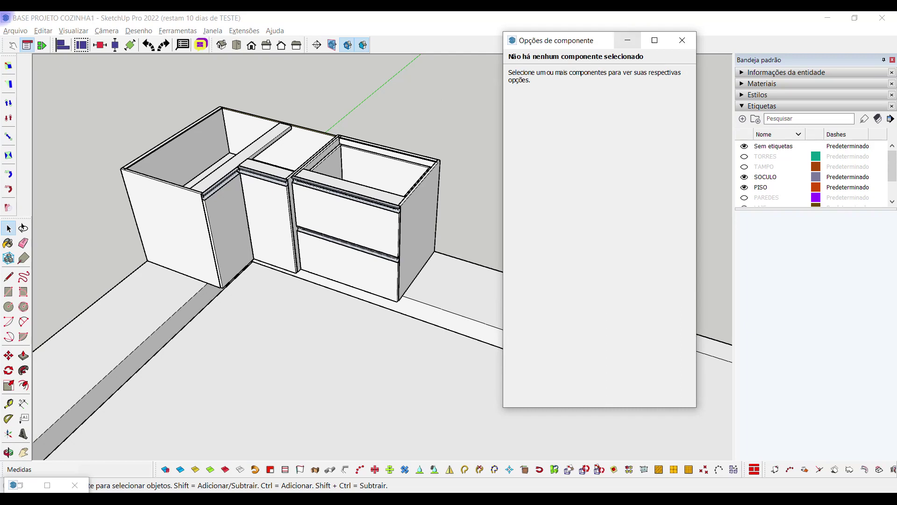
Set the right drawer cabinet's Profundidade caixa to 600 mm and apply
click(366, 185)
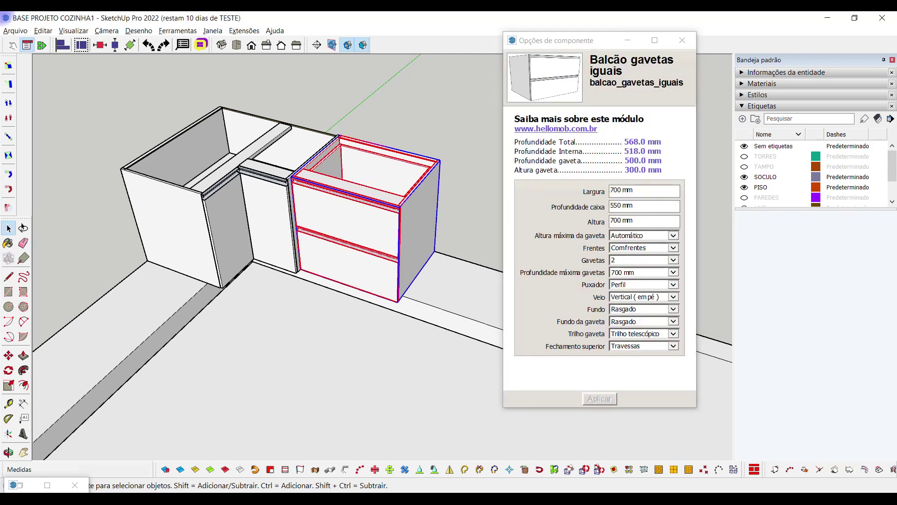
click(621, 206)
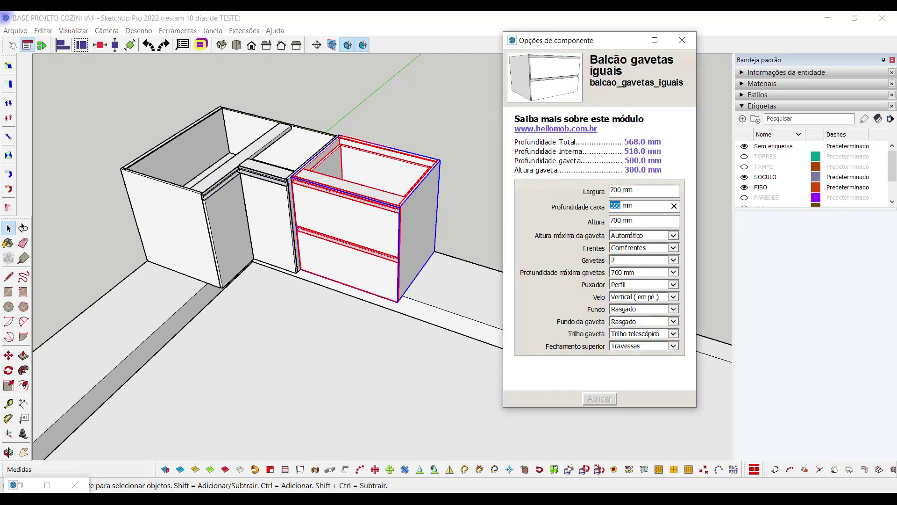
click(593, 398)
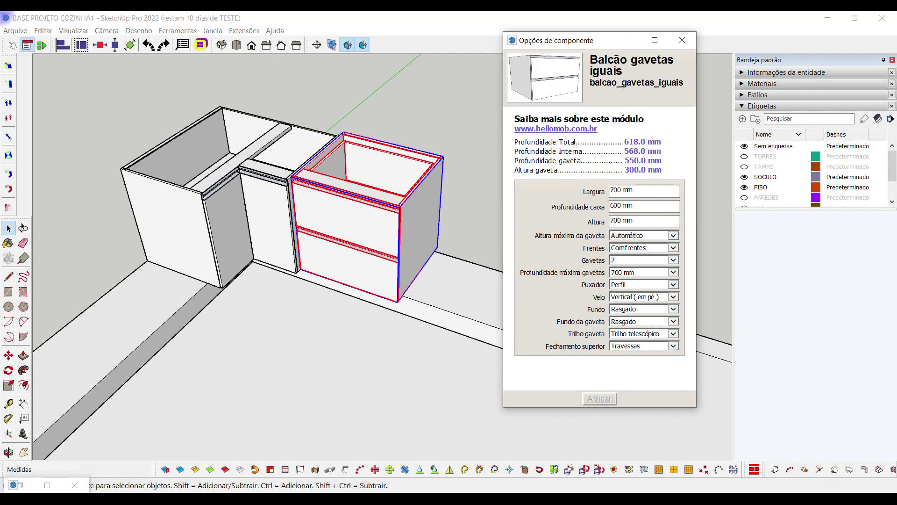
Shift the deepened cabinet 5 cm to align it with its neighbour
middle_drag(355, 289, 366, 327)
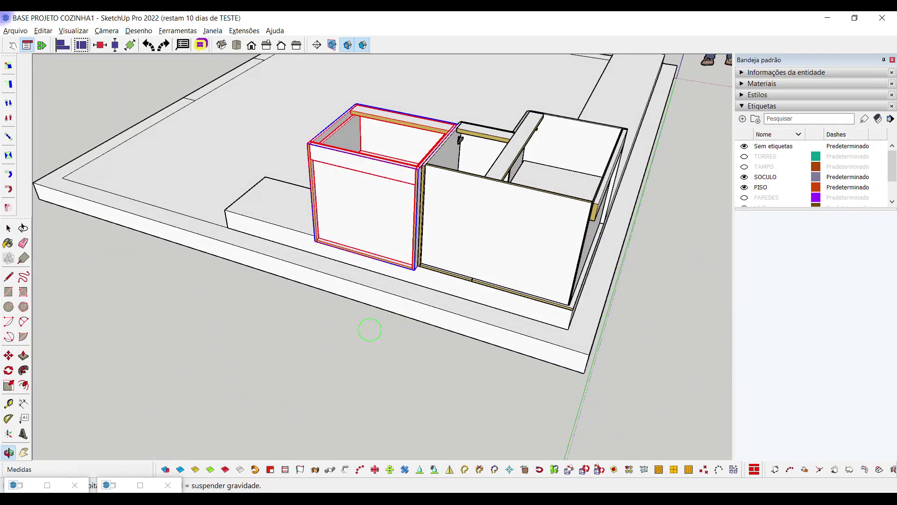
scroll(397, 289, up, 6)
key(m)
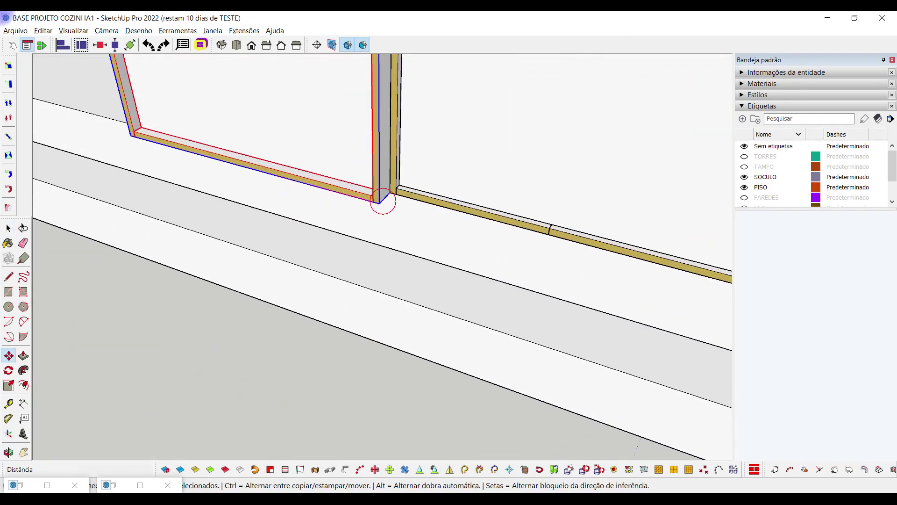
click(380, 202)
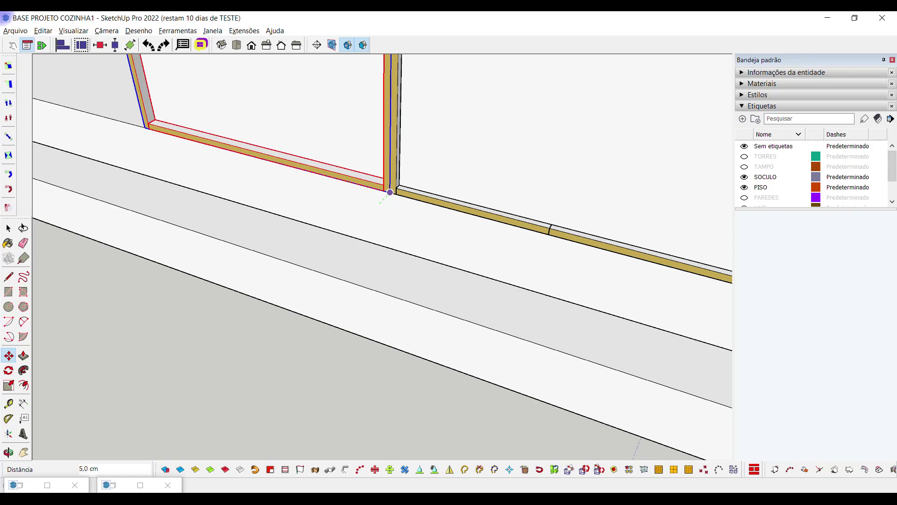
scroll(390, 192, down, 8)
key(space)
middle_drag(327, 327, 233, 359)
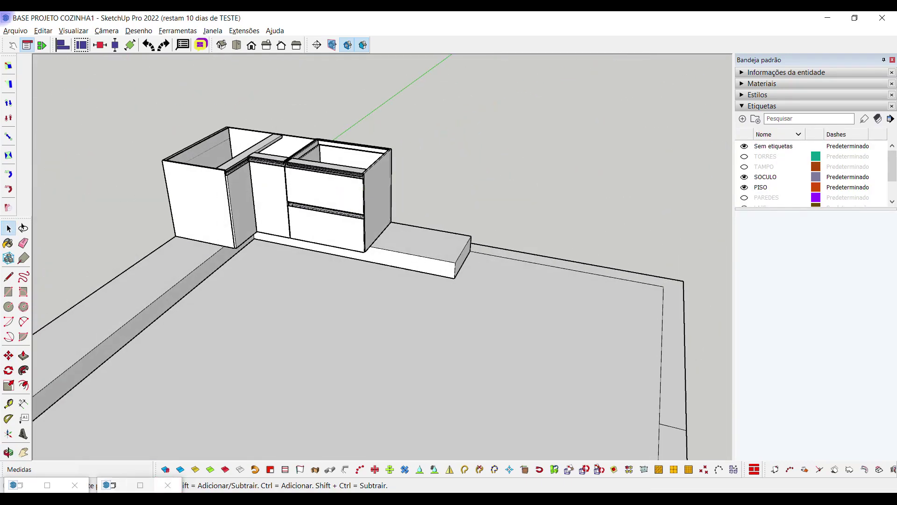
click(112, 485)
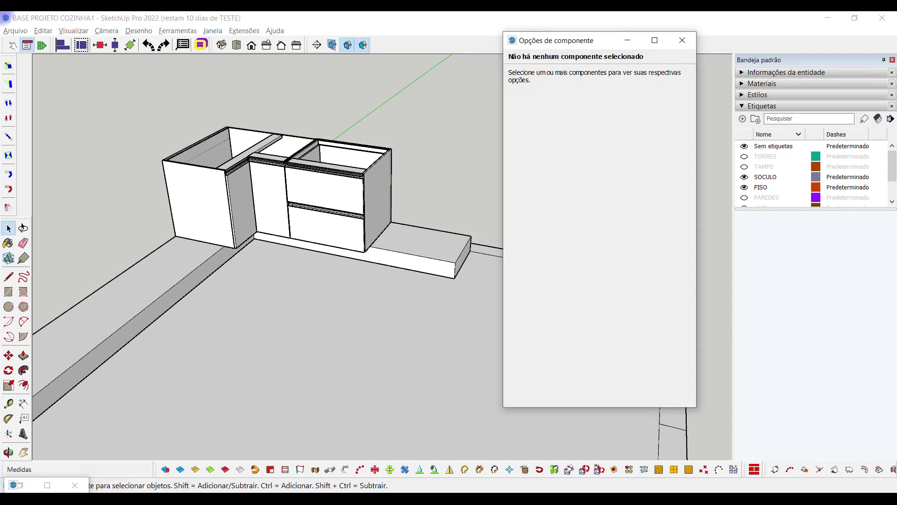
click(628, 41)
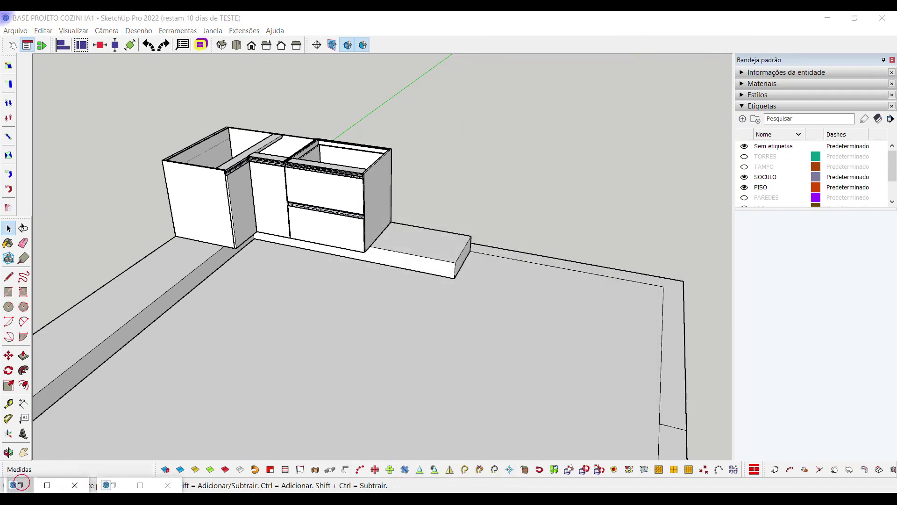
click(47, 485)
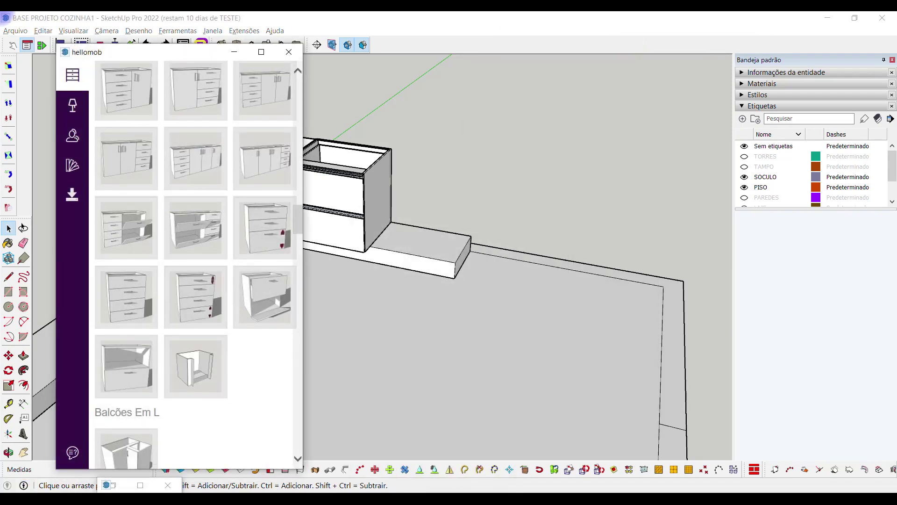
click(234, 51)
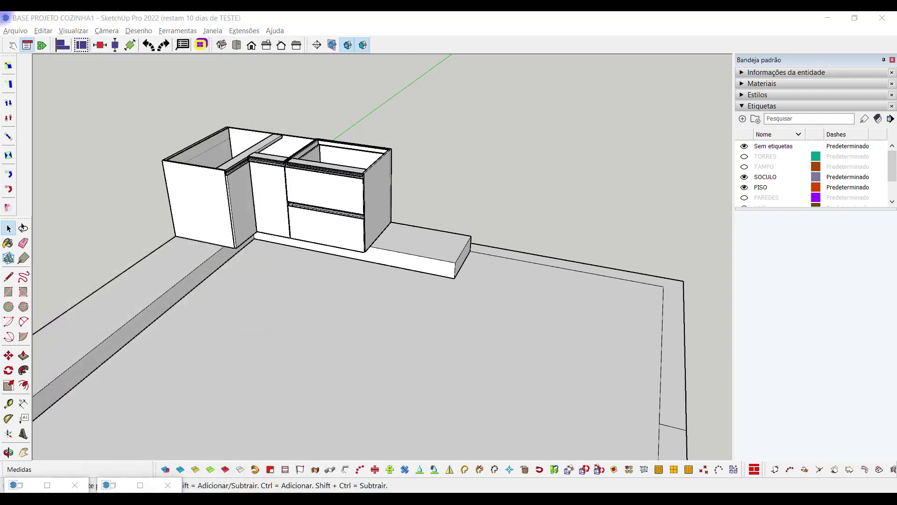
mouse_move(415, 498)
click(351, 448)
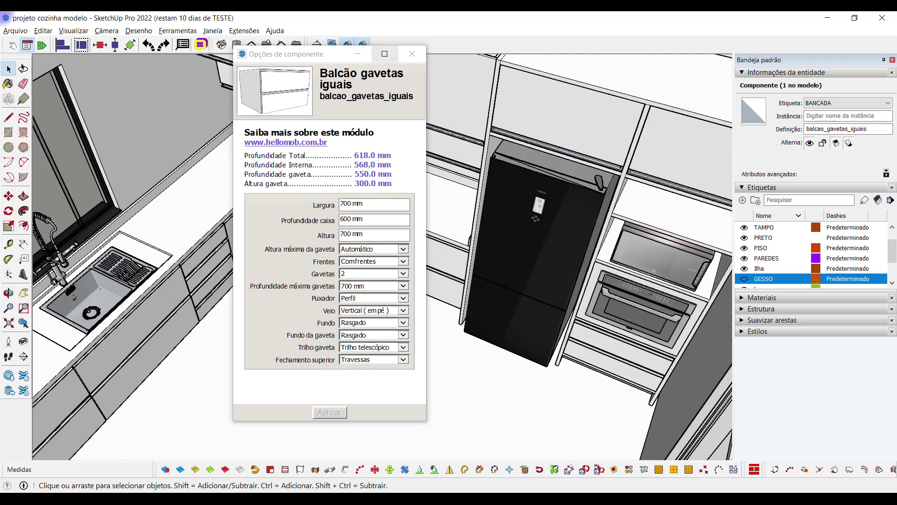
click(412, 54)
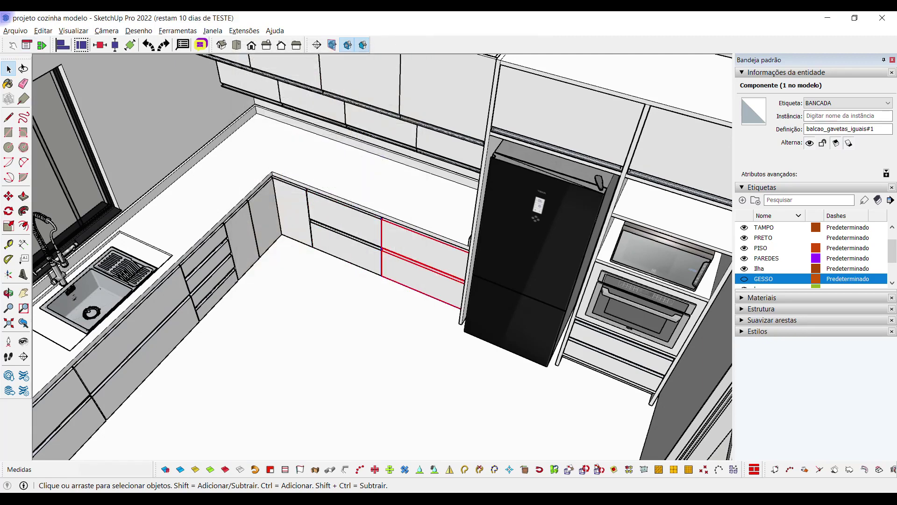
right_click(402, 254)
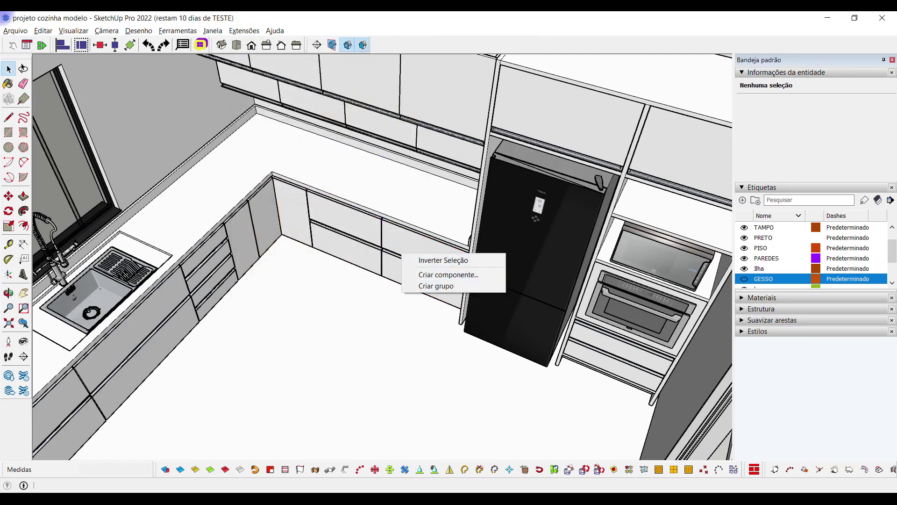
click(403, 254)
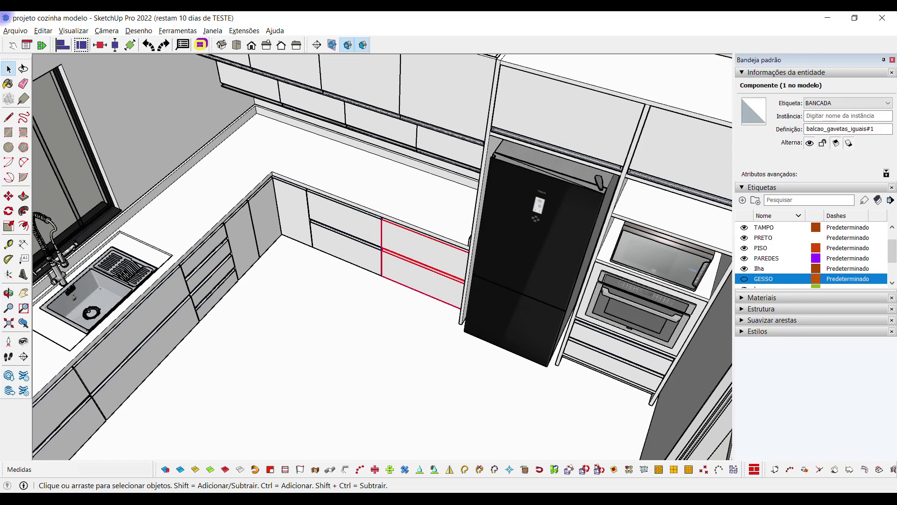
right_click(393, 250)
mouse_move(449, 486)
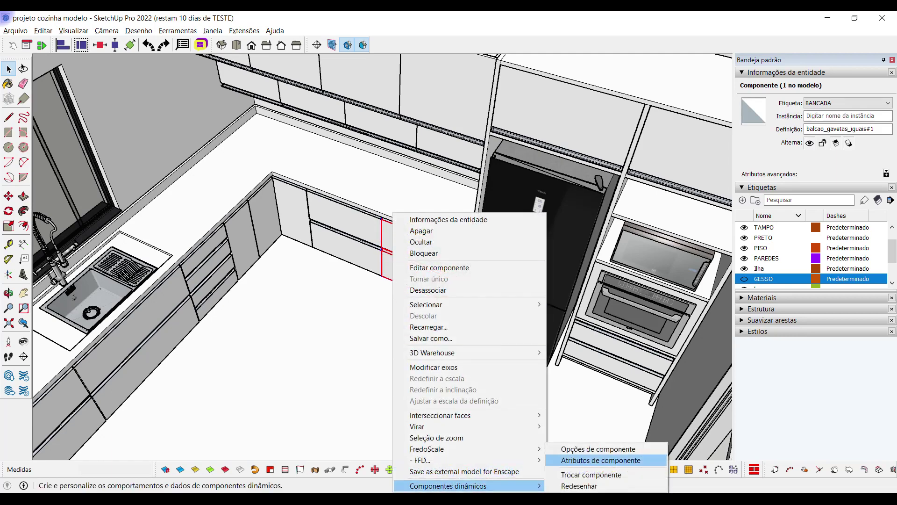
click(598, 449)
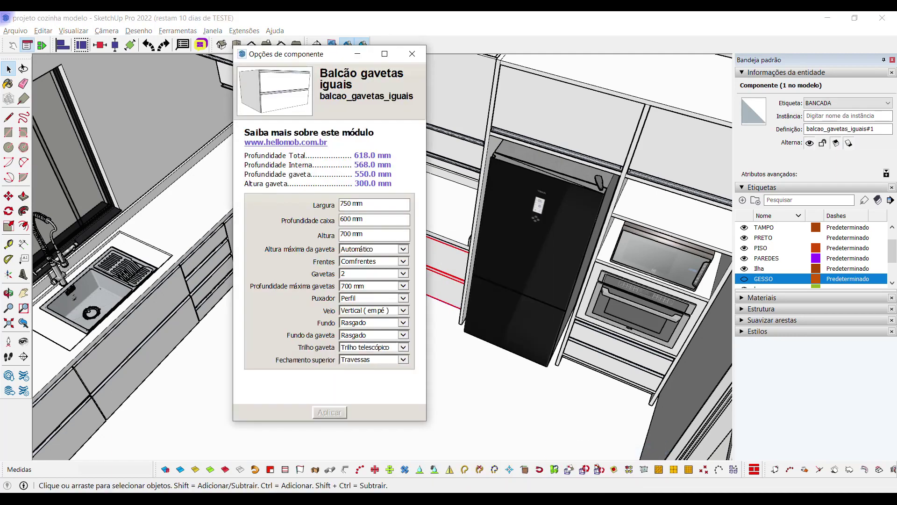
click(477, 455)
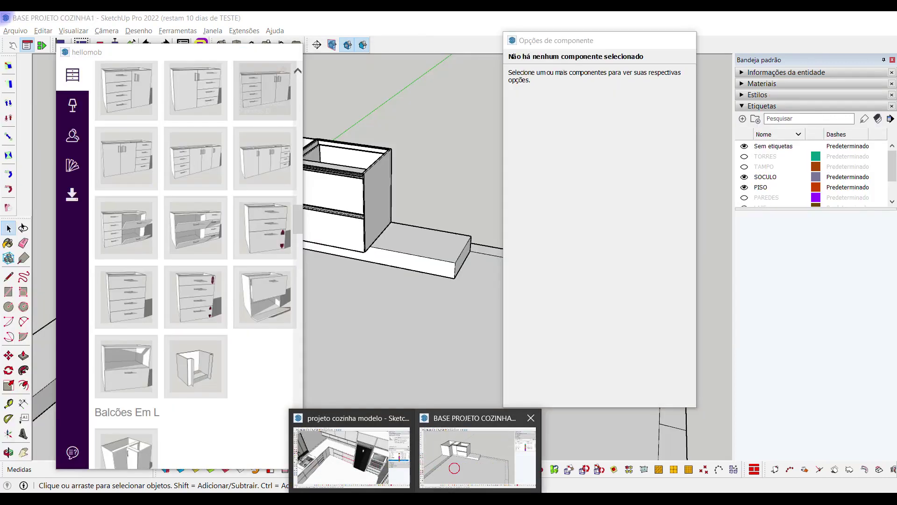
Copy the drawer base cabinet and place the pasted copy on the floor in front of the run
scroll(359, 193, up, 2)
click(358, 193)
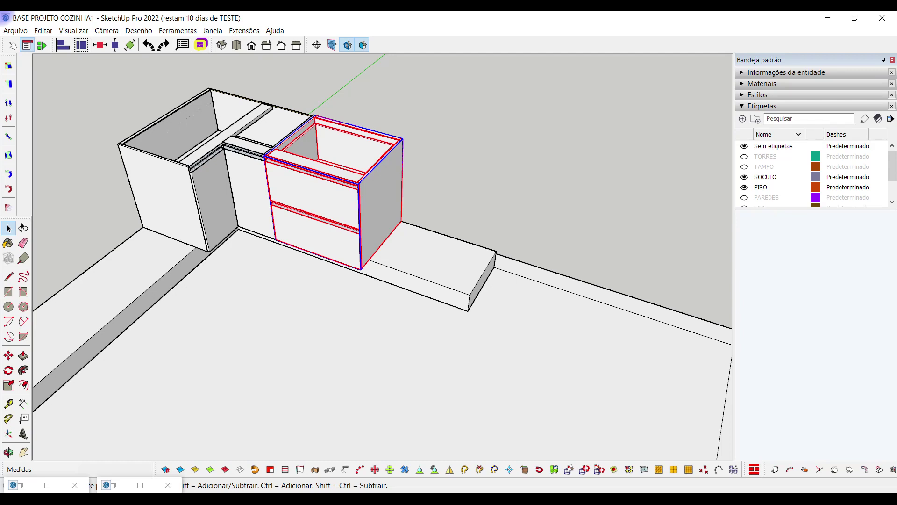
click(514, 192)
key(ctrl+v)
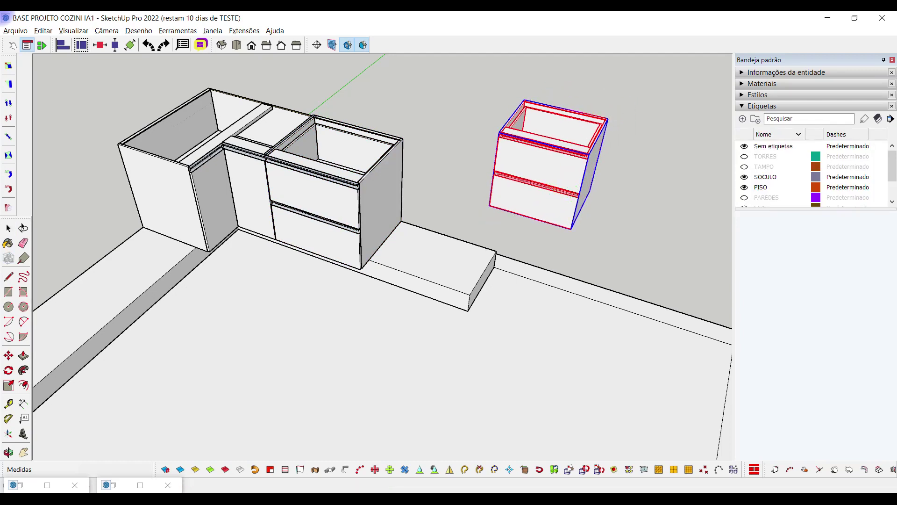
middle_drag(570, 225, 355, 281)
scroll(351, 268, up, 5)
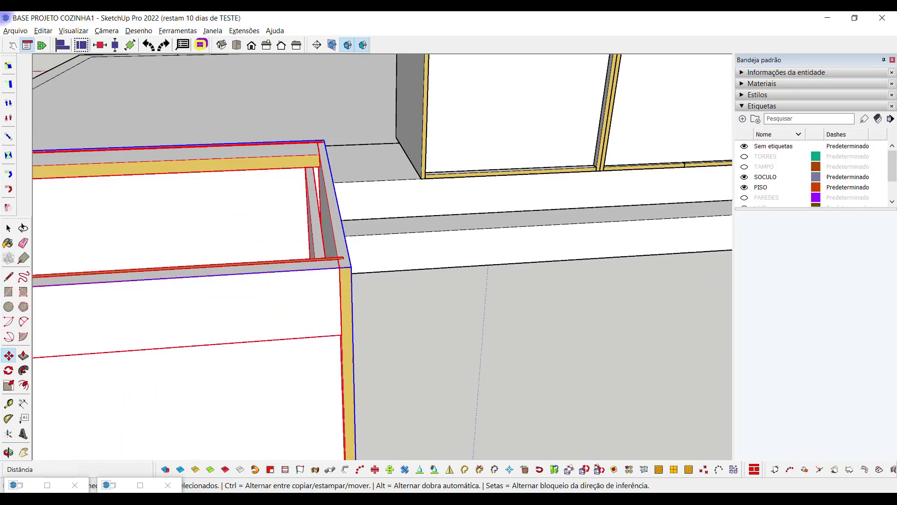
scroll(350, 268, down, 5)
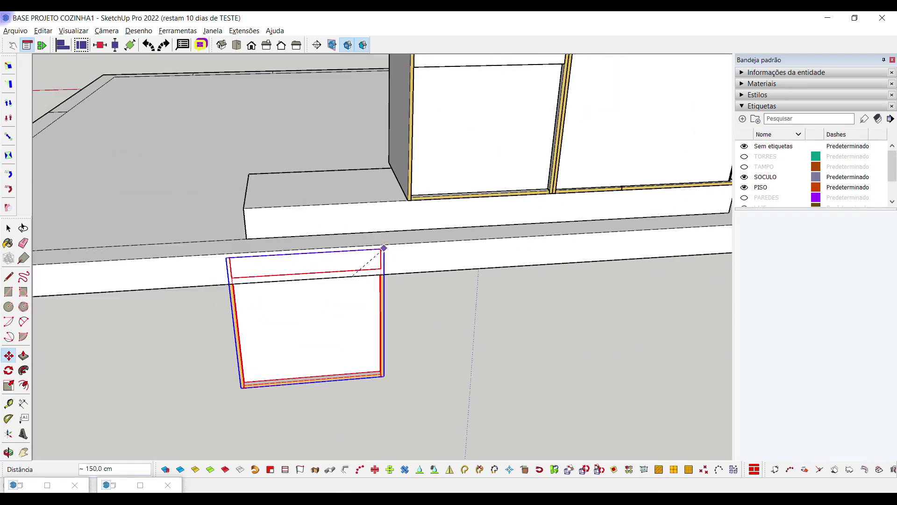
click(396, 438)
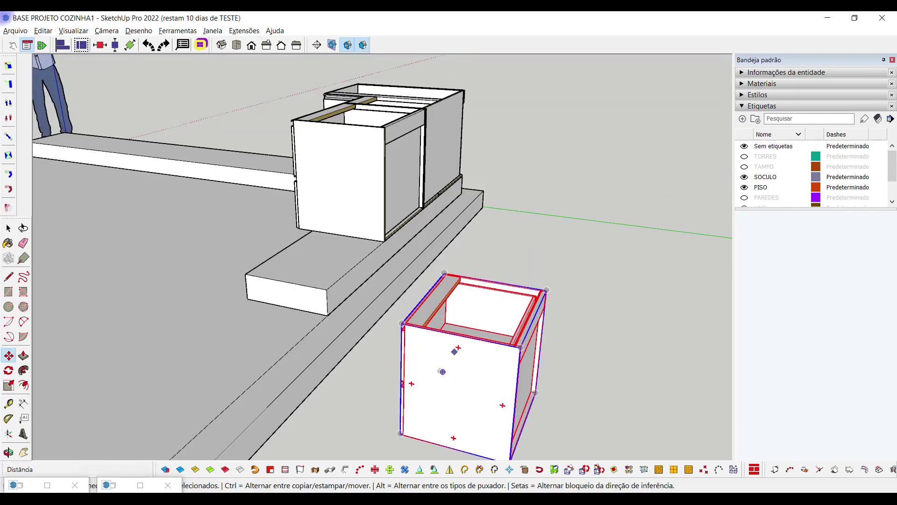
Widen the copied drawer cabinet to 750 mm in its component options
right_click(455, 352)
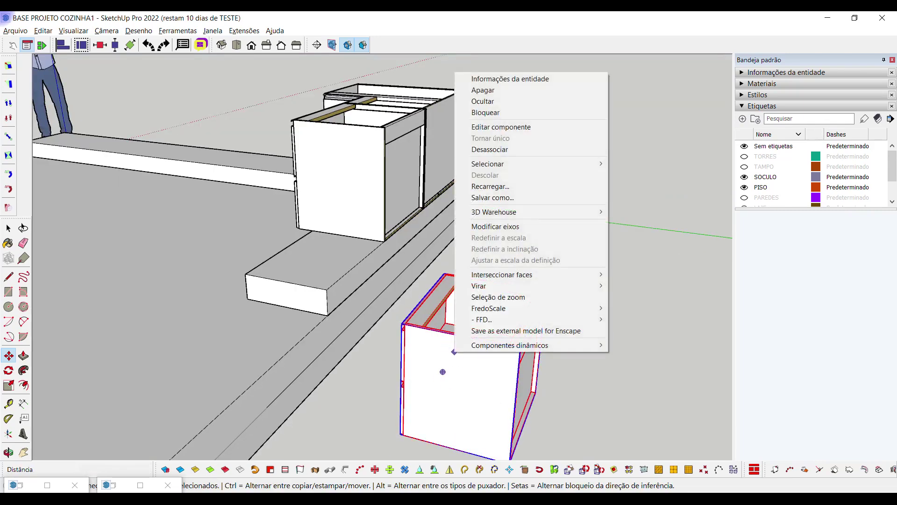
mouse_move(537, 345)
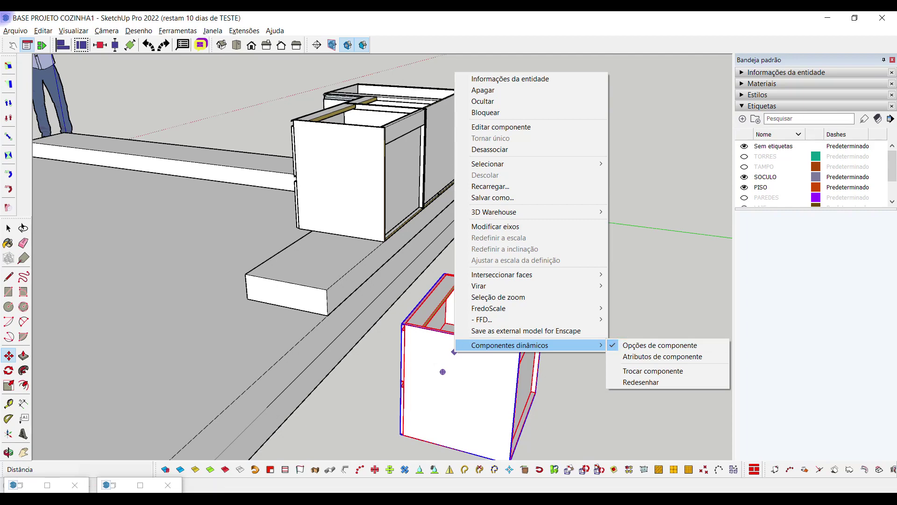
click(660, 344)
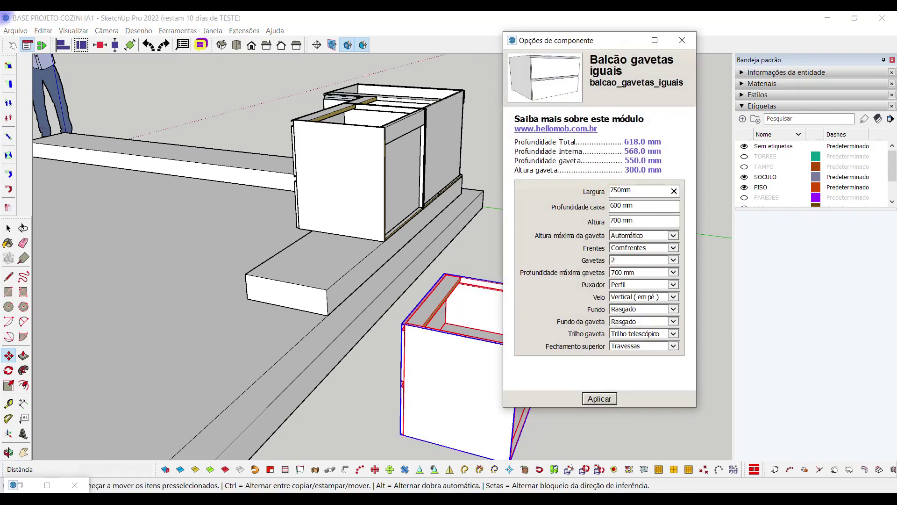
click(600, 398)
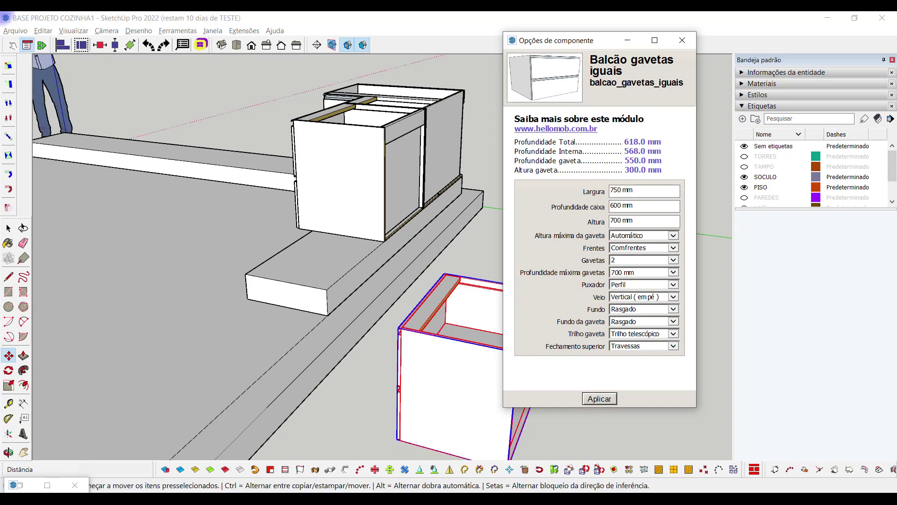
click(682, 40)
Set the 750 mm copy on the plinth beside the first drawer cabinet and deselect it
middle_drag(420, 327, 289, 346)
scroll(288, 346, up, 3)
click(290, 416)
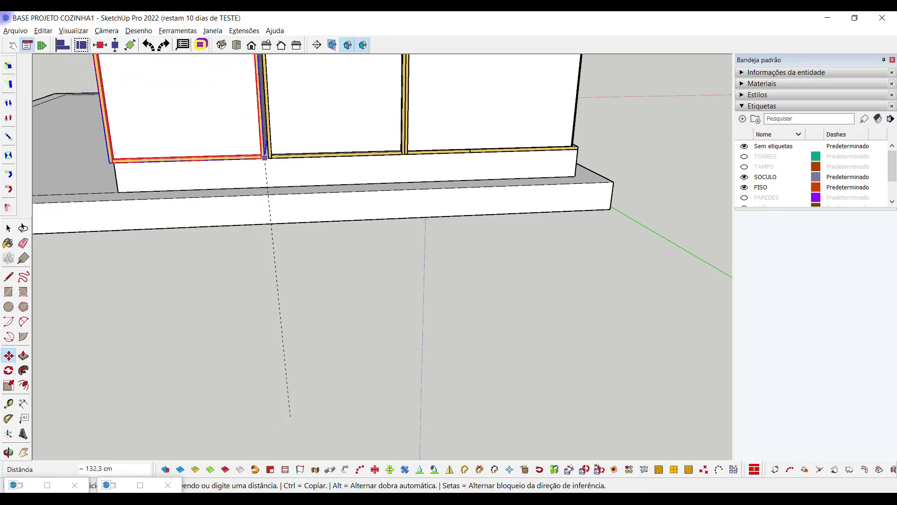
click(269, 158)
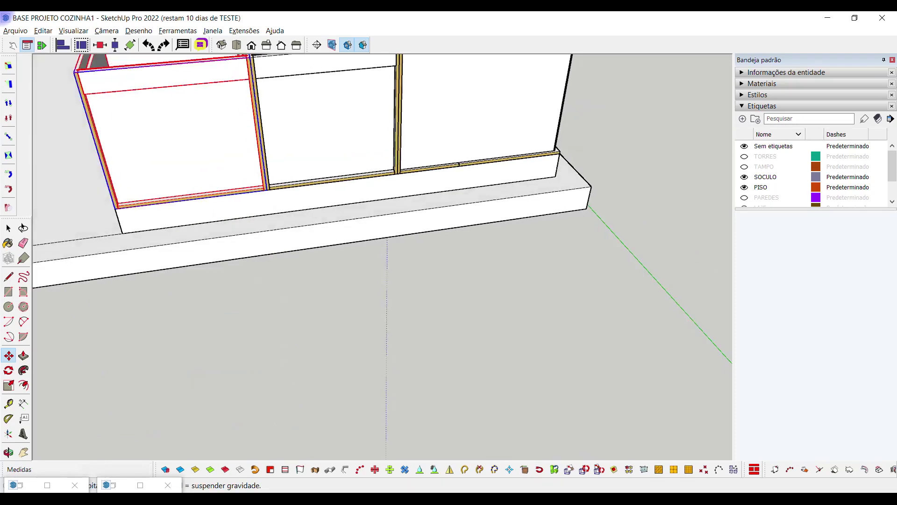
middle_drag(268, 158, 421, 262)
scroll(572, 278, down, 4)
scroll(572, 278, down, 3)
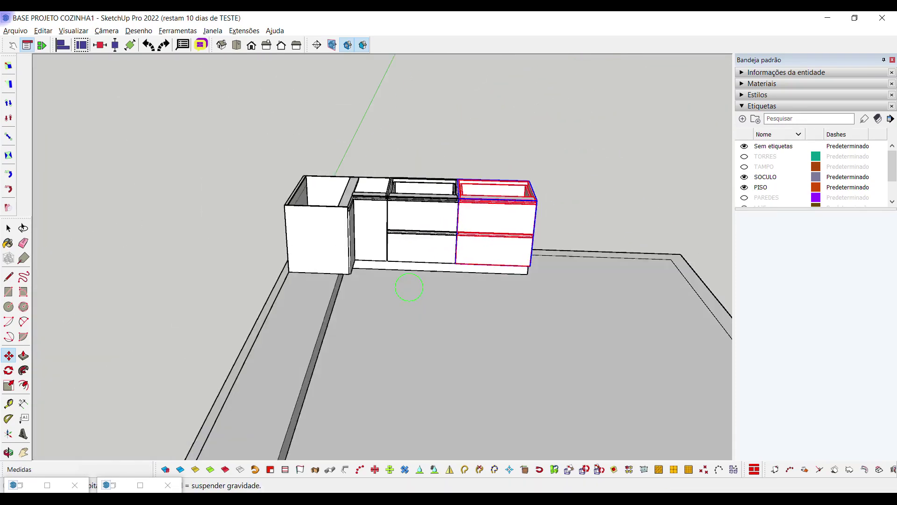
click(8, 452)
key(space)
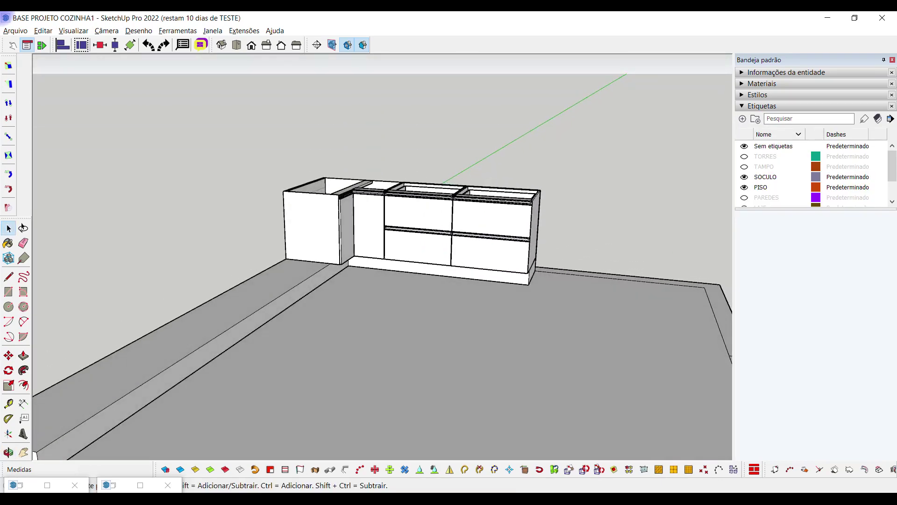
click(744, 156)
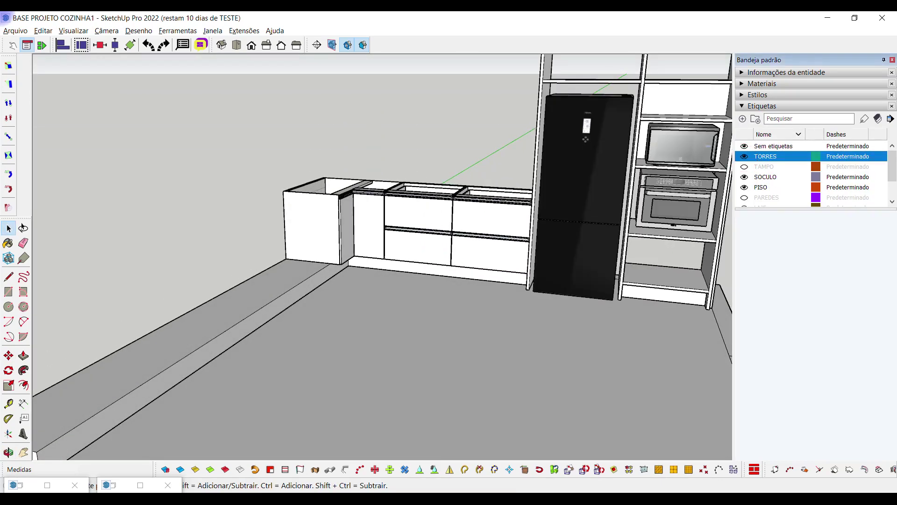
click(8, 453)
drag(464, 276, 465, 243)
key(space)
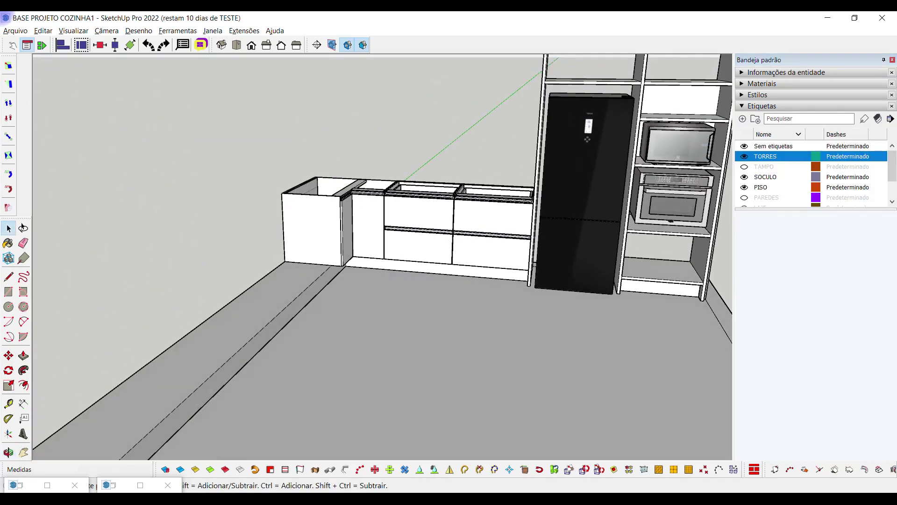
click(744, 167)
click(8, 452)
drag(543, 226, 543, 206)
key(space)
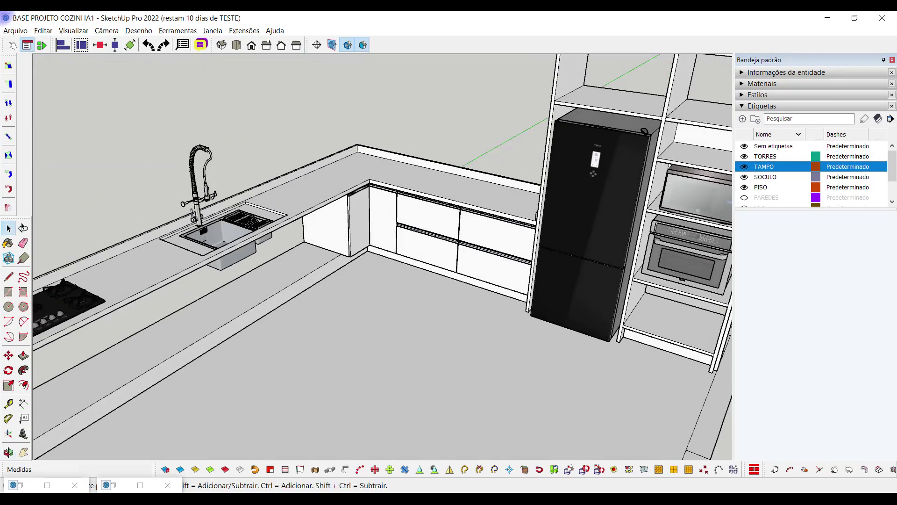
click(744, 166)
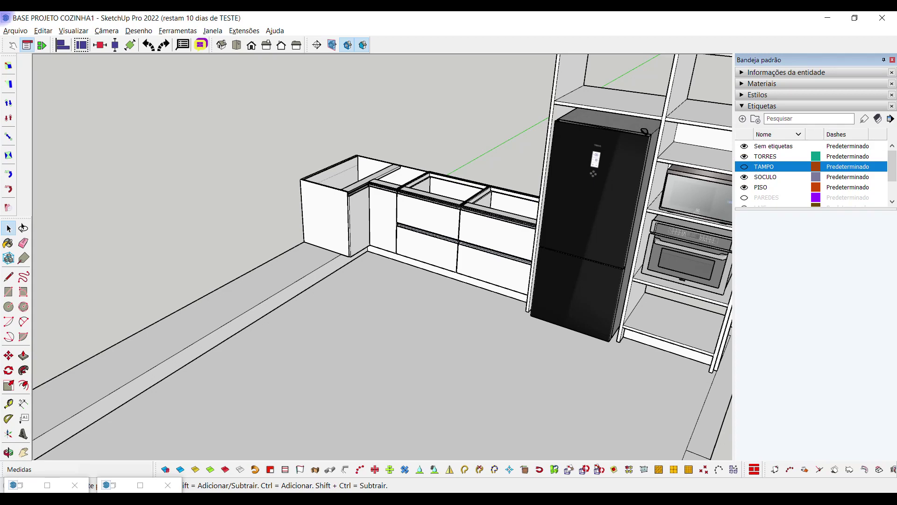
click(744, 156)
scroll(634, 277, down, 3)
scroll(811, 173, down, 1)
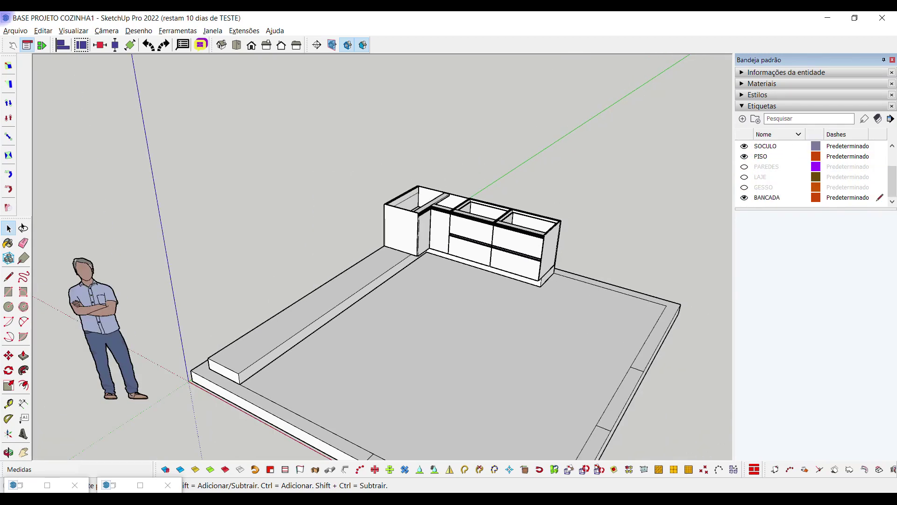
middle_drag(539, 173, 518, 172)
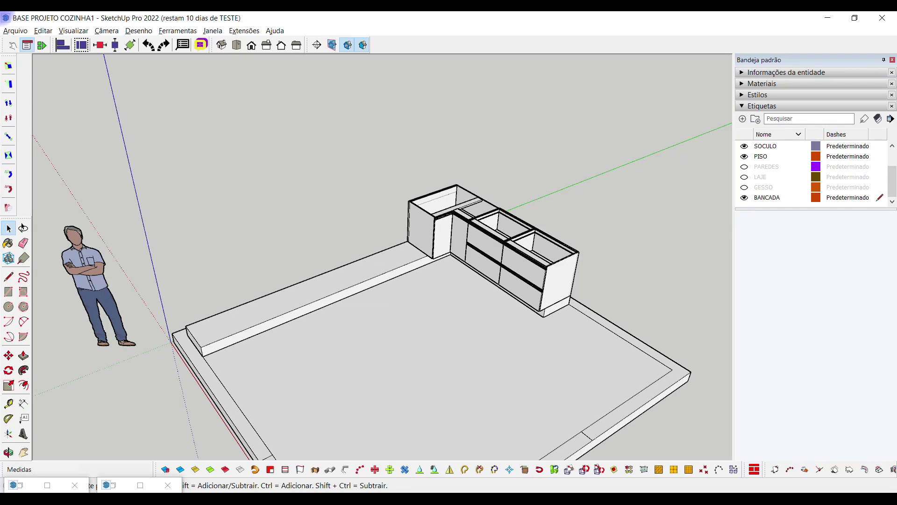
click(347, 454)
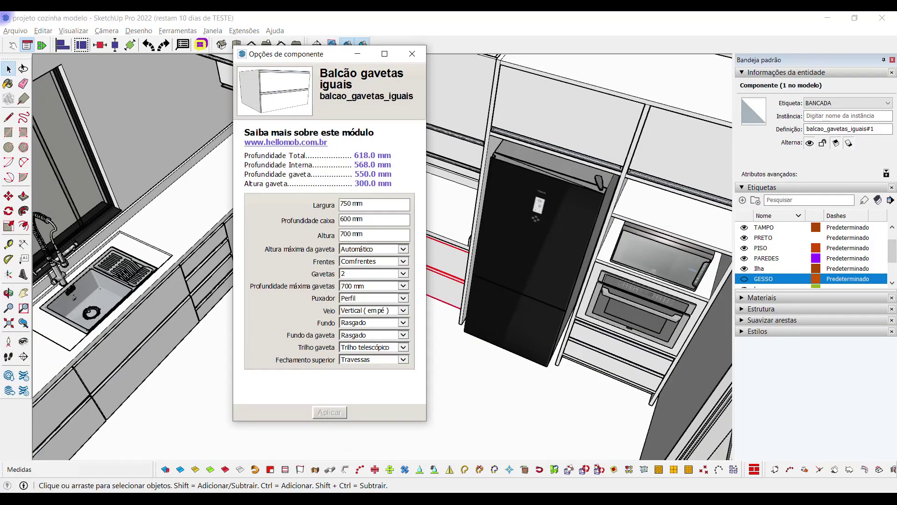
click(412, 54)
middle_drag(327, 210, 280, 201)
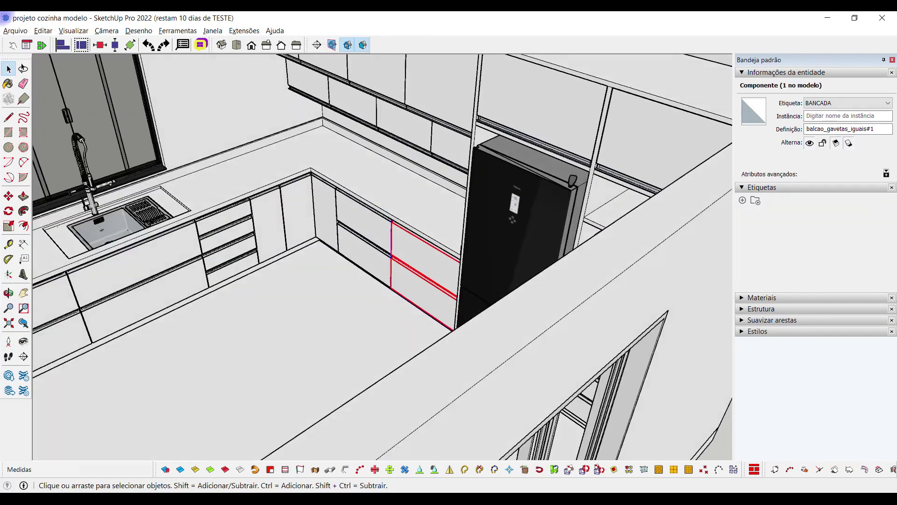
scroll(264, 194, up, 4)
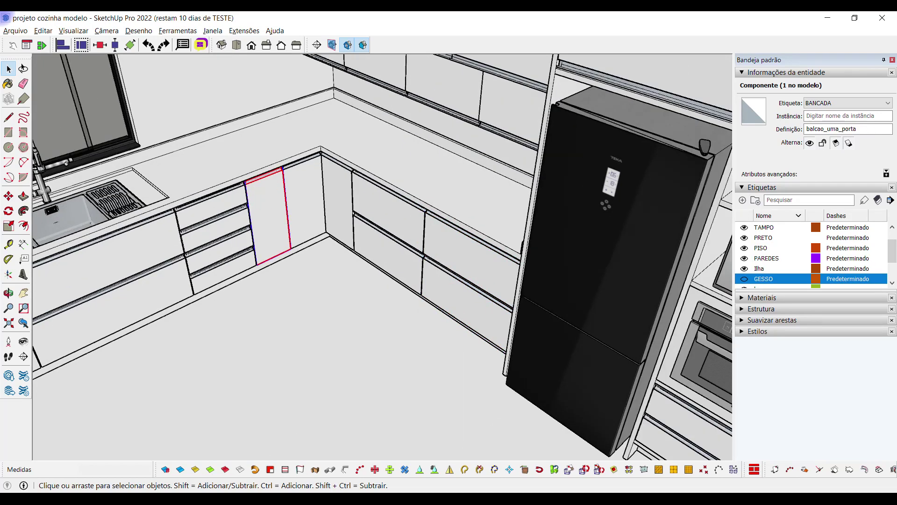
scroll(254, 206, up, 2)
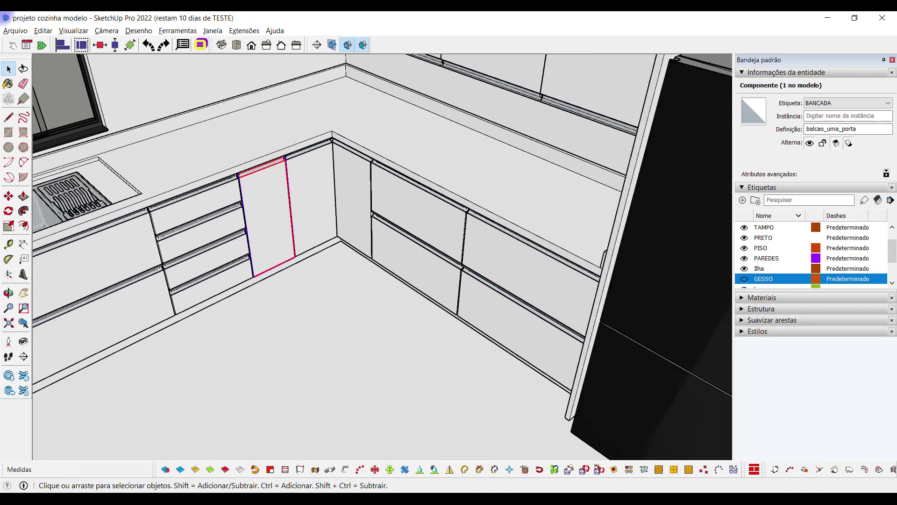
right_click(276, 216)
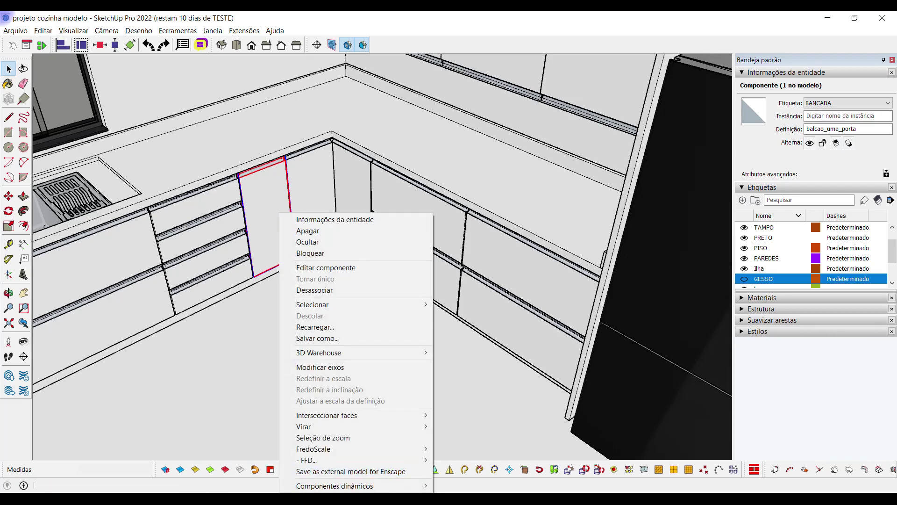
mouse_move(355, 486)
click(454, 447)
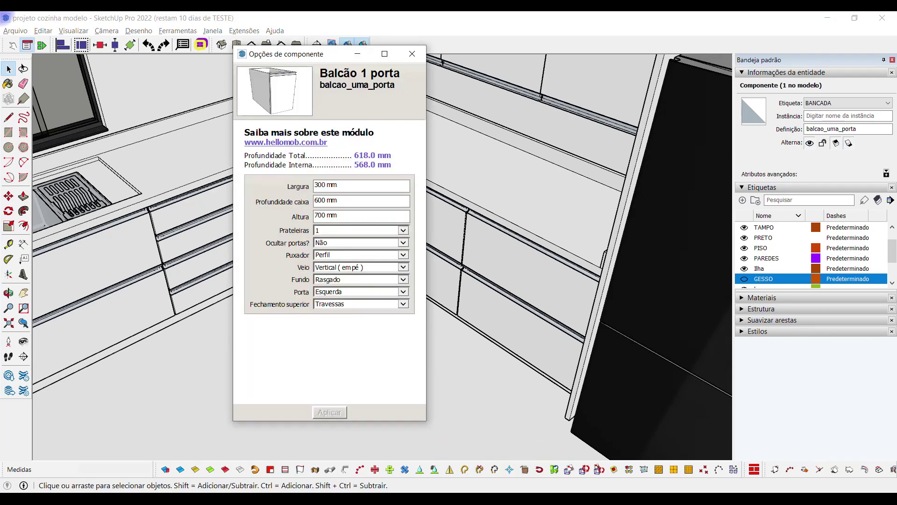
click(358, 54)
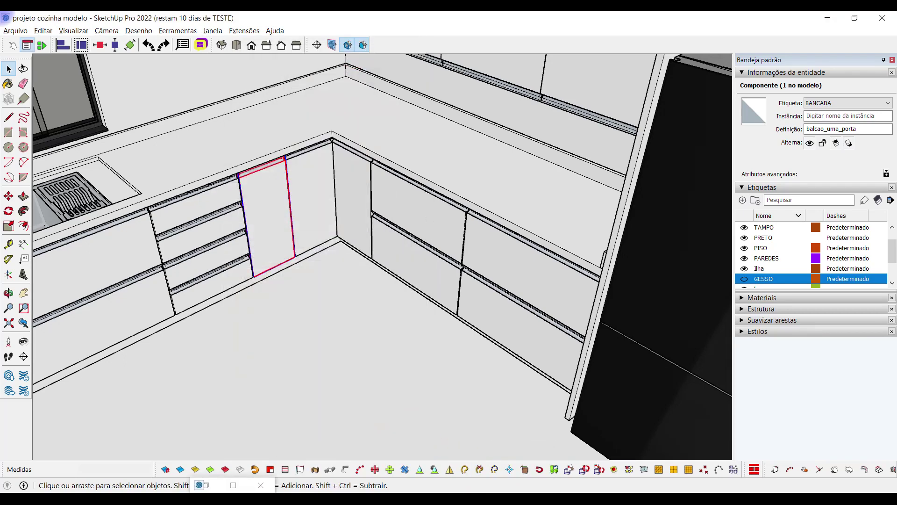
mouse_move(411, 498)
click(462, 449)
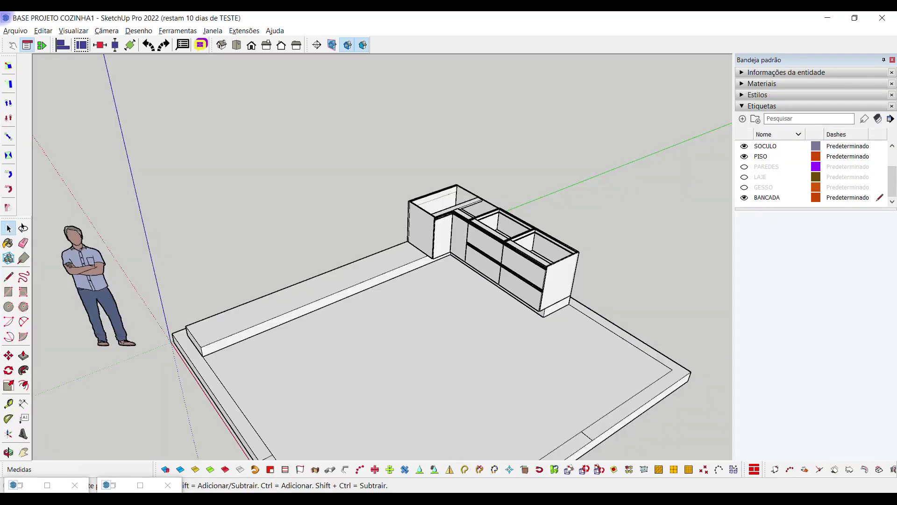
Insert a Balcão 1 porta cabinet from the hellomob Balcões catalogue
middle_drag(607, 336, 458, 283)
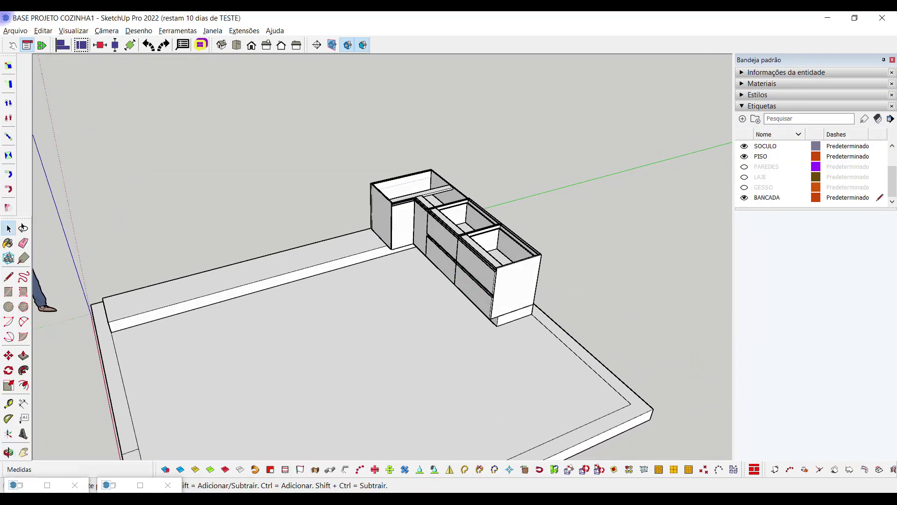
click(47, 485)
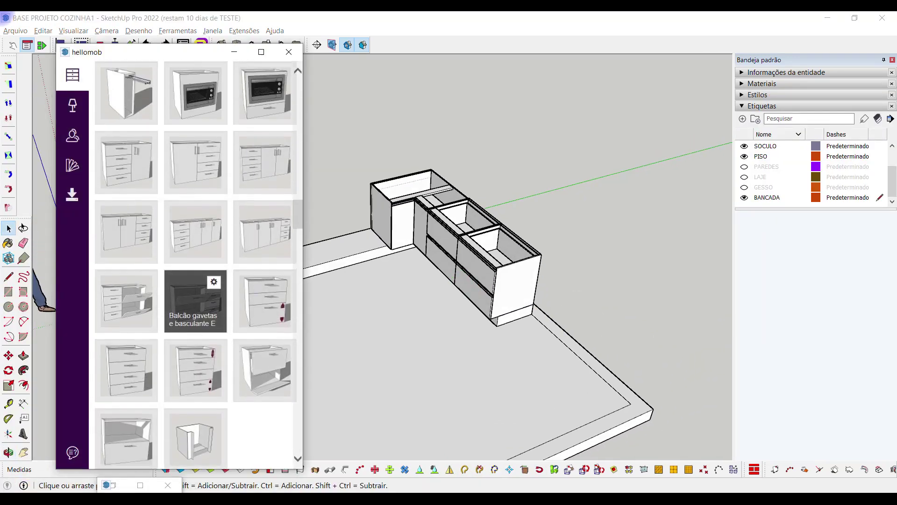
scroll(196, 259, up, 5)
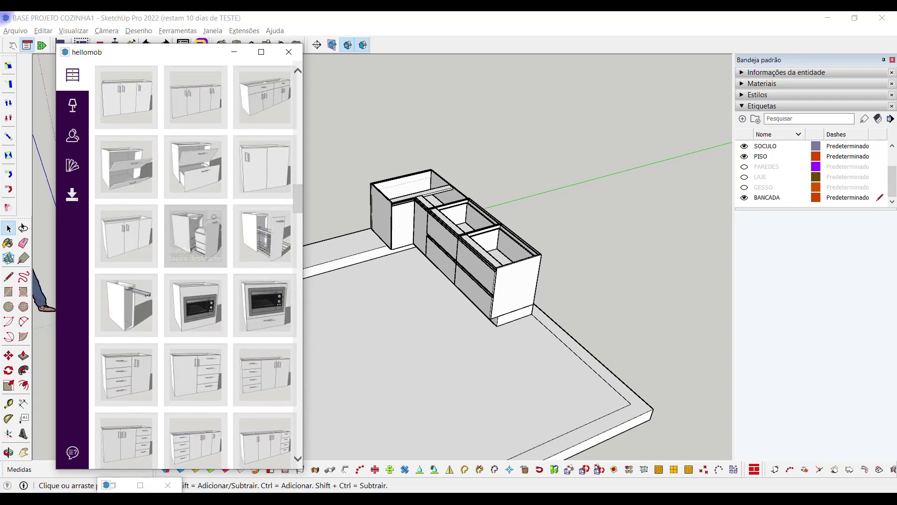
scroll(196, 247, up, 3)
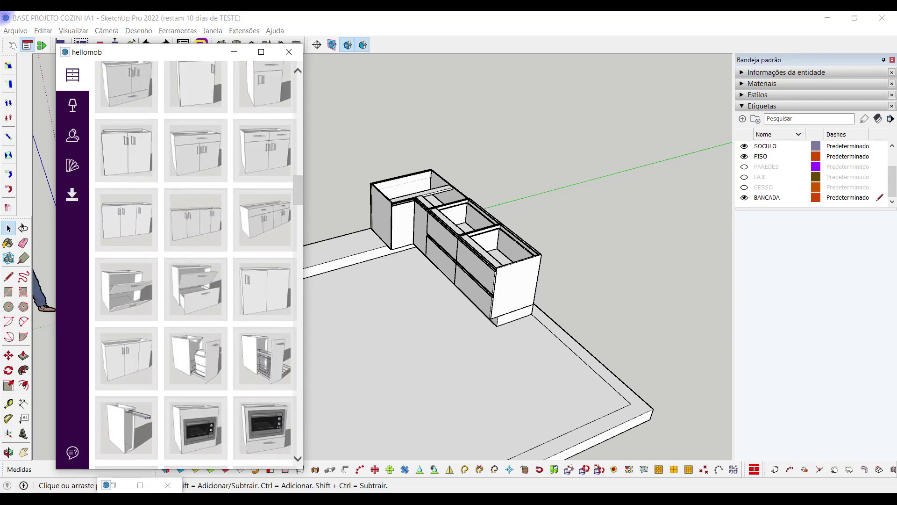
scroll(195, 204, up, 3)
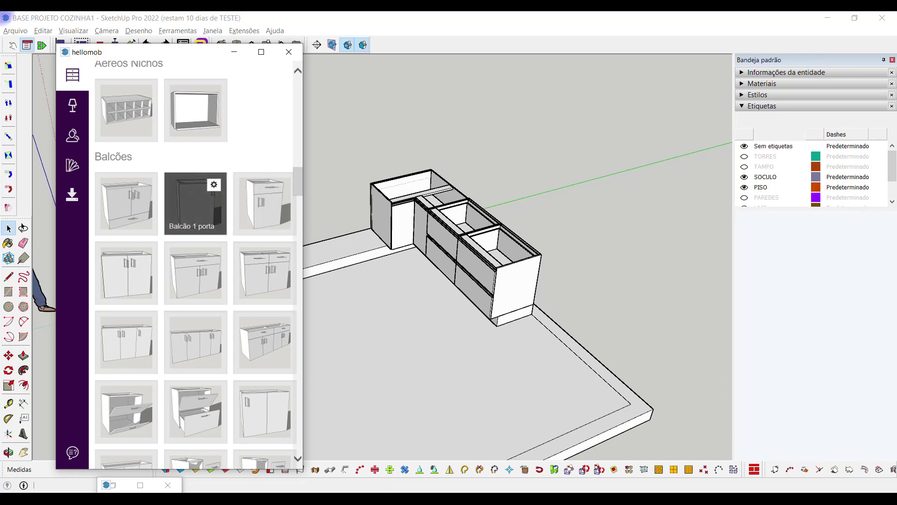
click(234, 52)
scroll(151, 281, down, 3)
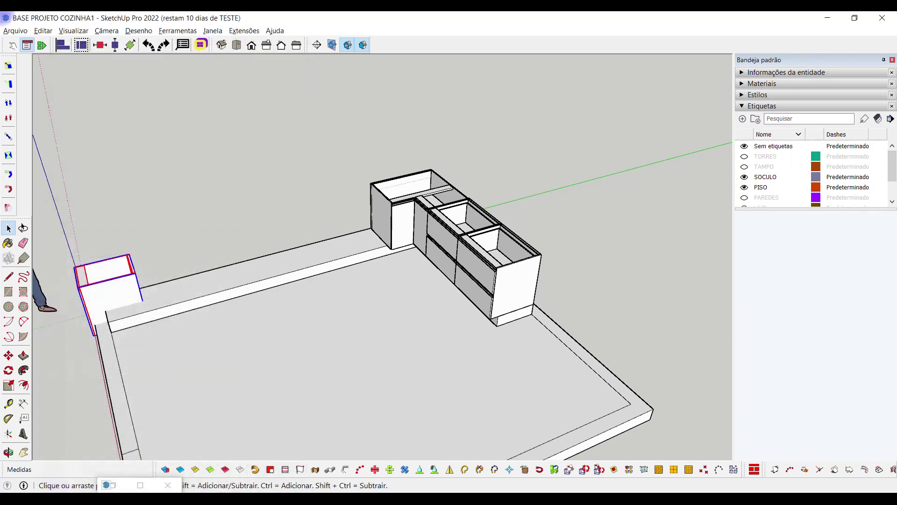
middle_drag(161, 247, 153, 283)
key(m)
click(176, 305)
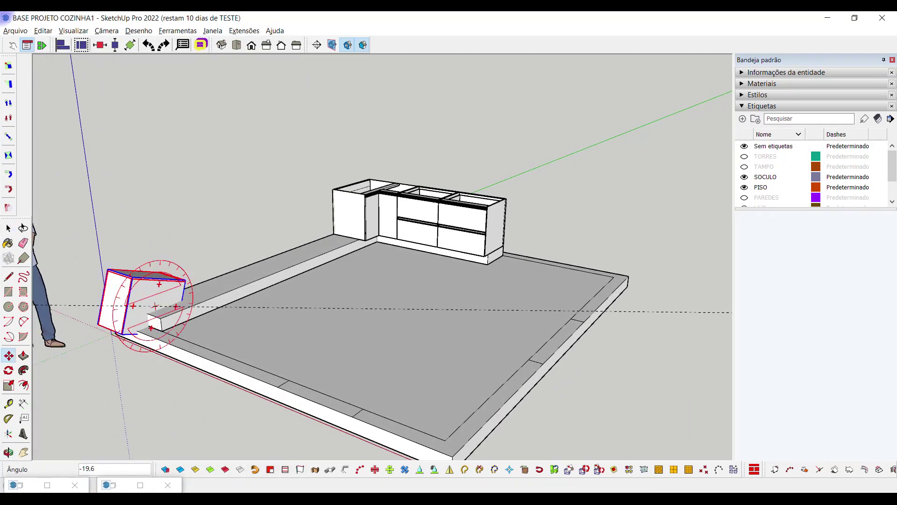
key(Escape)
scroll(117, 303, up, 2)
key(space)
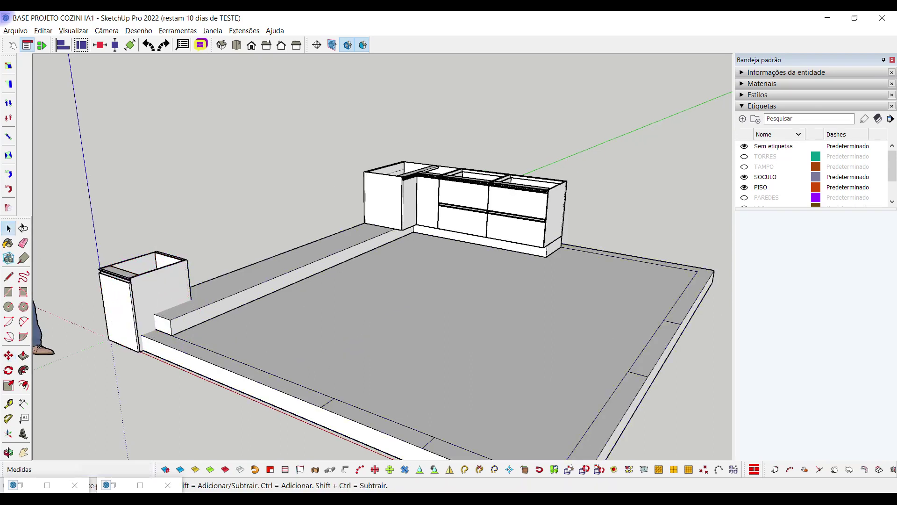
Move the new one-door cabinet 465 cm to beside the floor slab's front corner
click(421, 206)
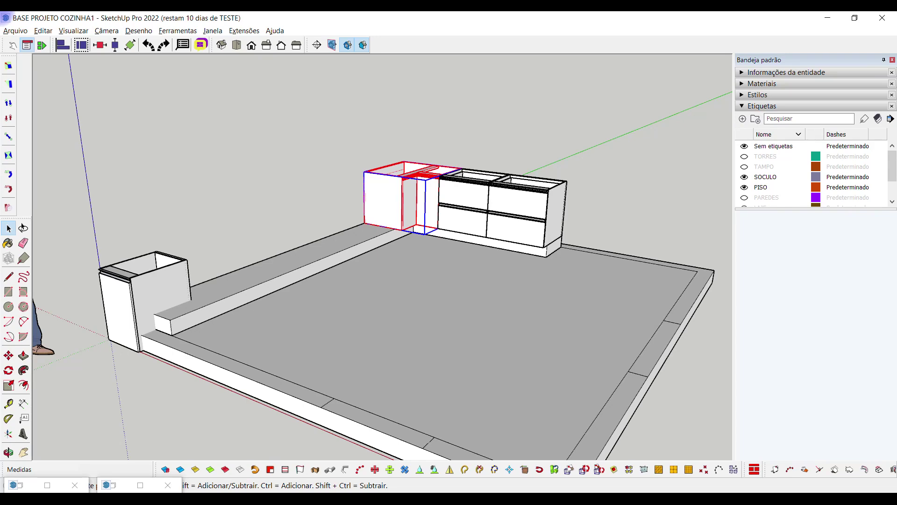
scroll(178, 322, down, 3)
middle_drag(177, 322, 177, 241)
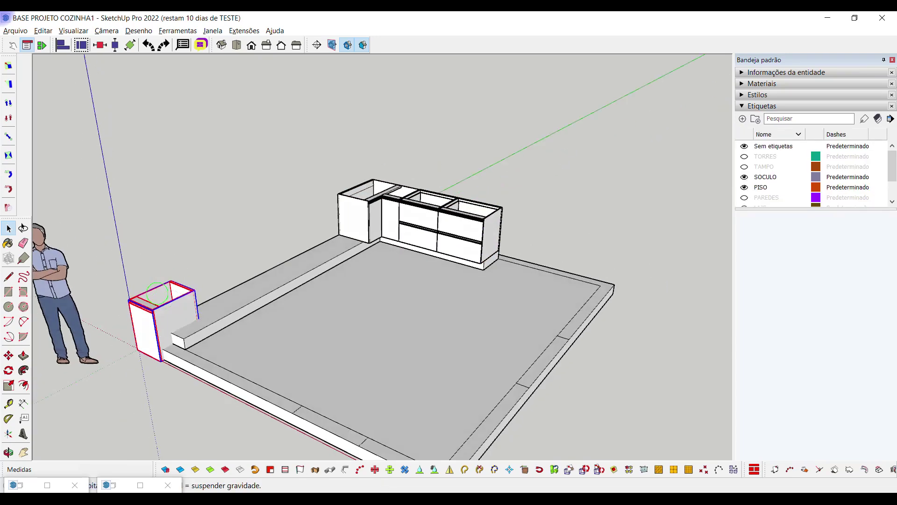
key(m)
click(177, 241)
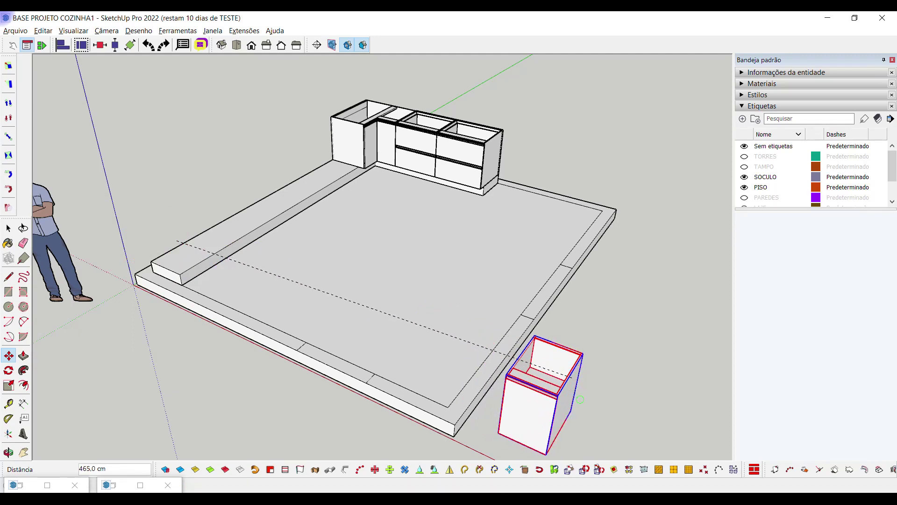
click(535, 336)
key(space)
shift+middle_drag(537, 386, 421, 299)
Enter Largura 300 in the Balcão 1 porta's Opções de componente and apply it
right_click(422, 299)
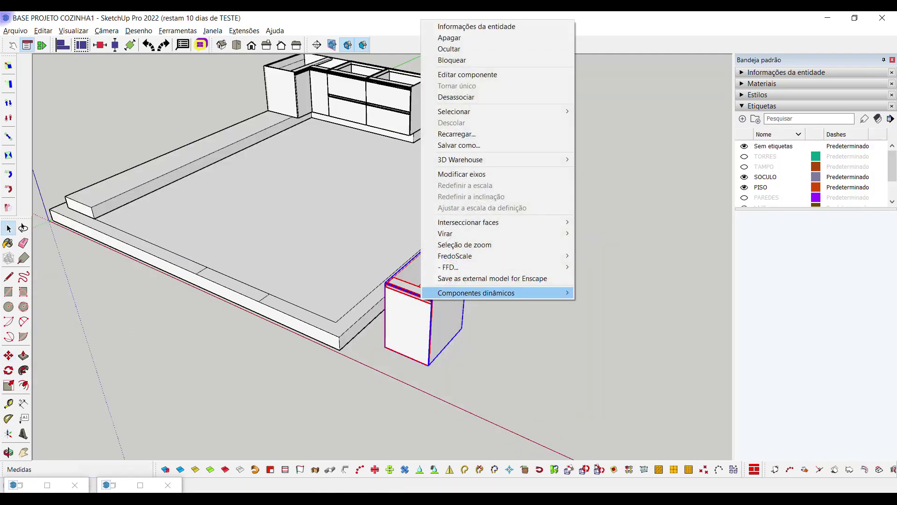
mouse_move(467, 292)
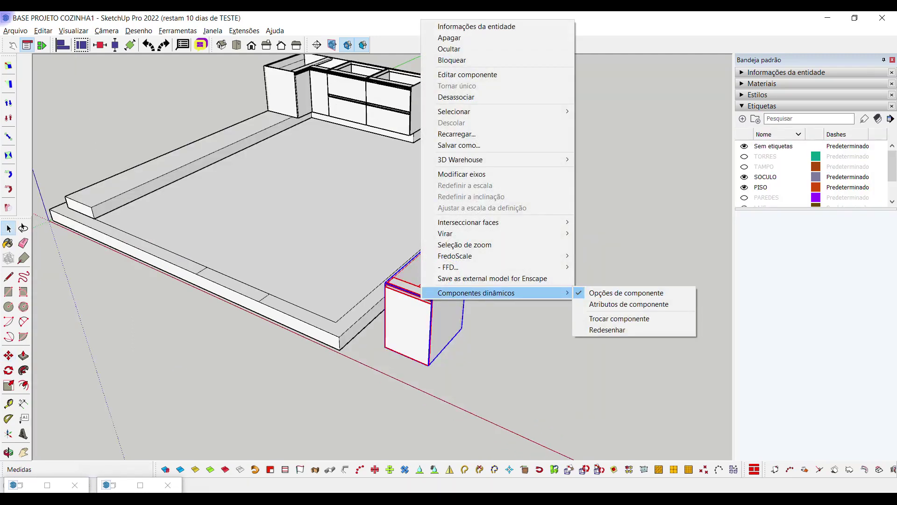
click(626, 292)
double_click(590, 171)
text(300)
click(600, 398)
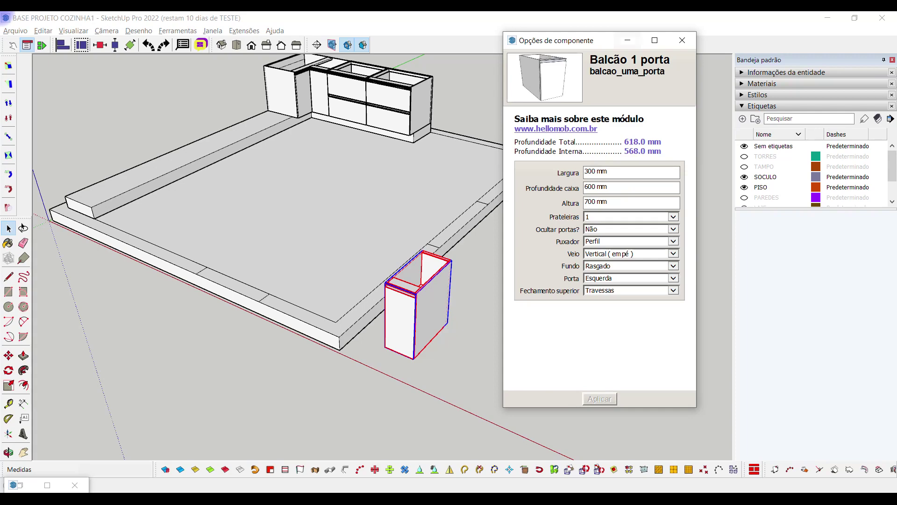
click(682, 40)
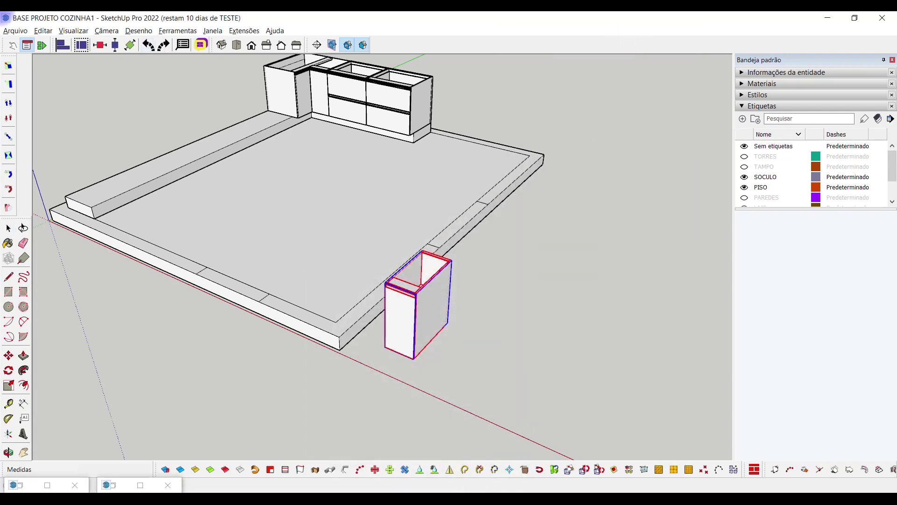
Snap the 300 mm one-door cabinet beside the corner unit at the end of the run
middle_drag(374, 234, 355, 219)
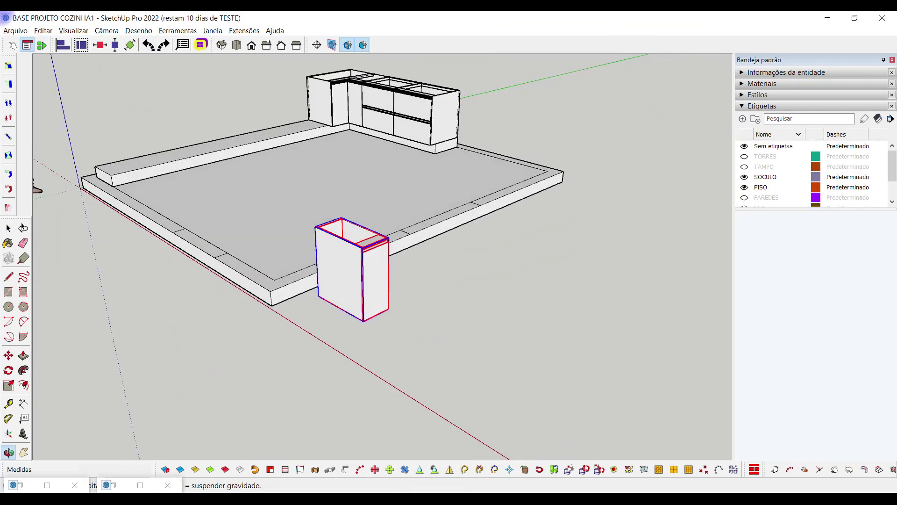
key(space)
middle_drag(421, 234, 430, 262)
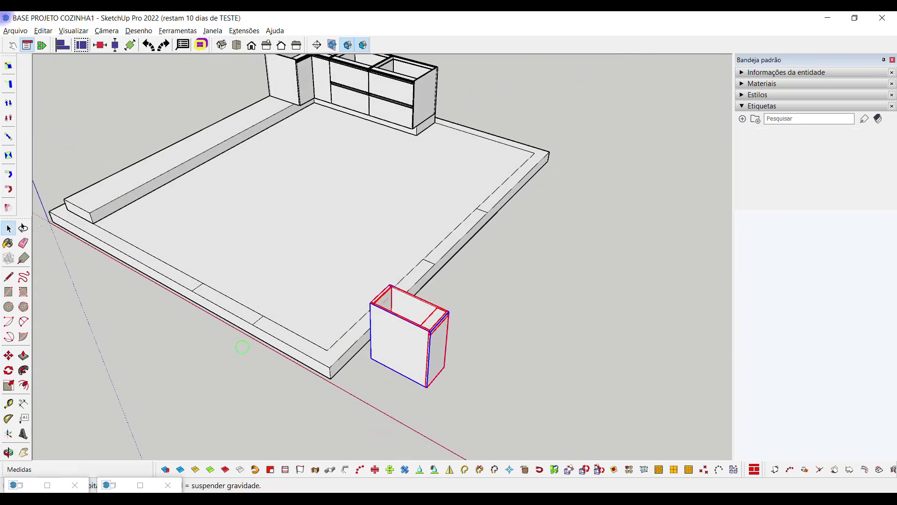
middle_drag(561, 187, 605, 155)
scroll(605, 147, up, 3)
key(m)
click(615, 158)
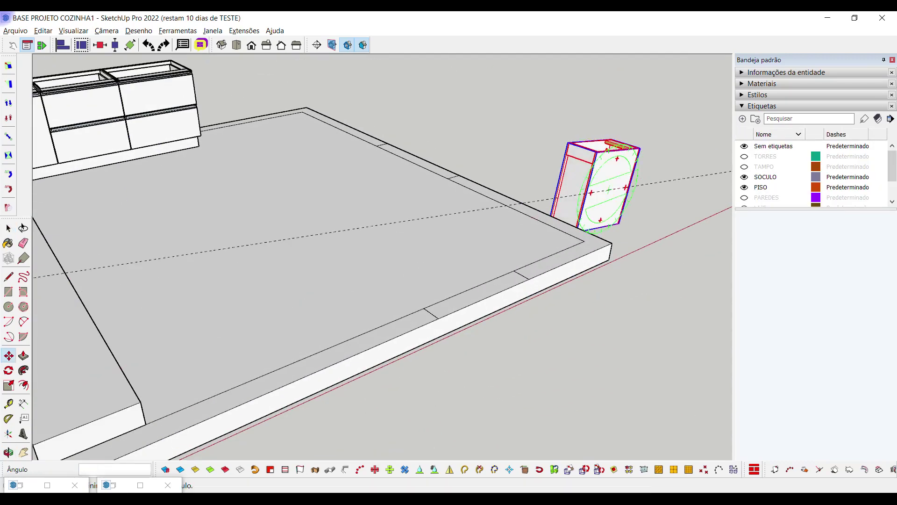
key(Escape)
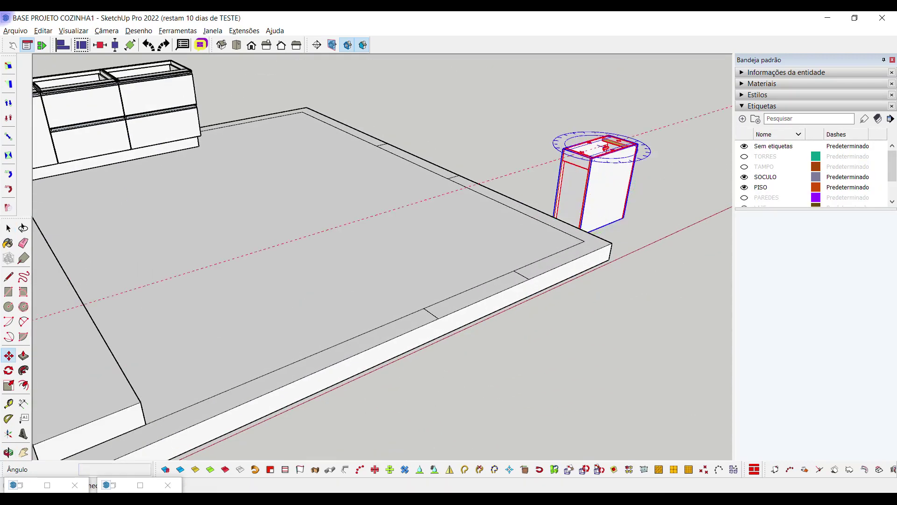
scroll(608, 140, up, 2)
click(608, 120)
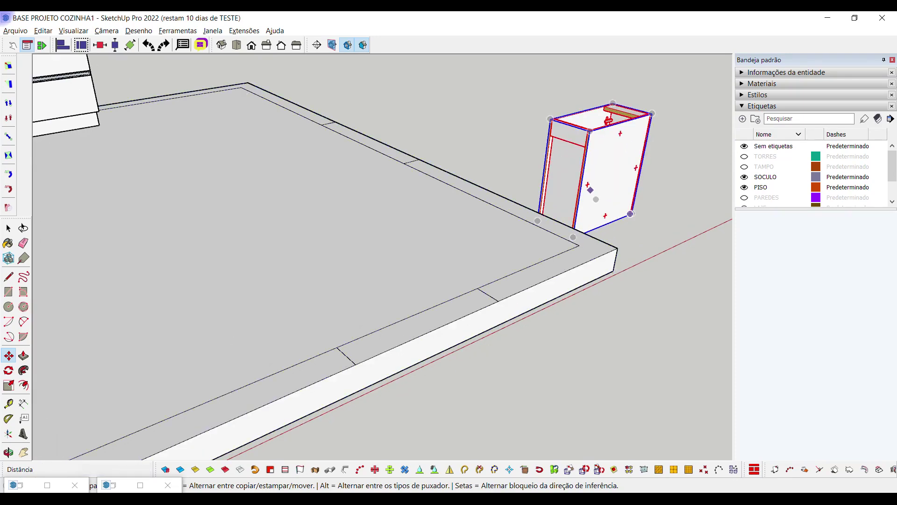
scroll(608, 121, down, 5)
shift+middle_drag(207, 244, 344, 282)
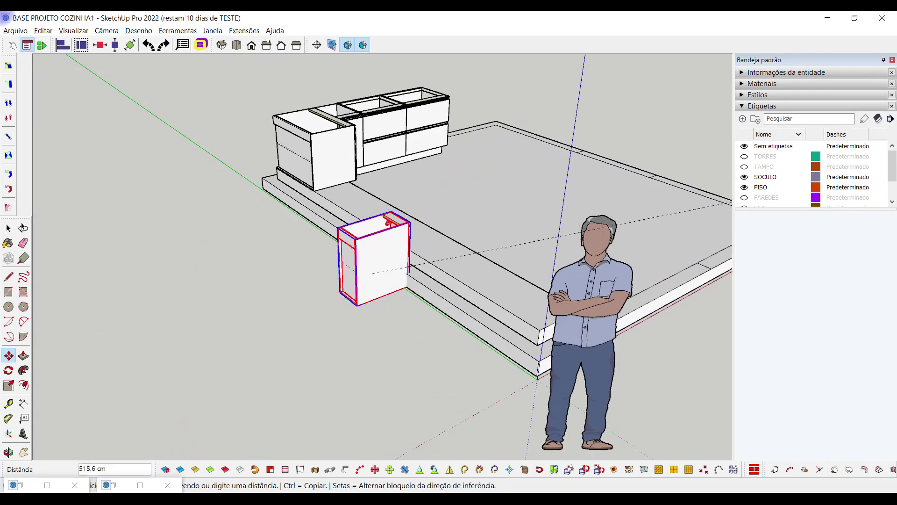
scroll(369, 232, up, 6)
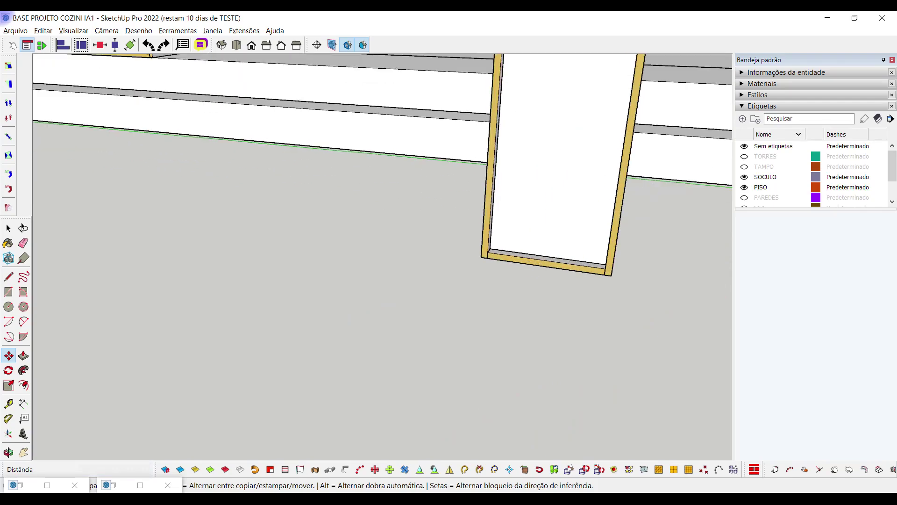
scroll(481, 257, down, 6)
middle_drag(480, 376, 301, 186)
scroll(400, 300, up, 5)
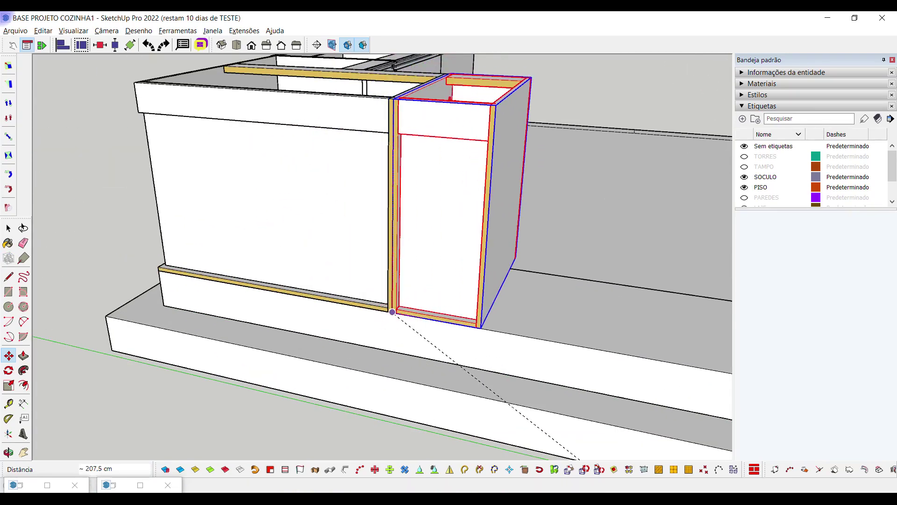
click(392, 311)
Review the whole L-shaped kitchen, then switch to the projeto cozinha modelo model
scroll(392, 311, down, 3)
middle_drag(392, 312, 332, 350)
scroll(331, 350, down, 4)
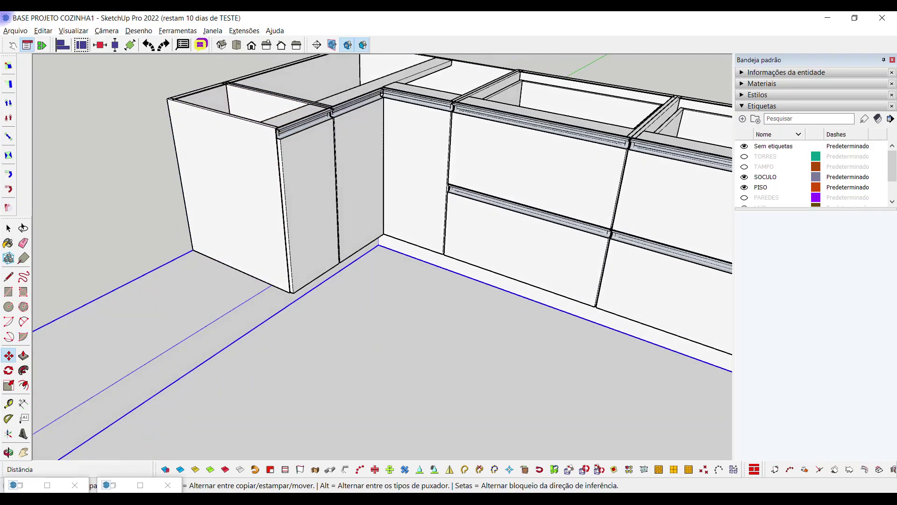
key(space)
shift+middle_drag(167, 136, 219, 94)
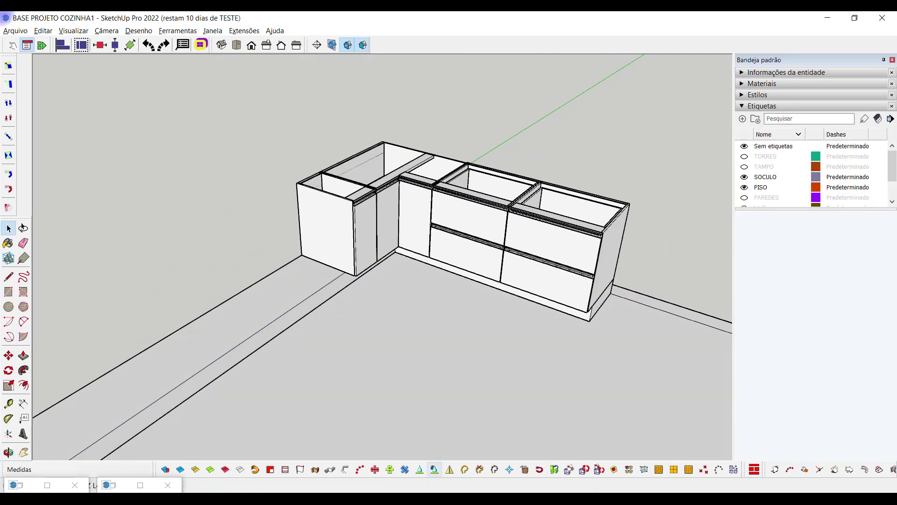
click(360, 465)
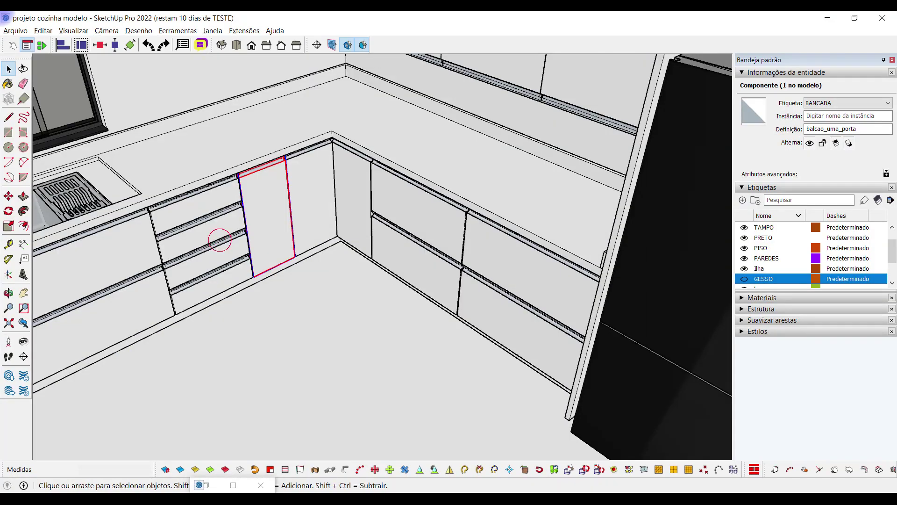
Measure the reference kitchen's drawer cabinet to confirm it is 50 cm wide
click(23, 243)
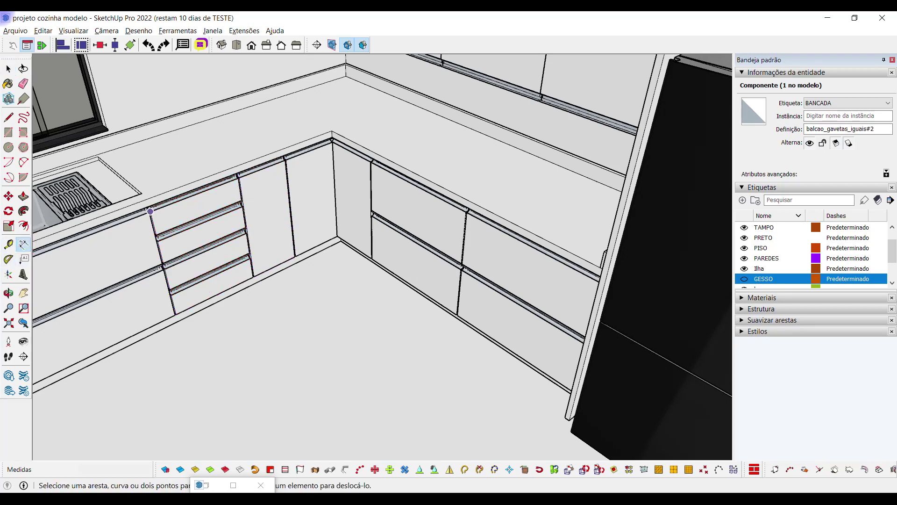
click(238, 172)
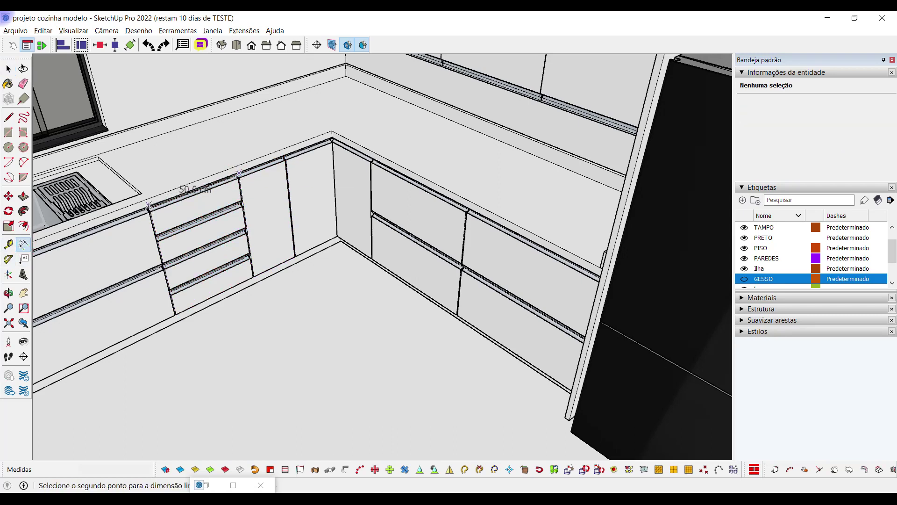
key(Escape)
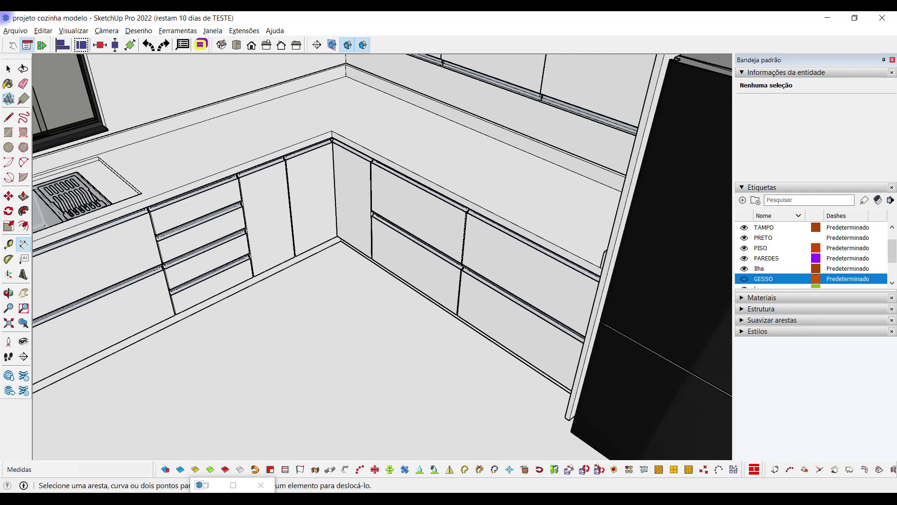
Return to BASE PROJETO COZINHA1 and select the right-hand two-drawer cabinet
click(476, 449)
click(548, 260)
middle_drag(548, 260, 500, 236)
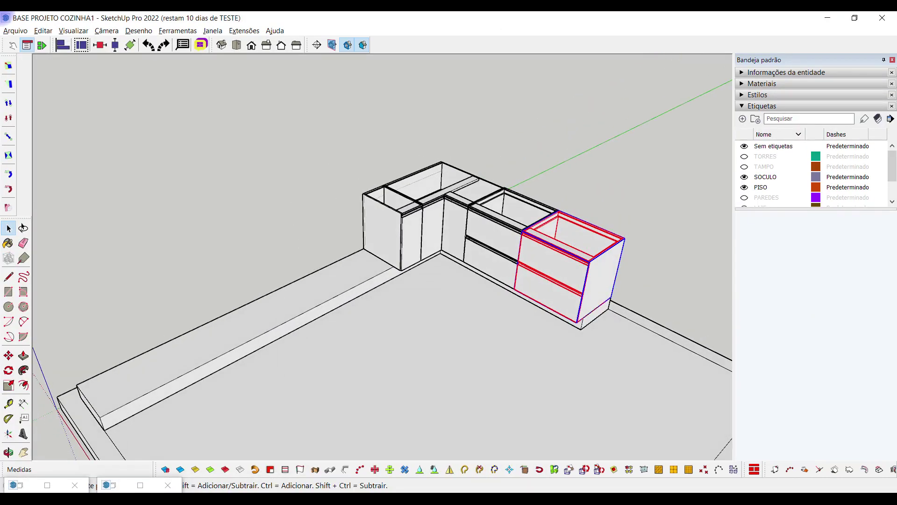
Copy the two-drawer cabinet out in front of the run and turn it 90°
key(m)
drag(516, 281, 369, 367)
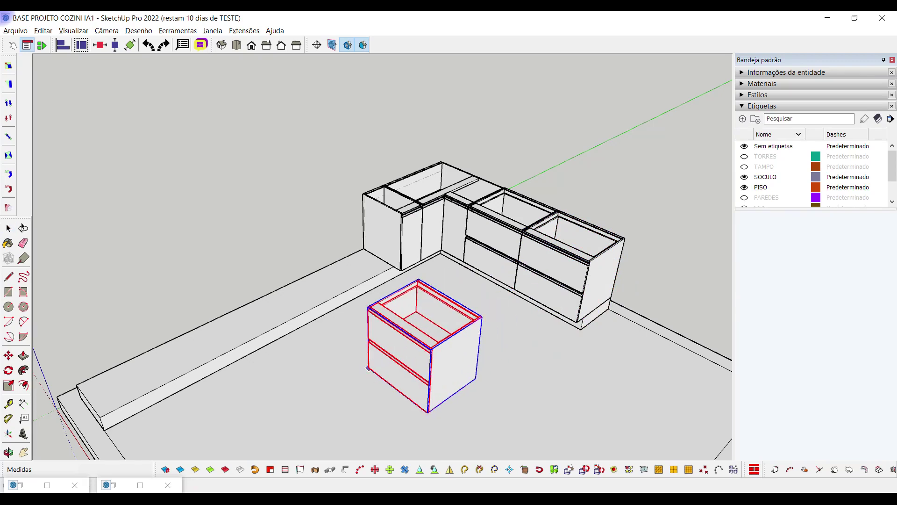
click(148, 45)
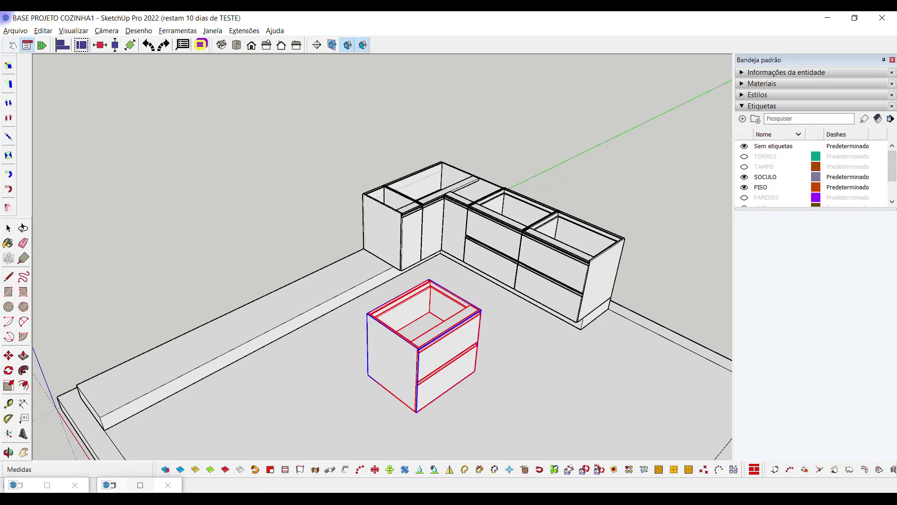
Set the copied cabinet's Largura to 500 with 4 drawers in Opções de componente
click(114, 484)
double_click(617, 190)
text(500mm)
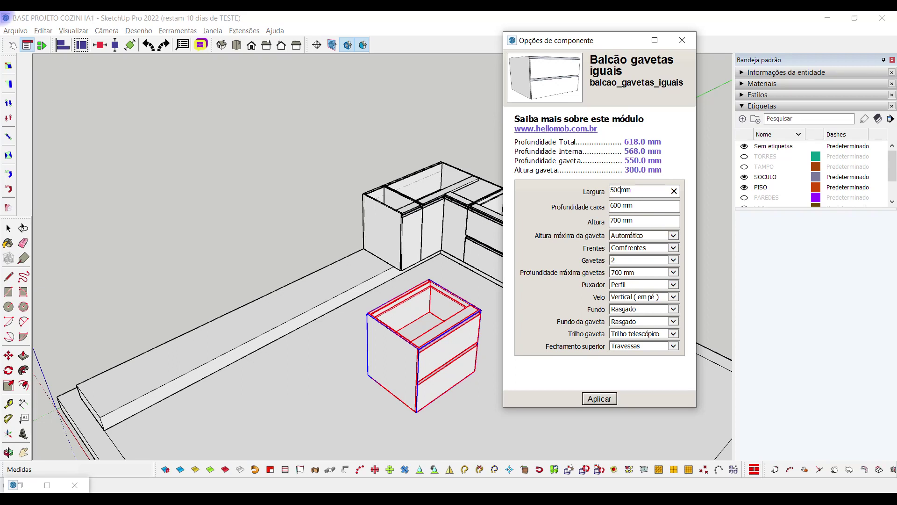
click(673, 260)
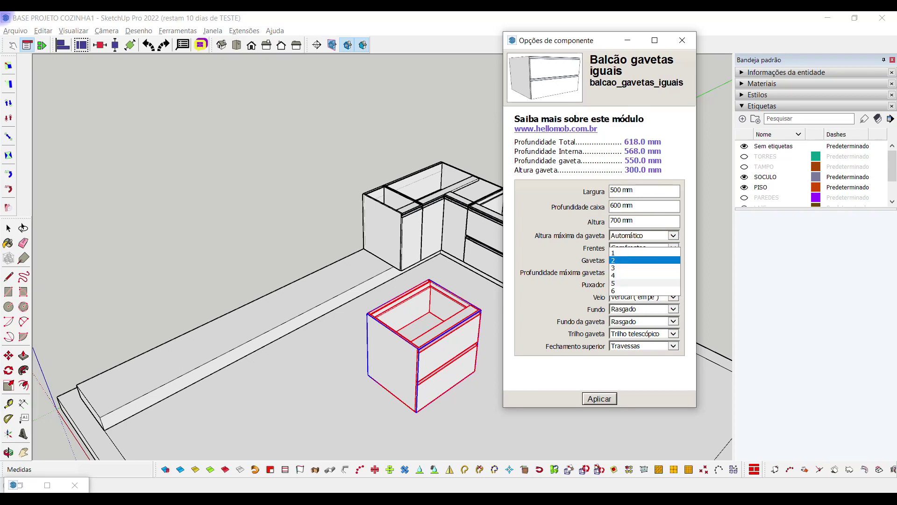
click(640, 286)
click(603, 400)
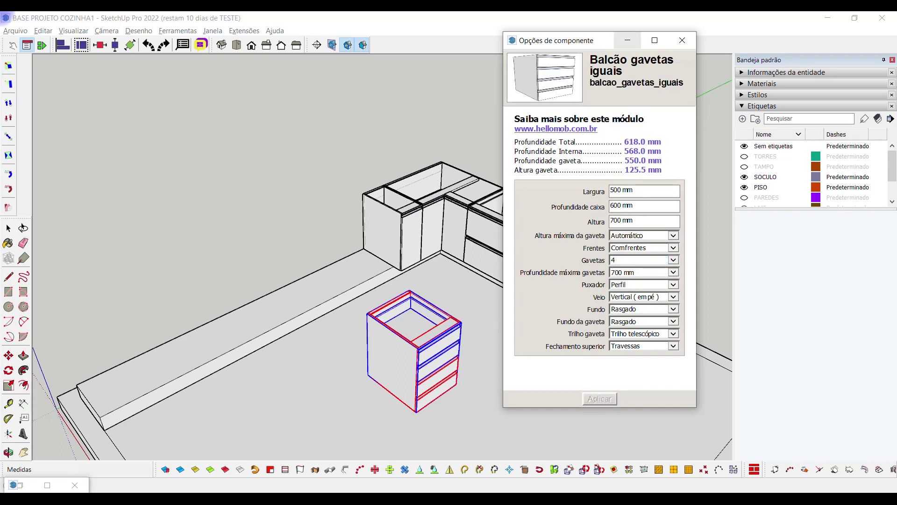
click(627, 41)
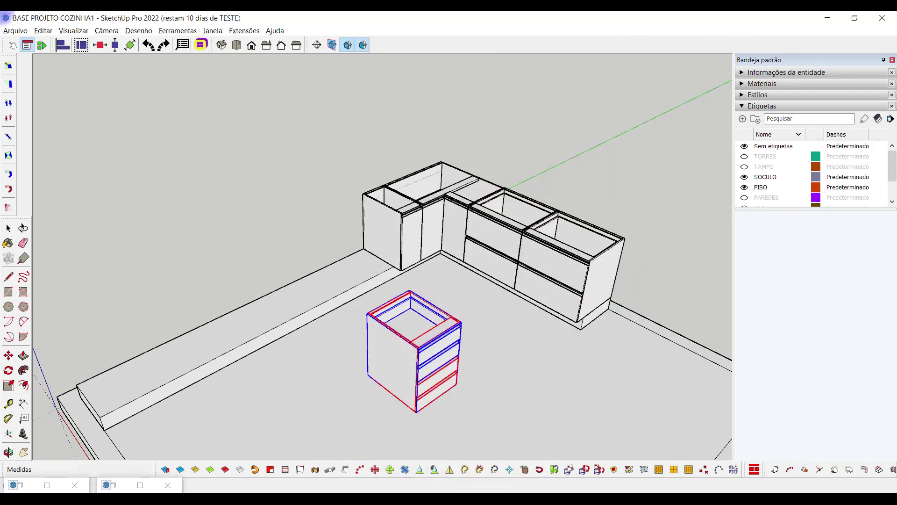
Snap the four-drawer cabinet by its top corner to the end of the base run
key(space)
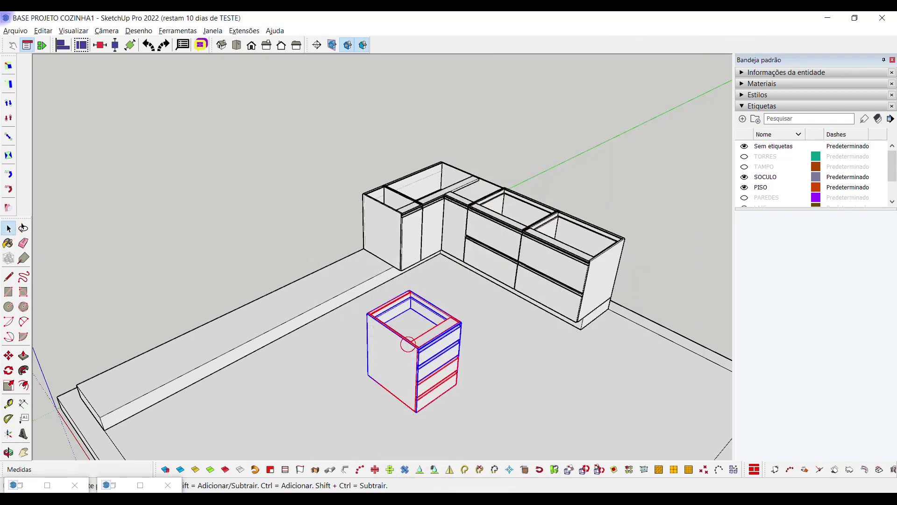
scroll(408, 346, up, 4)
key(m)
middle_drag(414, 255, 543, 160)
scroll(544, 161, up, 5)
scroll(544, 161, down, 5)
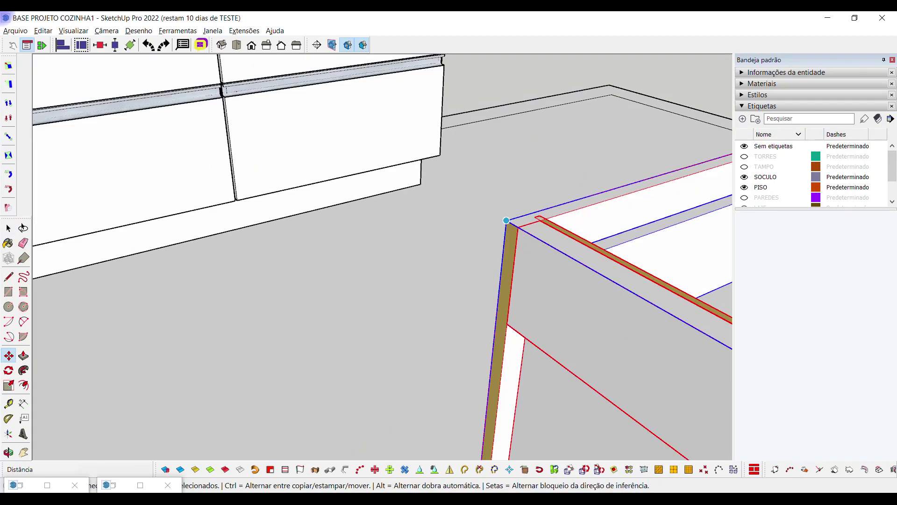
click(501, 220)
scroll(527, 282, up, 2)
scroll(527, 283, down, 4)
scroll(537, 267, up, 3)
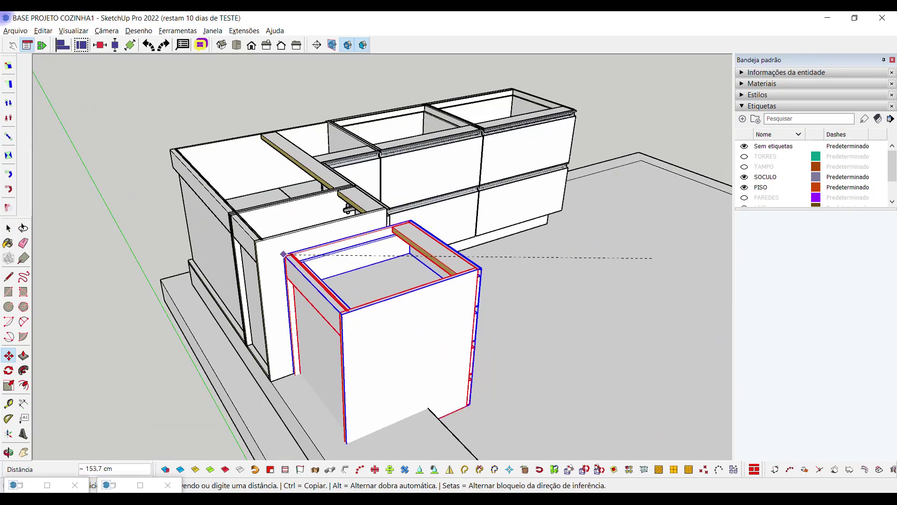
click(508, 287)
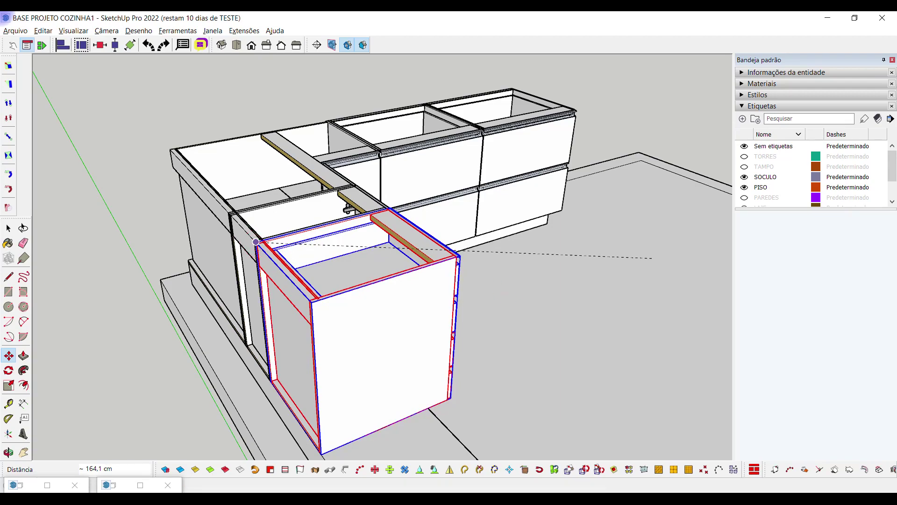
Review the L-shaped run, then switch to the projeto cozinha modelo reference kitchen
middle_drag(255, 242, 280, 327)
key(space)
key(Up)
key(Left)
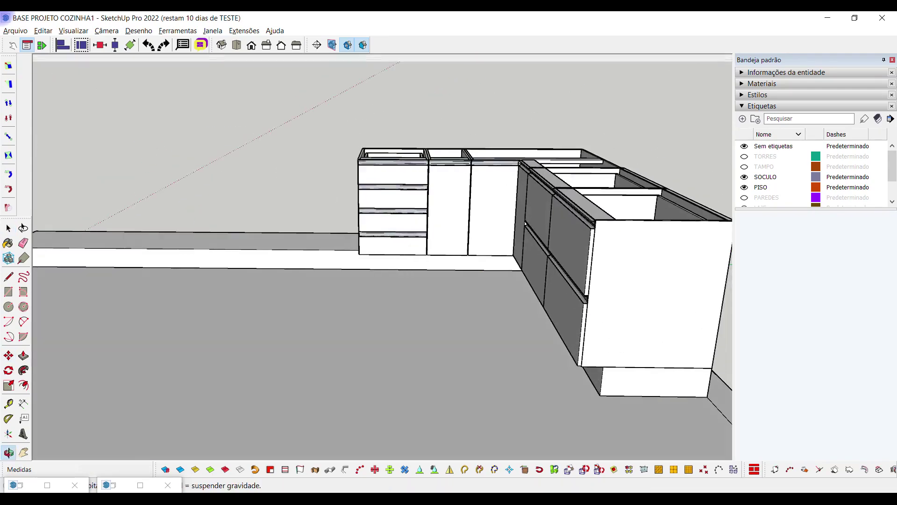
key(space)
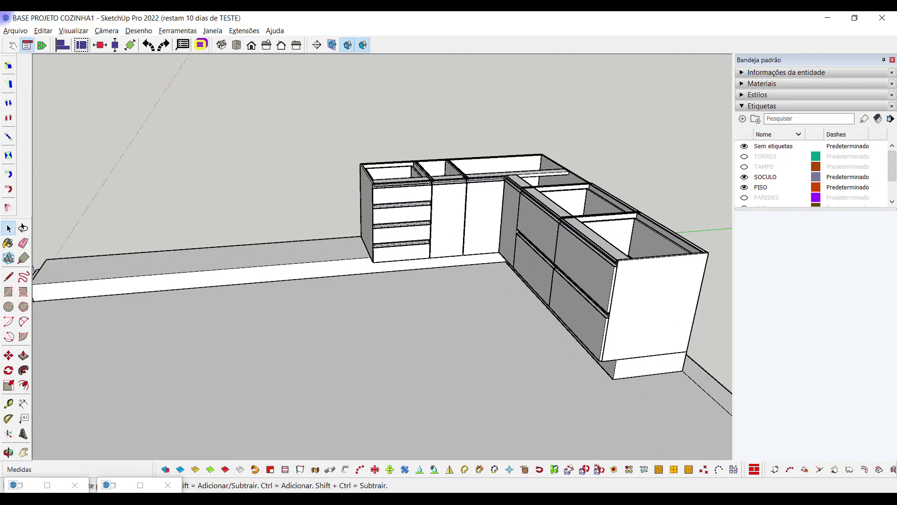
click(348, 448)
drag(243, 299, 190, 257)
key(d)
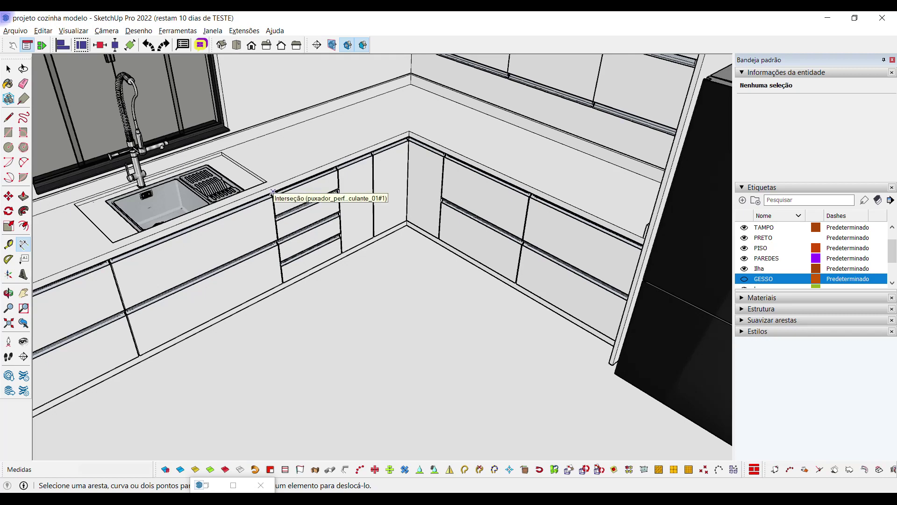
Measure from the reference countertop corner, then open and close the Barras de ferramentas window
click(273, 192)
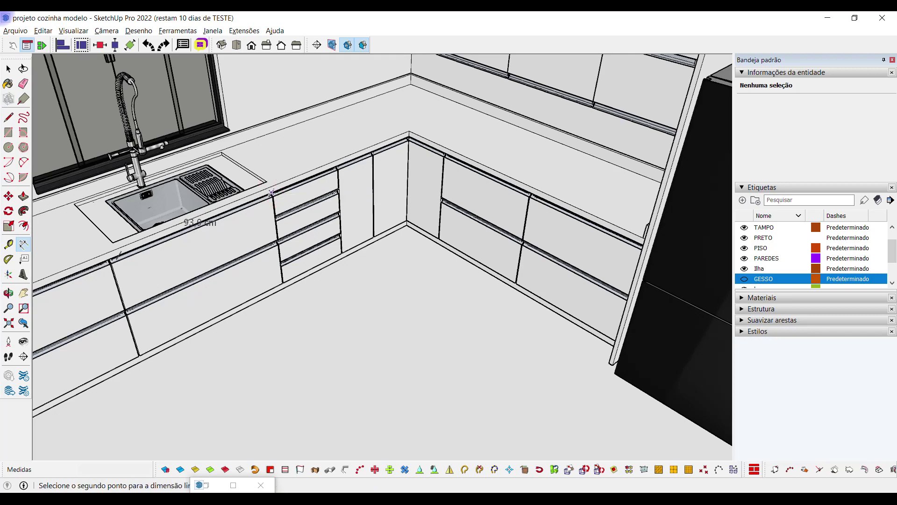
key(space)
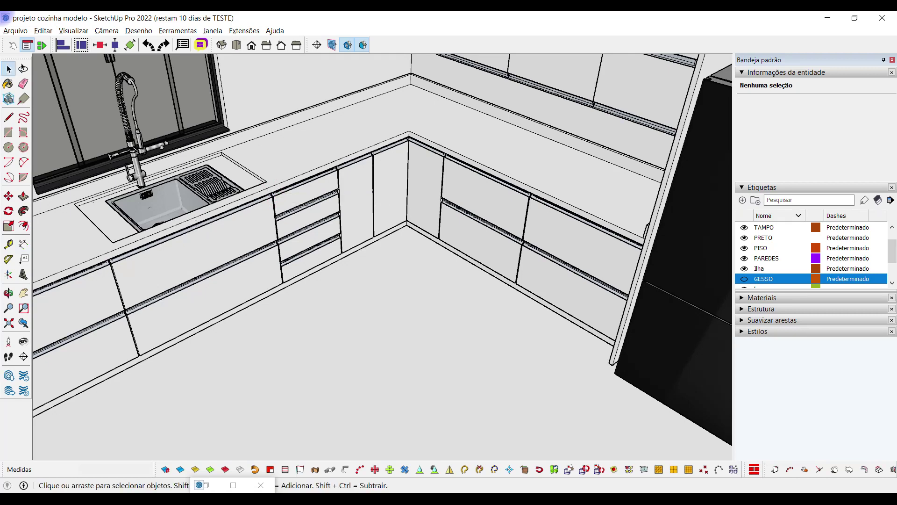
click(74, 30)
click(79, 43)
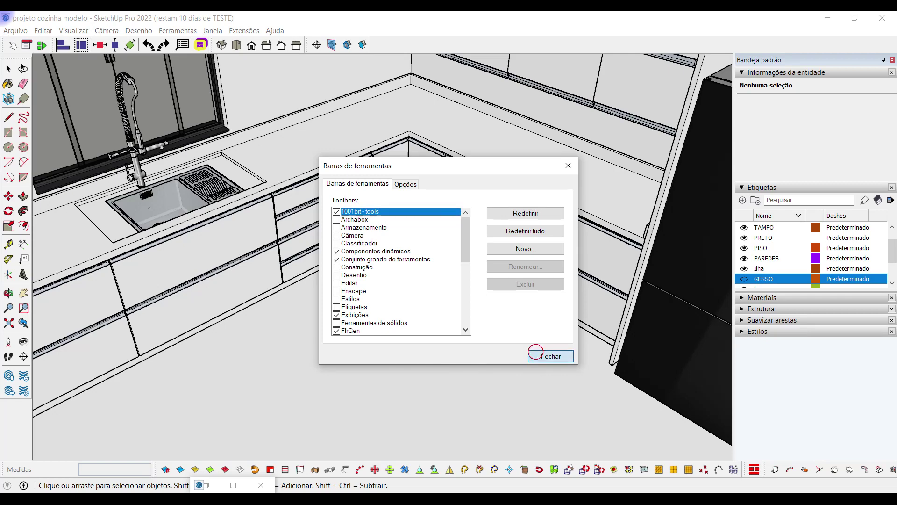
click(540, 355)
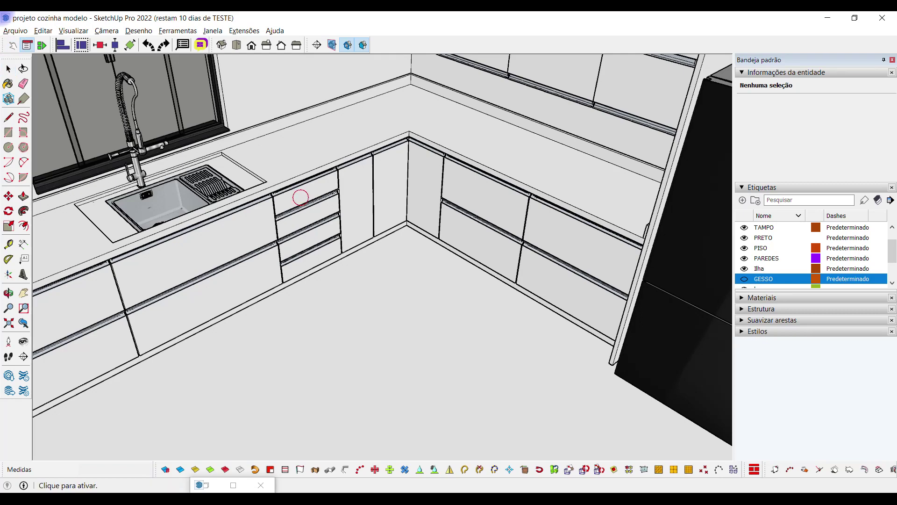
click(323, 221)
scroll(322, 221, up, 2)
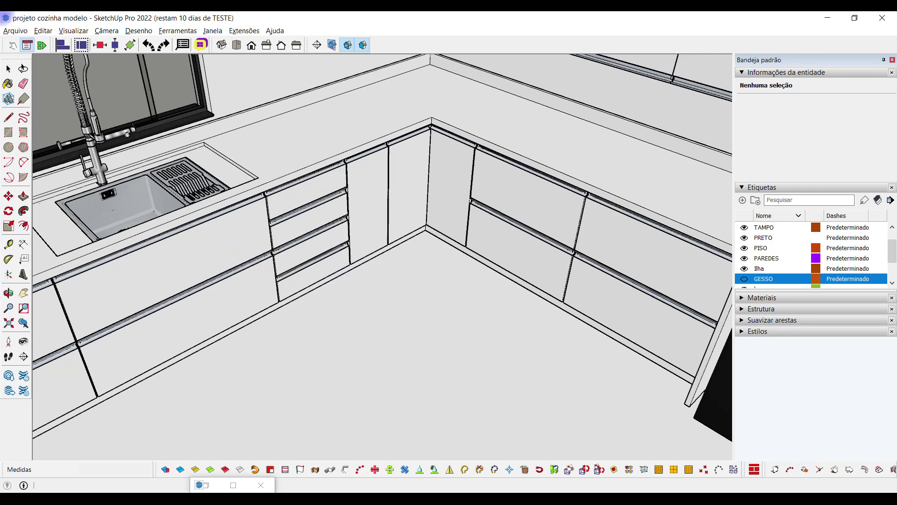
click(244, 317)
click(243, 318)
click(244, 319)
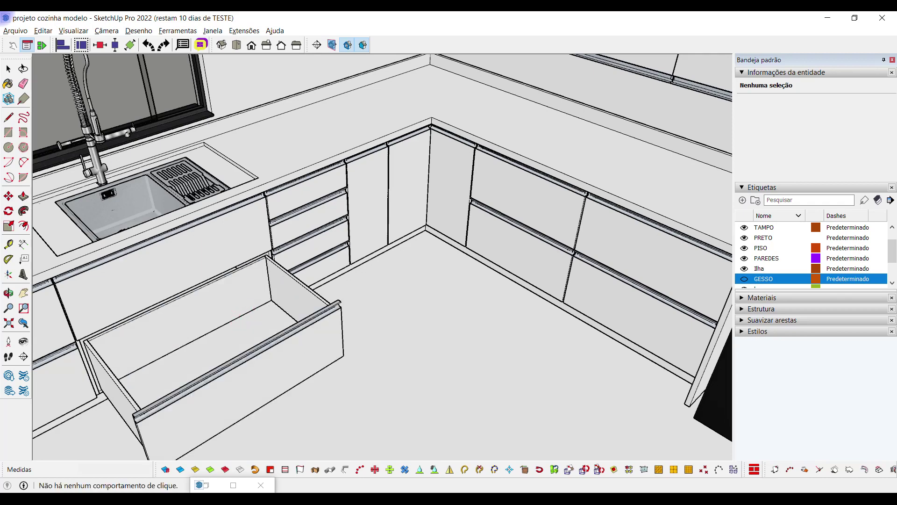
click(291, 347)
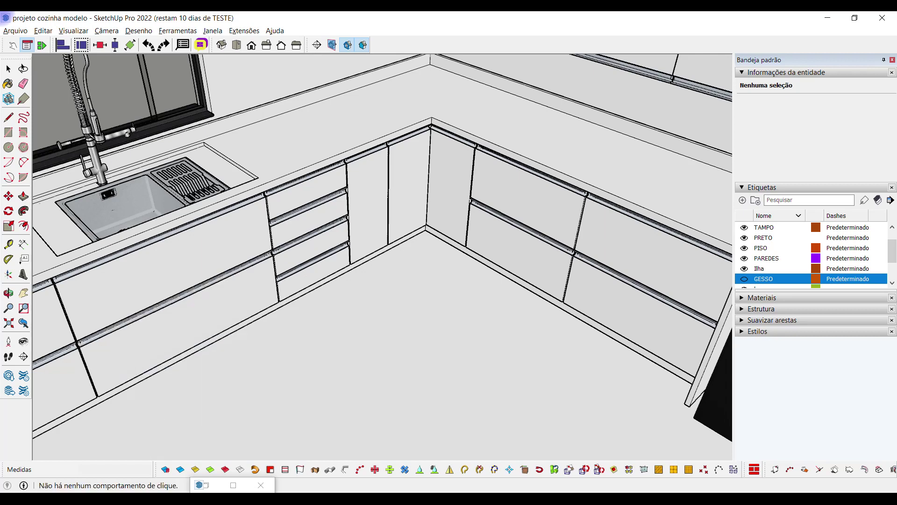
key(space)
mouse_move(202, 485)
click(446, 464)
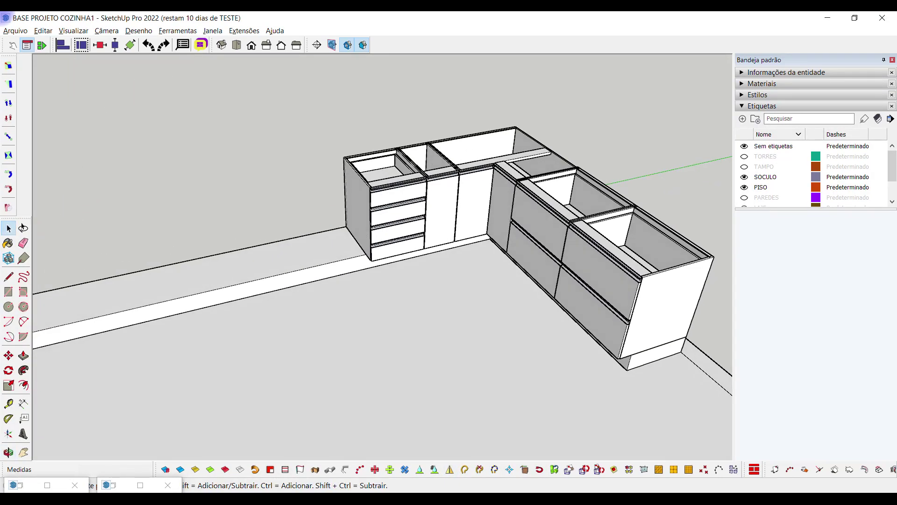
Select the leftmost drawer cabinet and pick Balcão basculante gaveteiro from the hellomob catalogue
click(388, 210)
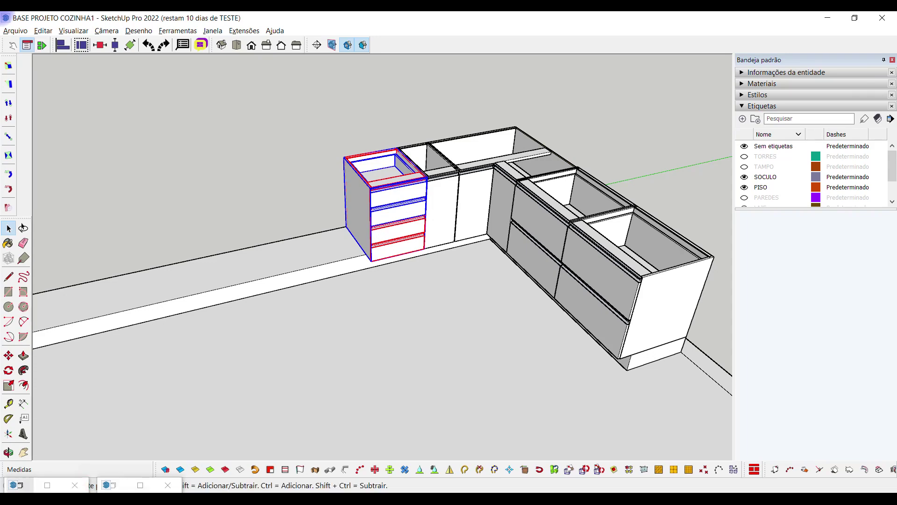
click(19, 485)
scroll(196, 341, down, 10)
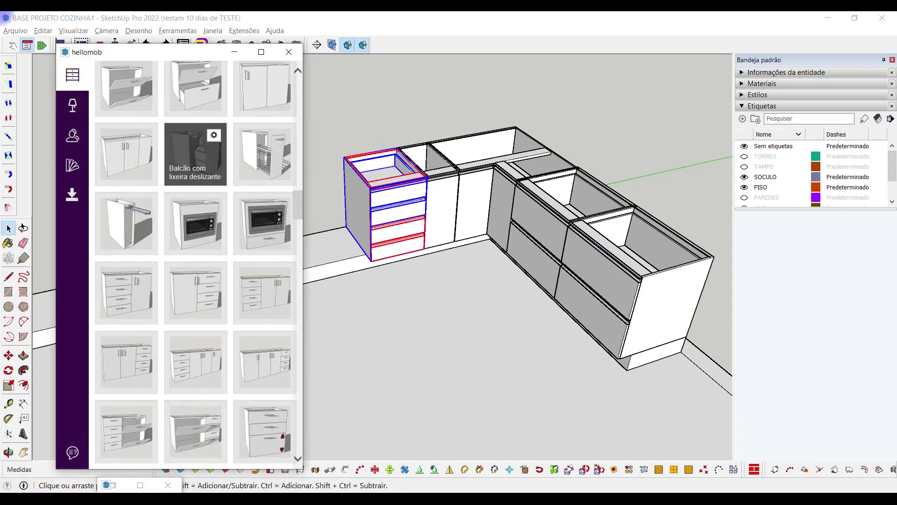
scroll(196, 327, up, 8)
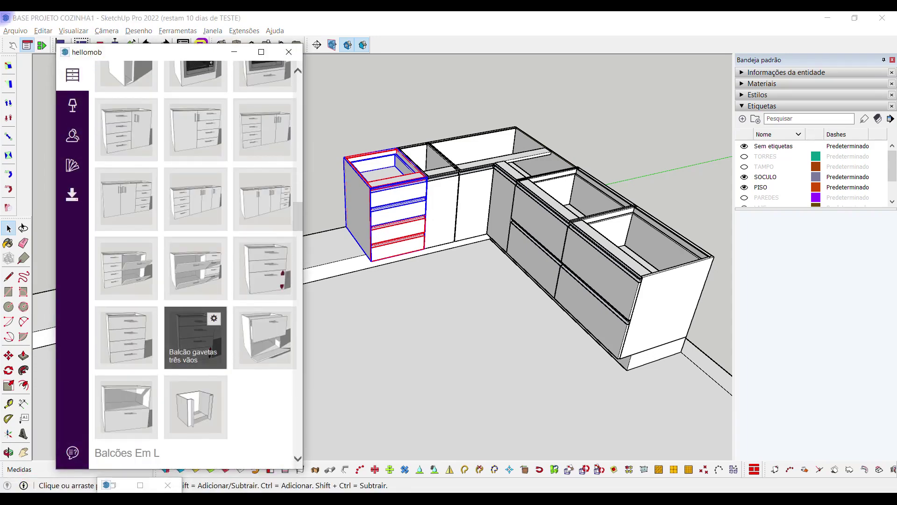
scroll(196, 261, up, 5)
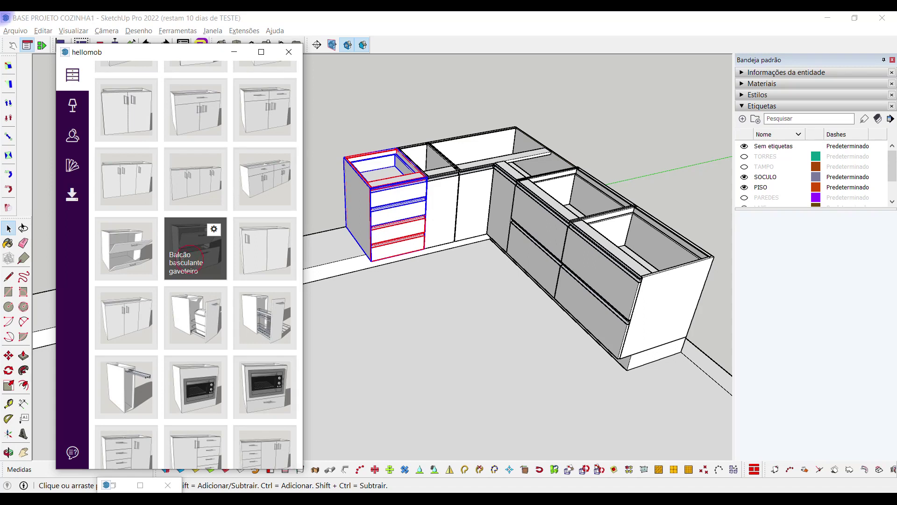
click(195, 255)
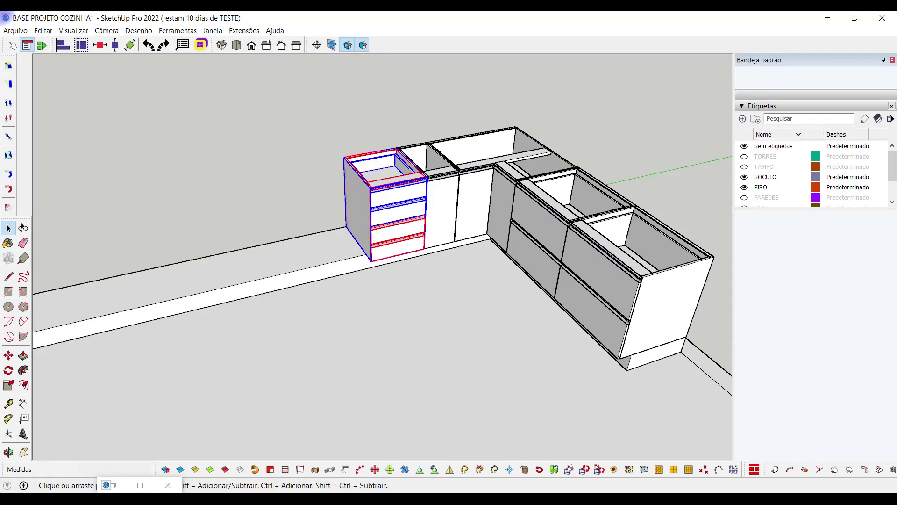
Change the Balcão basculante gaveteiro width from 800 to 1000 mm and apply
middle_drag(294, 275, 323, 285)
scroll(330, 216, up, 3)
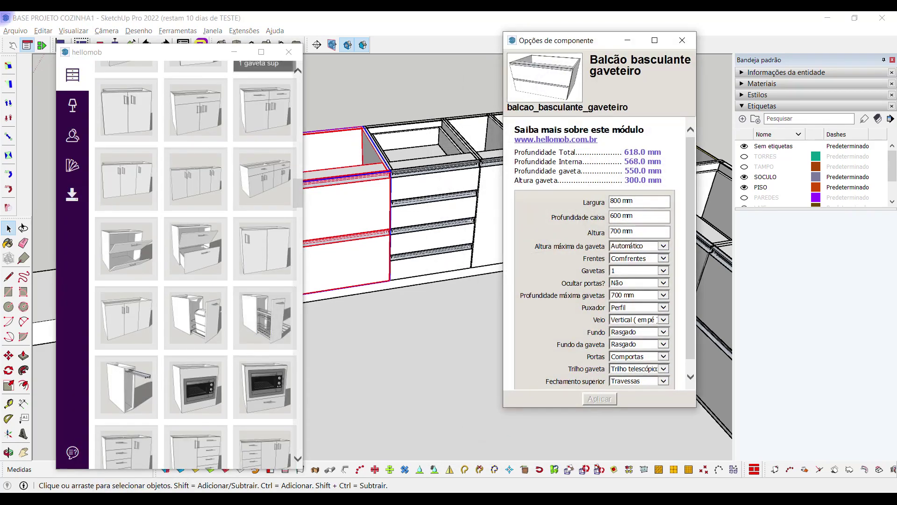
drag(607, 40, 554, 58)
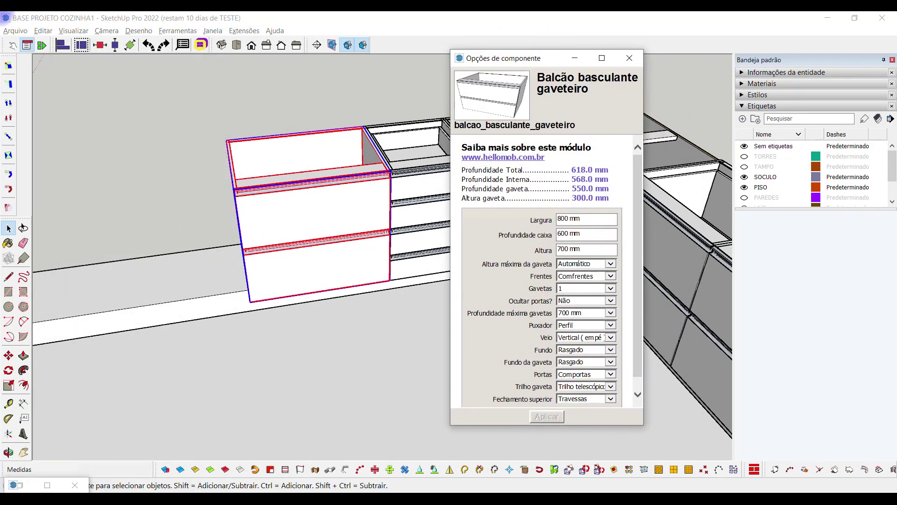
double_click(564, 219)
text(1000)
click(547, 416)
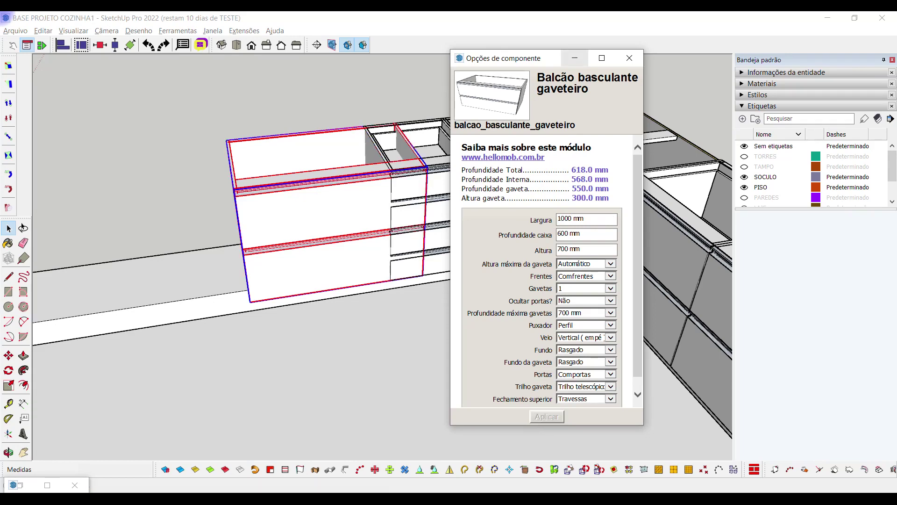
click(574, 58)
Move the widened cabinet over toward the neighbouring drawer cabinet
middle_drag(579, 140, 353, 119)
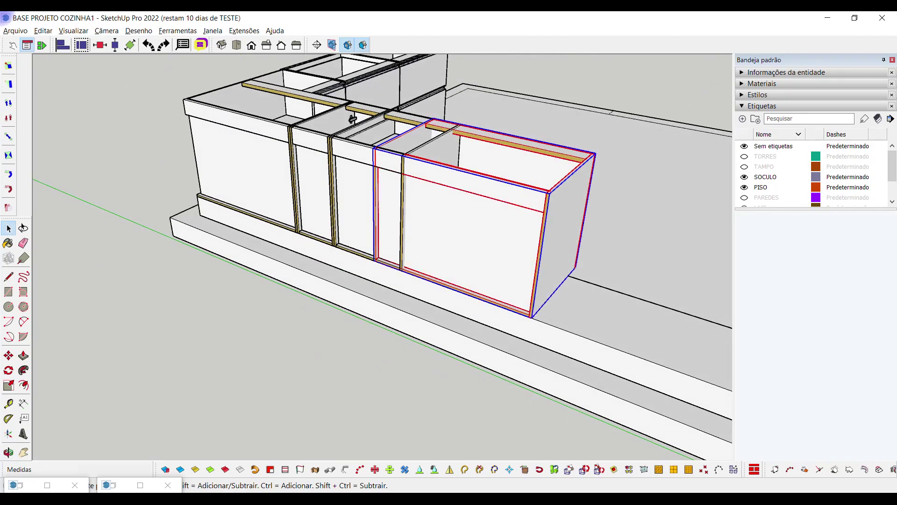
key(m)
click(518, 198)
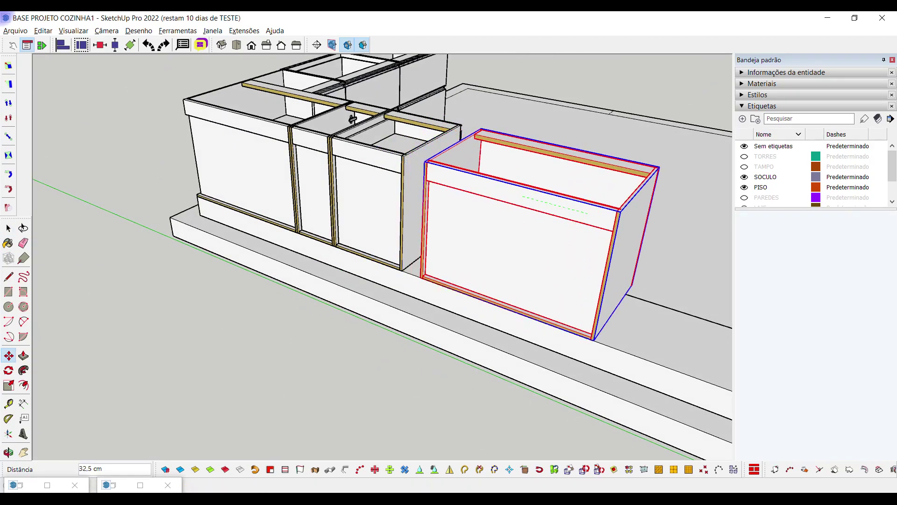
click(352, 119)
scroll(422, 159, up, 3)
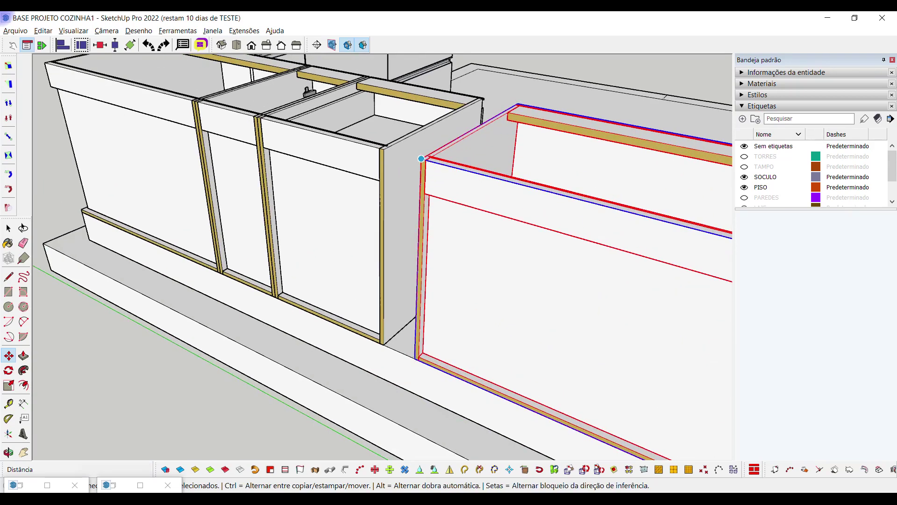
scroll(421, 159, up, 2)
Reposition the cabinet by its corner against its neighbour and review the L-shaped kitchen
click(421, 159)
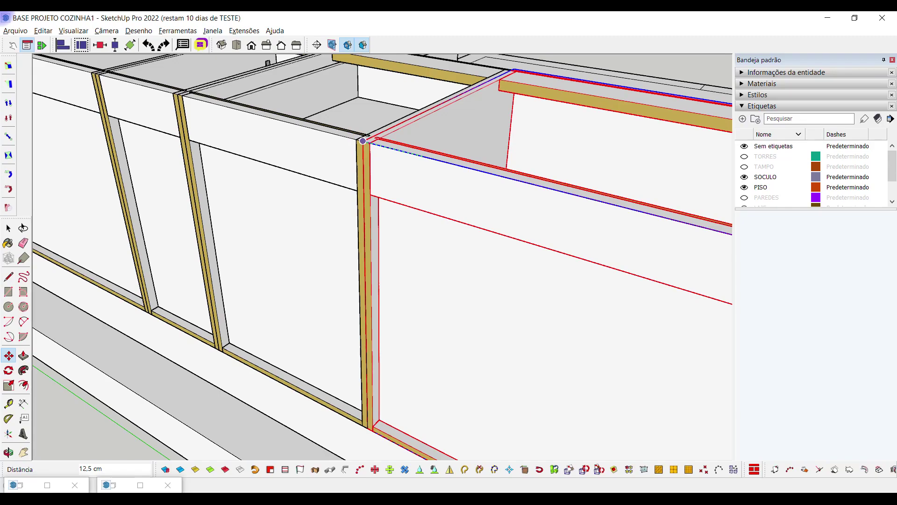
scroll(363, 141, down, 6)
middle_drag(420, 234, 271, 272)
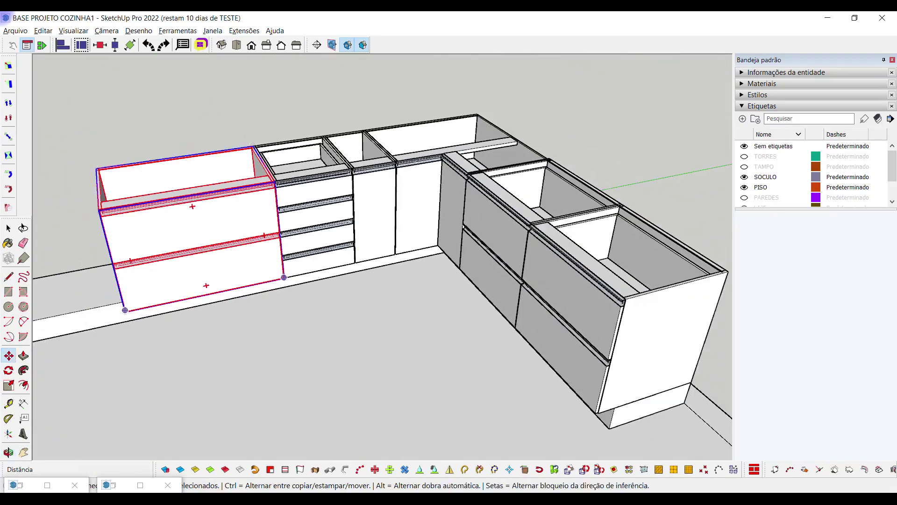
scroll(271, 271, down, 3)
key(space)
click(226, 128)
middle_drag(226, 129, 327, 150)
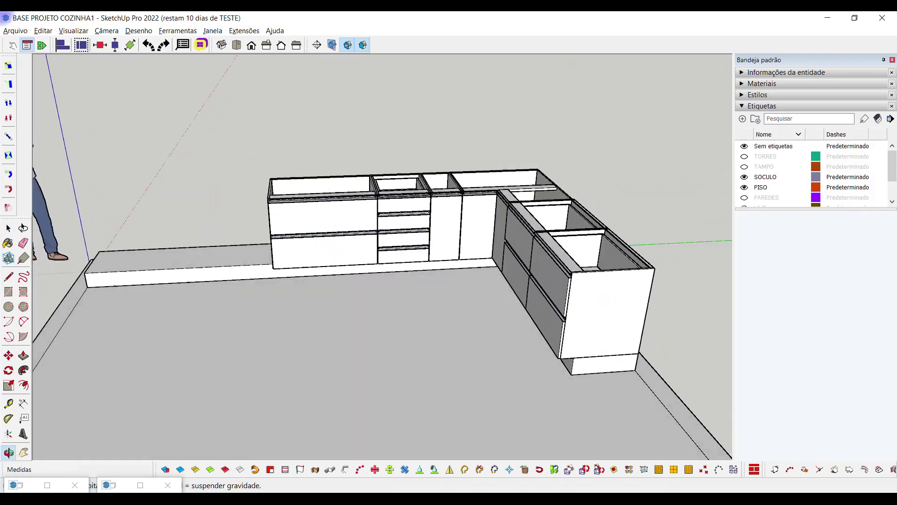
scroll(374, 211, up, 3)
scroll(373, 210, down, 2)
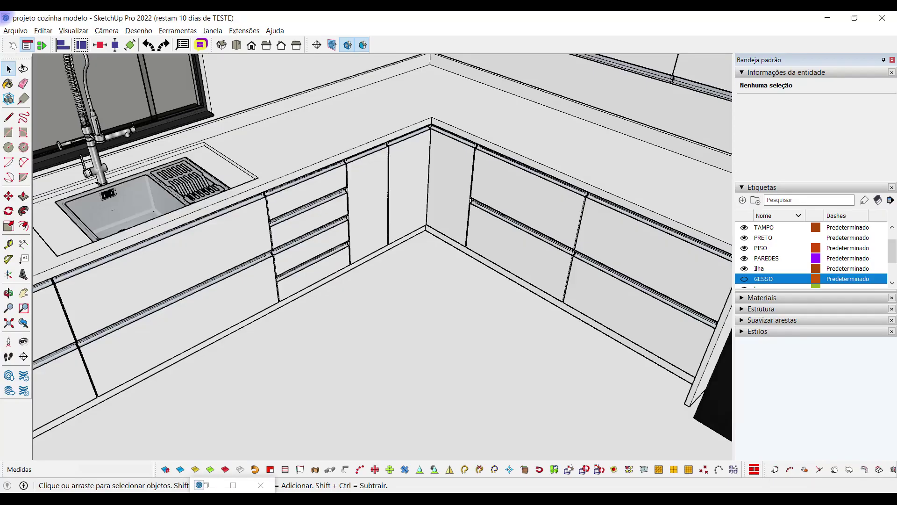
middle_drag(234, 327, 140, 260)
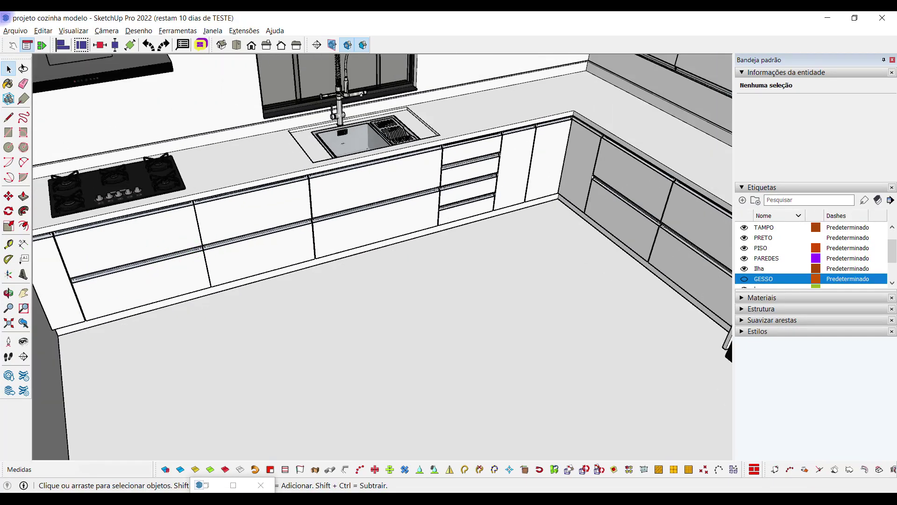
middle_drag(140, 259, 91, 256)
click(91, 262)
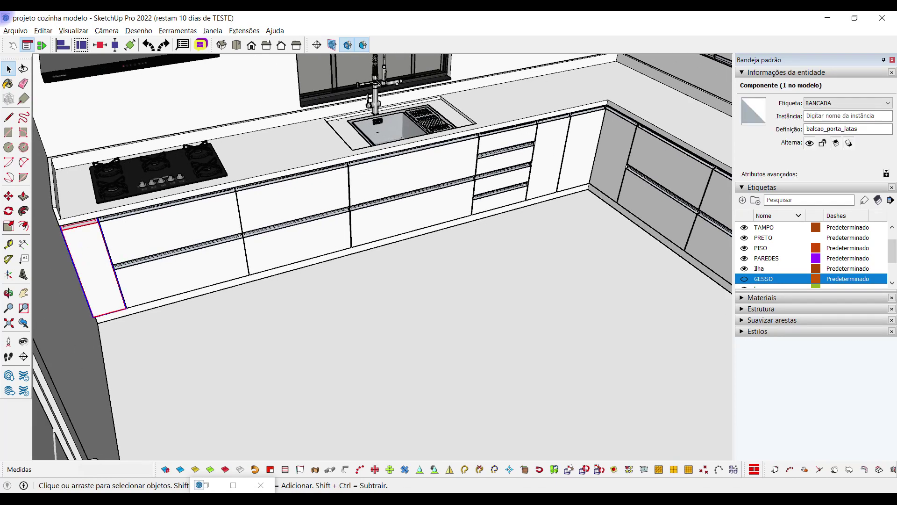
key(i)
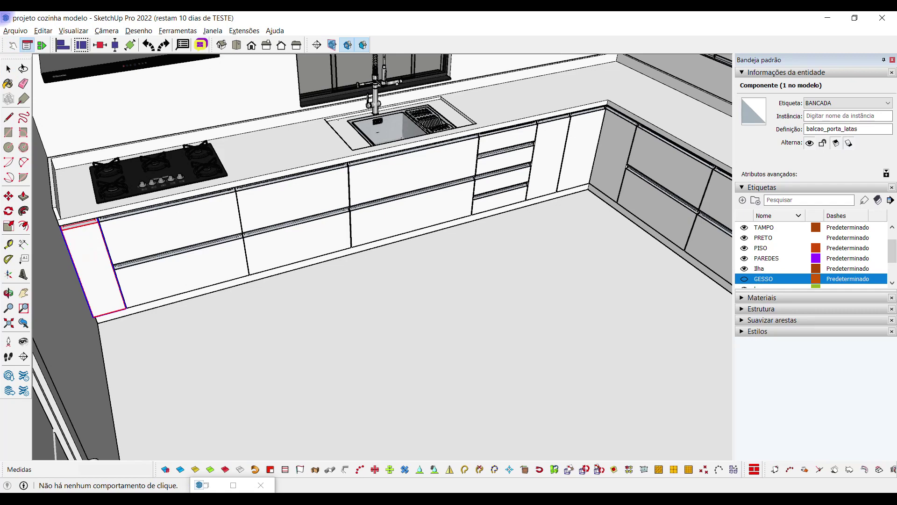
middle_drag(111, 278, 117, 261)
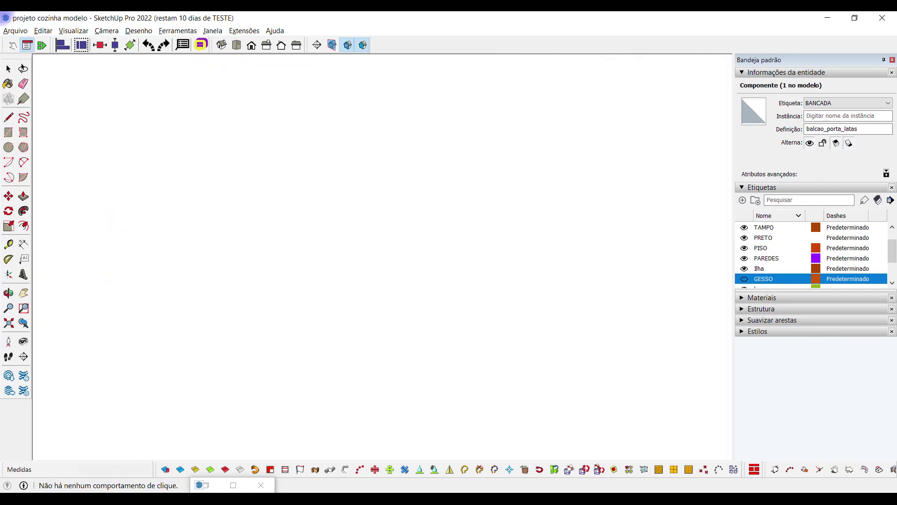
middle_drag(280, 215, 90, 348)
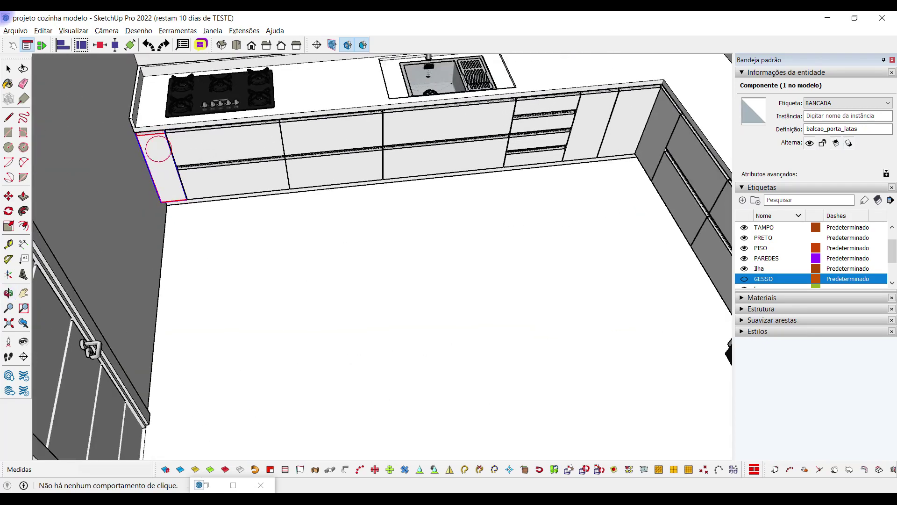
key(space)
scroll(161, 159, down, 2)
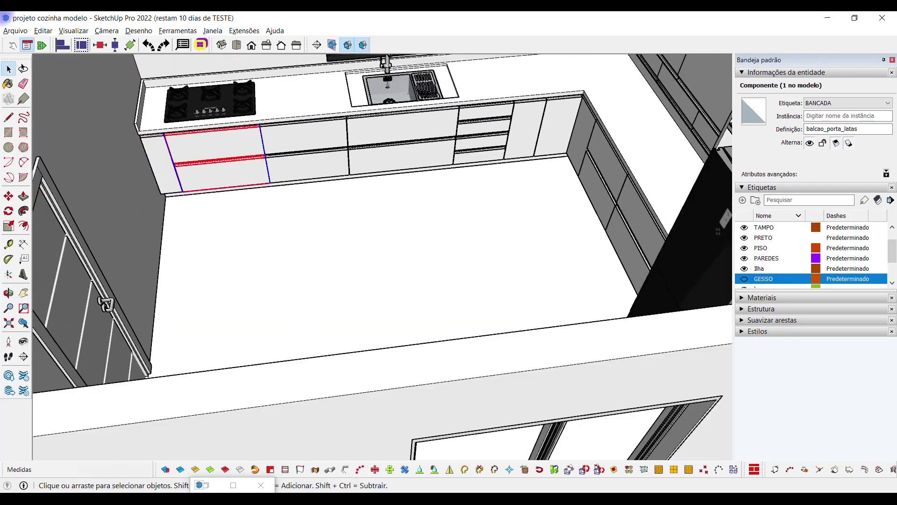
click(221, 147)
click(160, 157)
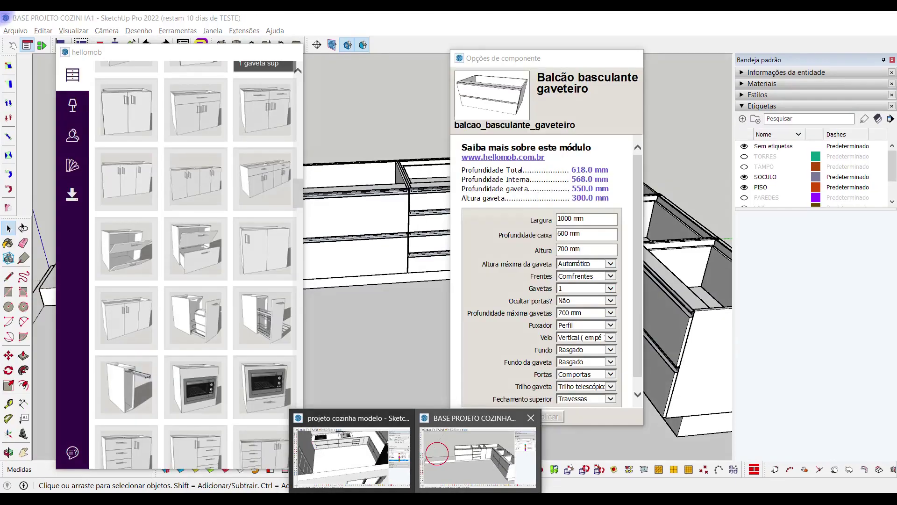
click(433, 457)
scroll(551, 154, down, 2)
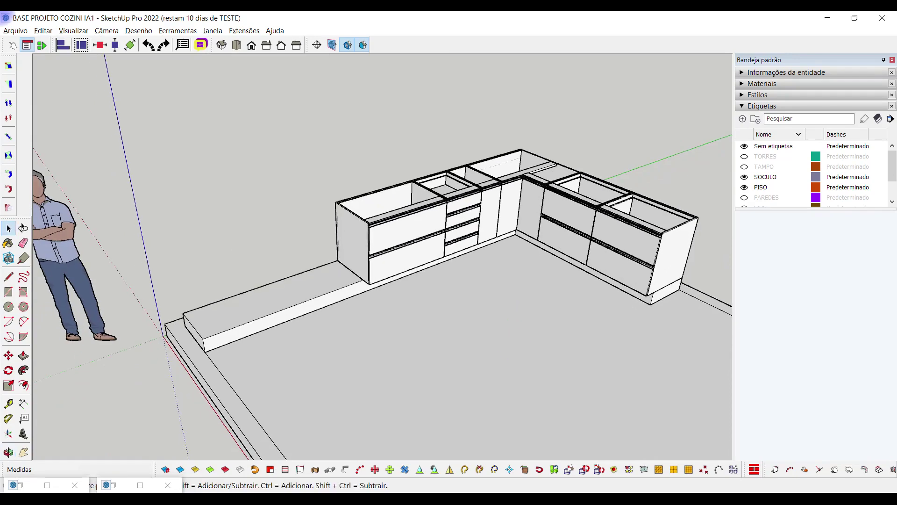
Paste a copy of the right-end cabinet in front of the run, then show both model previews
click(620, 237)
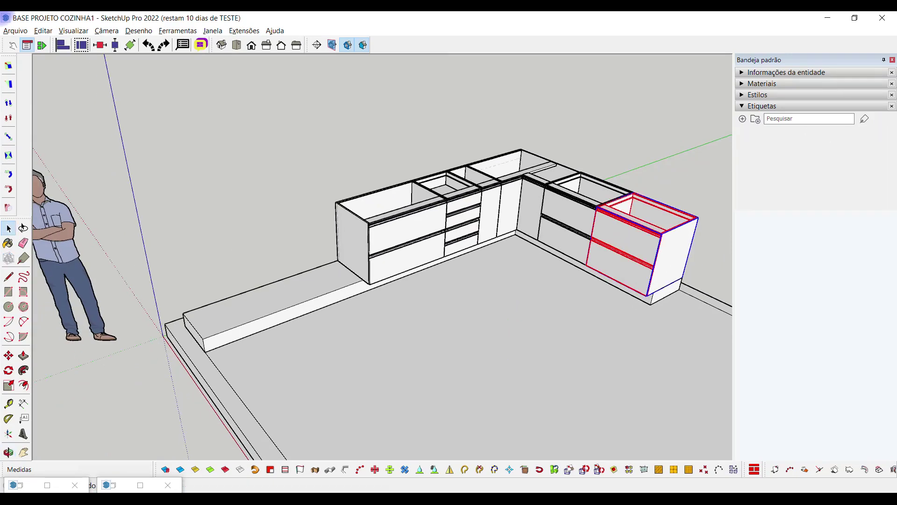
key(ctrl+v)
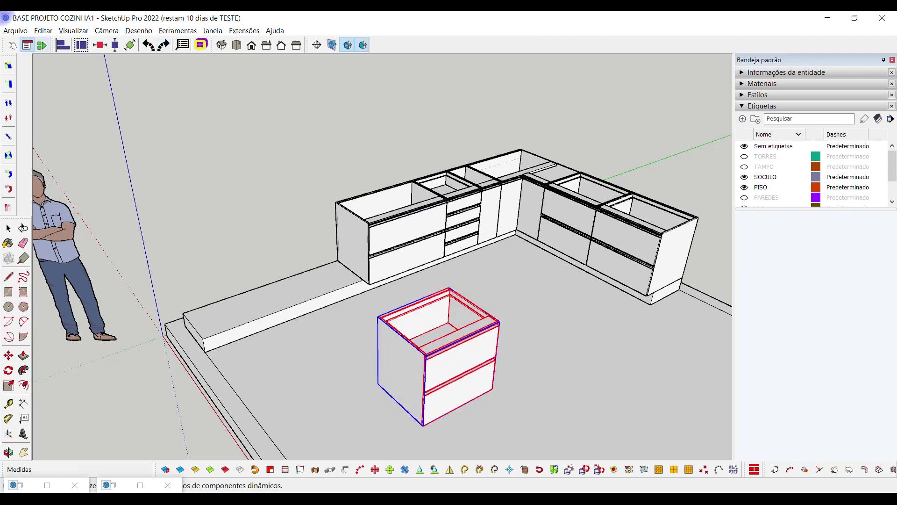
key(space)
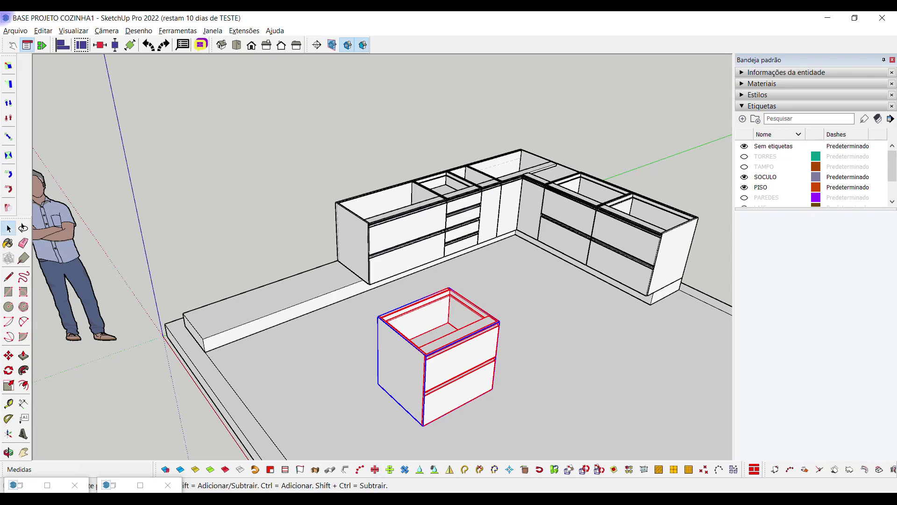
click(415, 499)
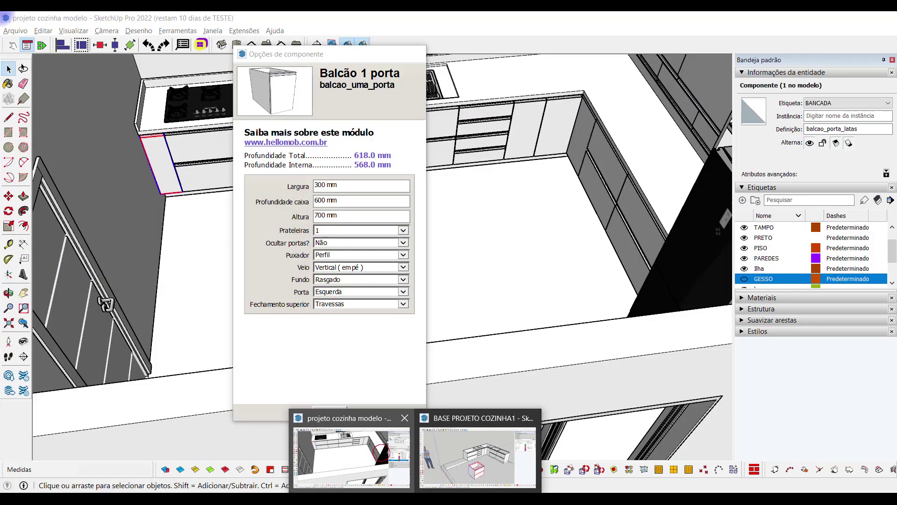
In projeto cozinha modelo, start measuring the width of a drawer cabinet on the run
click(351, 455)
click(279, 143)
click(23, 243)
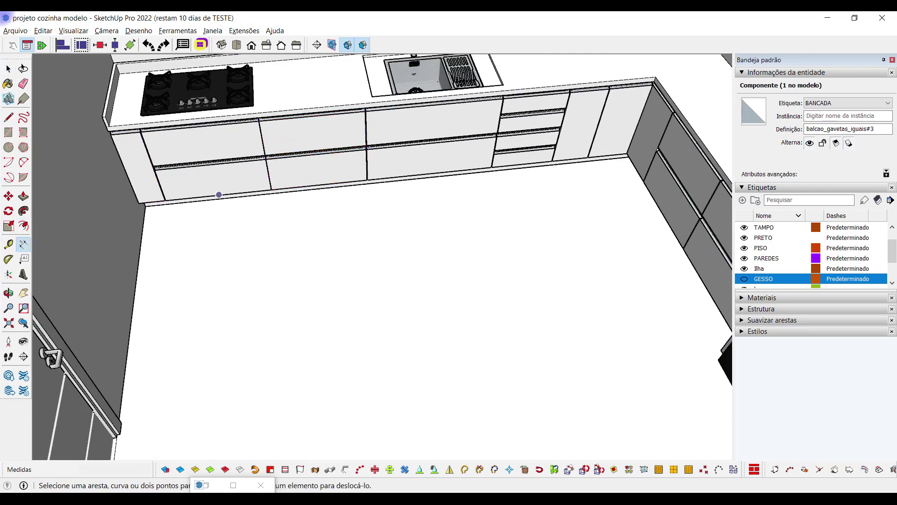
click(365, 109)
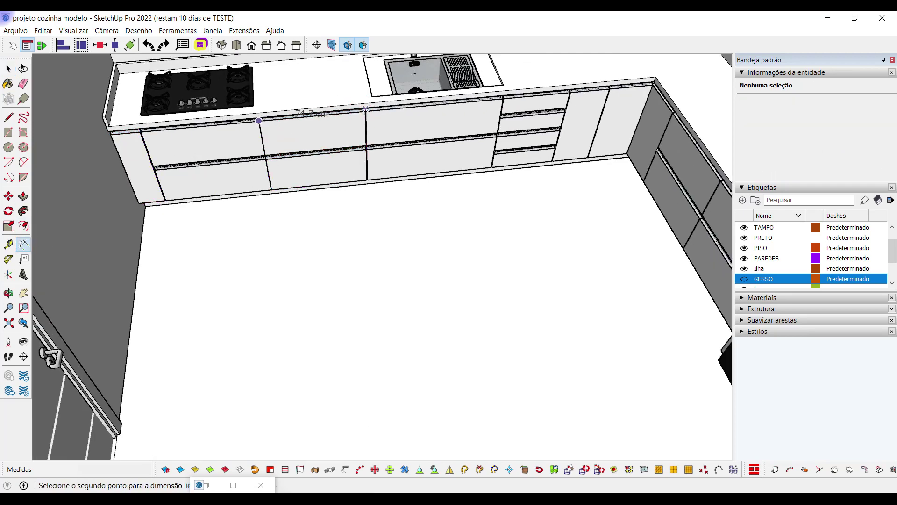
key(space)
Set the cooktop drawer cabinet's Largura from 803 to 800 mm and apply it
click(299, 138)
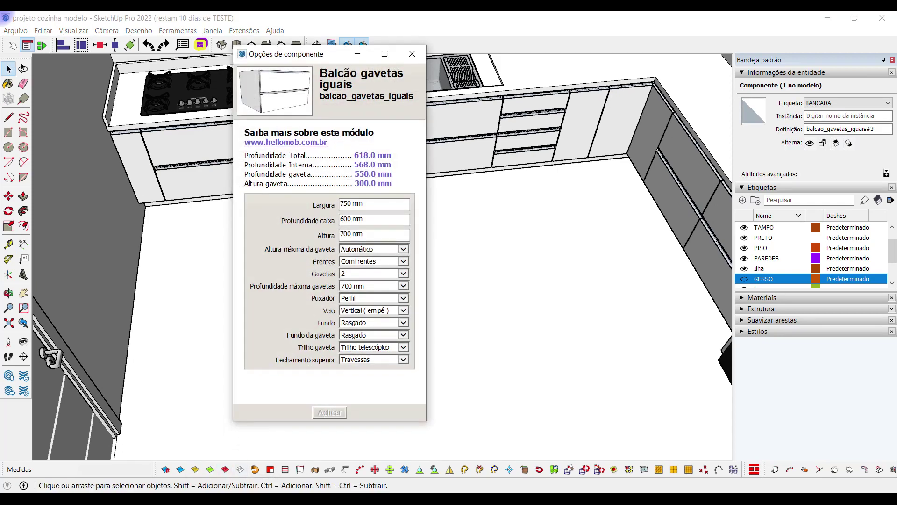
click(358, 54)
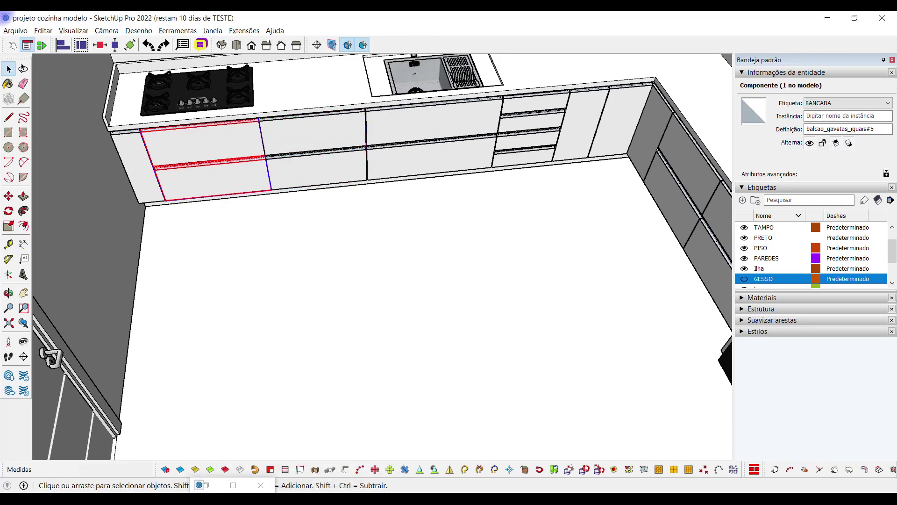
click(233, 485)
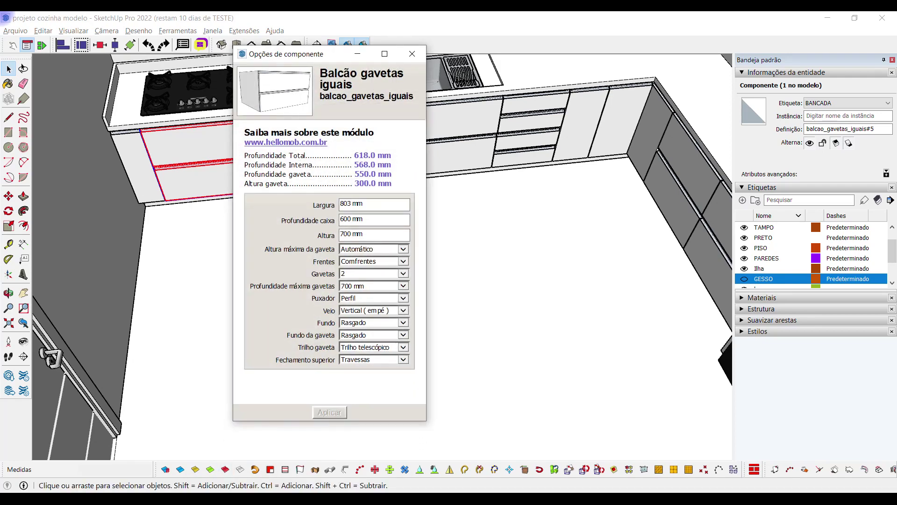
click(353, 204)
text(800)
key(Return)
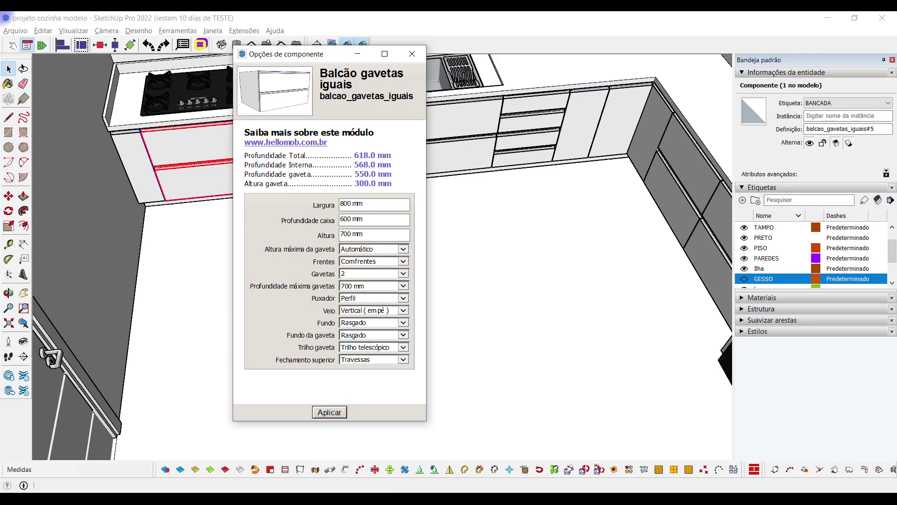
key(Return)
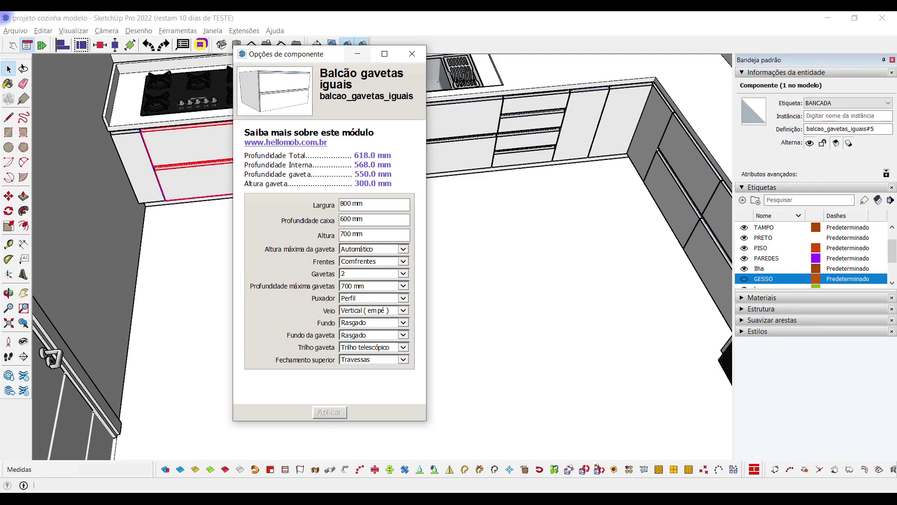
click(308, 131)
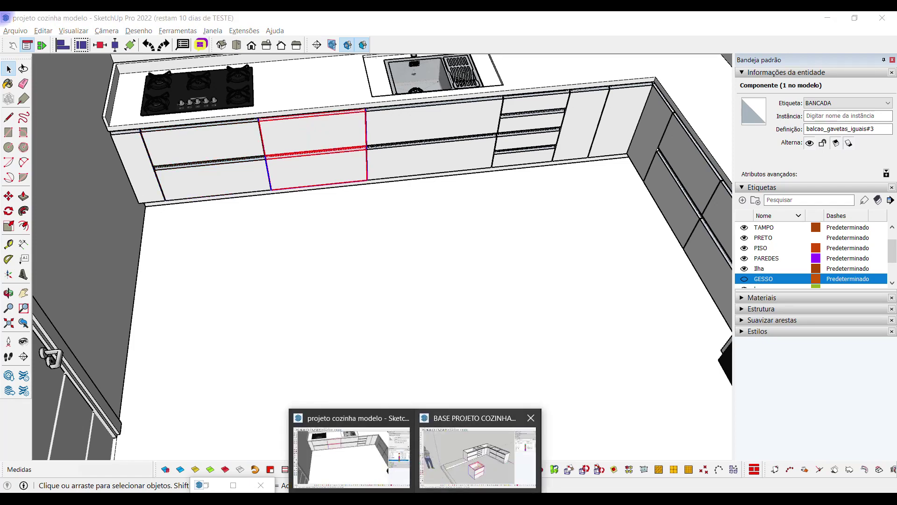
click(475, 456)
Check the loose cabinet's component options and view it beside the counter run
right_click(450, 359)
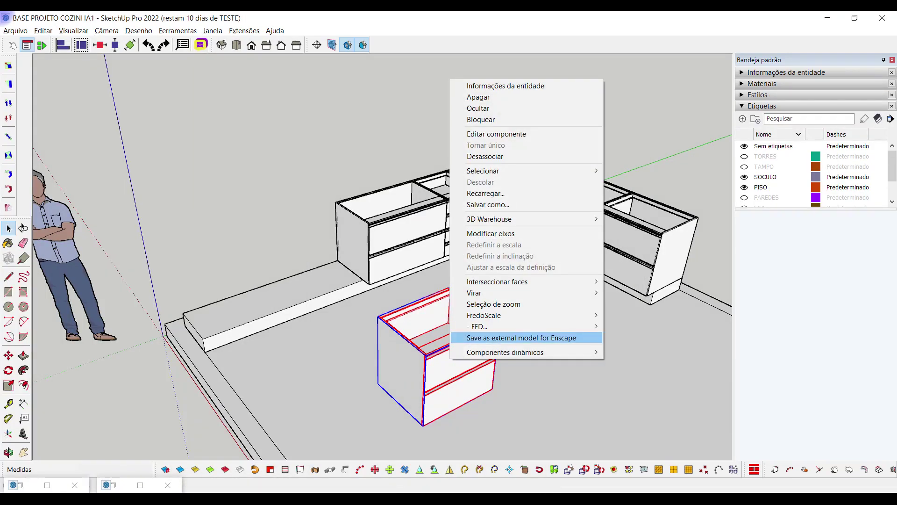
click(626, 352)
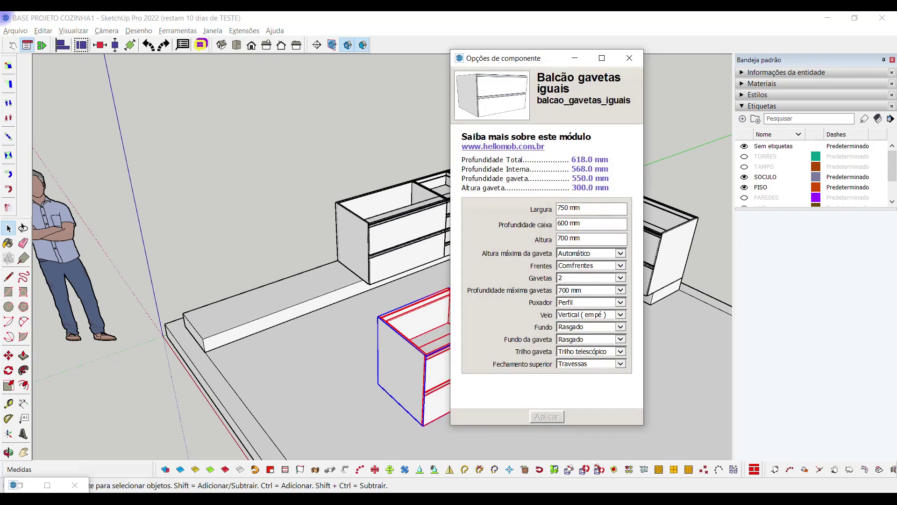
click(575, 57)
scroll(420, 280, down, 5)
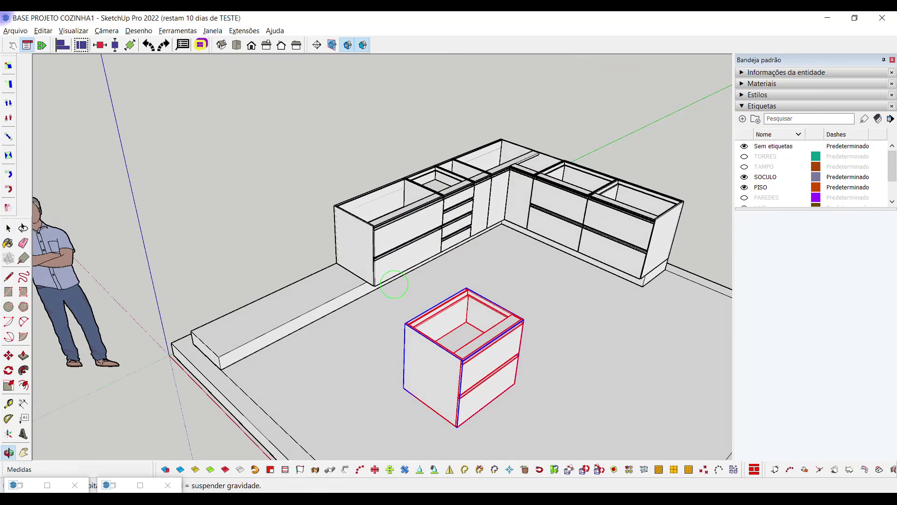
scroll(470, 277, up, 8)
scroll(470, 277, up, 3)
middle_drag(470, 277, 340, 309)
scroll(531, 261, up, 6)
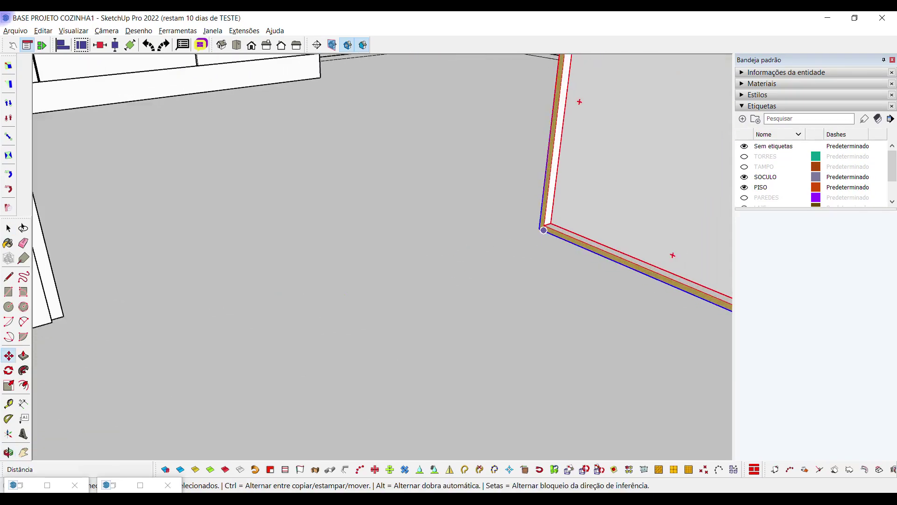
Move the loose drawer cabinet by its corner onto the end of the counter run
click(539, 229)
scroll(538, 230, down, 5)
scroll(424, 327, up, 4)
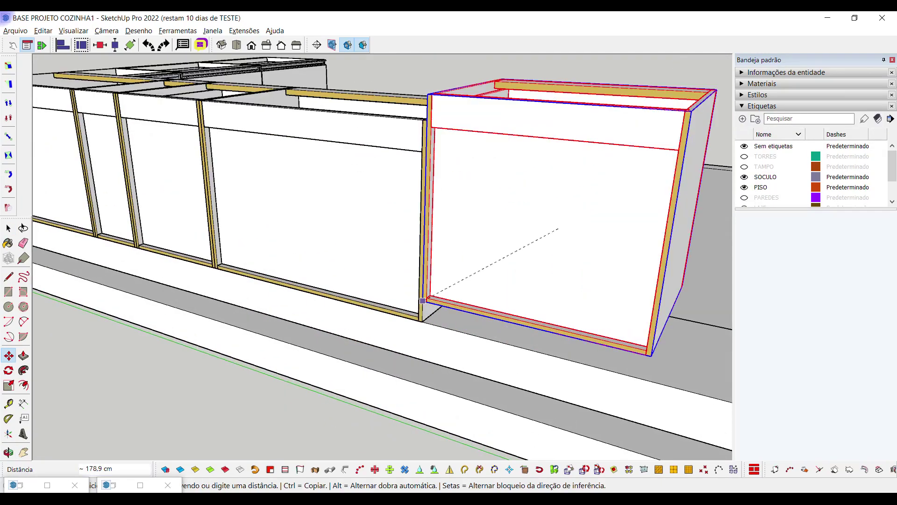
scroll(424, 327, down, 4)
scroll(422, 323, up, 4)
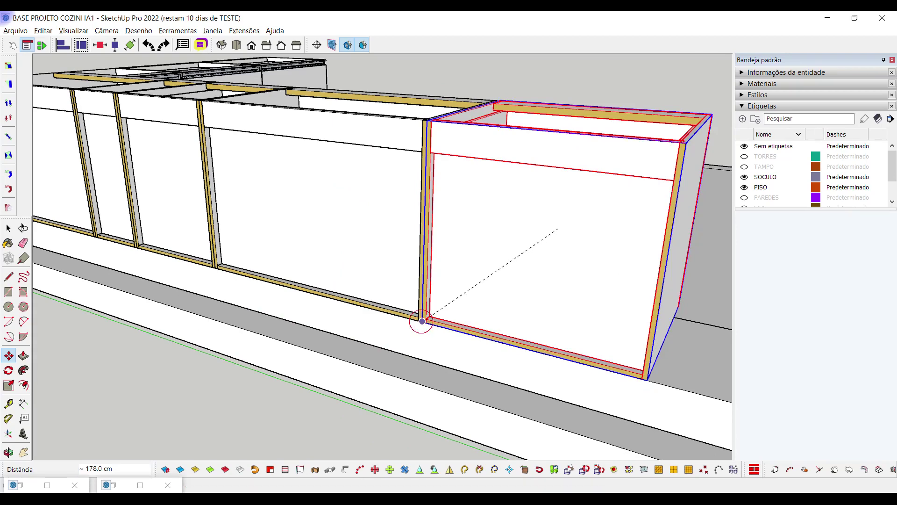
click(422, 321)
scroll(422, 321, down, 8)
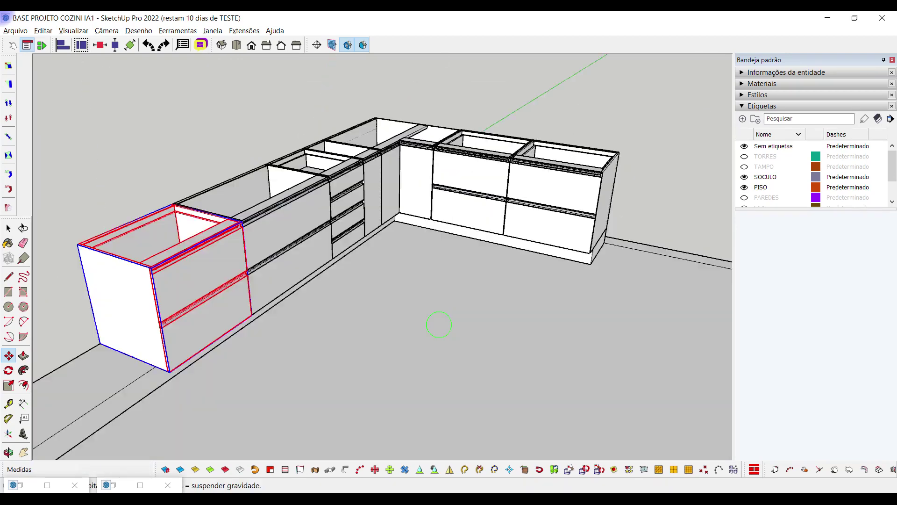
scroll(174, 236, up, 1)
key(space)
scroll(174, 235, up, 2)
Copy the left-end cabinet and paste the copy in front of the row
click(154, 262)
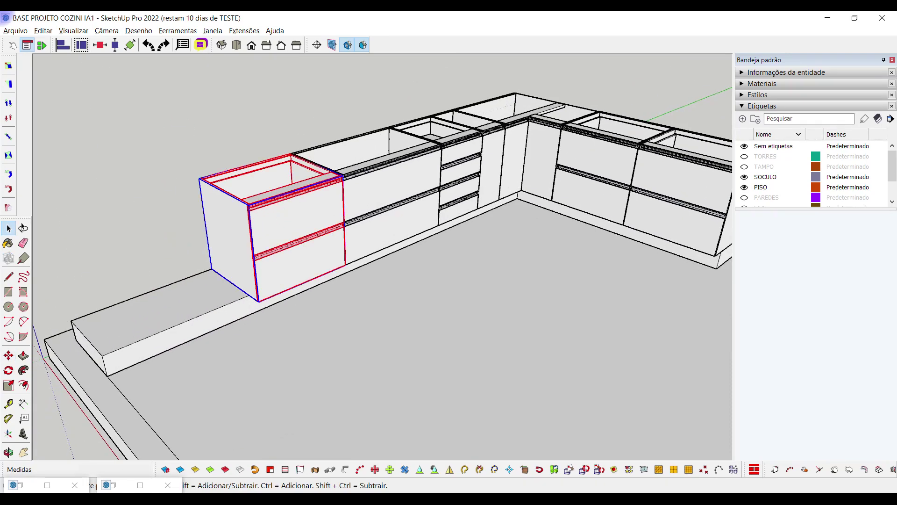
key(ctrl+c)
key(ctrl+v)
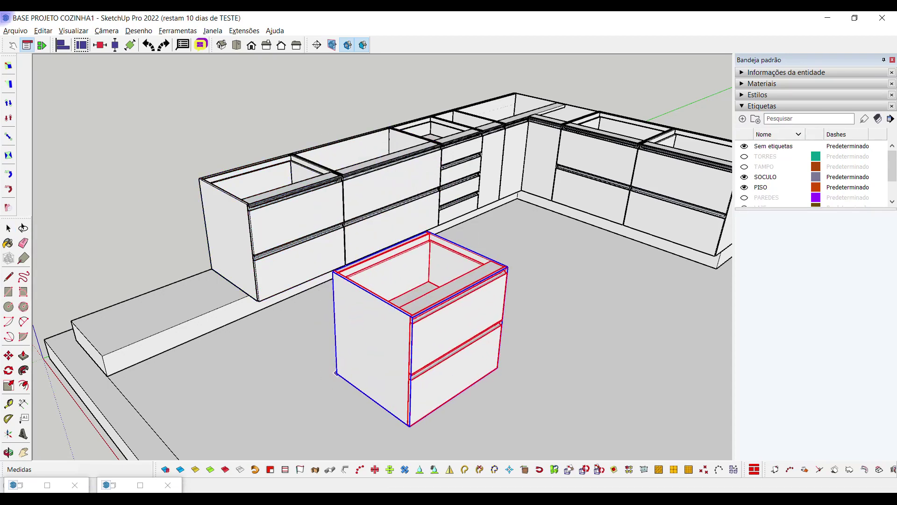
click(418, 321)
scroll(418, 320, up, 1)
Set the pasted cabinet's Largura to 800 mm in Opções de componente
right_click(419, 320)
mouse_move(423, 314)
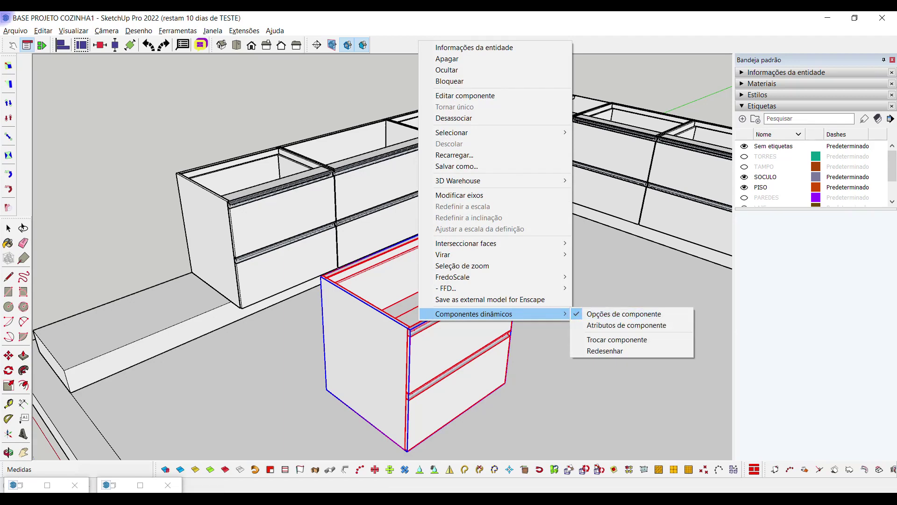
click(623, 313)
double_click(564, 208)
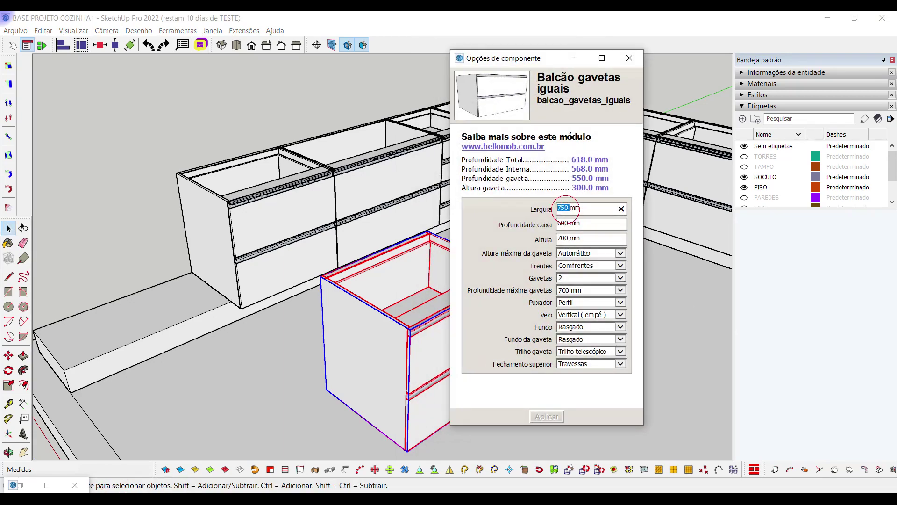
text(800)
click(547, 417)
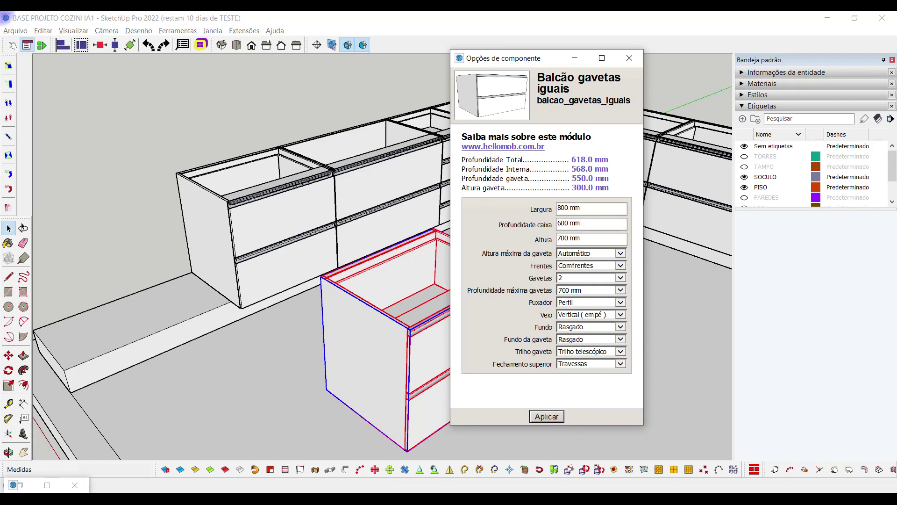
click(575, 58)
scroll(481, 225, up, 10)
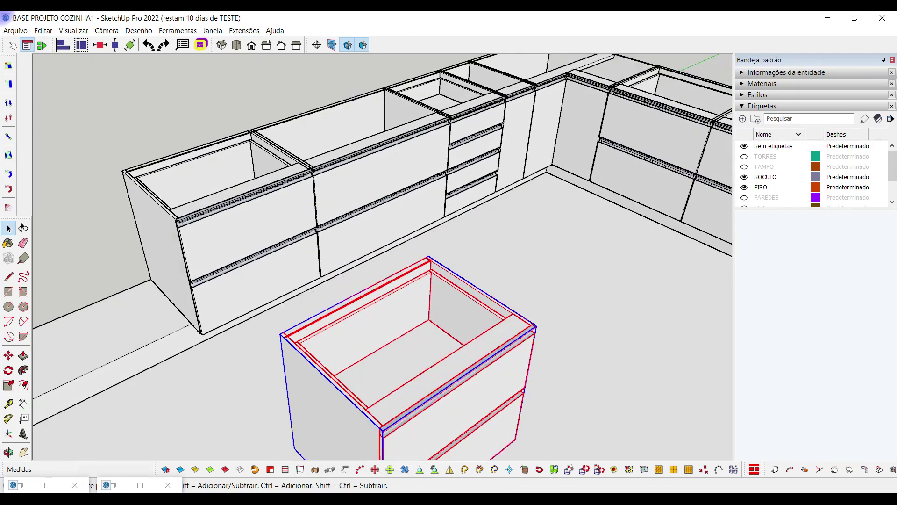
Move the 800 mm cabinet against the left end of the row and review the run
key(m)
scroll(429, 256, down, 5)
click(413, 276)
scroll(414, 274, down, 3)
scroll(243, 234, up, 6)
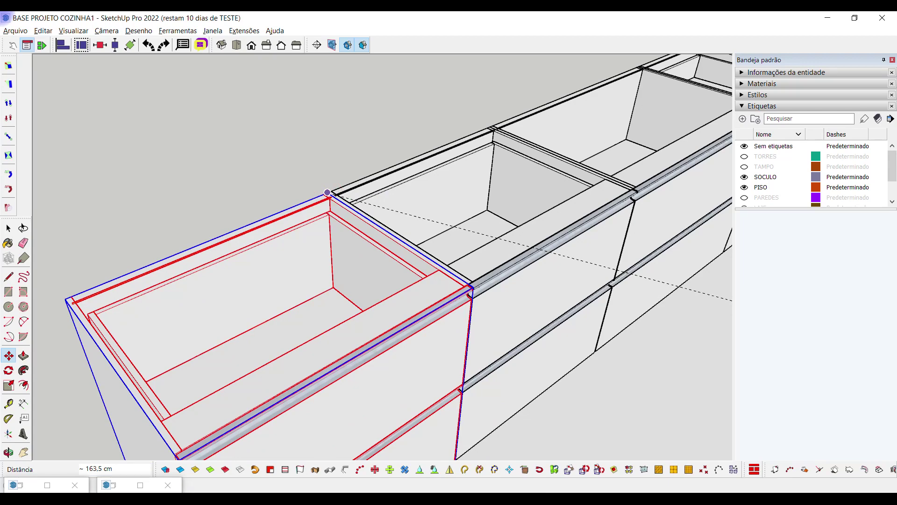
scroll(327, 192, down, 5)
click(285, 196)
key(space)
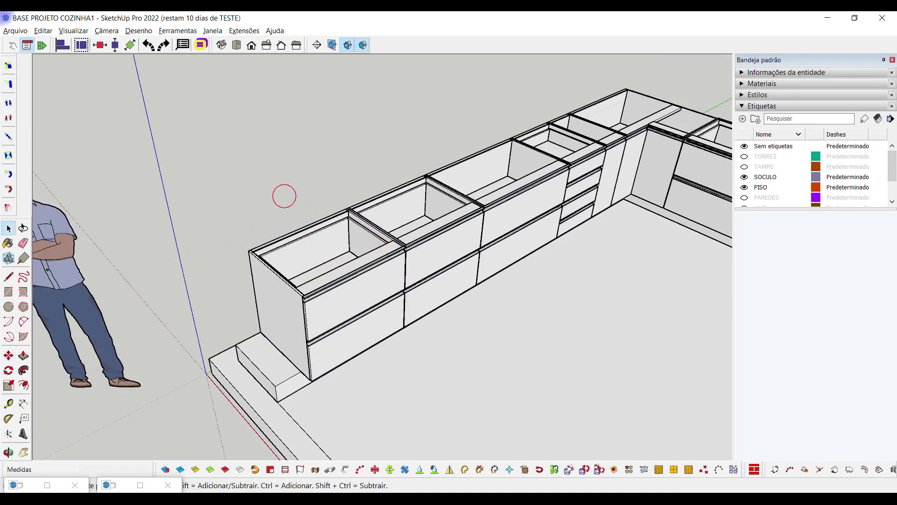
middle_drag(285, 196, 356, 304)
scroll(356, 304, down, 5)
scroll(356, 304, up, 5)
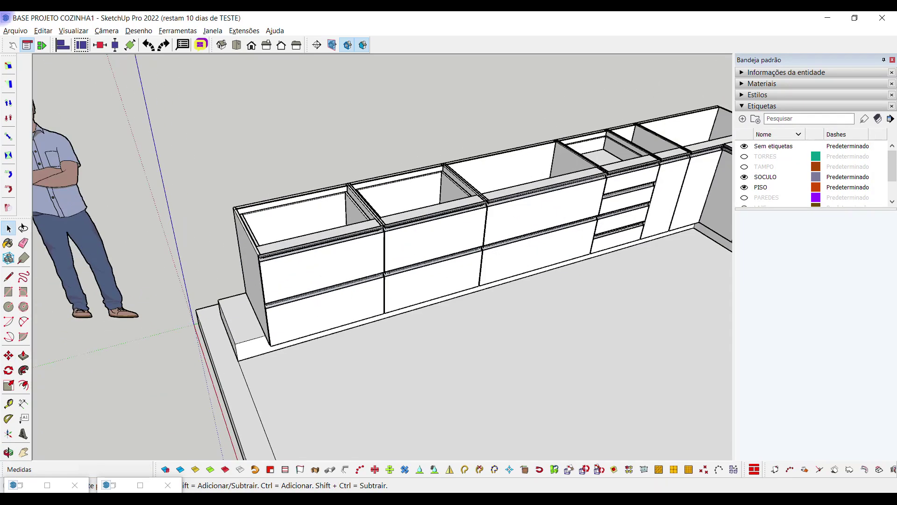
Insert the narrow Balcão com porta latas can-holder cabinet from hellomob at the run's left end
double_click(18, 485)
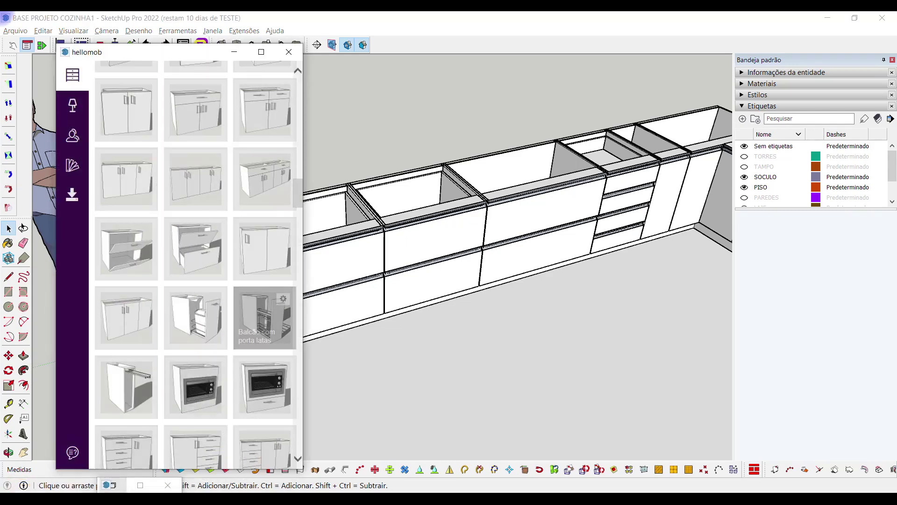
scroll(265, 318, down, 8)
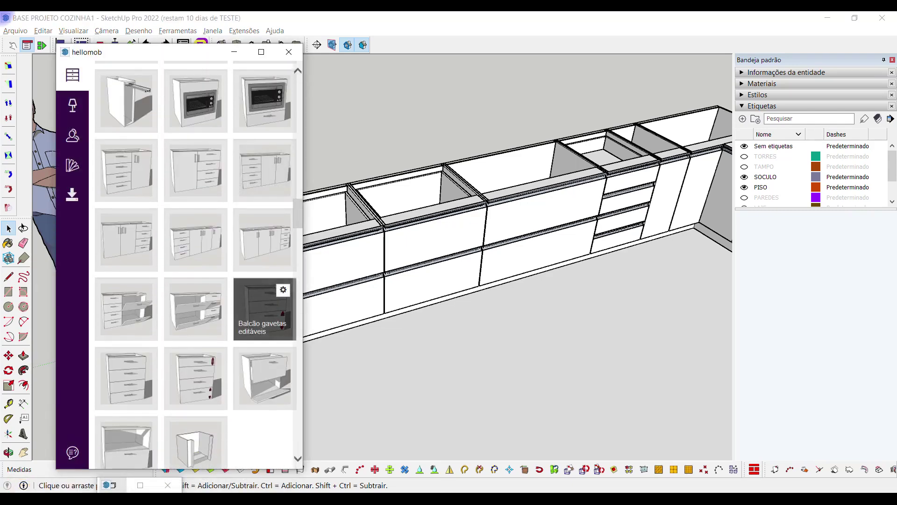
scroll(265, 262, up, 12)
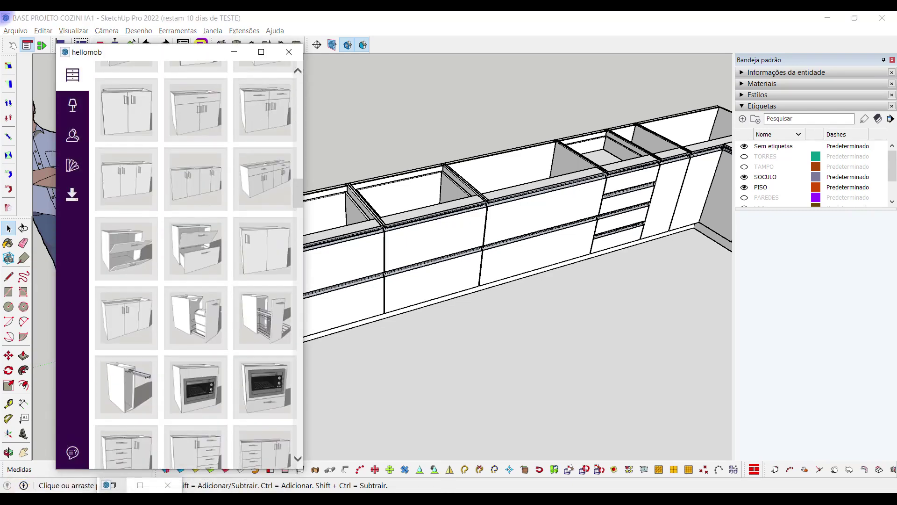
scroll(260, 461, up, 5)
scroll(260, 460, down, 1)
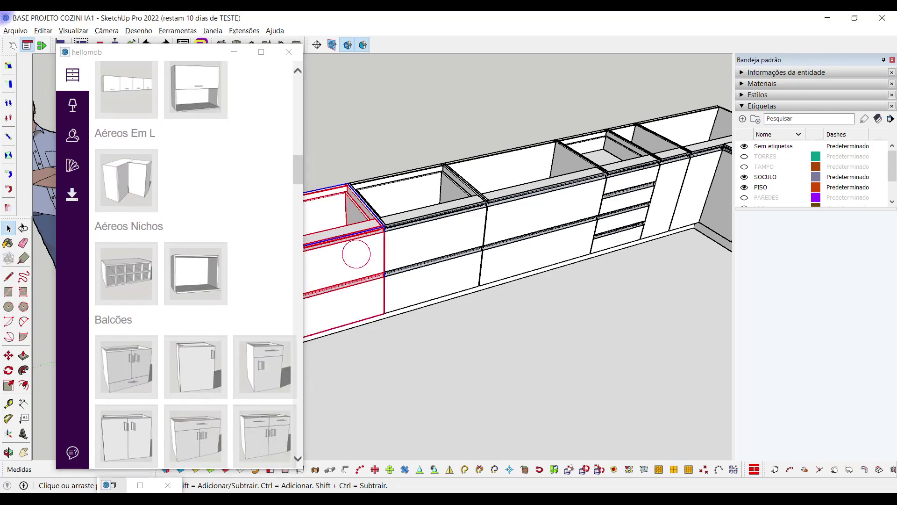
middle_drag(421, 289, 306, 287)
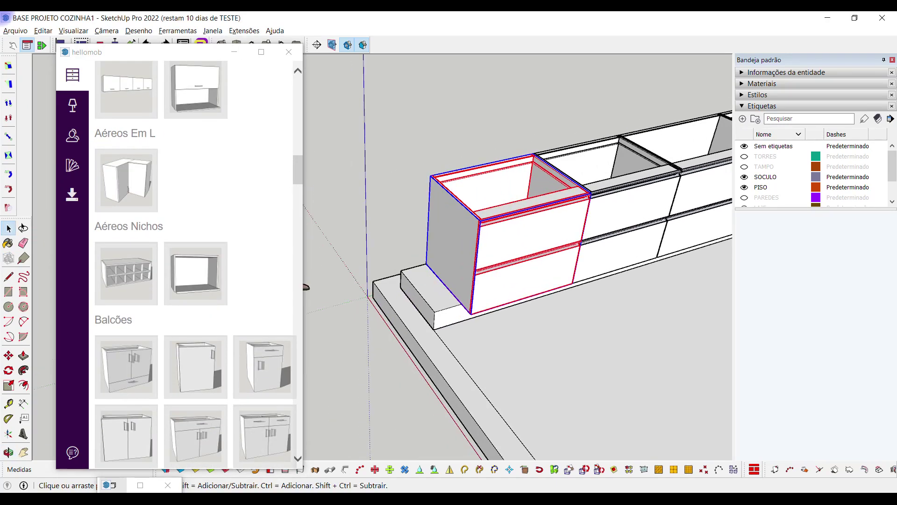
scroll(326, 340, down, 2)
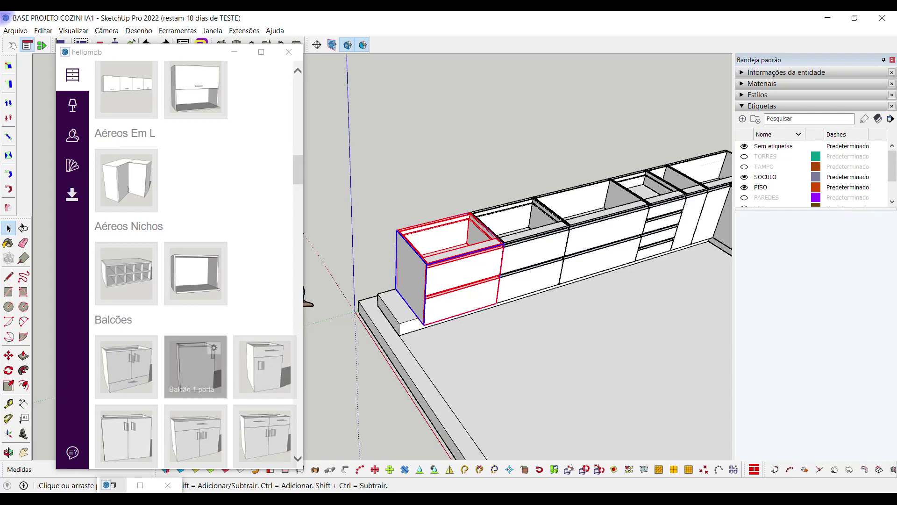
scroll(262, 327, down, 7)
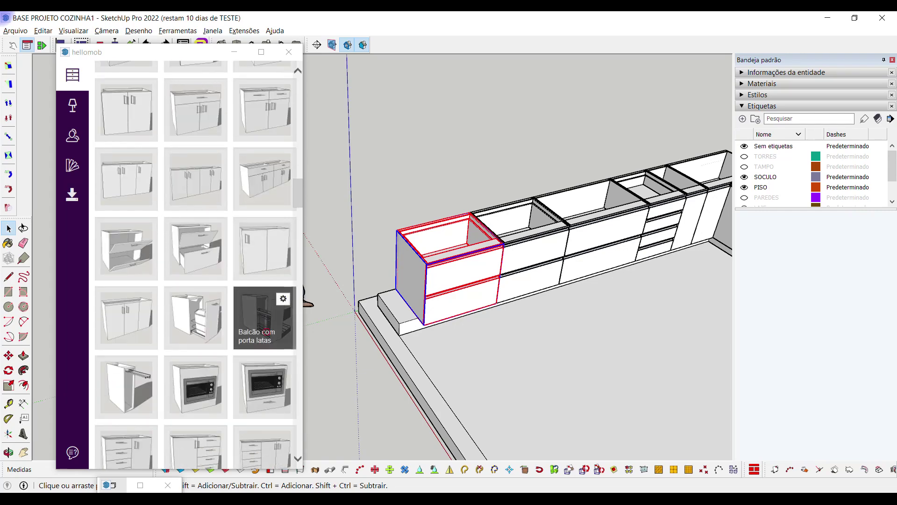
click(264, 317)
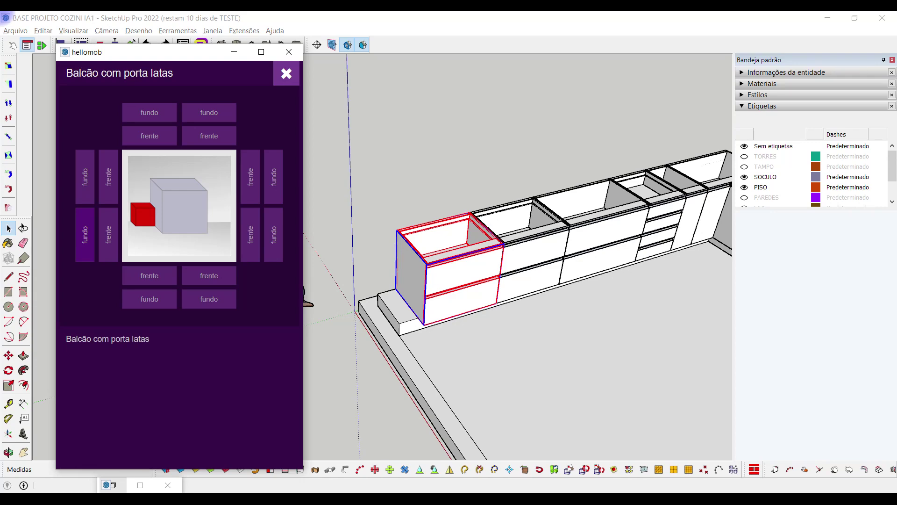
click(85, 233)
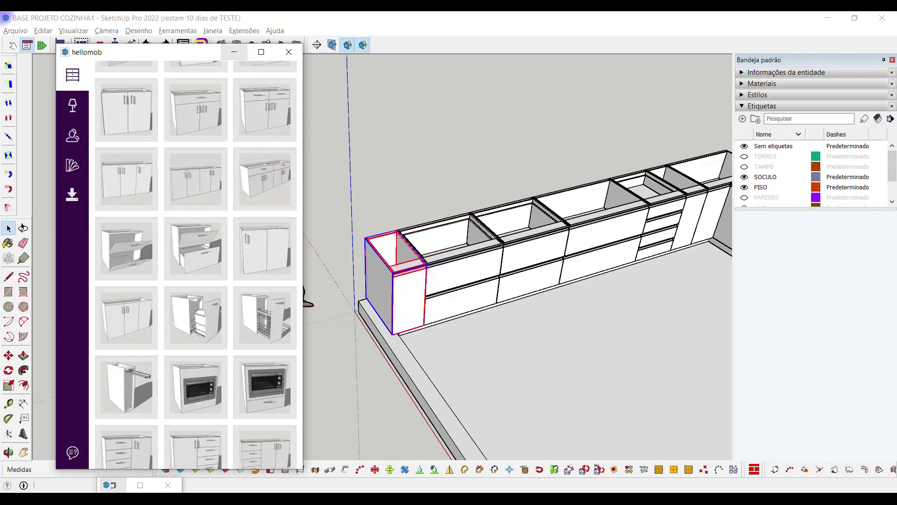
Set the can-holder cabinet's Largura to 200 mm in its dynamic component options
right_click(384, 274)
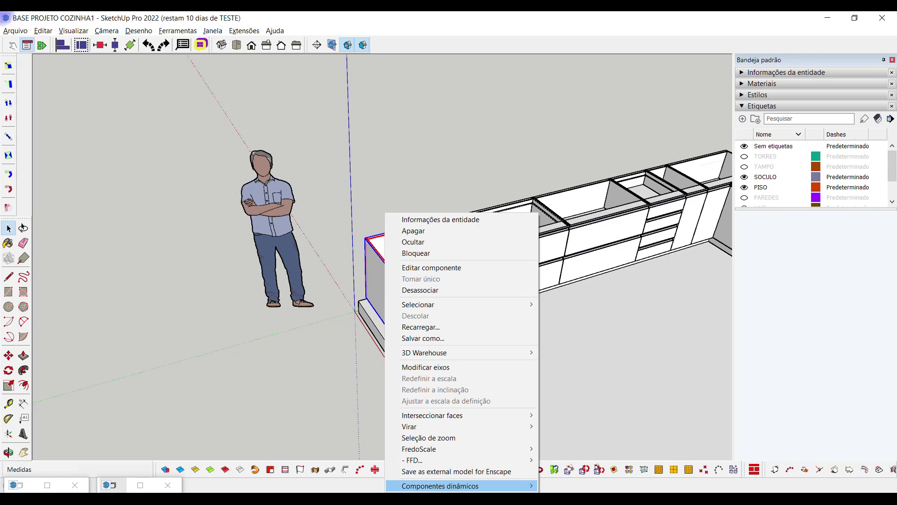
click(575, 475)
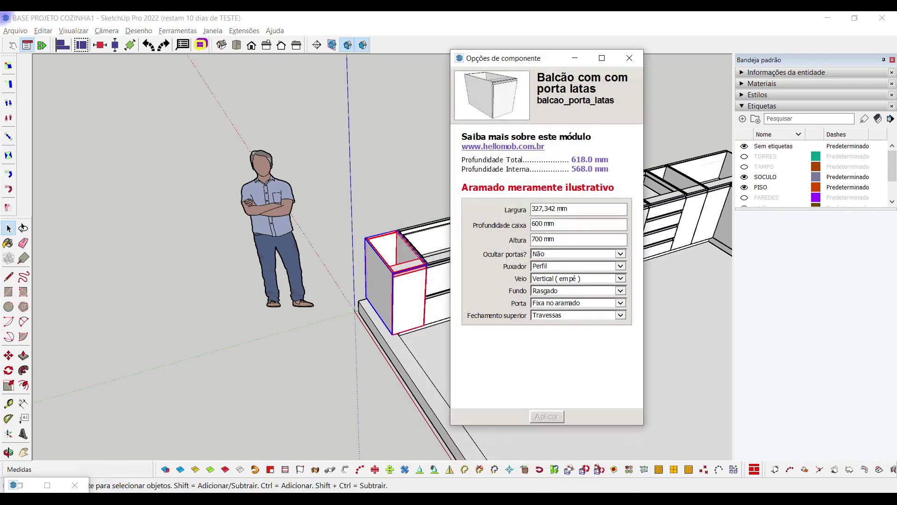
click(543, 208)
text(2)
click(548, 416)
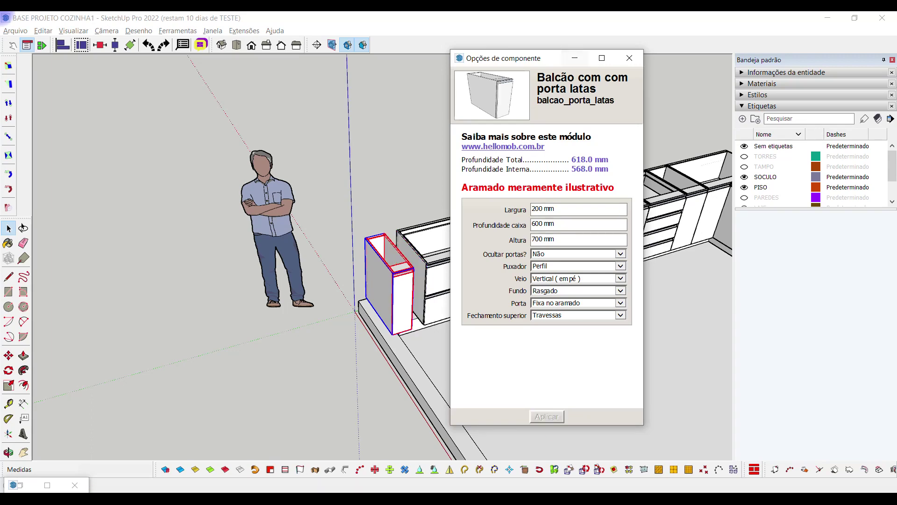
click(629, 58)
Move the narrowed cabinet flush against the neighbouring drawer unit
scroll(437, 334, up, 5)
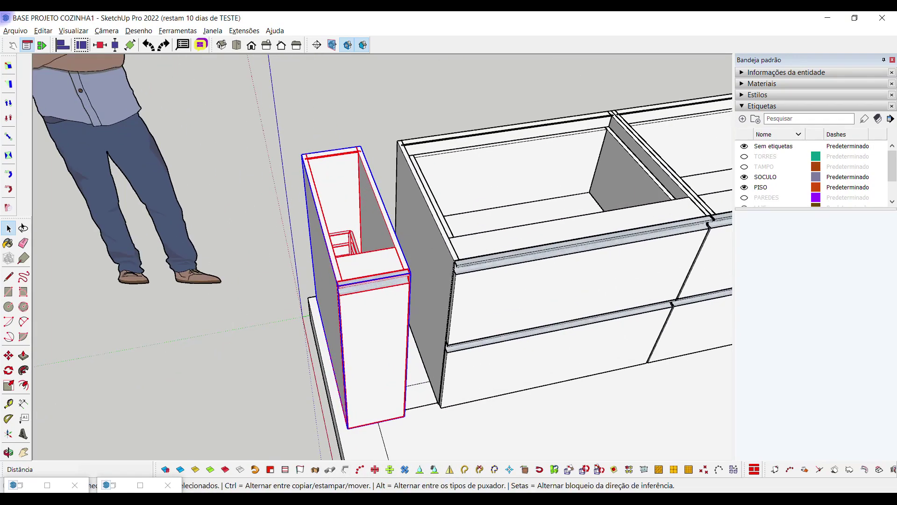
key(m)
click(360, 149)
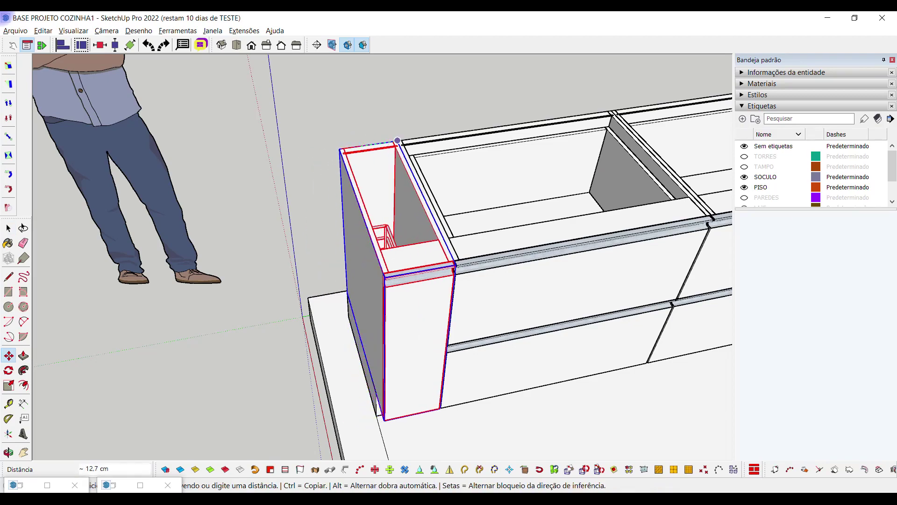
click(397, 140)
key(space)
scroll(397, 140, down, 10)
middle_drag(397, 140, 316, 220)
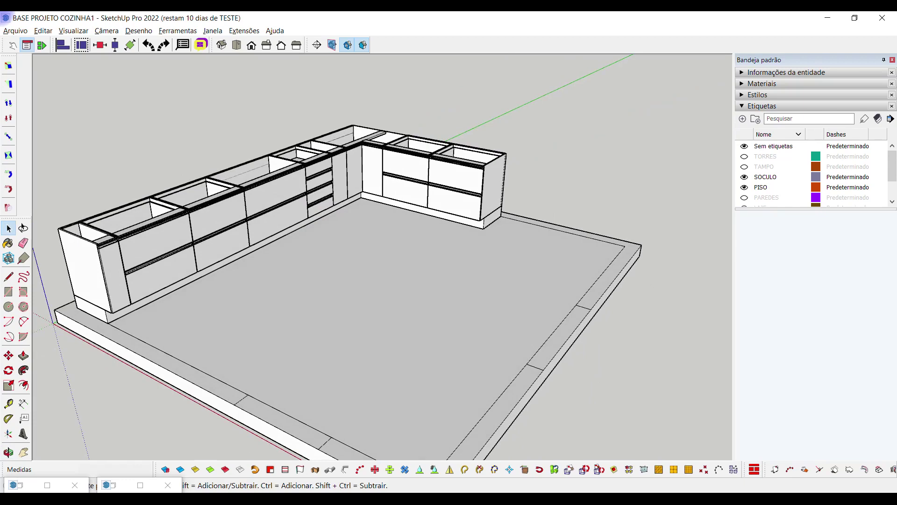
Show the TAMPO, PAREDES and TORRES tags in the Etiquetas panel
click(745, 166)
middle_drag(374, 280, 393, 271)
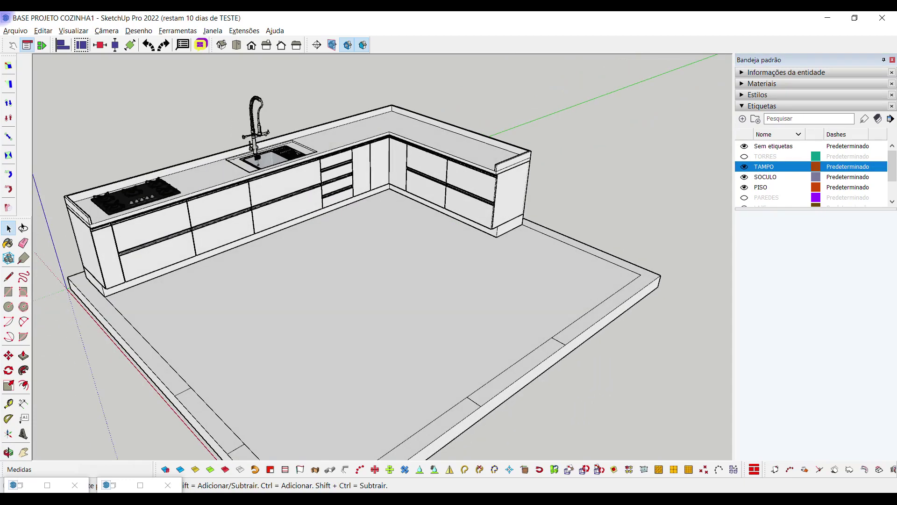
middle_drag(28, 250, 39, 253)
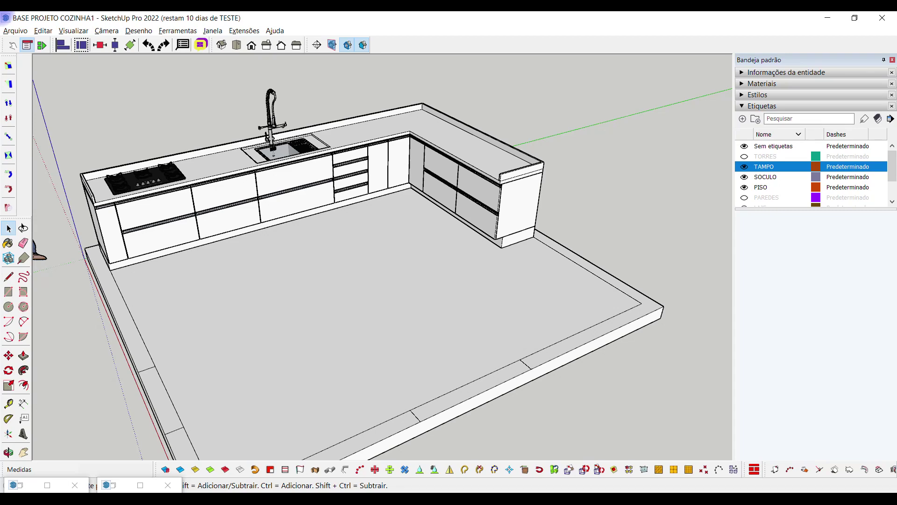
click(745, 197)
middle_drag(44, 248, 116, 302)
key(space)
click(744, 156)
middle_drag(422, 203, 178, 236)
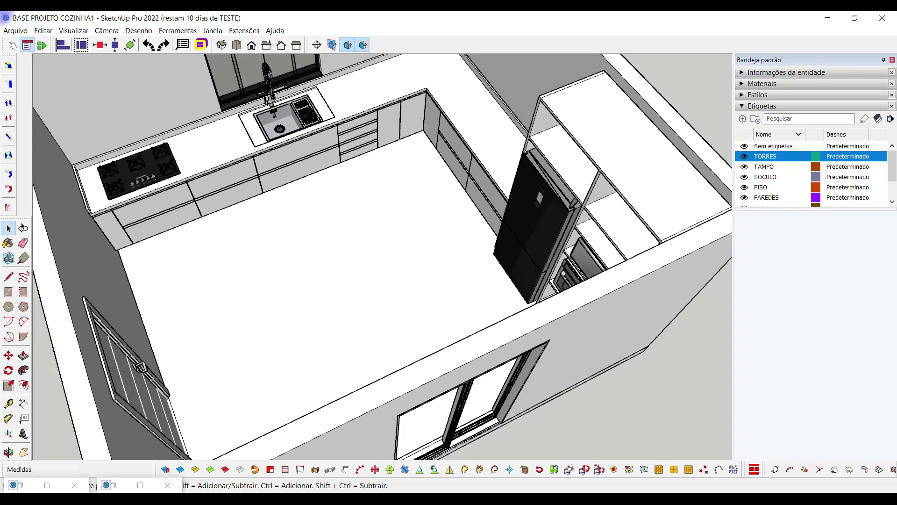
scroll(813, 173, down, 1)
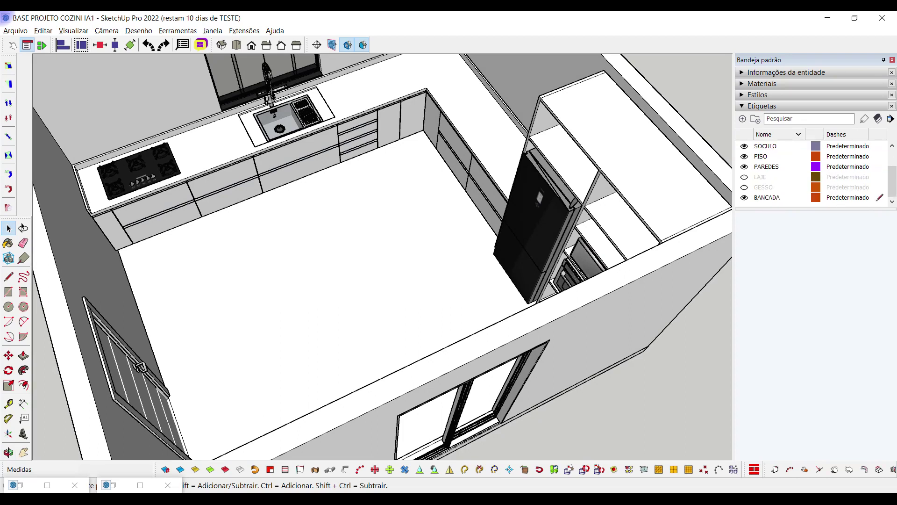
Make Sem etiquetas the current tag and hide the BANCADA base cabinets
click(744, 197)
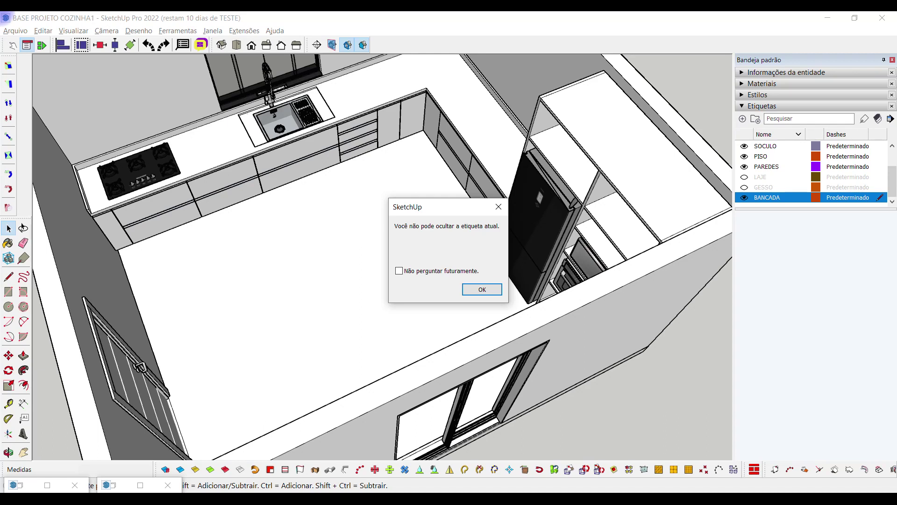
key(Return)
scroll(813, 173, up, 2)
scroll(813, 172, down, 2)
scroll(813, 172, up, 2)
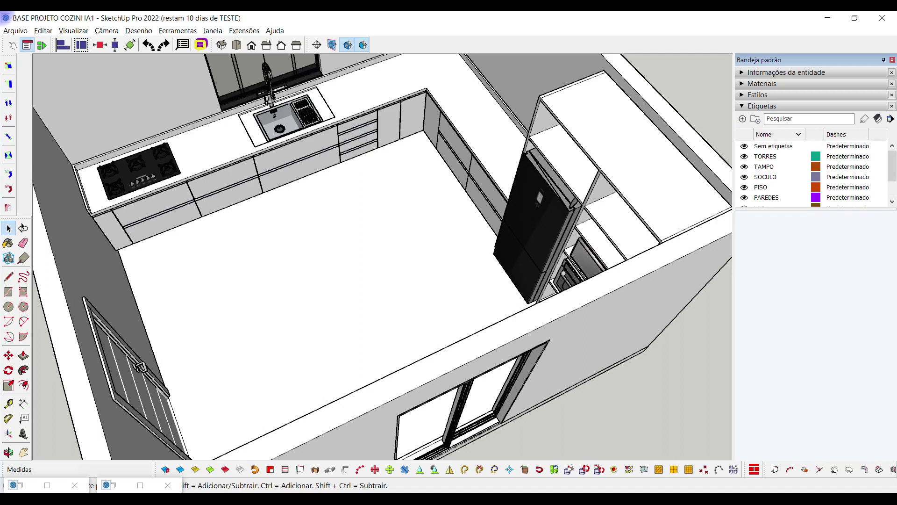
click(877, 145)
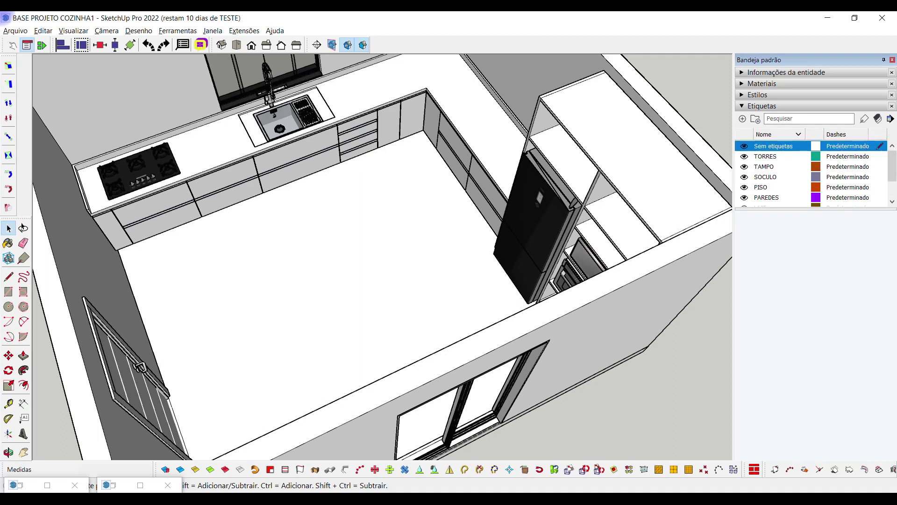
scroll(794, 177, down, 1)
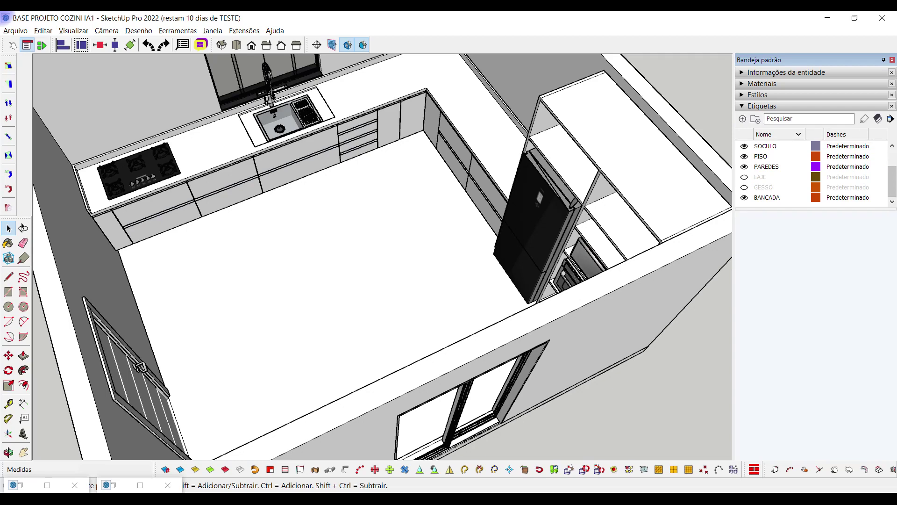
click(771, 197)
click(744, 197)
click(745, 197)
click(744, 197)
click(744, 198)
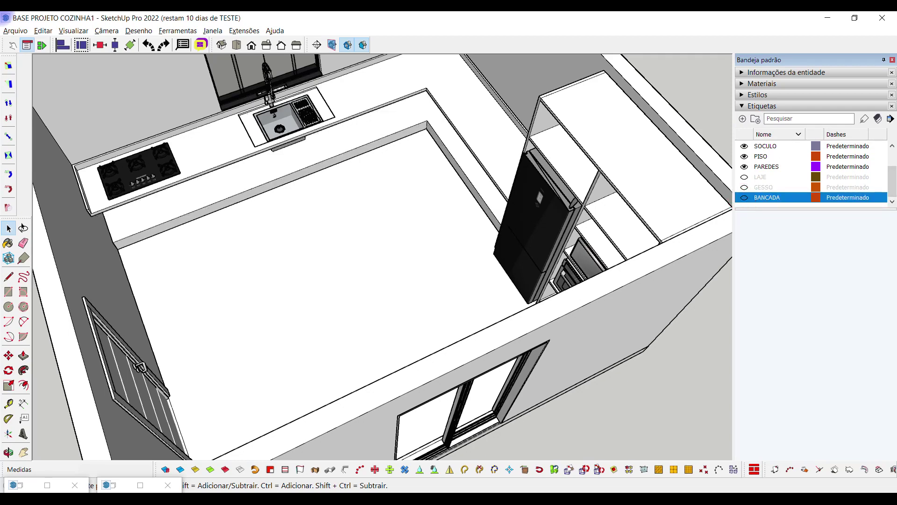
Hide the PAREDES, PISO, SOCULO and TAMPO tags, leaving only the tower
scroll(813, 173, up, 1)
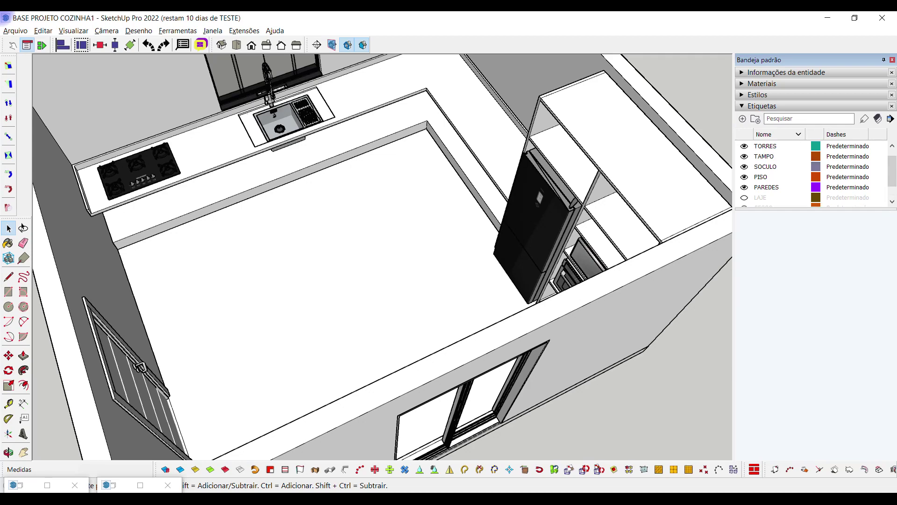
click(744, 187)
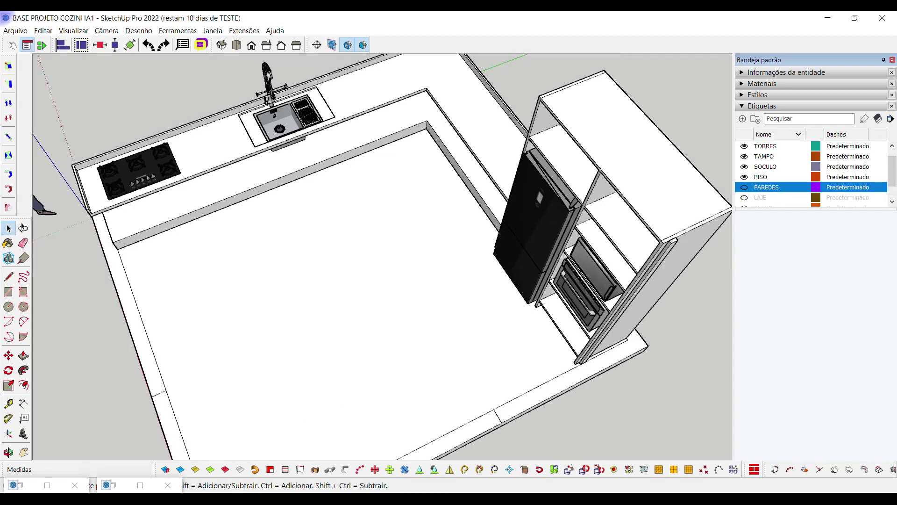
click(744, 176)
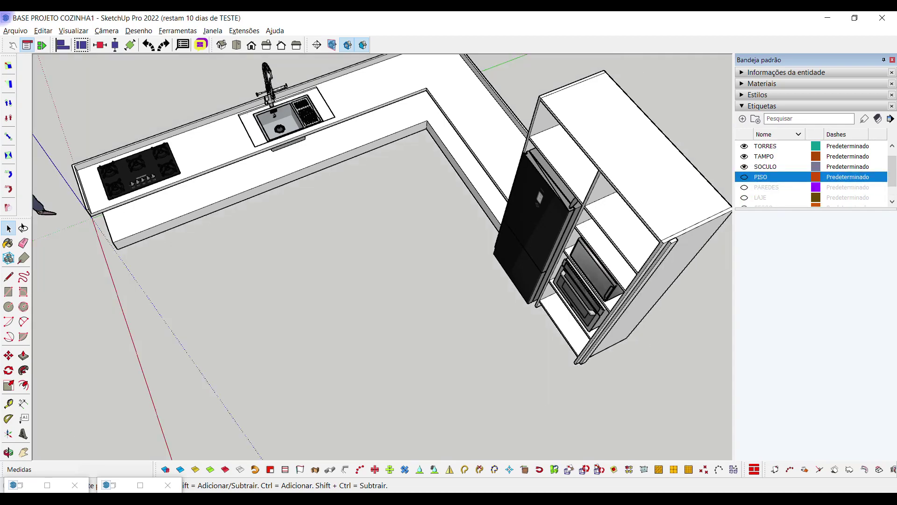
click(745, 167)
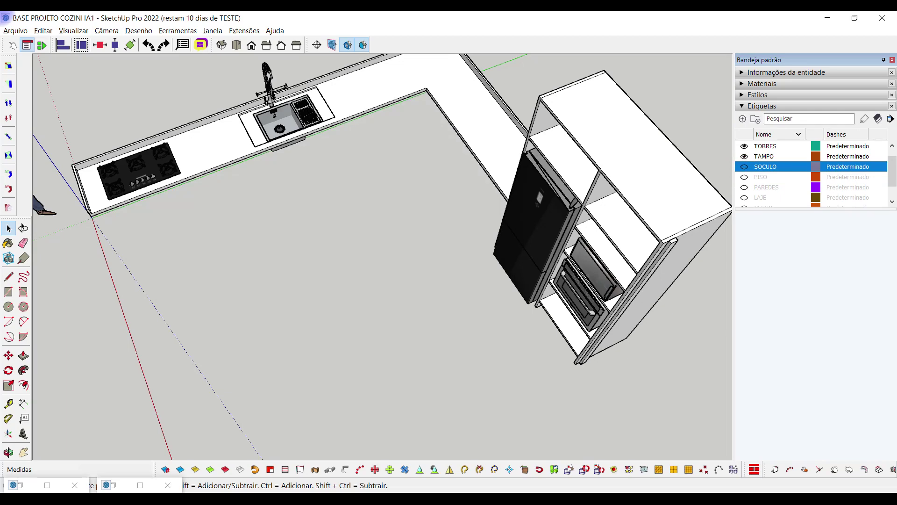
click(744, 156)
middle_drag(514, 210, 611, 323)
scroll(444, 210, up, 2)
scroll(813, 177, down, 1)
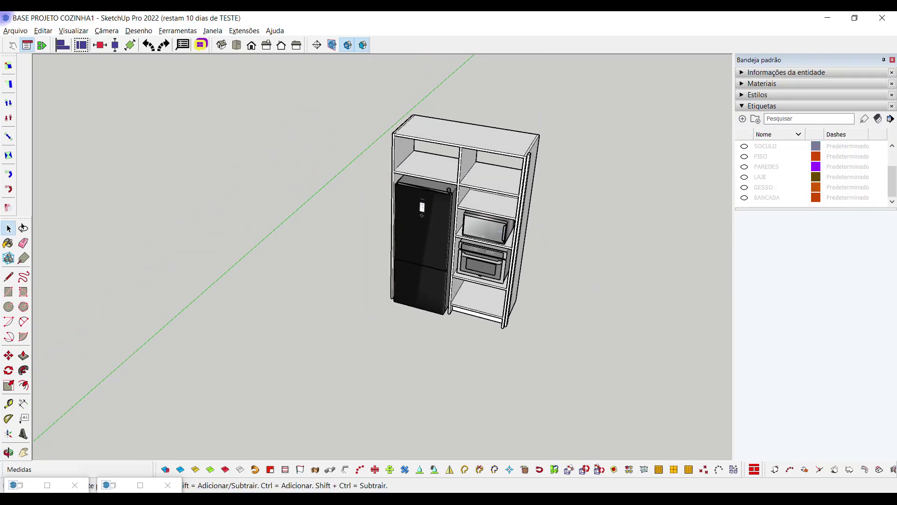
Show BANCADA again and Ctrl-copy the cabinet beside the fridge in front of the tower
click(744, 197)
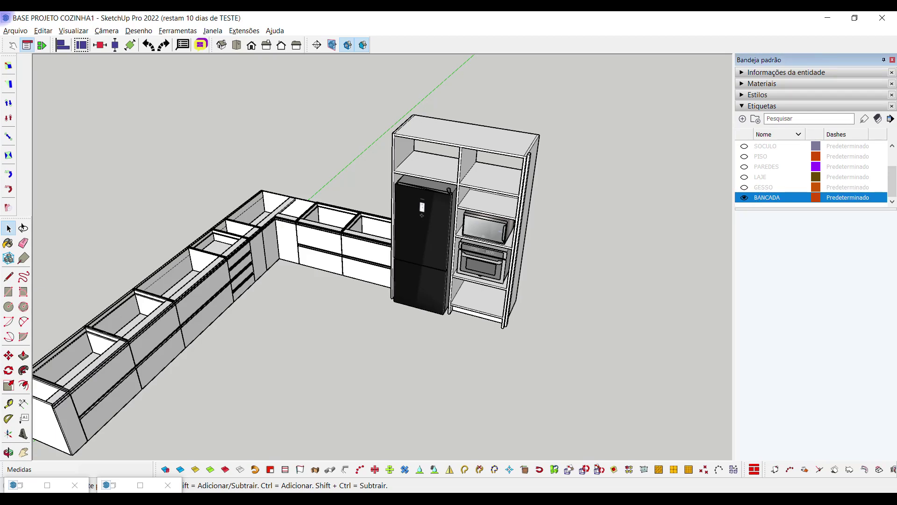
click(366, 250)
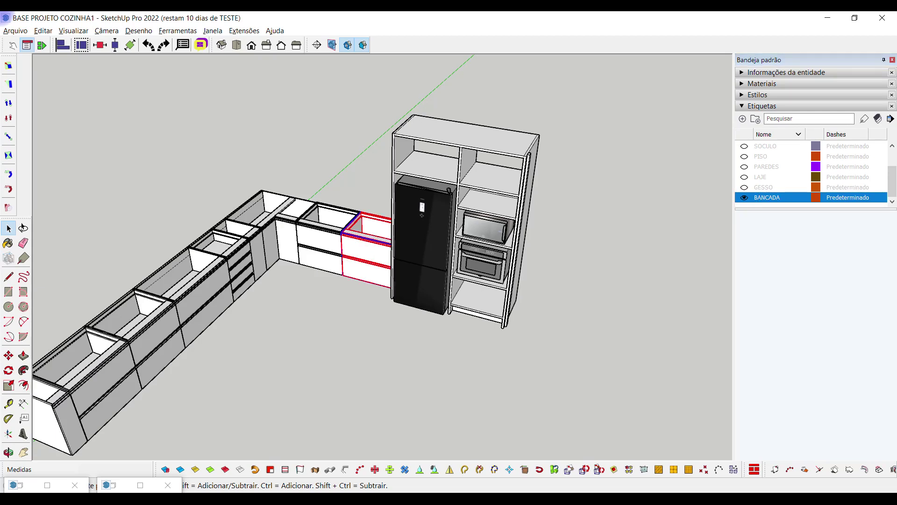
key(m)
click(344, 275)
key(ctrl)
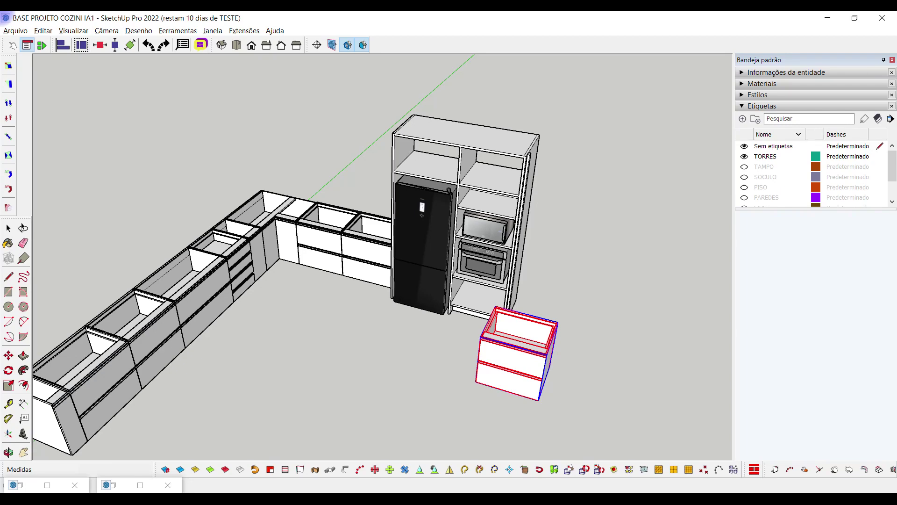
scroll(551, 351, up, 8)
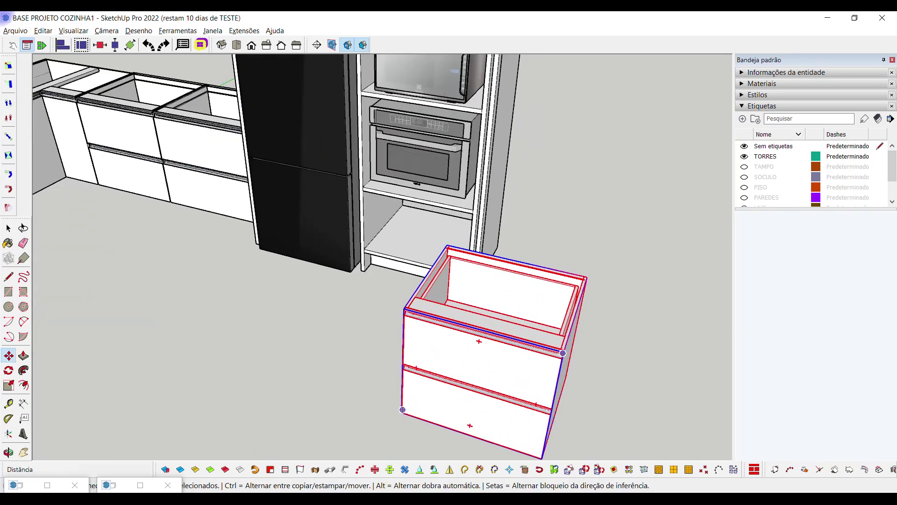
scroll(552, 351, down, 6)
Scale the cabinet copy to 0.65 along red and 0.41 along blue
key(s)
drag(544, 364, 494, 351)
drag(452, 286, 449, 347)
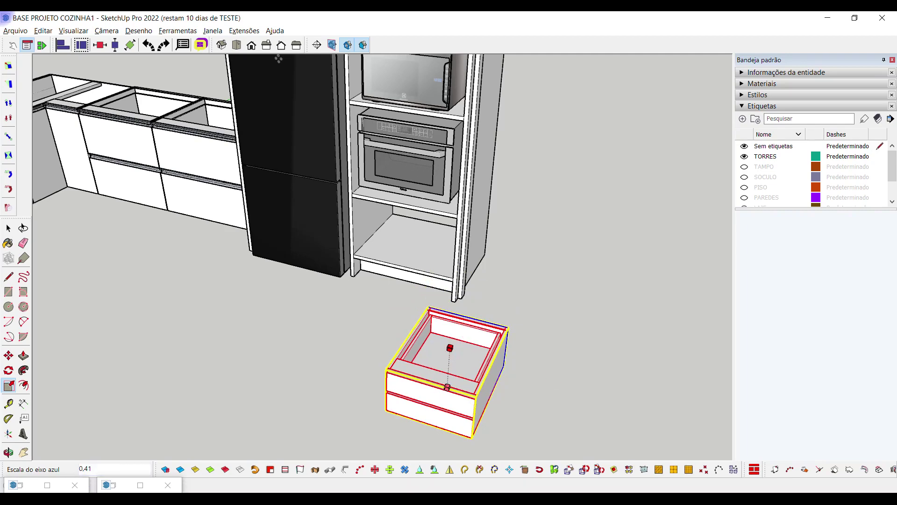
Move the two-drawer copy by its bottom corner into the tower's bottom niche
key(space)
click(494, 448)
scroll(494, 449, up, 6)
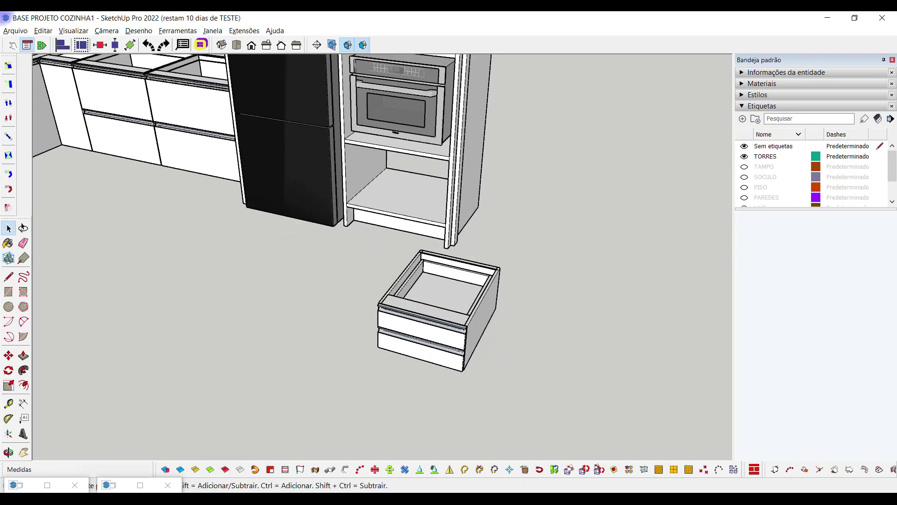
key(m)
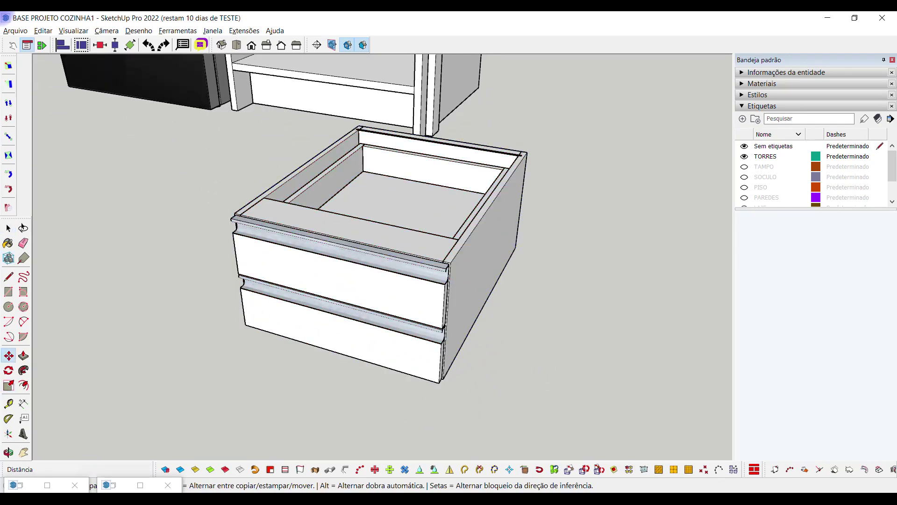
scroll(447, 386, up, 5)
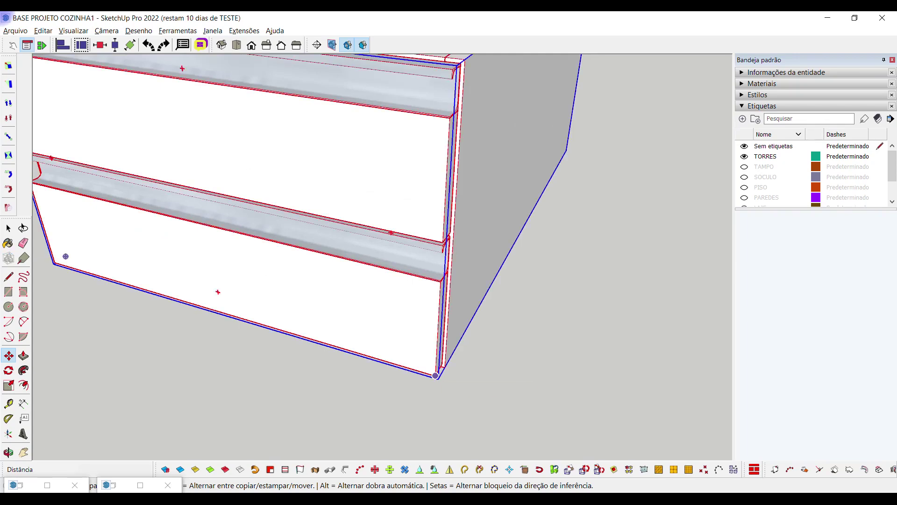
scroll(432, 370, up, 4)
click(430, 368)
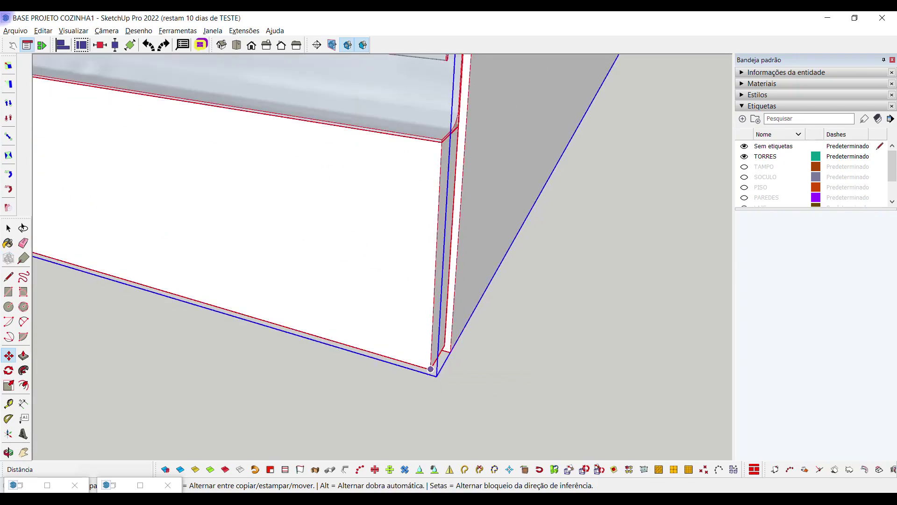
scroll(470, 359, down, 6)
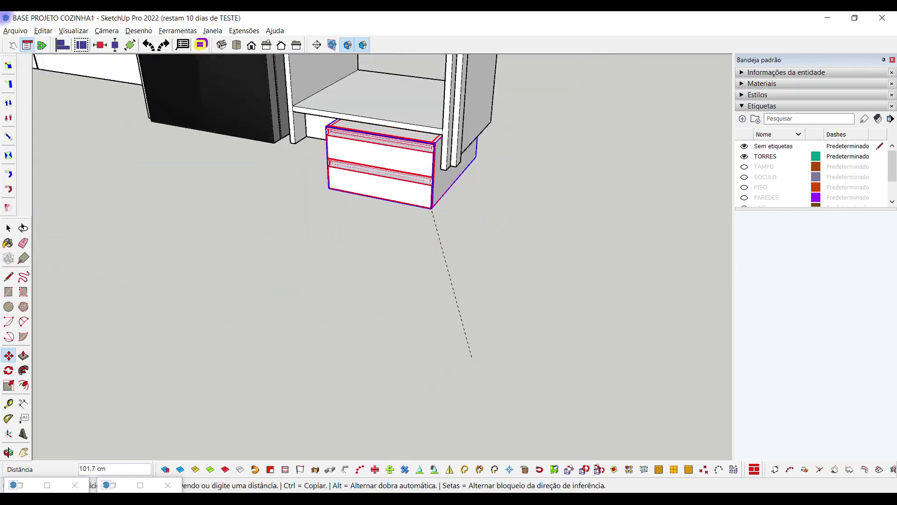
scroll(431, 208, up, 2)
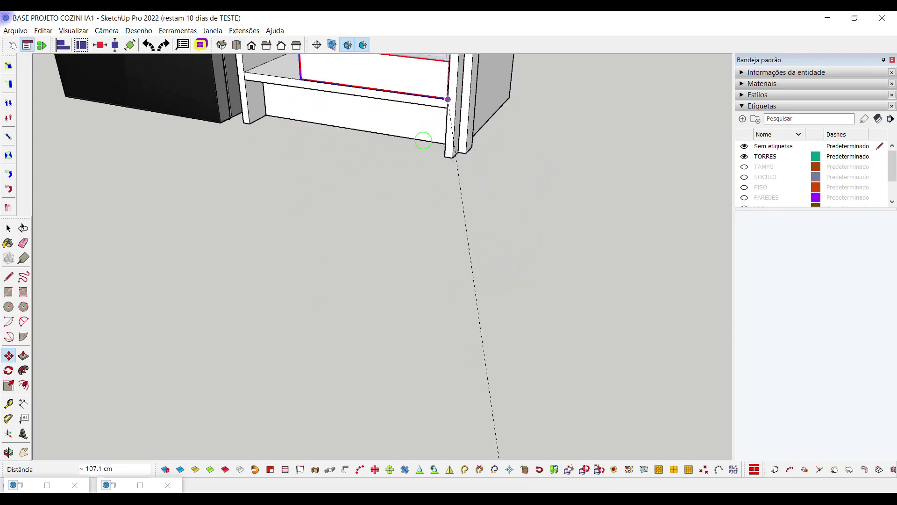
click(448, 99)
scroll(242, 230, down, 5)
key(space)
middle_drag(243, 230, 424, 236)
Stretch the drawer unit about 1.44 in width and 1.48 in height to fill the niche
key(s)
key(space)
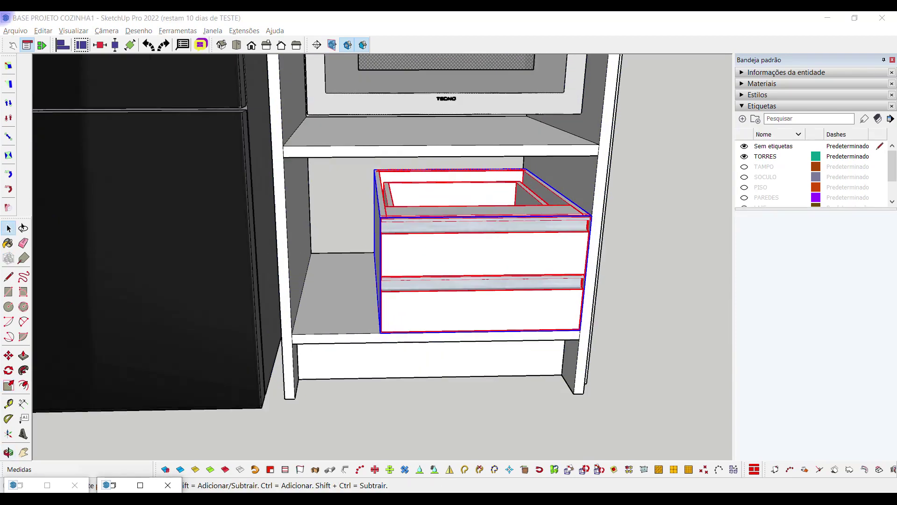
scroll(401, 238, up, 2)
scroll(397, 229, down, 2)
key(s)
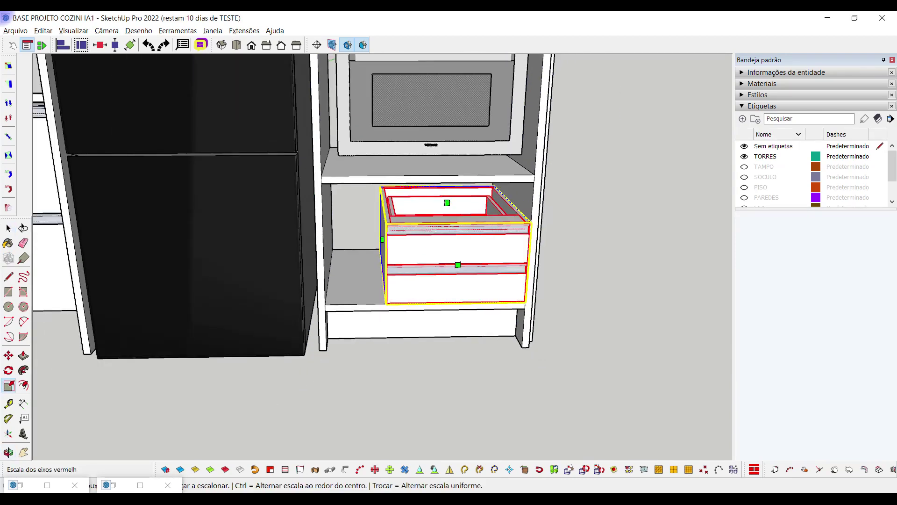
drag(384, 240, 326, 304)
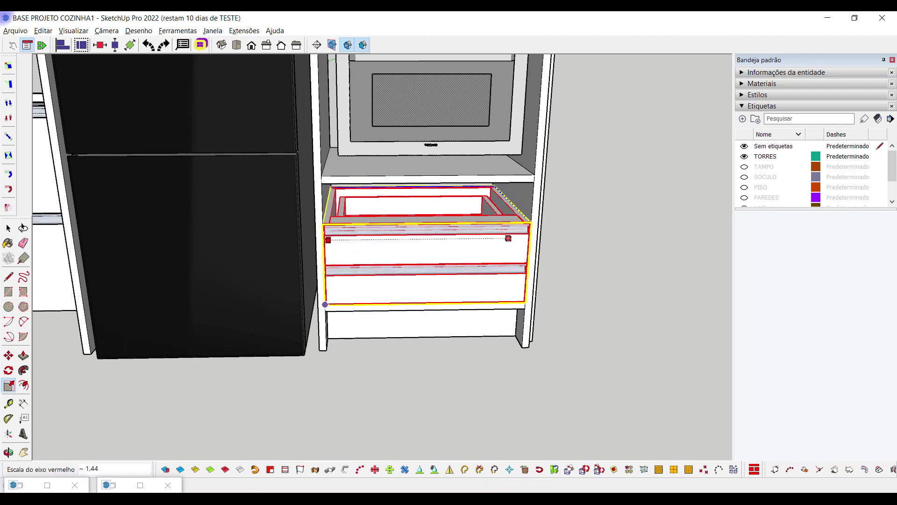
click(325, 304)
middle_drag(411, 236, 421, 233)
drag(417, 200, 328, 179)
click(328, 179)
scroll(548, 302, down, 3)
middle_drag(548, 302, 612, 335)
key(space)
click(598, 327)
scroll(613, 335, down, 8)
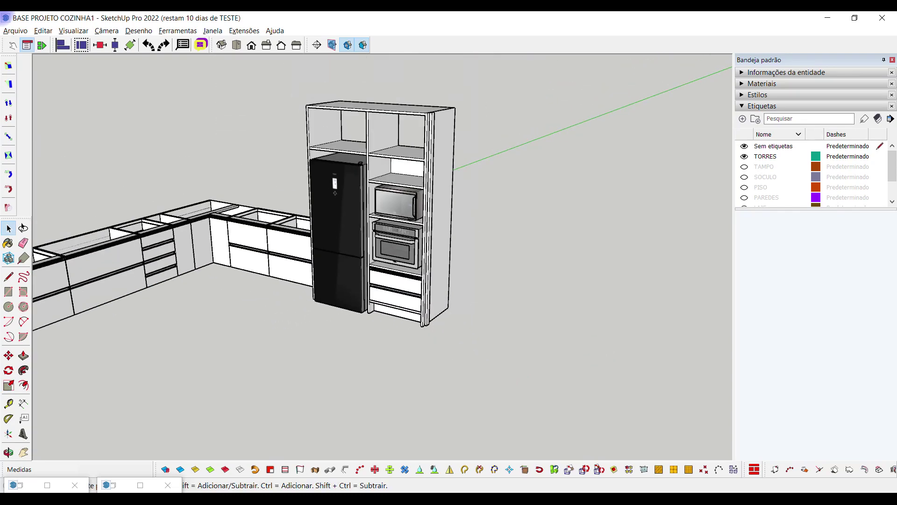
Turn off the BANCADA tag so only the fridge-and-oven tower is visible
shift+middle_drag(612, 335, 677, 325)
scroll(622, 361, down, 2)
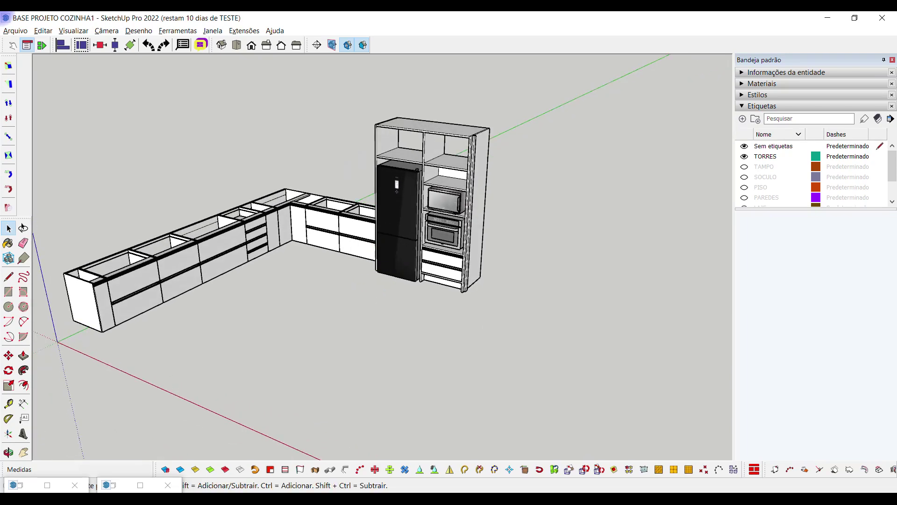
scroll(813, 173, down, 2)
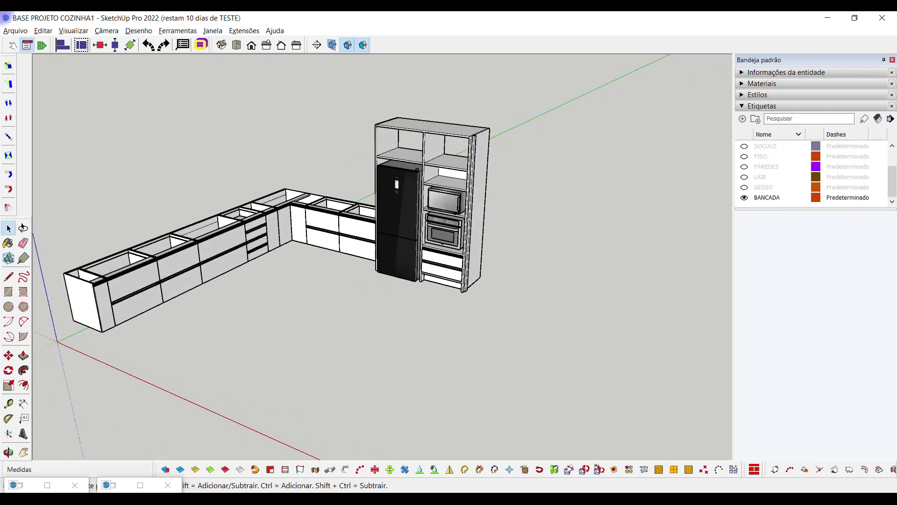
click(744, 197)
click(744, 197)
click(744, 197)
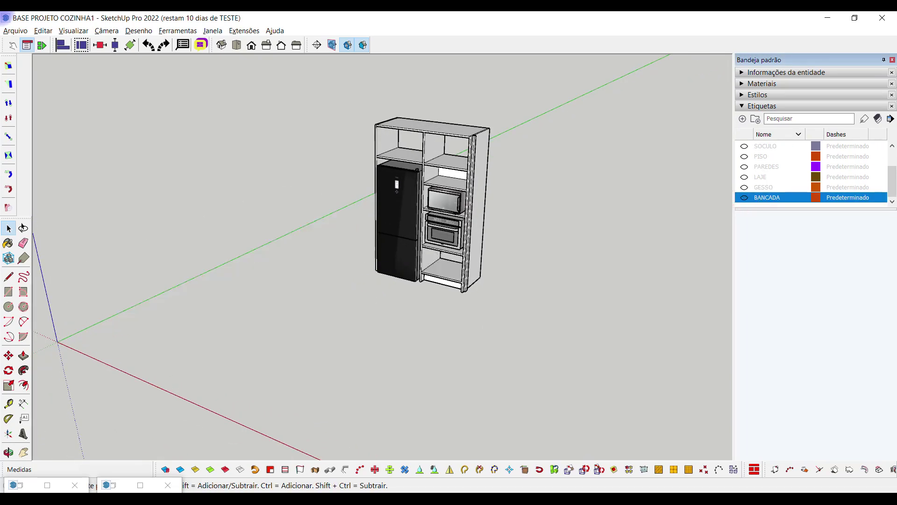
middle_drag(430, 205, 430, 215)
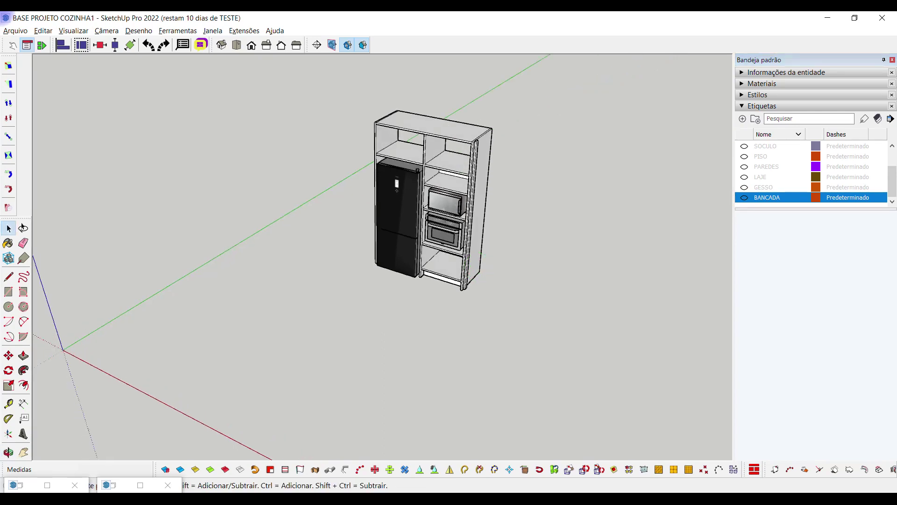
Bring the hellomob cabinet catalog window back up
click(13, 485)
key(Escape)
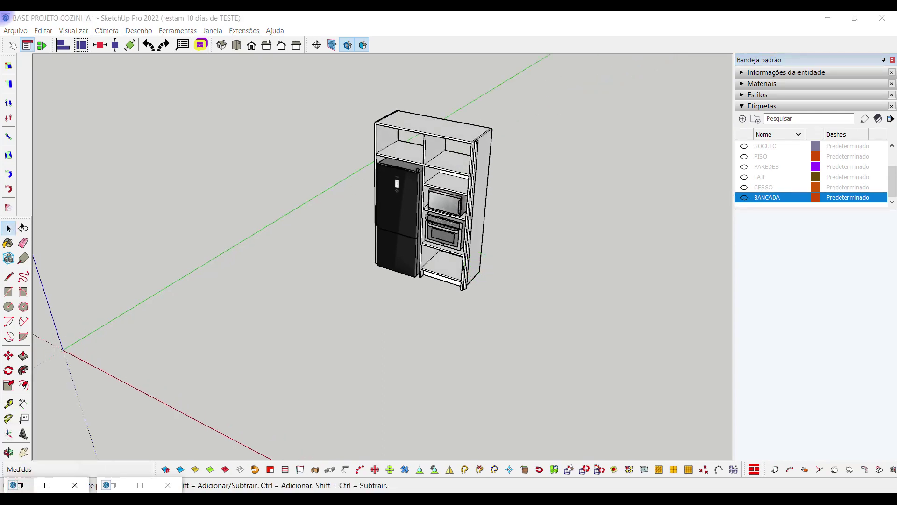
click(47, 485)
Insert a hellomob Aéreo basculante wall cabinet and move it beside the tower
scroll(126, 219, up, 10)
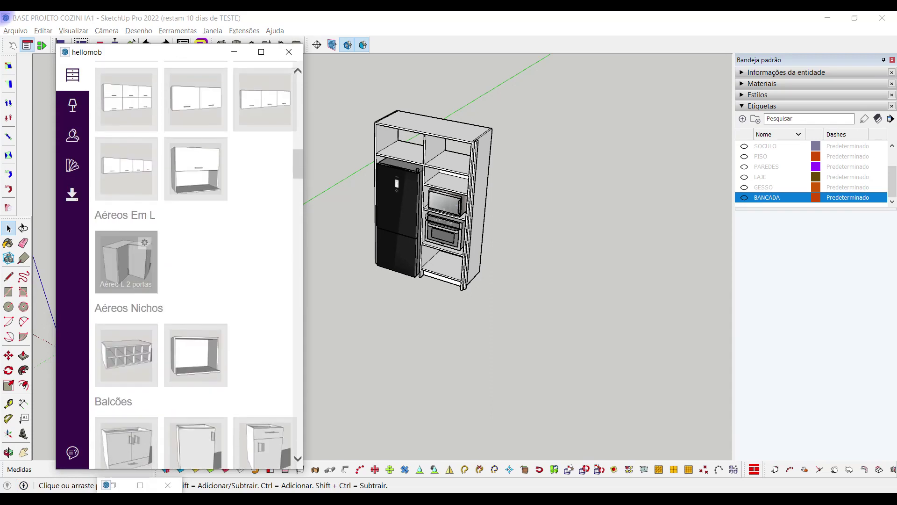
scroll(126, 220, up, 1)
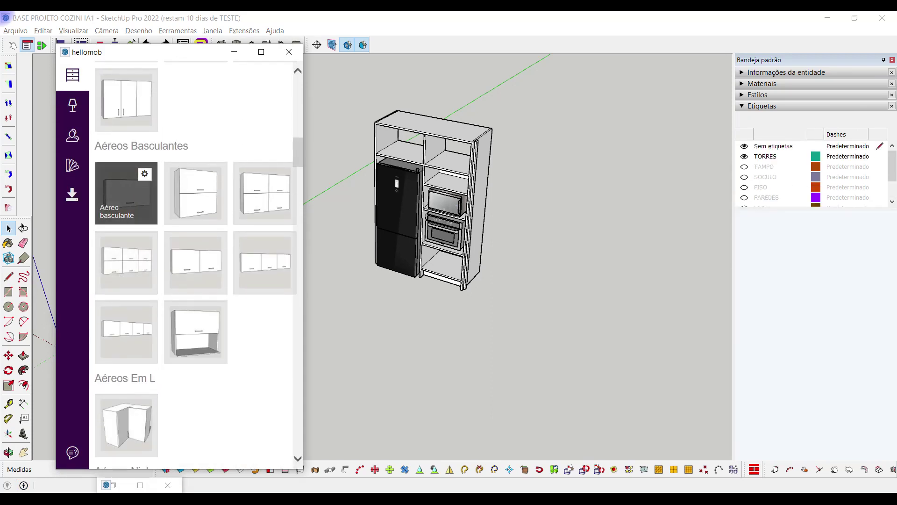
click(126, 193)
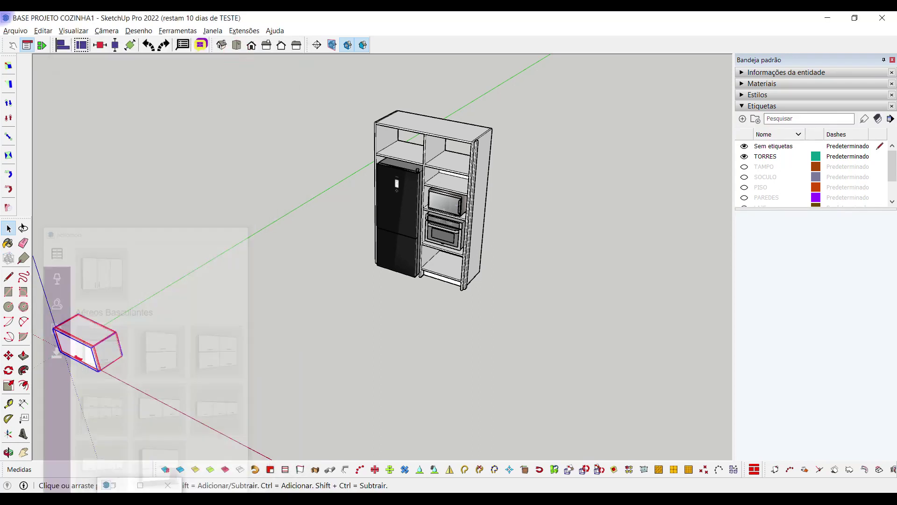
scroll(119, 330, up, 2)
key(m)
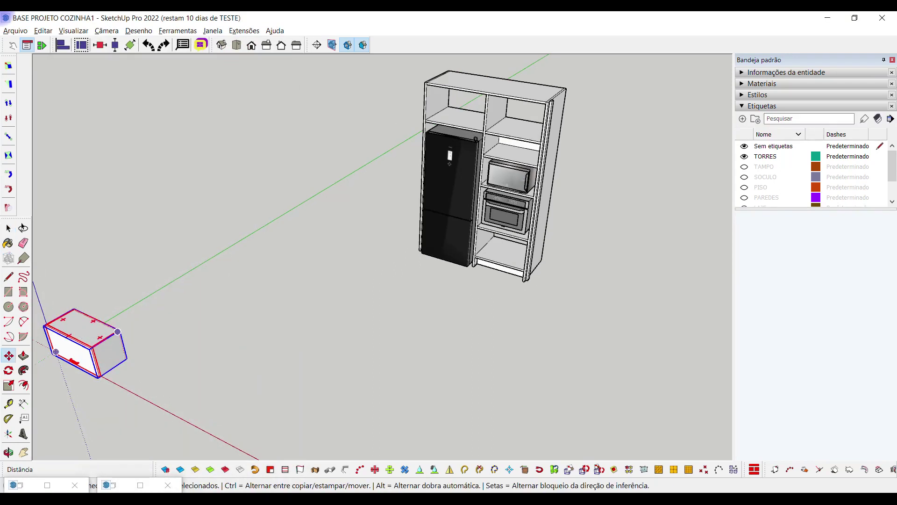
click(118, 332)
click(340, 286)
key(space)
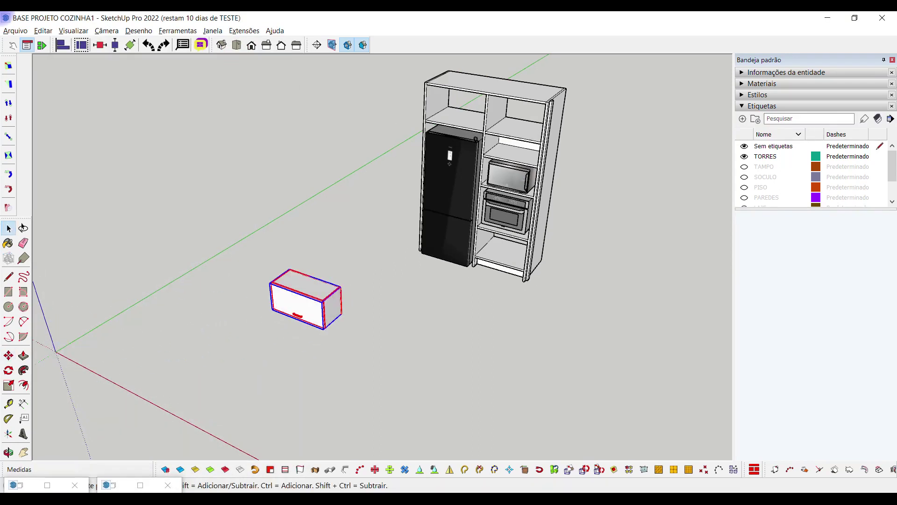
Change the wall cabinet's Puxador option from Alça to Perfil and apply it
right_click(319, 302)
mouse_move(369, 293)
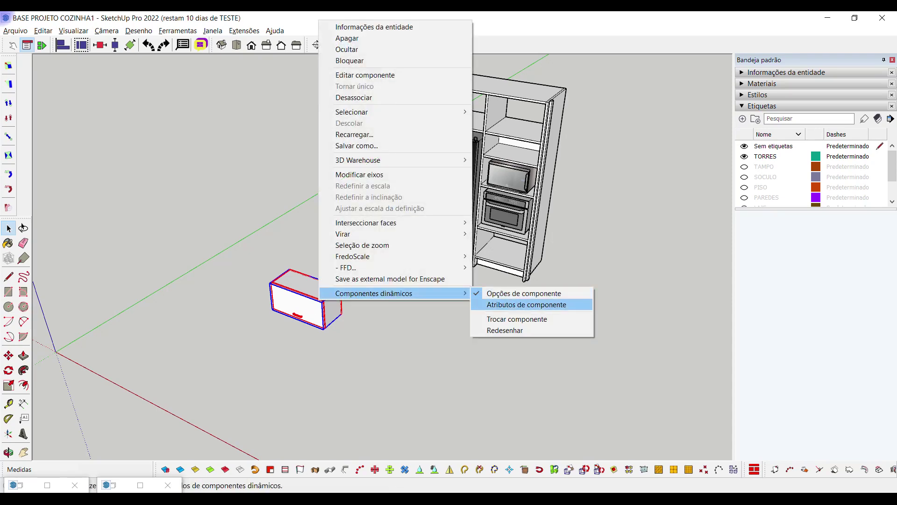
click(119, 480)
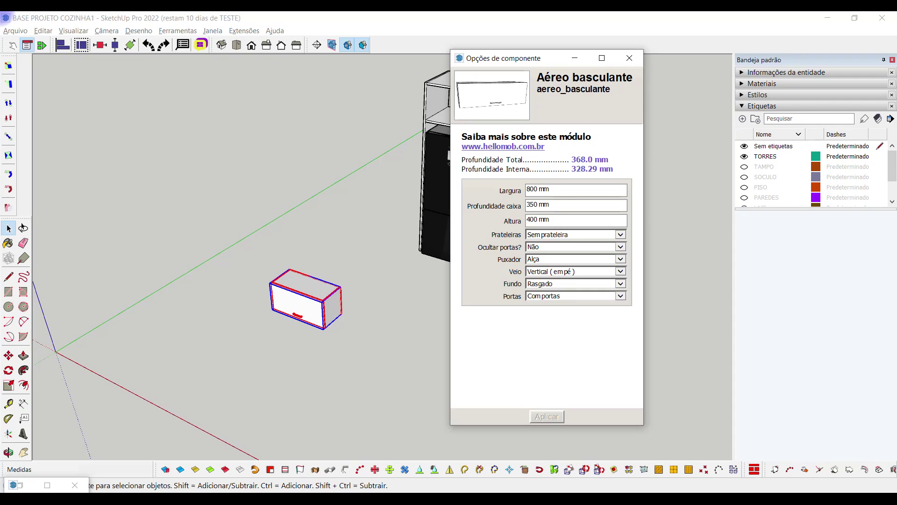
click(547, 261)
key(Up)
key(Return)
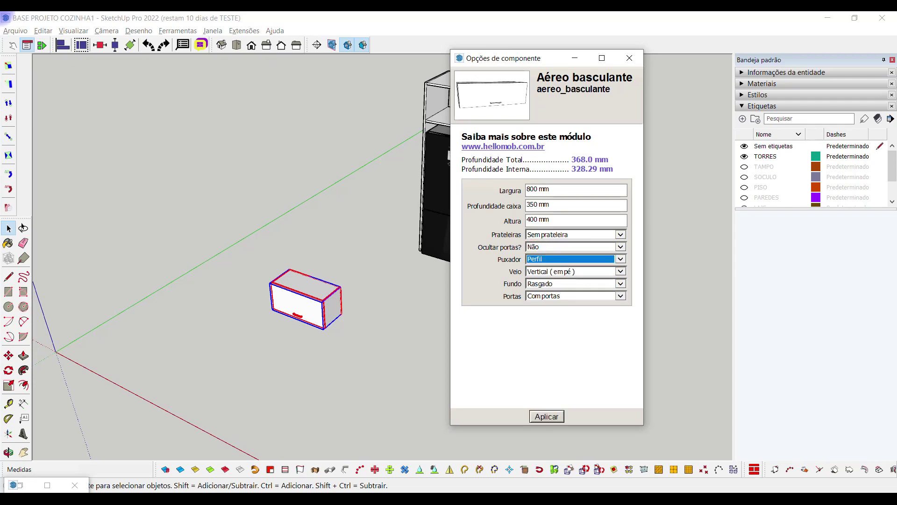
key(Return)
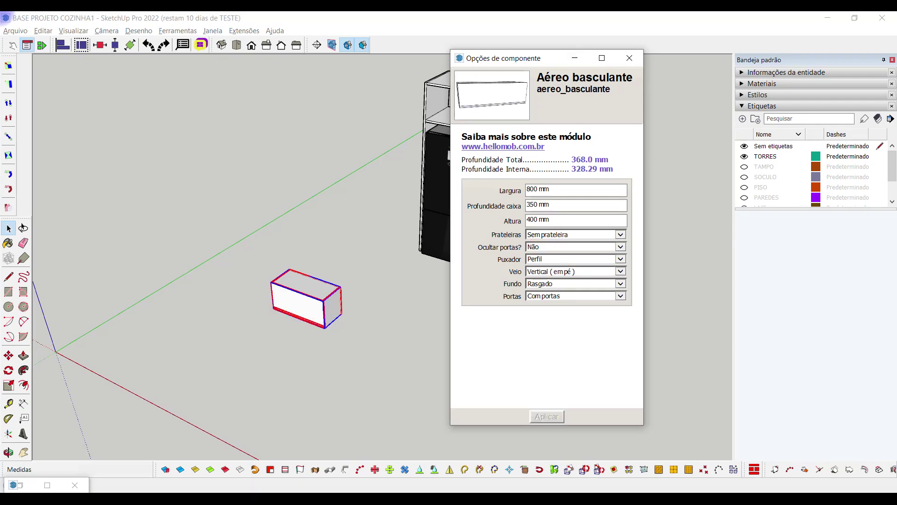
click(574, 58)
Scale the wall cabinet's width down to 0.50
key(s)
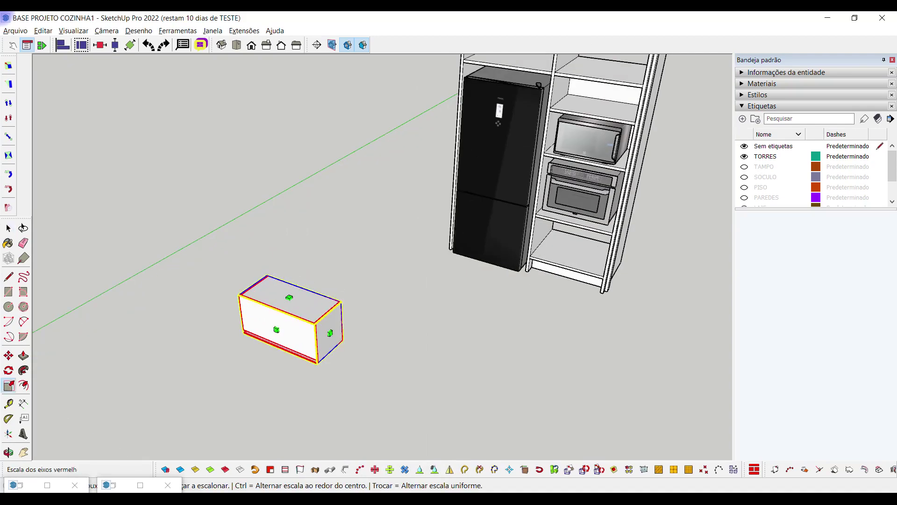
drag(328, 332, 291, 317)
click(322, 366)
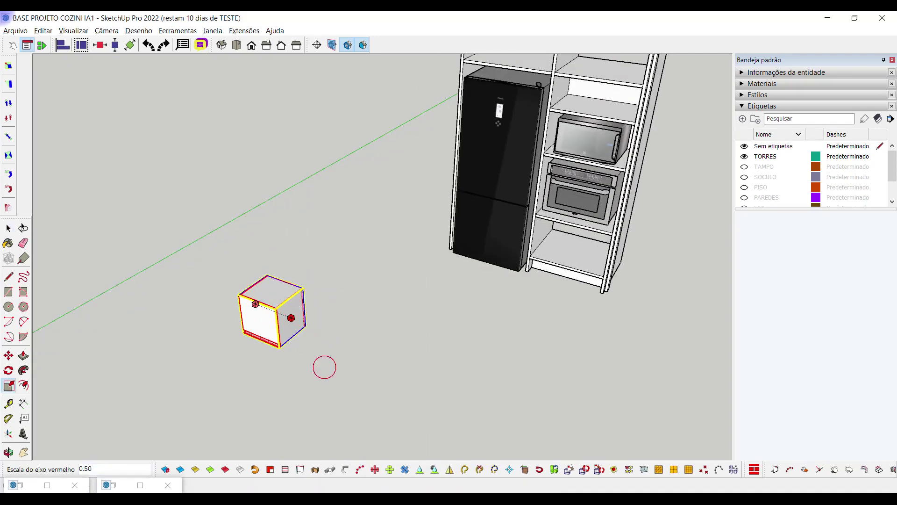
key(space)
Move the box by its front corner into the tower's upper-right niche
scroll(261, 299, up, 4)
key(m)
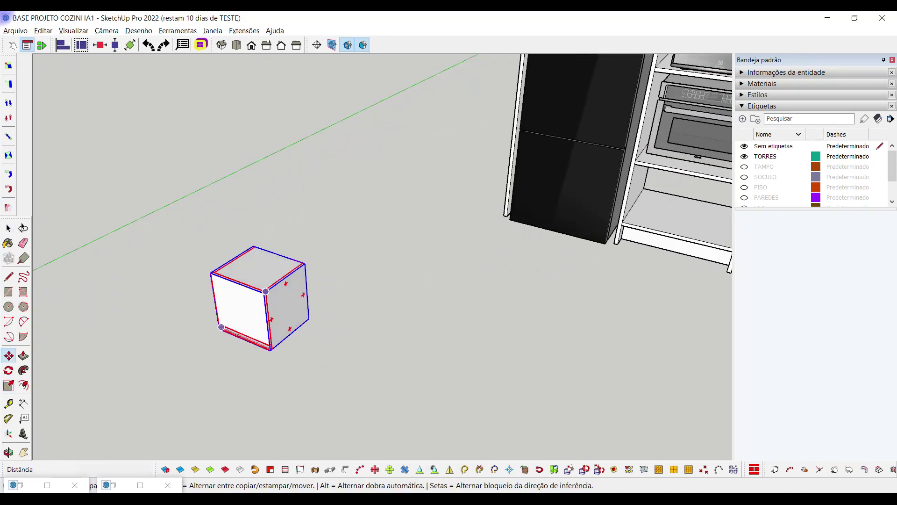
scroll(262, 298, up, 5)
scroll(268, 296, up, 8)
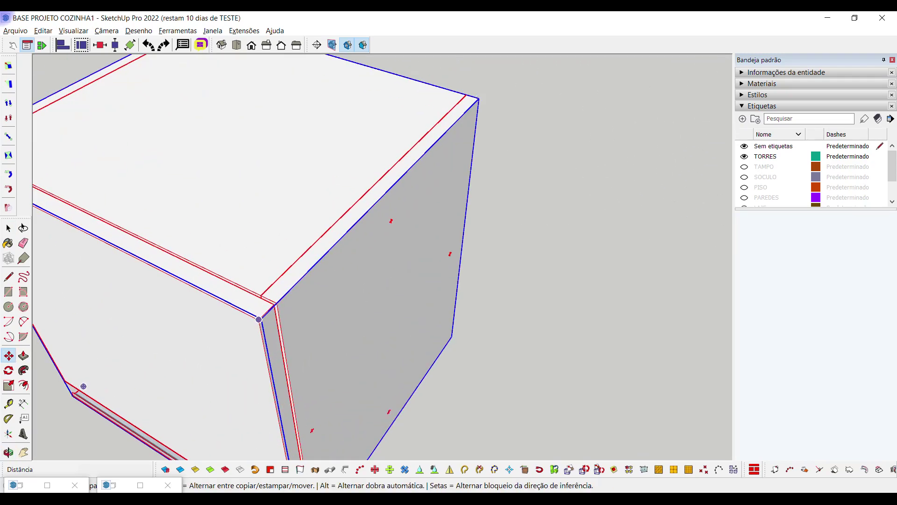
scroll(271, 314, up, 5)
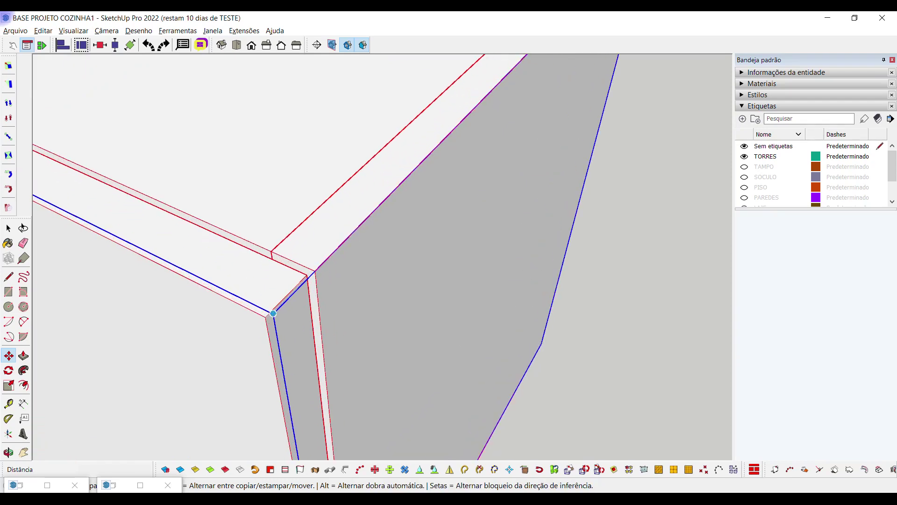
click(272, 313)
scroll(273, 313, down, 15)
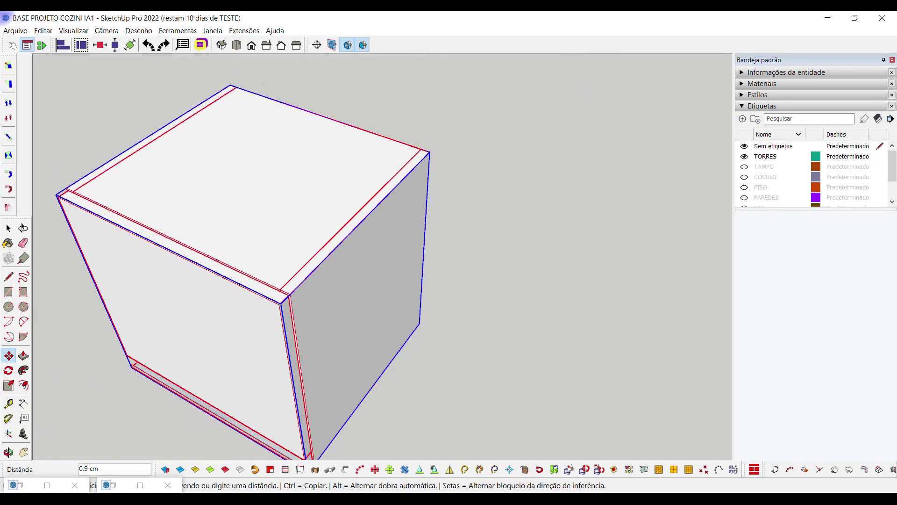
middle_drag(275, 299, 350, 296)
scroll(464, 206, up, 10)
scroll(537, 198, down, 5)
scroll(468, 207, up, 6)
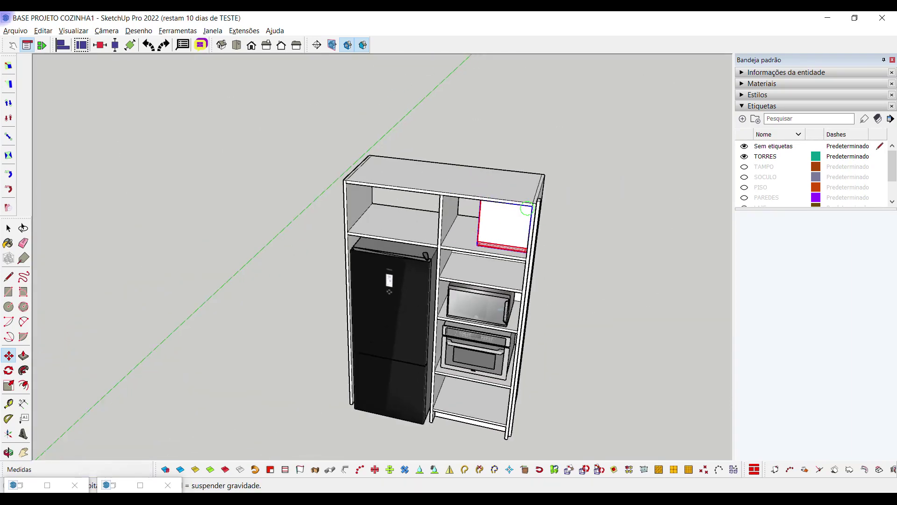
click(529, 195)
middle_drag(528, 194, 496, 199)
Stretch the box leftward and downward until it fills the upper-right niche
key(s)
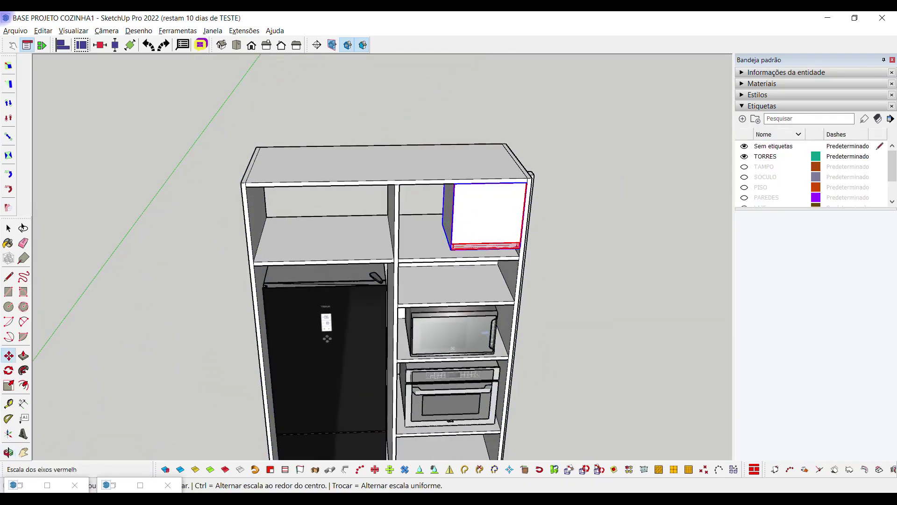
click(445, 205)
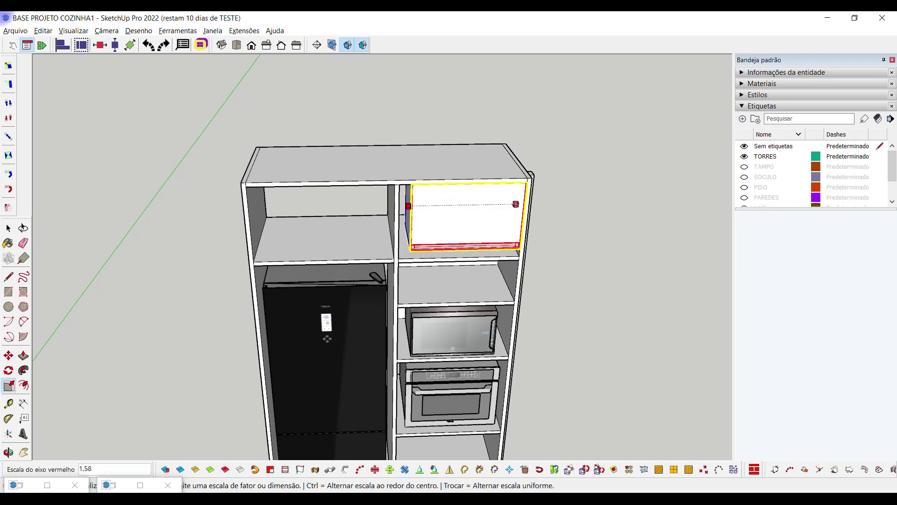
click(401, 184)
middle_drag(401, 184, 411, 177)
scroll(465, 192, up, 5)
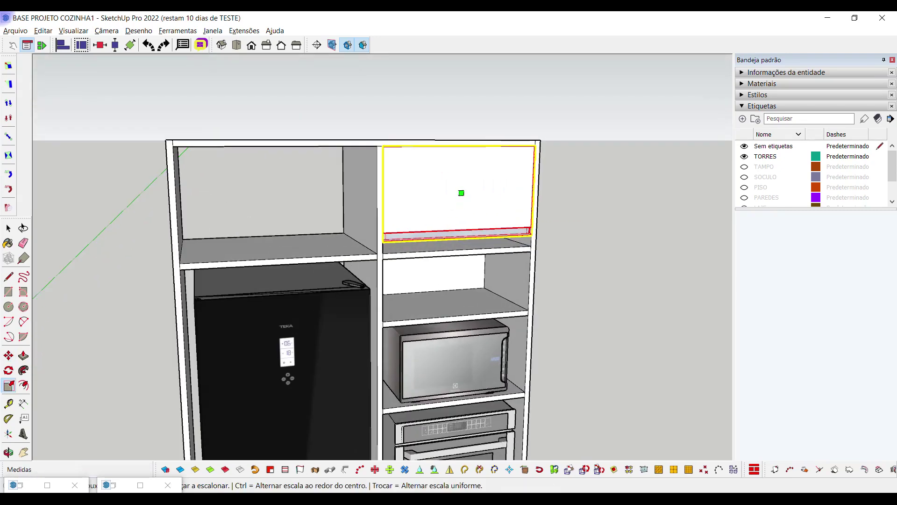
click(447, 235)
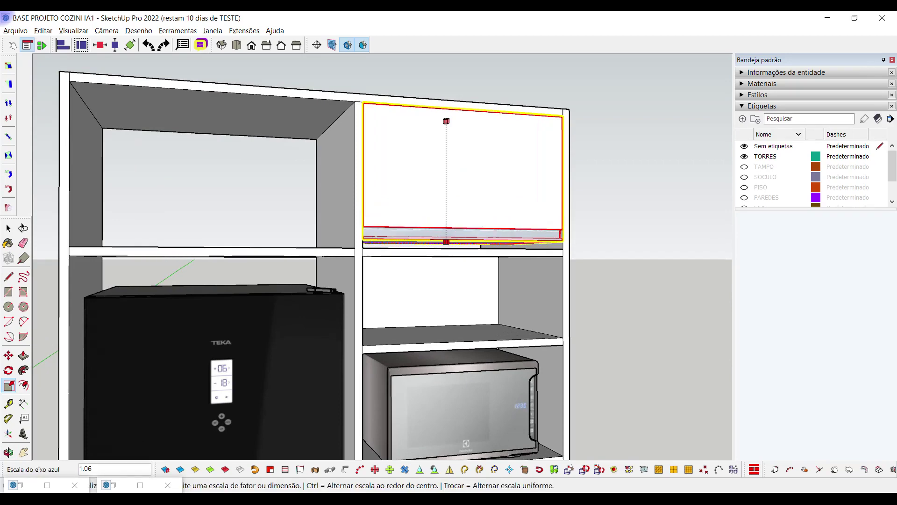
click(466, 217)
scroll(466, 217, down, 4)
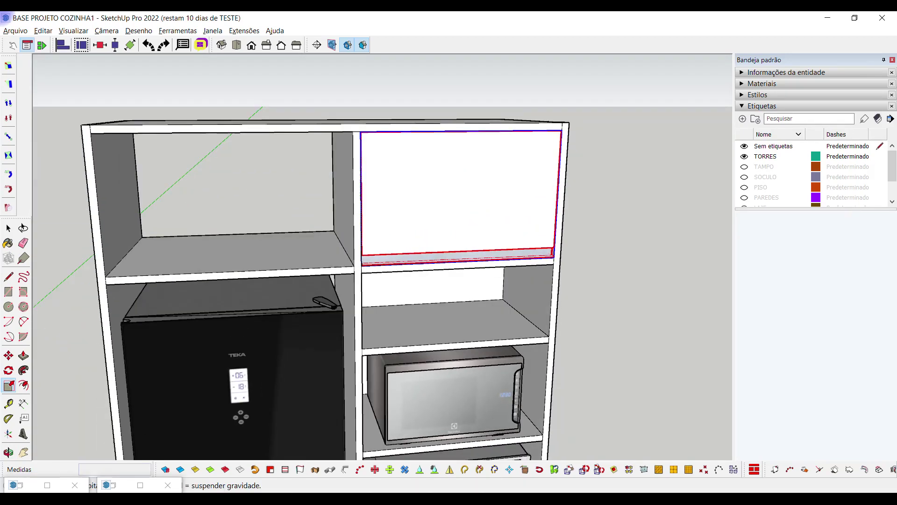
key(space)
scroll(433, 222, down, 2)
Copy and paste the fitted door panel into the upper-left niche
key(ctrl+c)
key(ctrl+v)
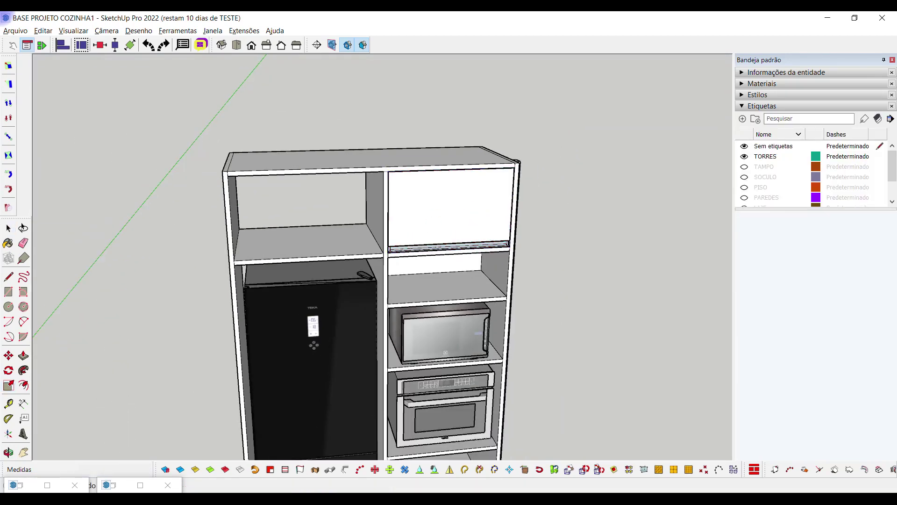
click(233, 260)
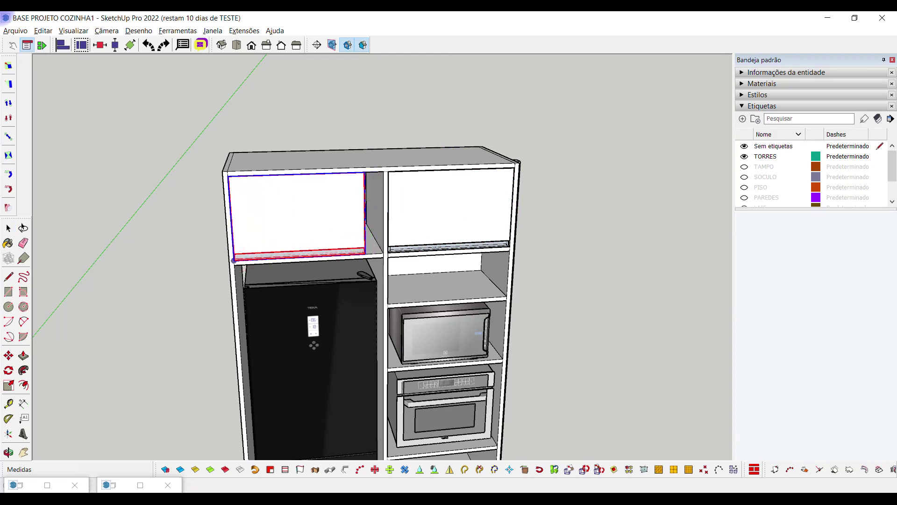
Scale the copied panel rightward so it fills the upper-left niche of the tower
key(s)
middle_drag(233, 261, 252, 252)
click(368, 204)
click(377, 182)
middle_drag(377, 183, 388, 187)
key(space)
Show the BANCADA counter cabinets and orbit to a high, steep view of the wall cabinets
mouse_move(514, 290)
middle_down()
mouse_move(526, 301)
mouse_move(523, 281)
middle_up()
scroll(524, 299, down, 4)
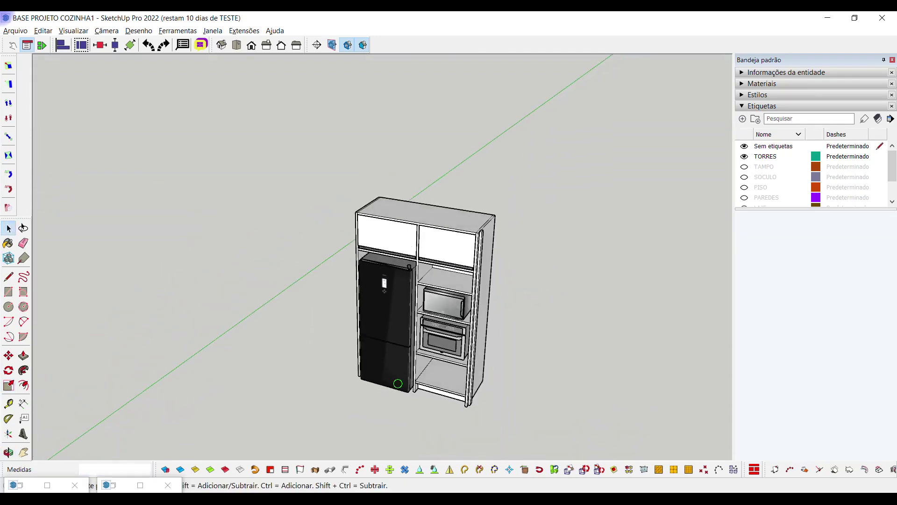
scroll(813, 172, down, 1)
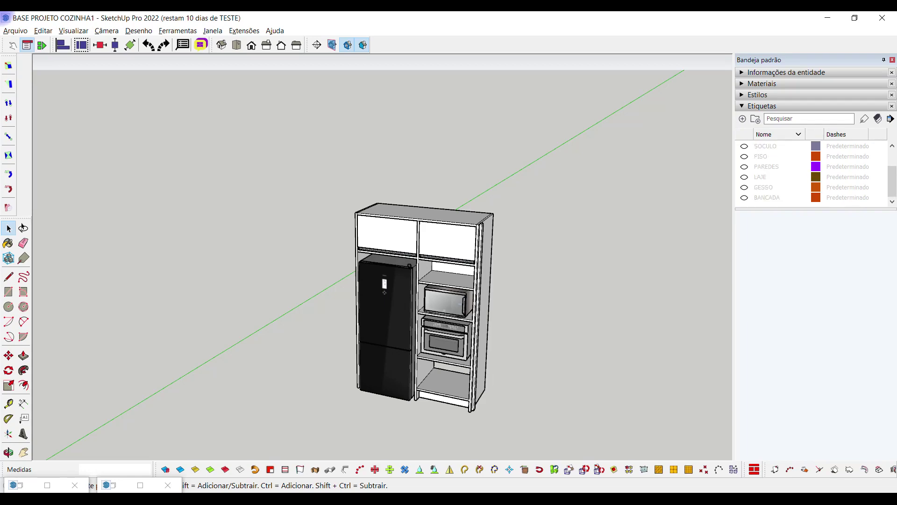
click(744, 197)
middle_drag(383, 281, 463, 276)
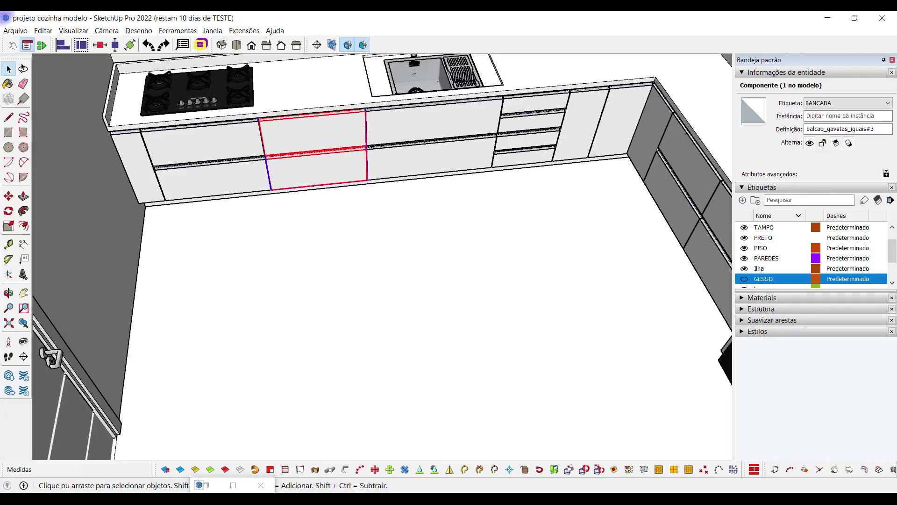
scroll(536, 255, down, 5)
middle_drag(523, 254, 556, 252)
scroll(454, 304, up, 6)
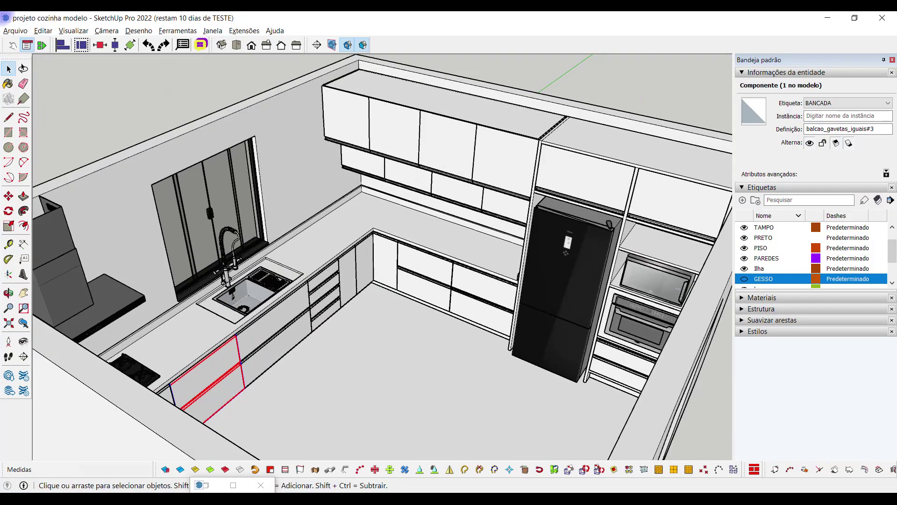
middle_drag(451, 306, 462, 248)
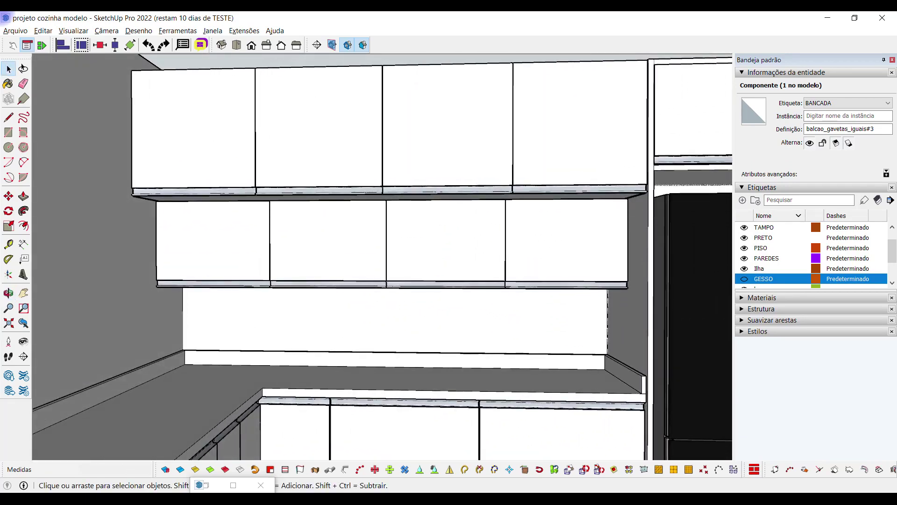
Select the four-door wall cabinet and dimension across its top at 64,5 cm
scroll(423, 242, down, 3)
click(406, 136)
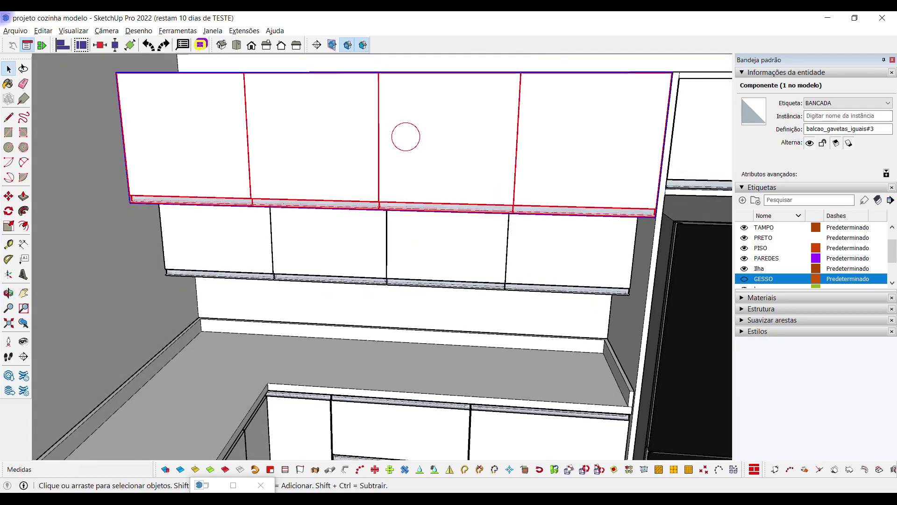
middle_drag(444, 136, 446, 178)
scroll(420, 252, down, 2)
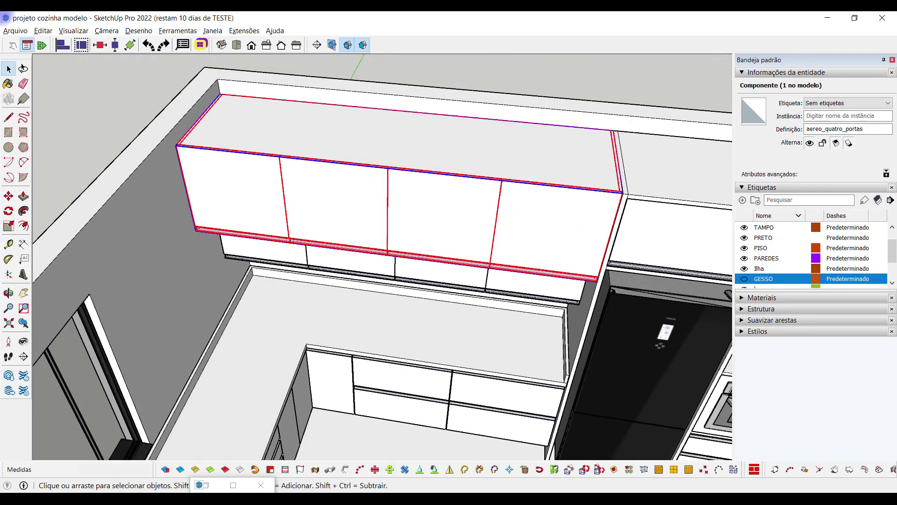
click(23, 243)
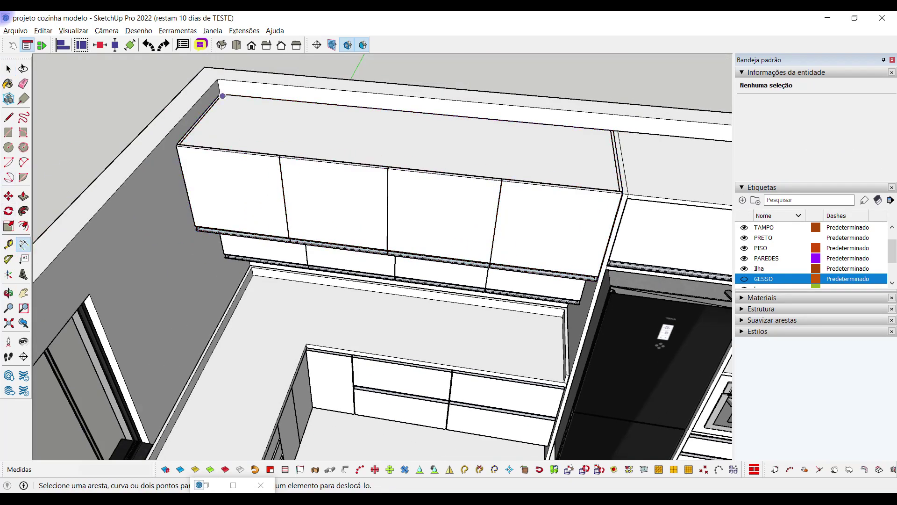
click(220, 96)
click(180, 144)
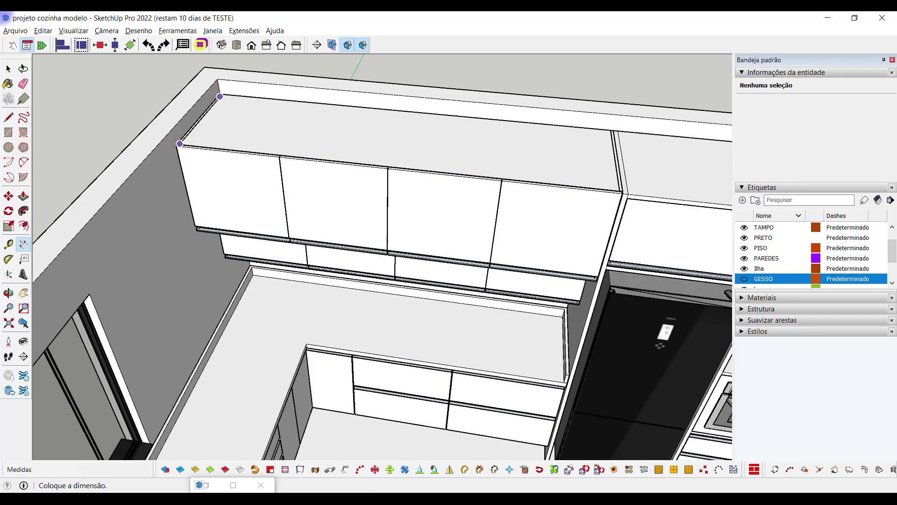
key(Escape)
scroll(199, 124, up, 5)
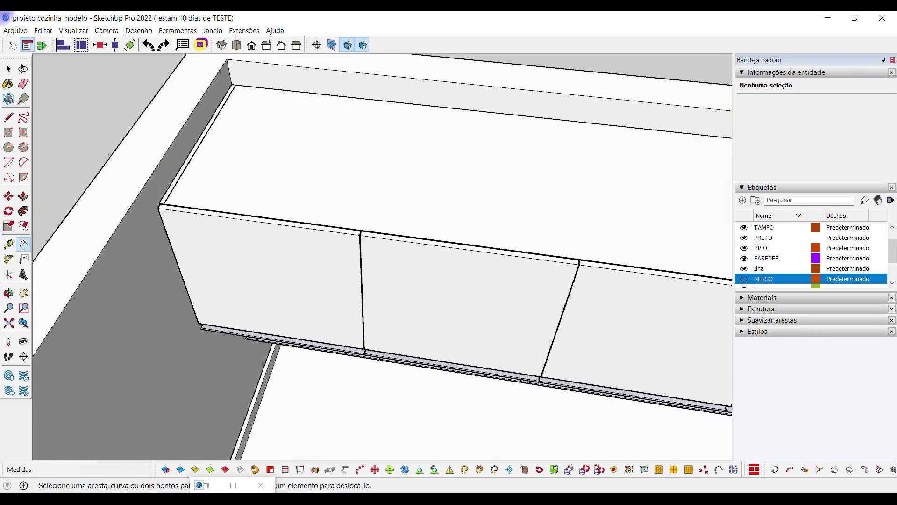
click(156, 209)
click(244, 63)
key(Escape)
From below, dimension the wall cabinet's base at 35,0 cm
middle_drag(241, 220, 250, 131)
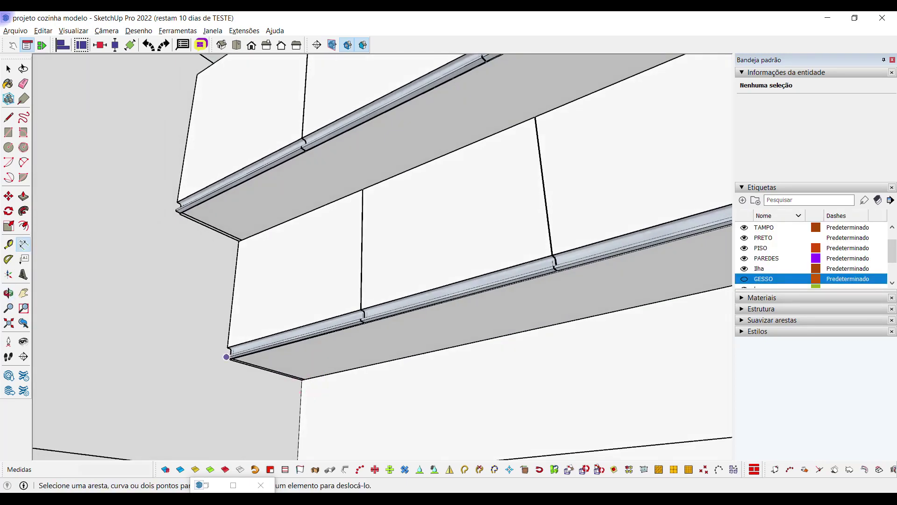
click(226, 357)
click(302, 379)
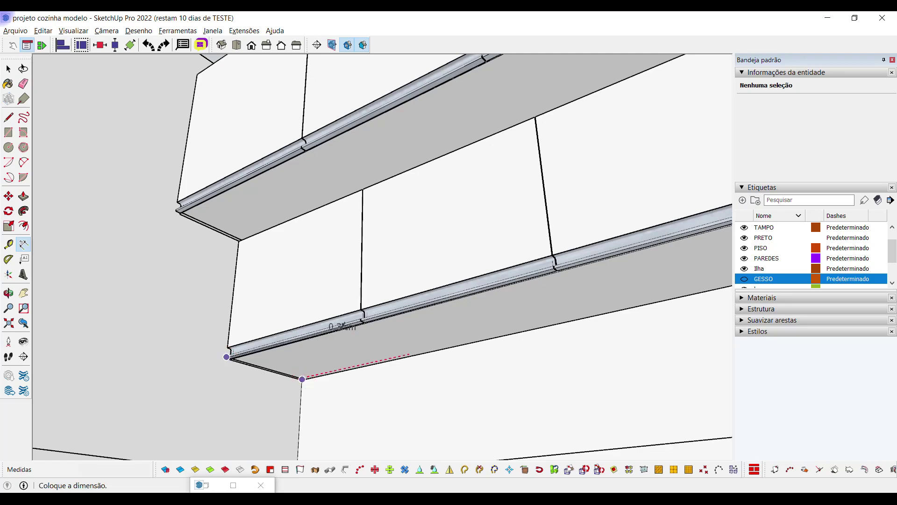
key(Escape)
scroll(344, 383, up, 3)
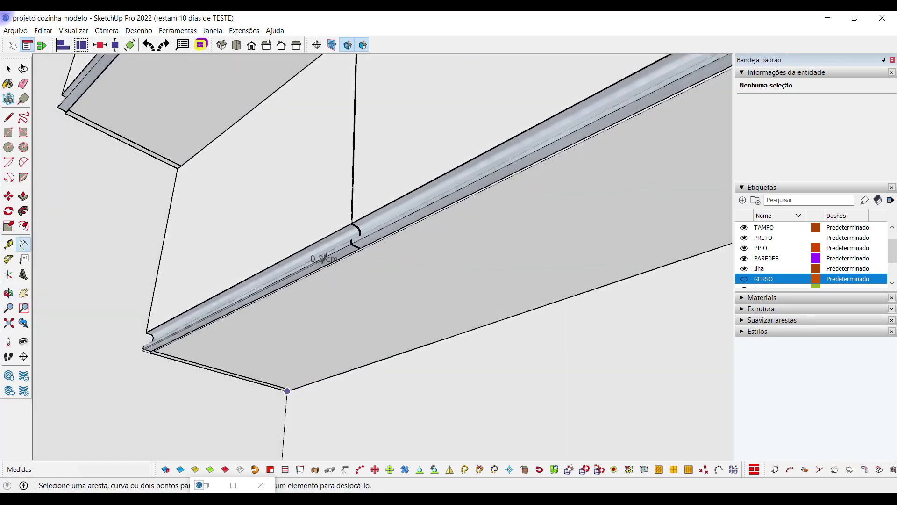
click(287, 391)
click(150, 351)
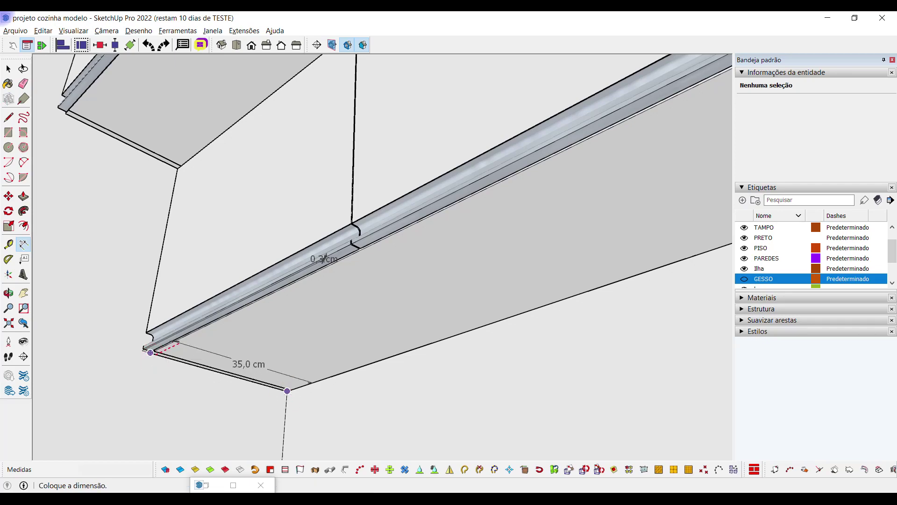
Check the four-door and lift-up cabinets, then return to the base kitchen project
middle_click(272, 216)
key(space)
middle_drag(321, 412, 388, 359)
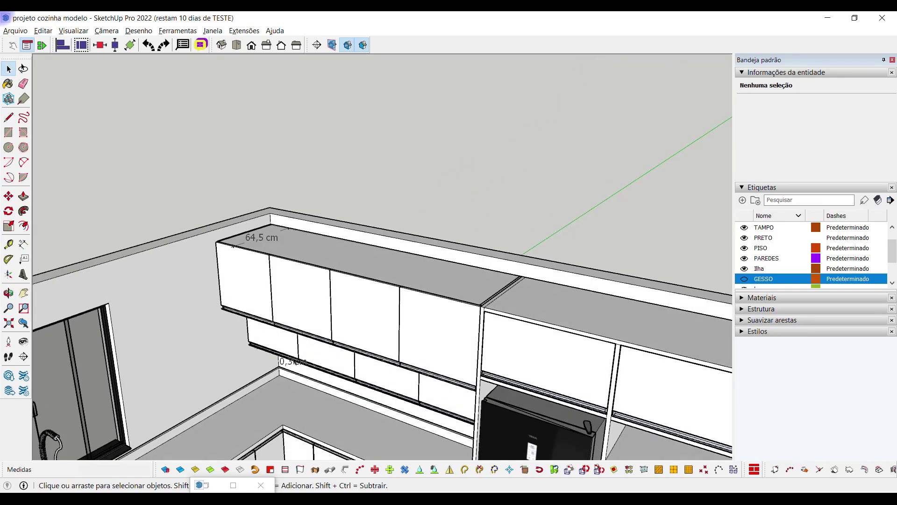
scroll(367, 370, down, 2)
click(367, 370)
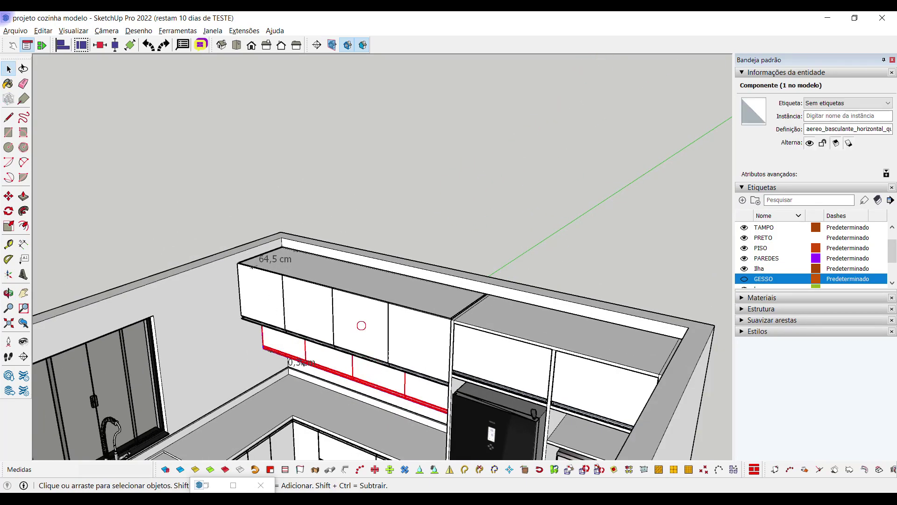
click(363, 372)
click(355, 322)
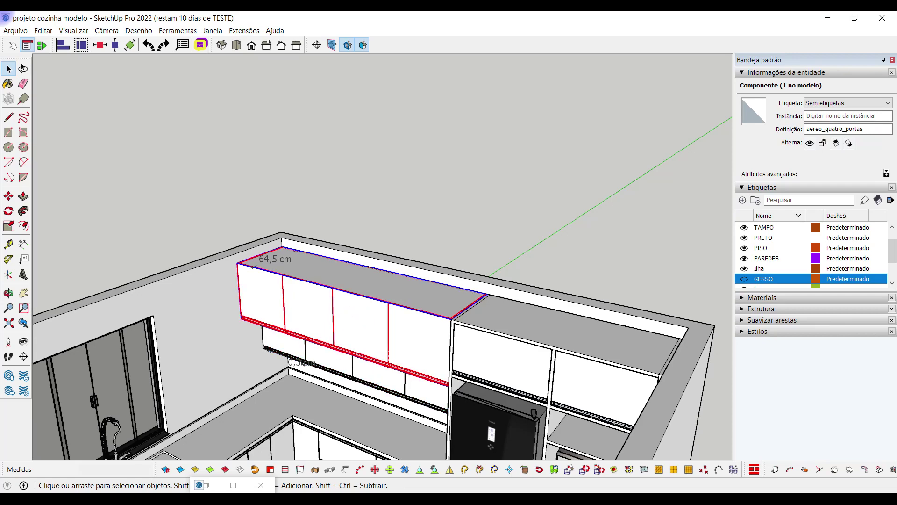
click(416, 499)
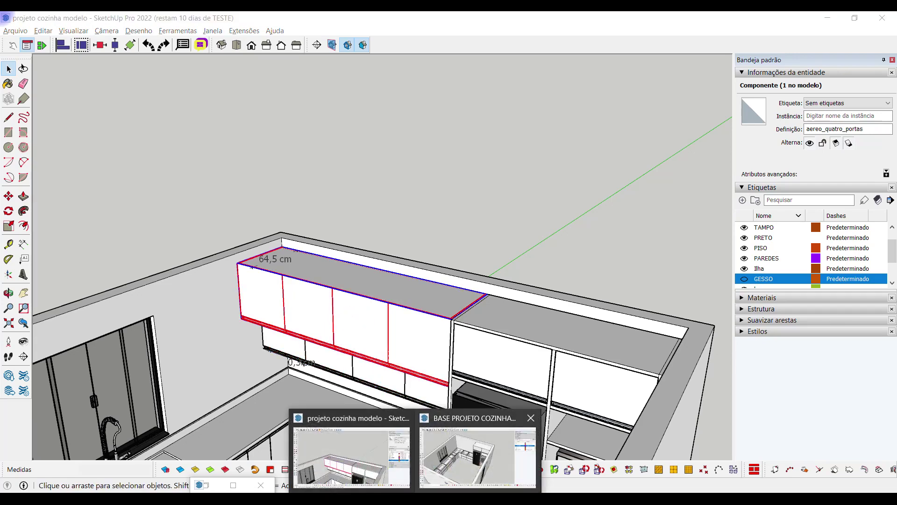
click(478, 456)
Make the TAMPO countertops visible in the base kitchen
middle_drag(356, 310, 340, 311)
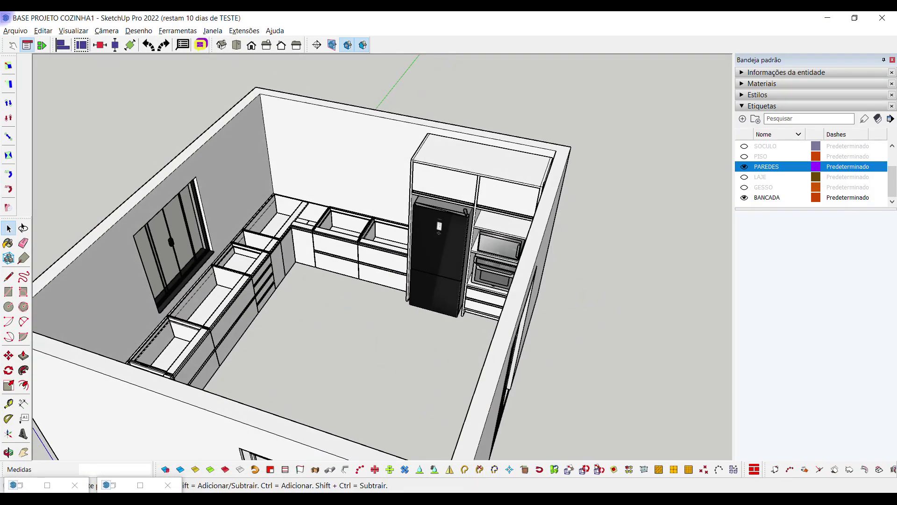
scroll(811, 173, up, 3)
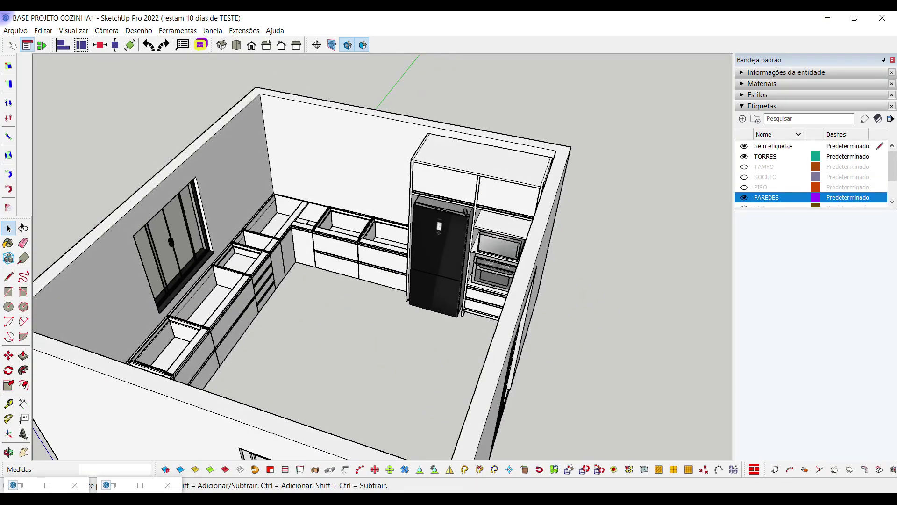
click(745, 166)
middle_drag(421, 281, 327, 285)
scroll(299, 278, down, 3)
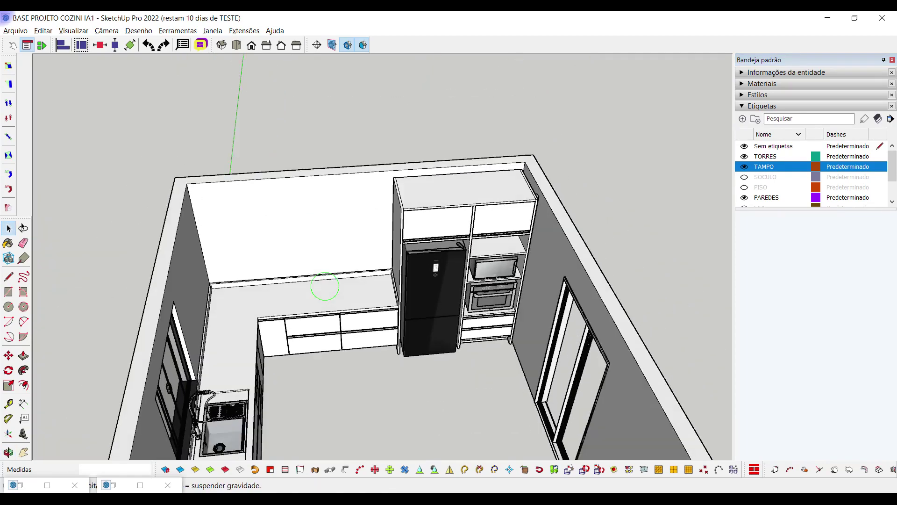
scroll(327, 285, up, 3)
scroll(402, 277, up, 2)
Place a Tape Measure guide along the tall tower's back top edge
key(t)
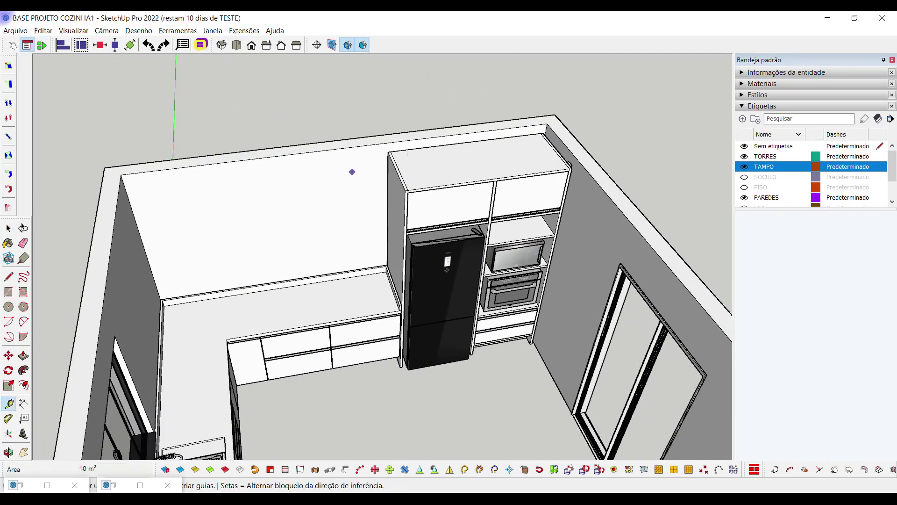
scroll(399, 170, up, 2)
scroll(433, 140, down, 2)
middle_drag(434, 141, 440, 159)
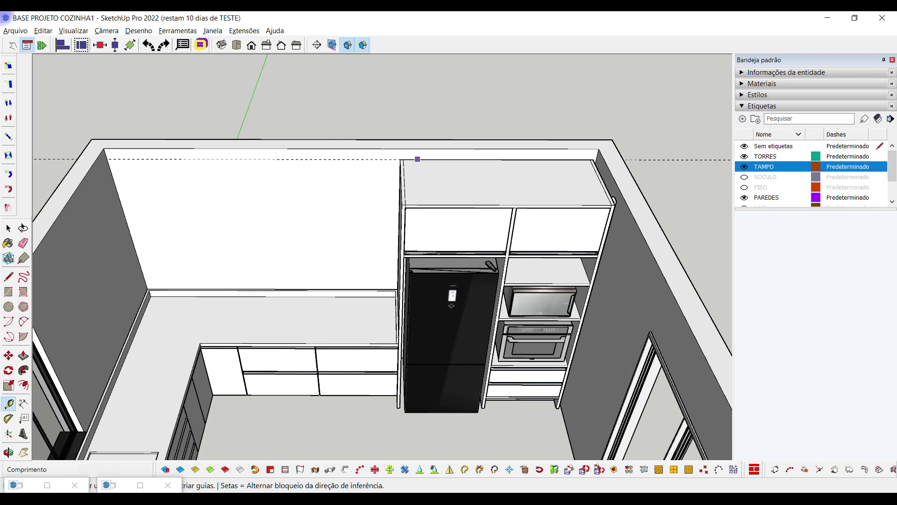
key(space)
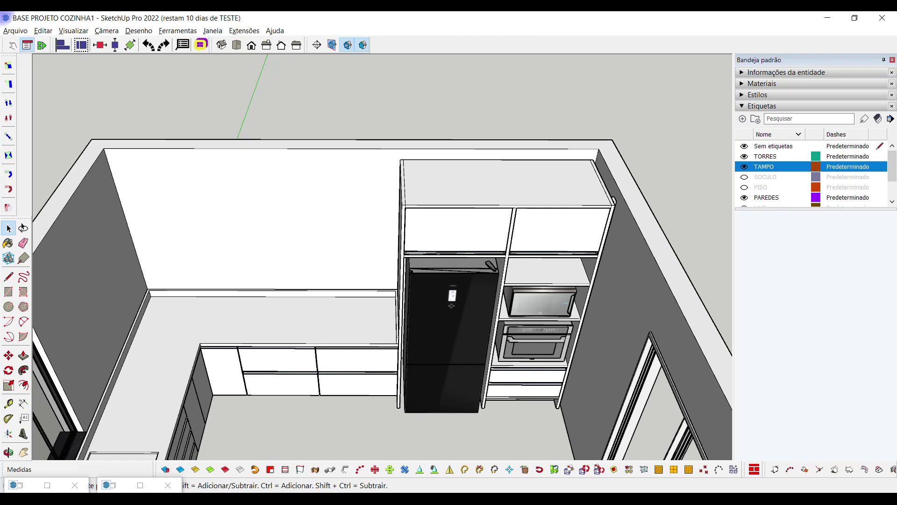
click(9, 402)
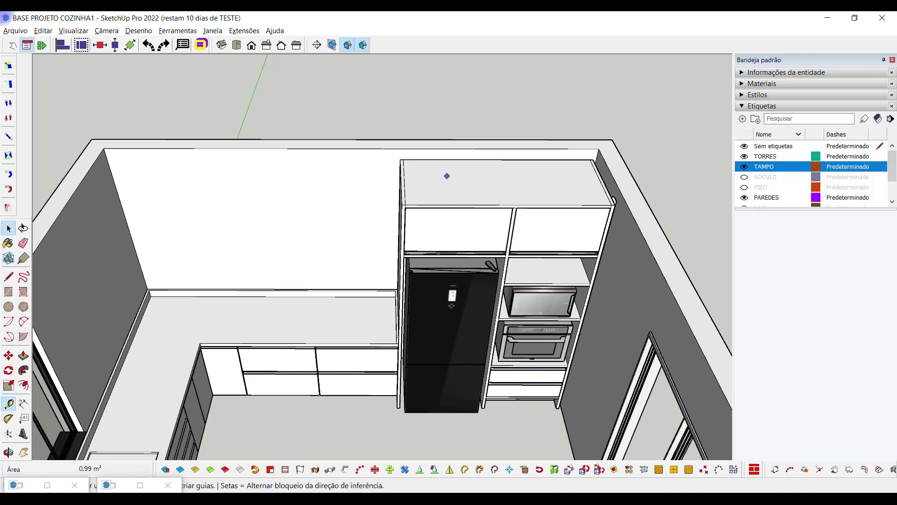
double_click(475, 160)
key(space)
shift+middle_drag(357, 221, 378, 227)
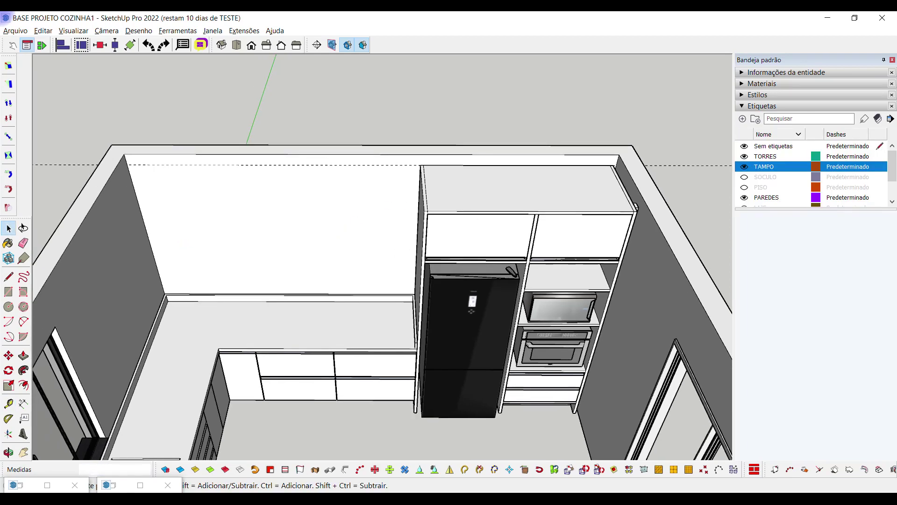
Pick the Aéreo 4 portas wall cabinet from the hellomob catalogue's Aéreos section
click(201, 45)
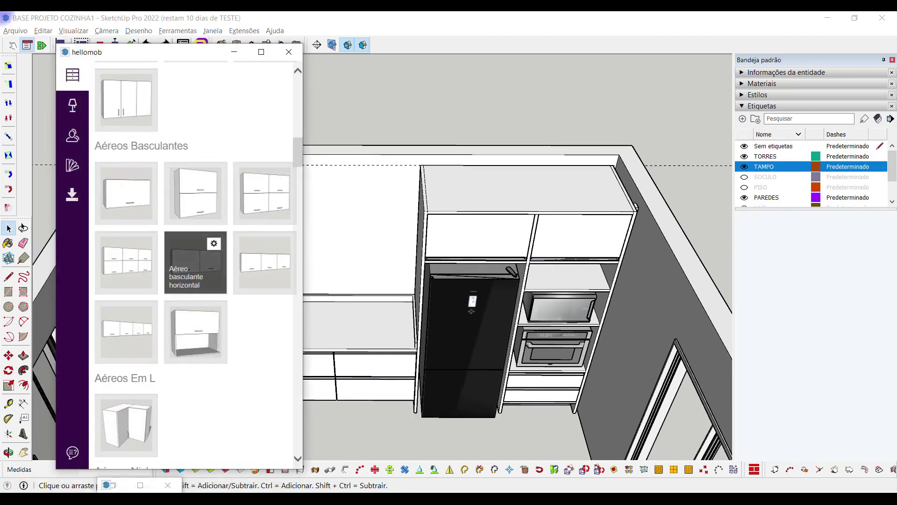
scroll(195, 332, down, 2)
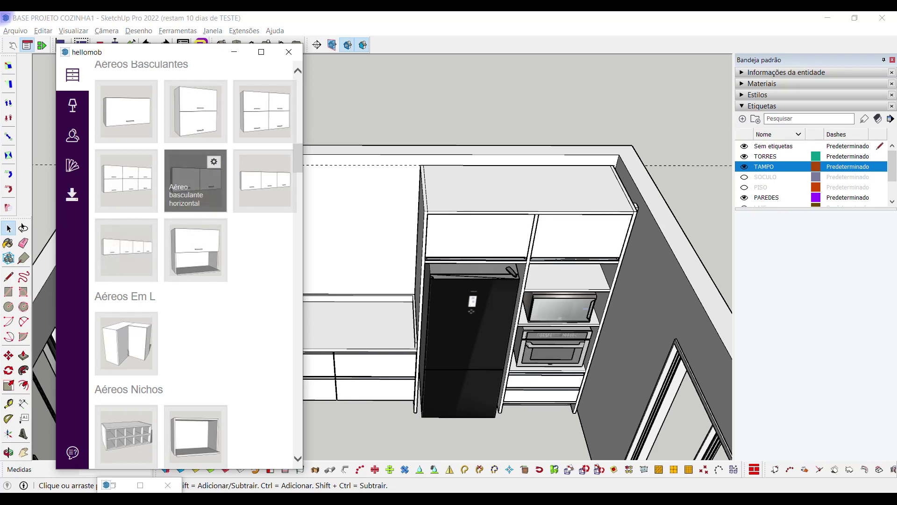
scroll(195, 180, up, 1)
scroll(195, 191, up, 5)
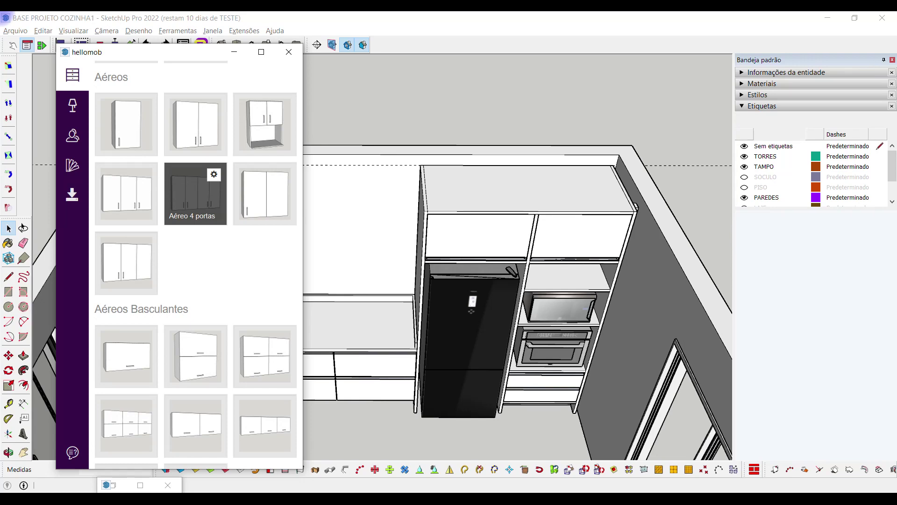
click(234, 52)
scroll(298, 221, down, 5)
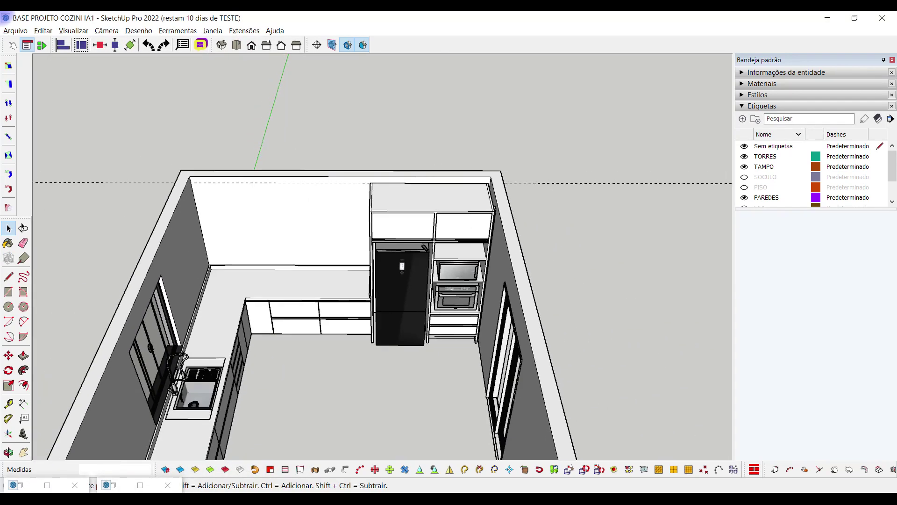
Move the new cabinet onto the back wall corner above the counter
middle_drag(299, 280, 299, 243)
scroll(299, 243, up, 2)
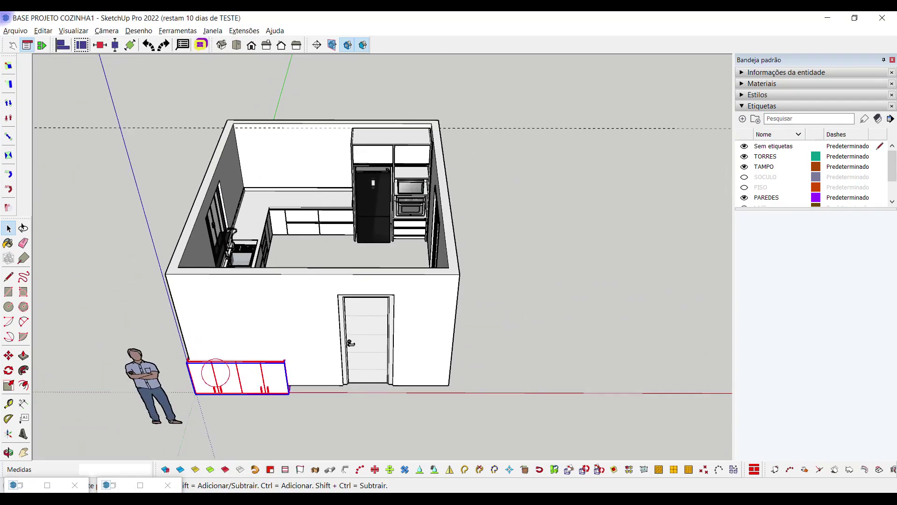
key(m)
click(195, 393)
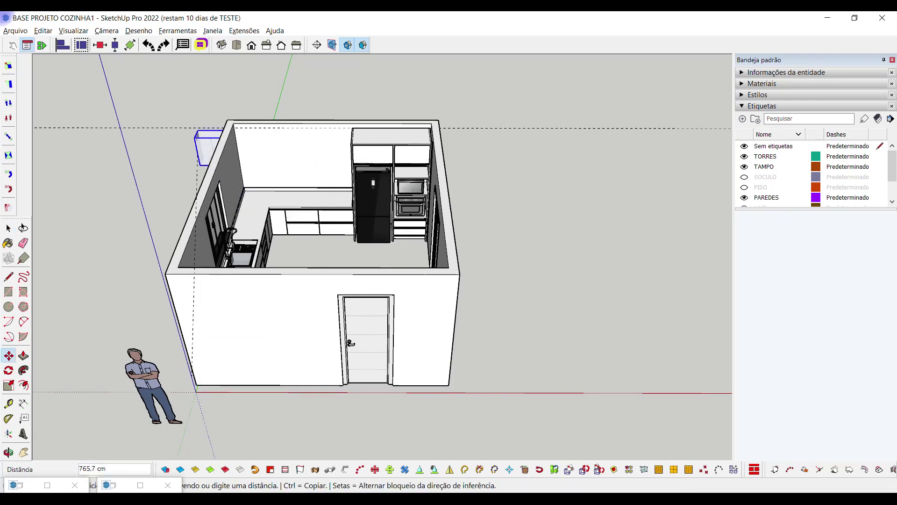
scroll(194, 132, up, 3)
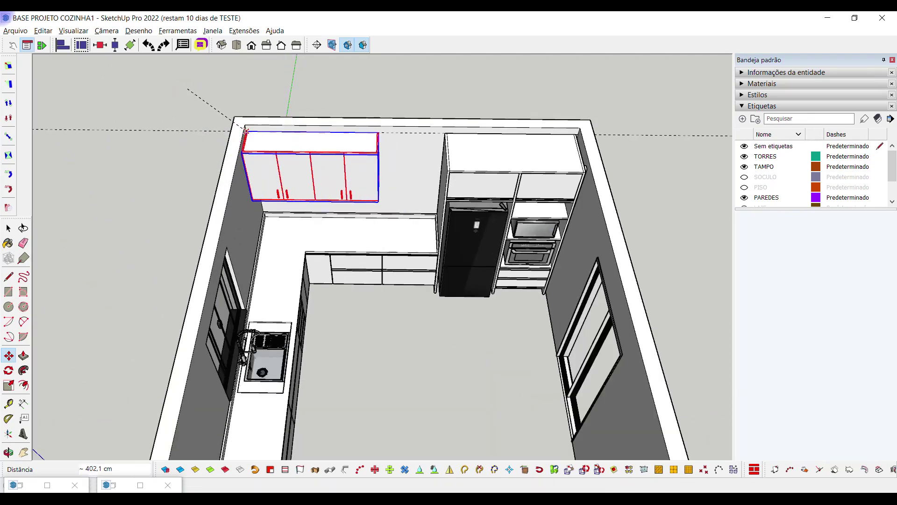
scroll(245, 131, up, 8)
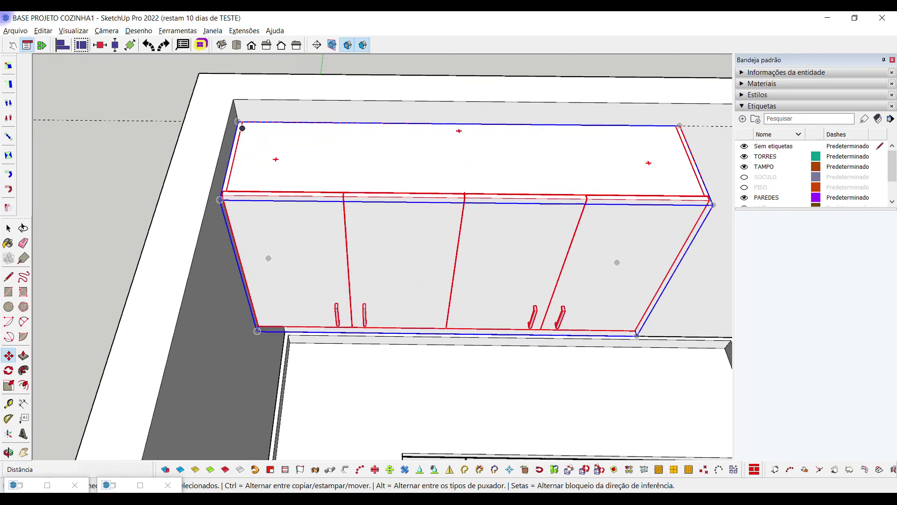
scroll(234, 115, up, 2)
click(231, 113)
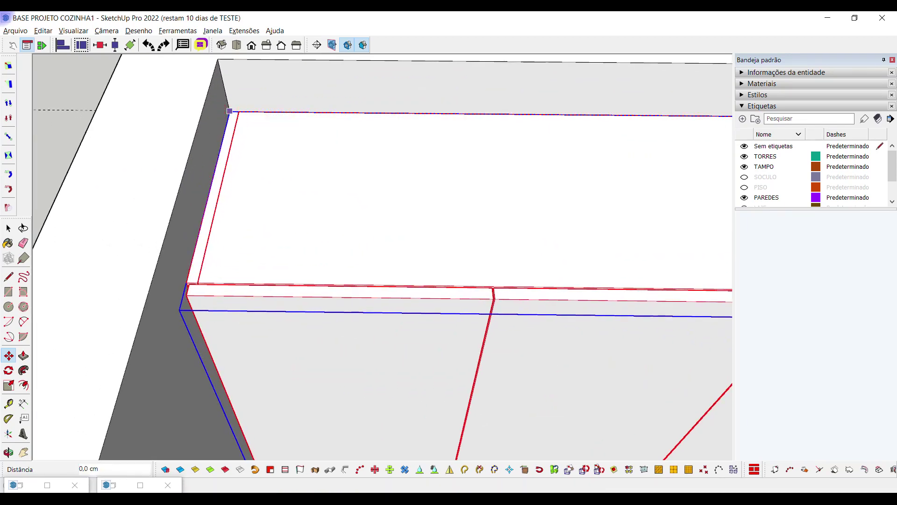
scroll(230, 111, down, 10)
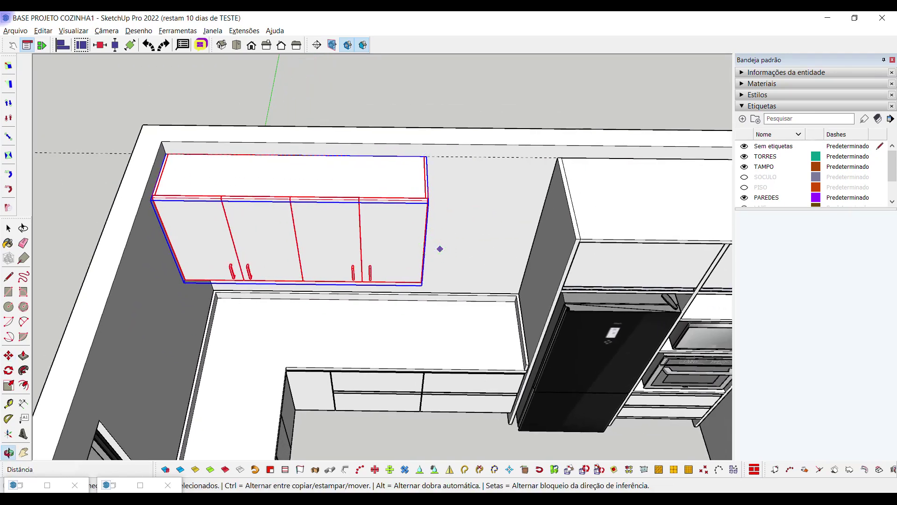
Stretch the wall cabinet along red to 1.50 wide so it reaches the tower
key(s)
middle_drag(439, 249, 410, 232)
click(410, 232)
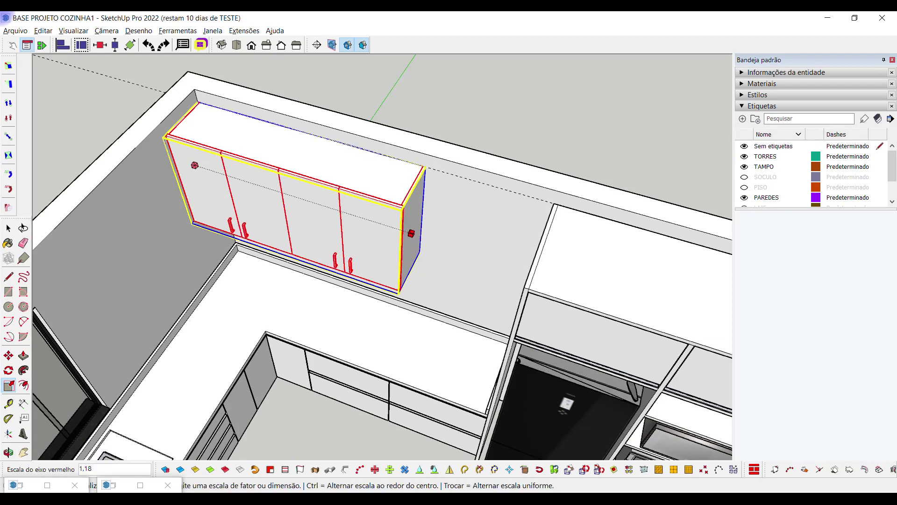
click(554, 203)
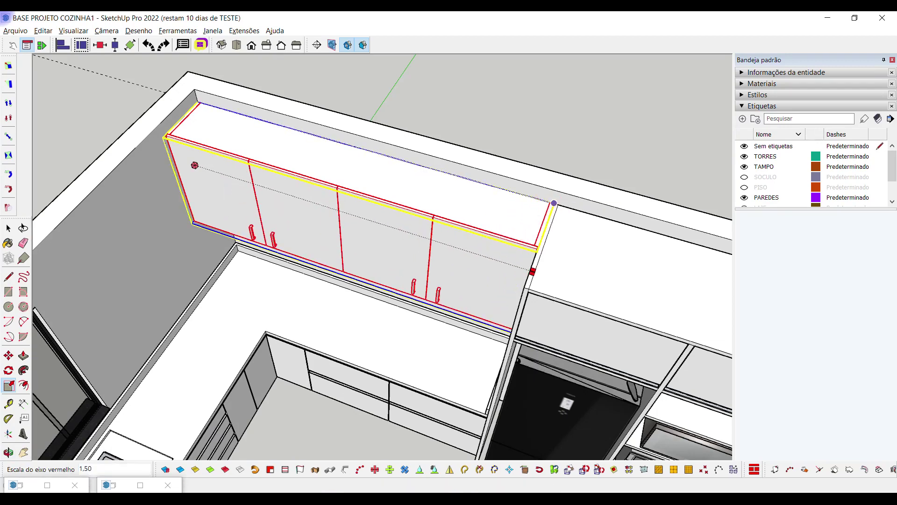
middle_drag(554, 203, 400, 215)
Apply Perfil handles to the wall cabinet, then bring up the projeto cozinha modelo file
right_click(401, 214)
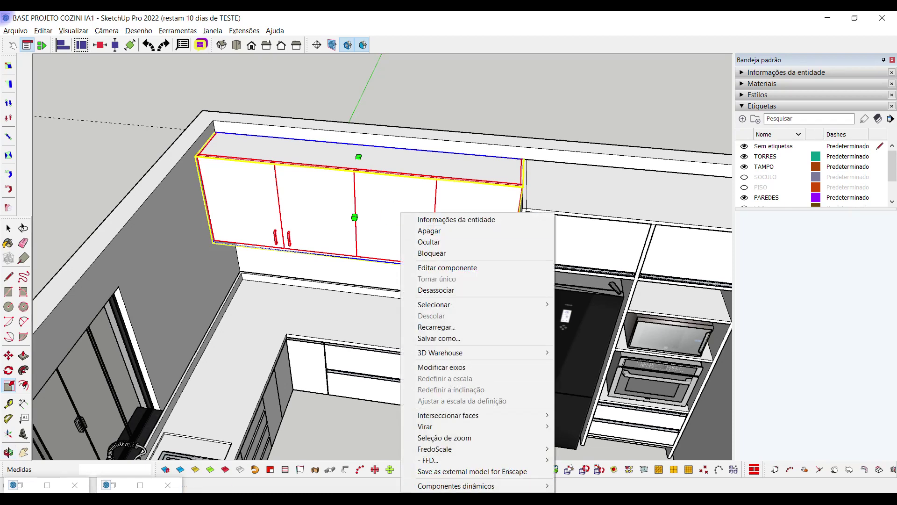
click(588, 486)
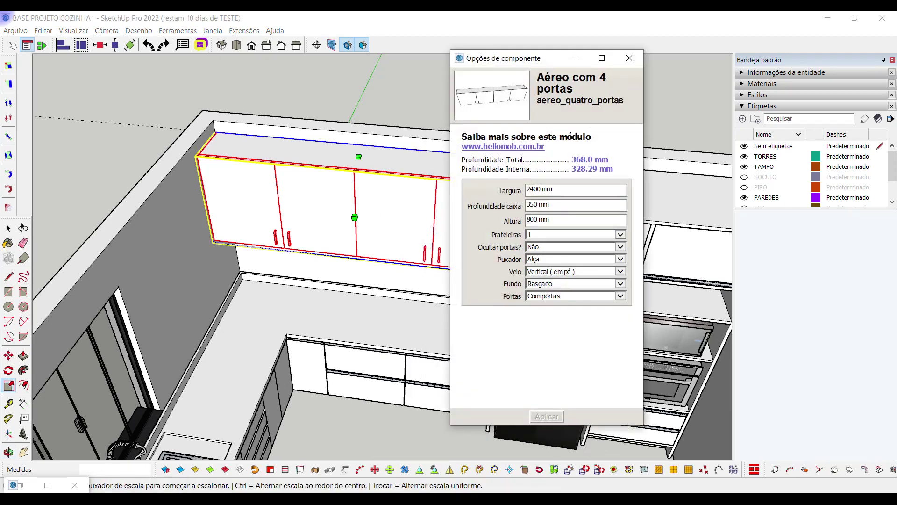
click(620, 259)
click(561, 243)
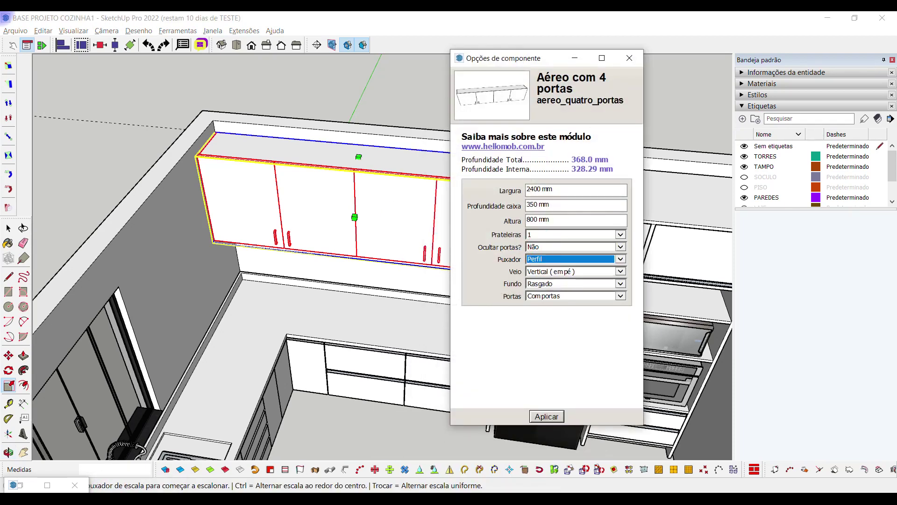
click(547, 416)
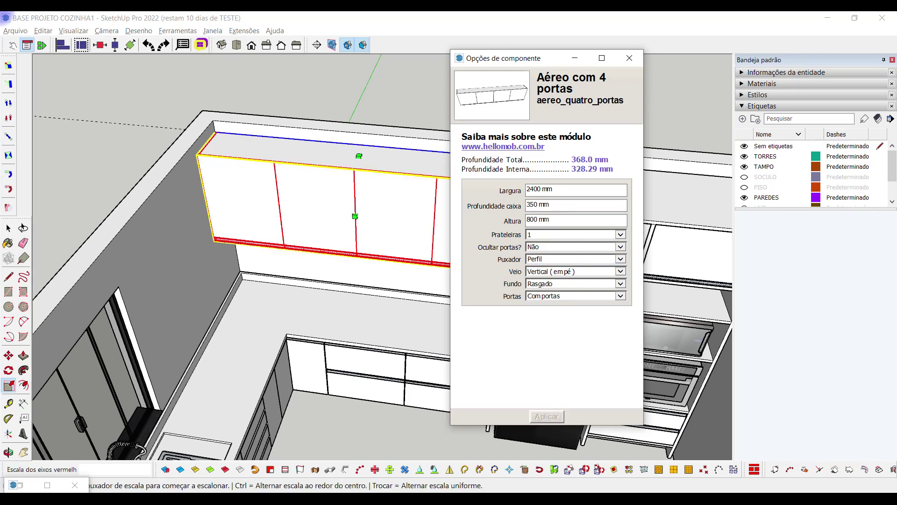
mouse_move(415, 499)
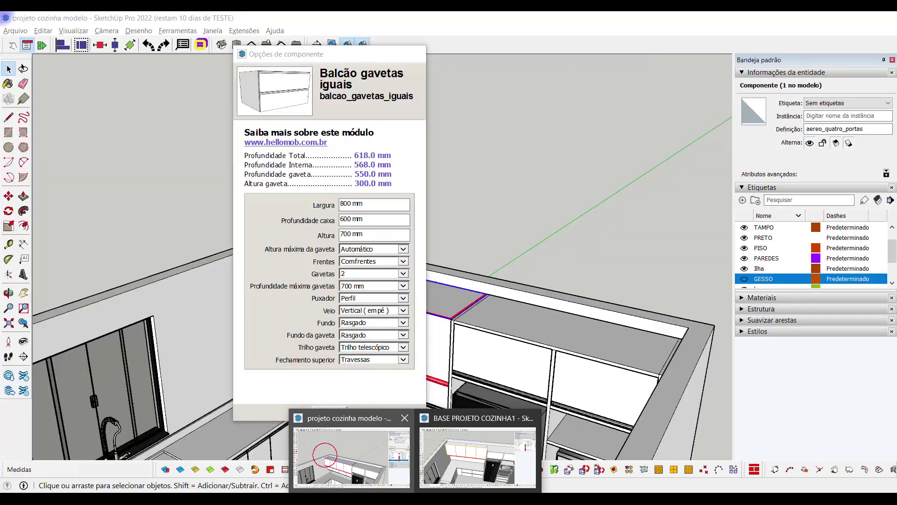
click(351, 453)
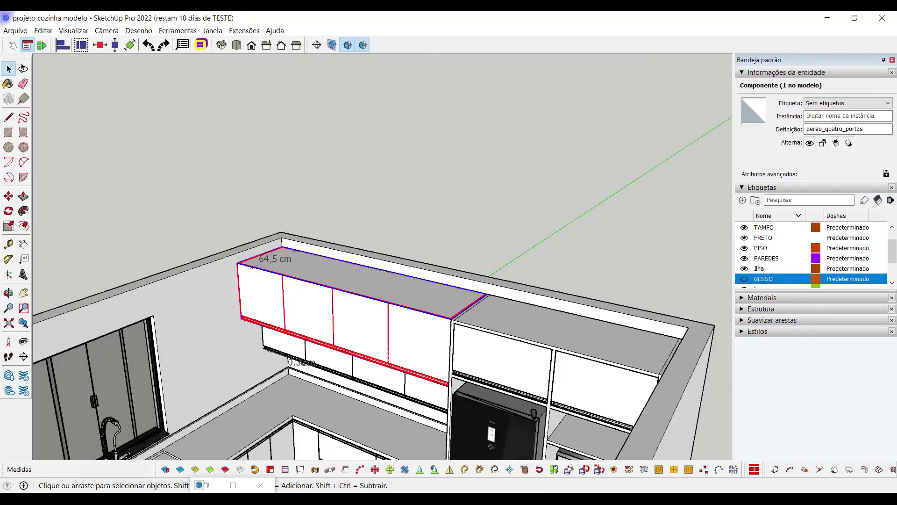